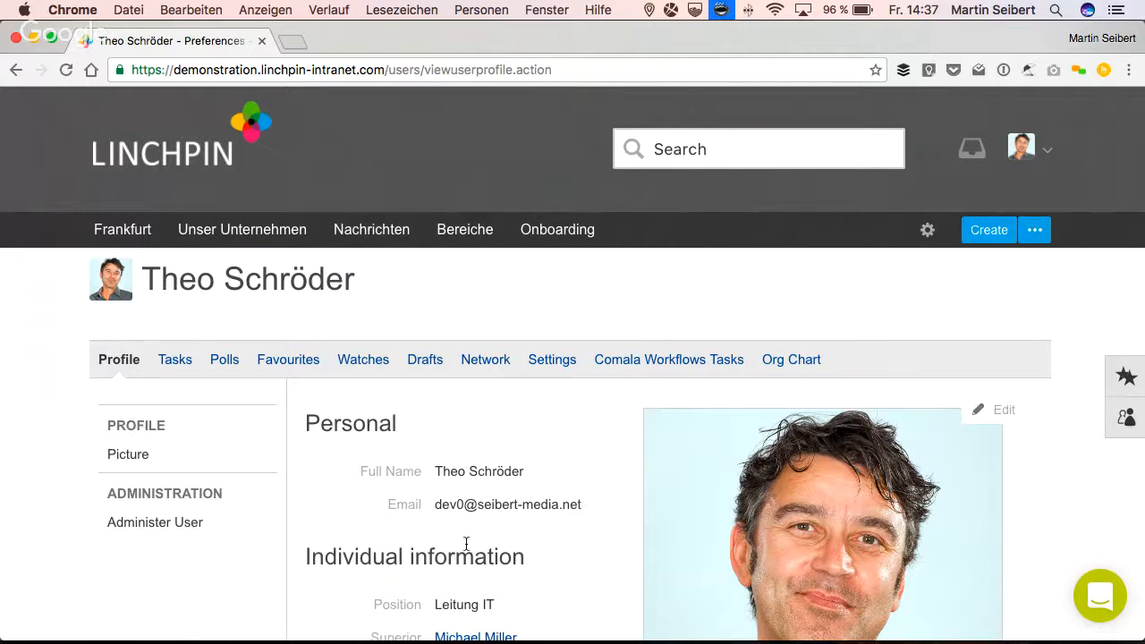
- Examine the user profile page, including individual information, location, expertise and recent activity
{"action": "scroll", "coordinate": [439, 543], "scroll_direction": "down", "scroll_amount": 1}
{"action": "scroll", "coordinate": [438, 543], "scroll_direction": "down", "scroll_amount": 2}
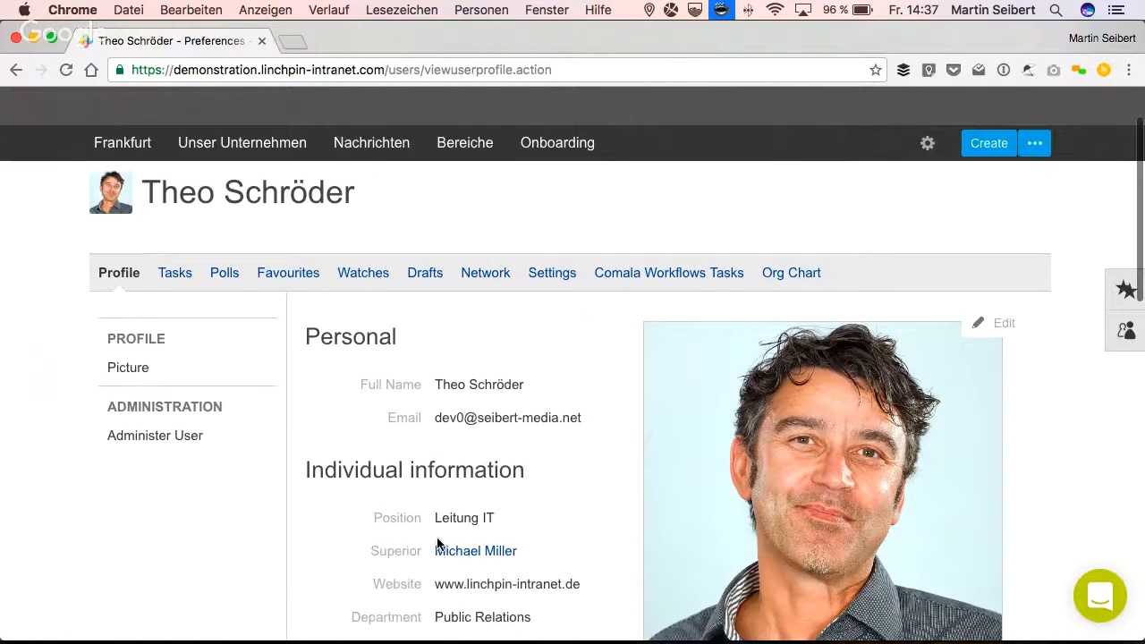
{"action": "scroll", "coordinate": [439, 543], "scroll_direction": "down", "scroll_amount": 3}
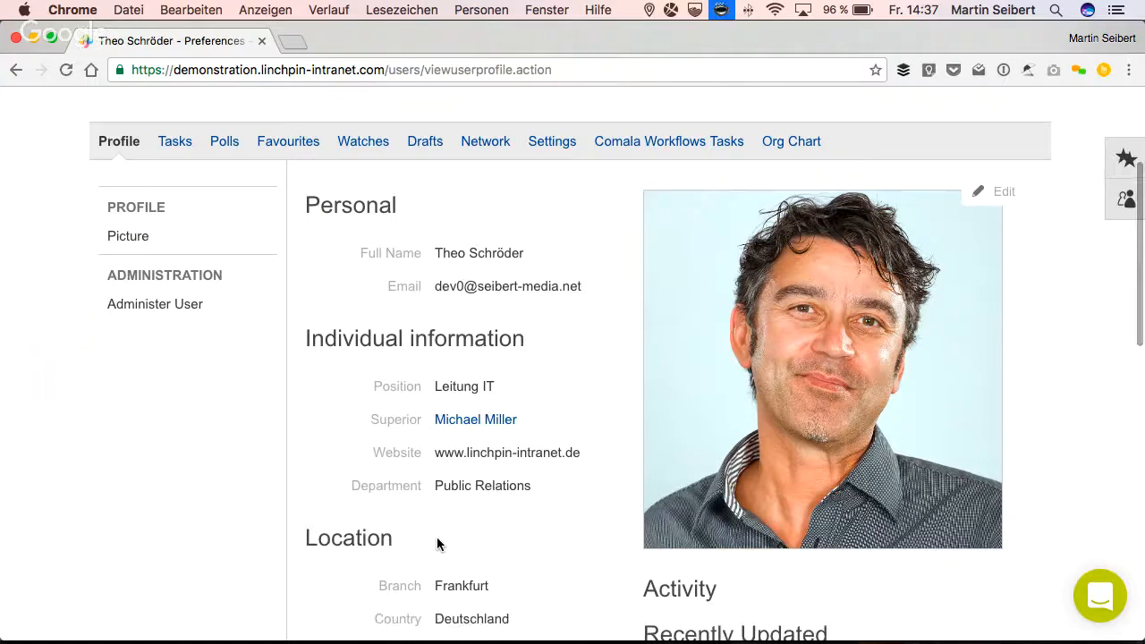
{"action": "scroll", "coordinate": [439, 543], "scroll_direction": "up", "scroll_amount": 2}
{"action": "scroll", "coordinate": [437, 543], "scroll_direction": "up", "scroll_amount": 1}
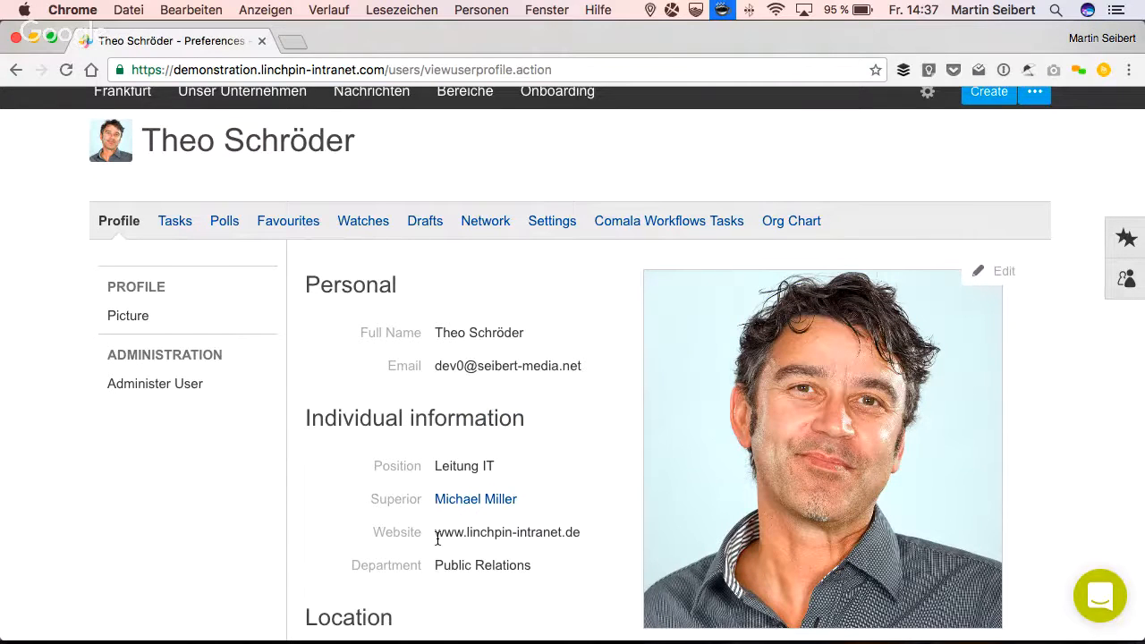
{"action": "scroll", "coordinate": [438, 539], "scroll_direction": "down", "scroll_amount": 2}
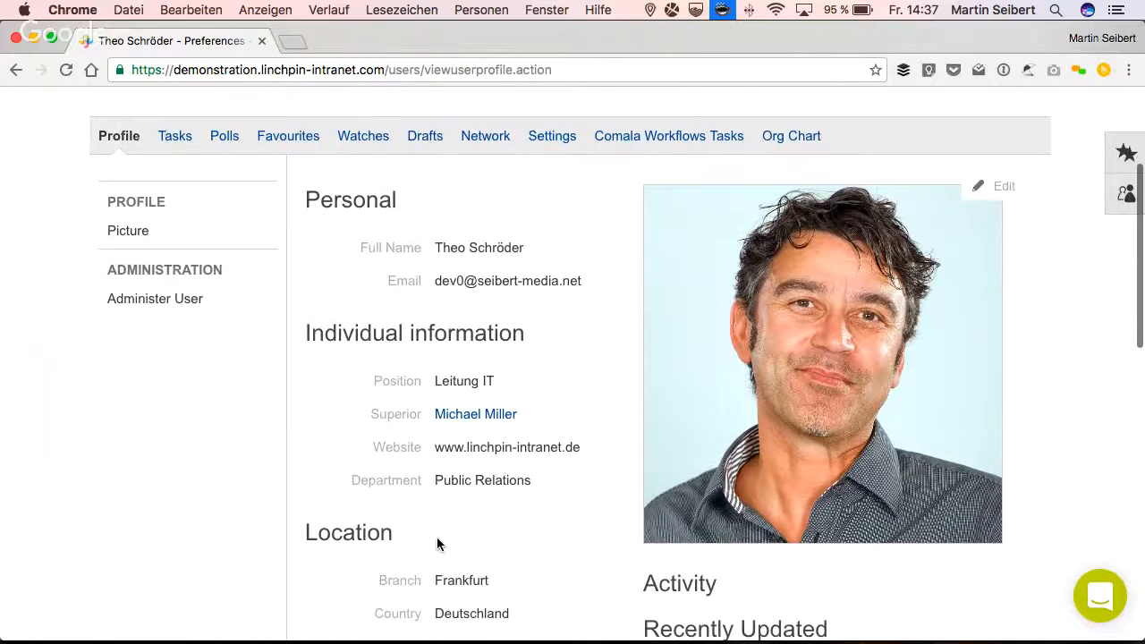
{"action": "scroll", "coordinate": [438, 543], "scroll_direction": "down", "scroll_amount": 1}
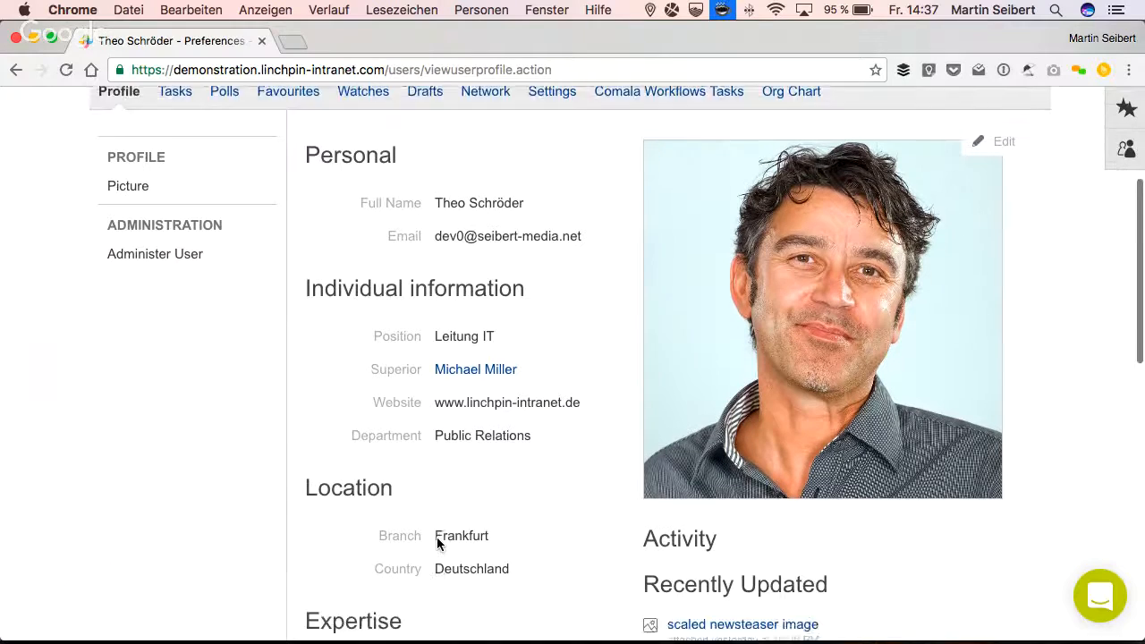
{"action": "scroll", "coordinate": [438, 542], "scroll_direction": "down", "scroll_amount": 1}
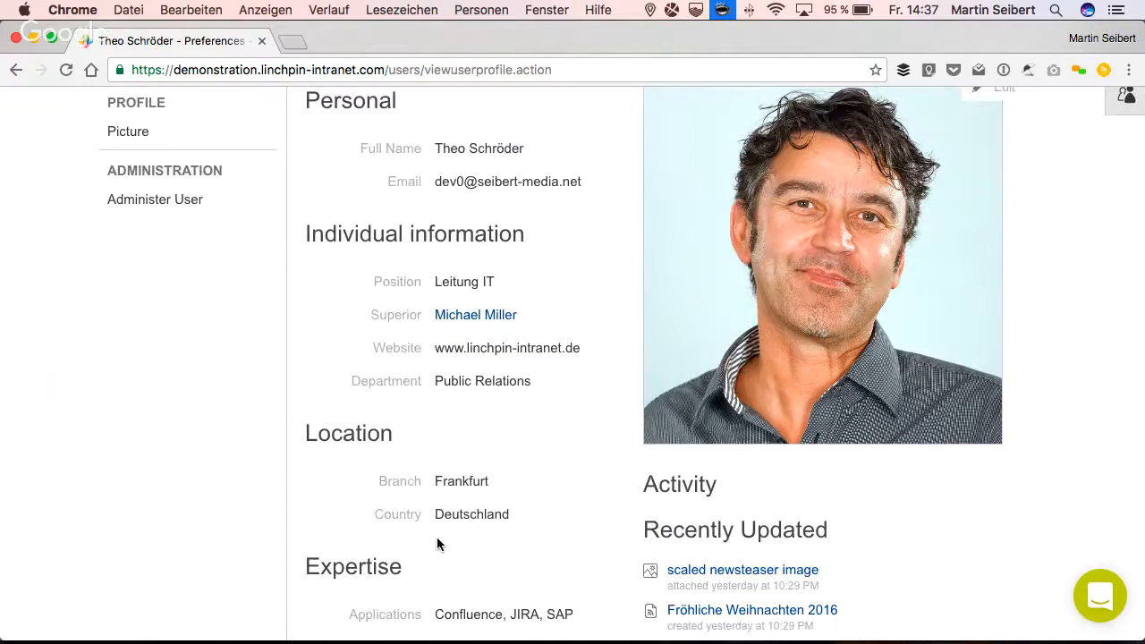
{"action": "scroll", "coordinate": [438, 538], "scroll_direction": "down", "scroll_amount": 4}
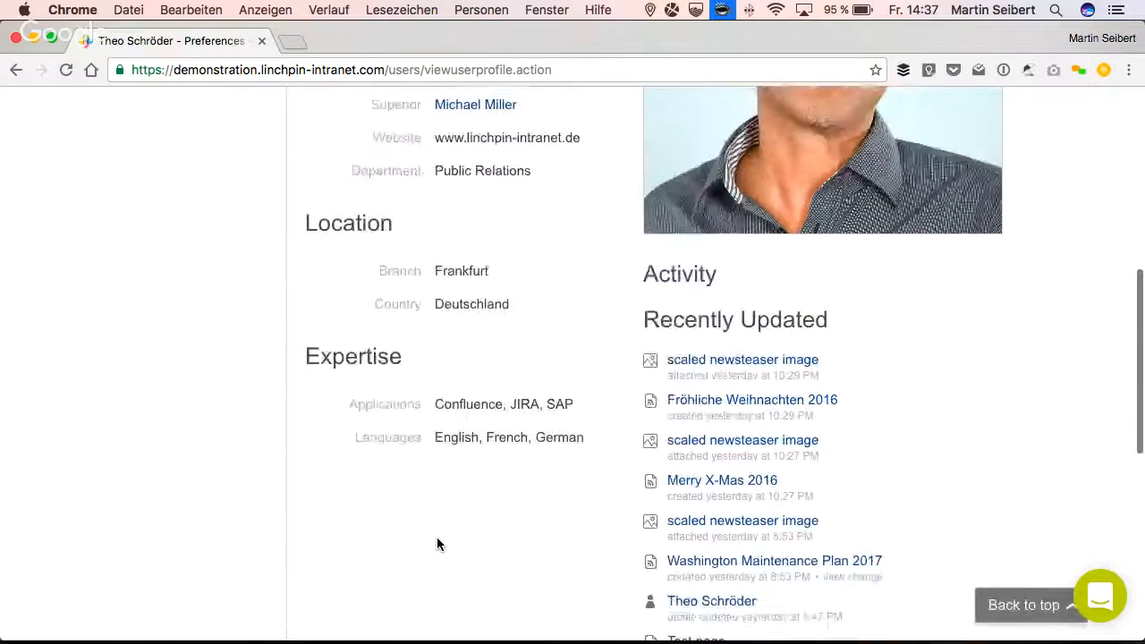
{"action": "scroll", "coordinate": [437, 543], "scroll_direction": "down", "scroll_amount": 4}
{"action": "scroll", "coordinate": [436, 543], "scroll_direction": "down", "scroll_amount": 2}
{"action": "scroll", "coordinate": [436, 543], "scroll_direction": "up", "scroll_amount": 2}
{"action": "scroll", "coordinate": [437, 543], "scroll_direction": "up", "scroll_amount": 7}
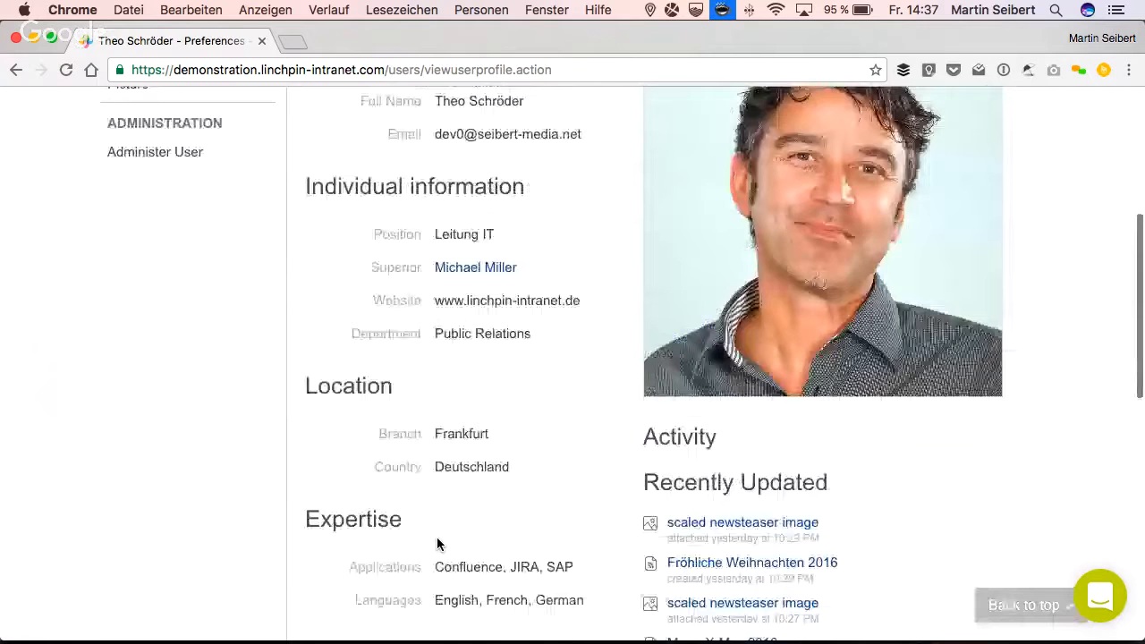
- Start editing the profile by logging in with the prefilled credentials, and cancel saving the login in 1Password
{"action": "scroll", "coordinate": [436, 543], "scroll_direction": "up", "scroll_amount": 3}
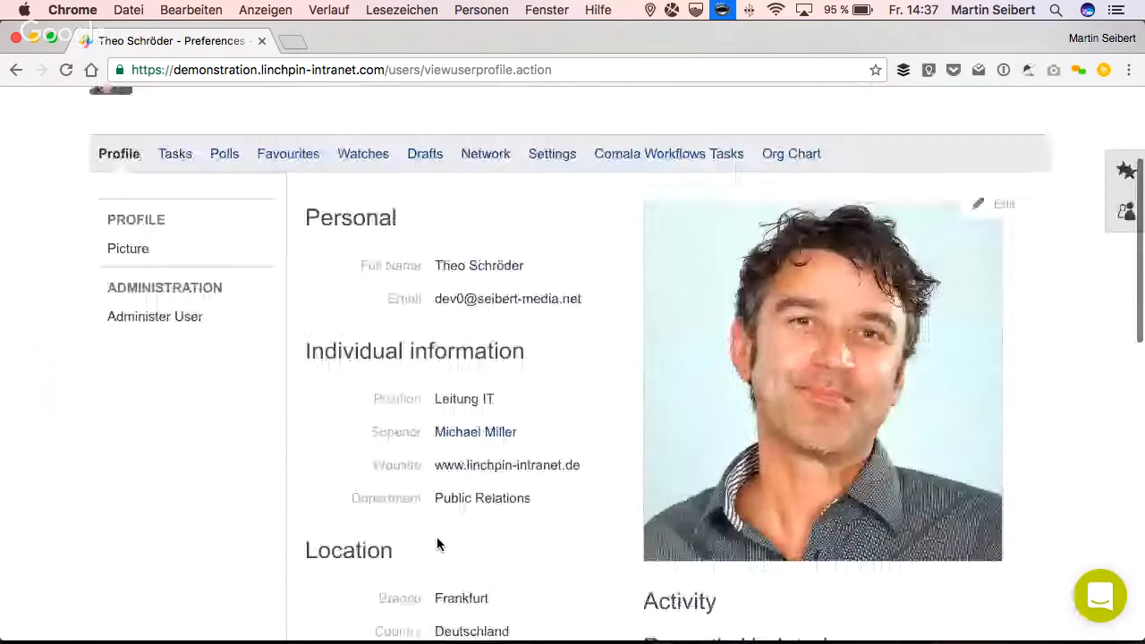
{"action": "left_click", "coordinate": [981, 207]}
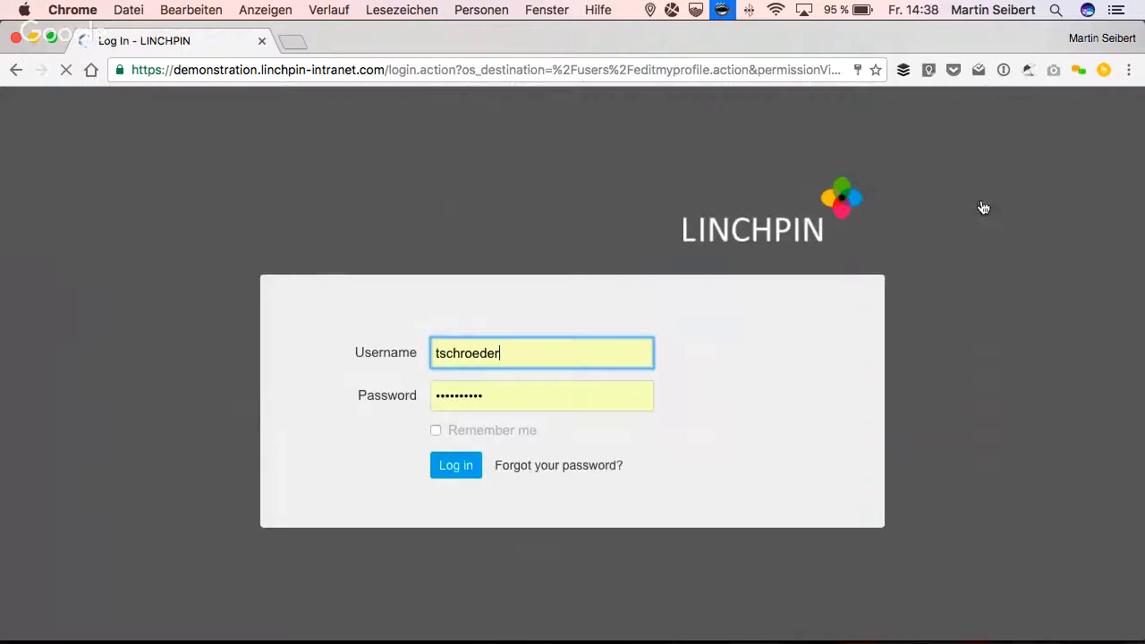
{"action": "left_click", "coordinate": [456, 465]}
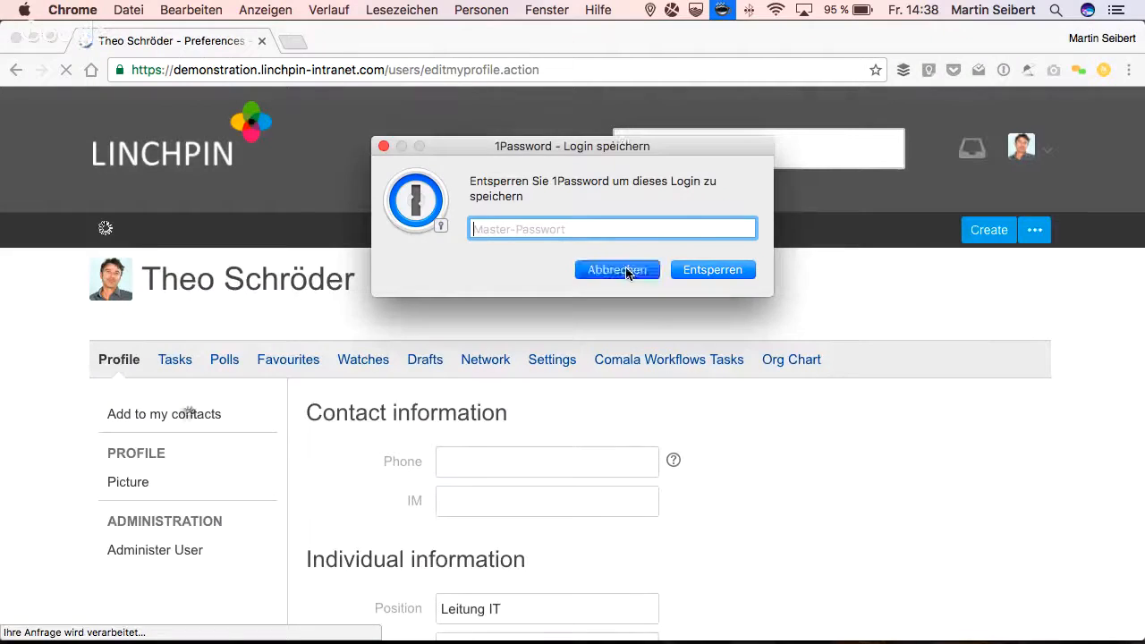
{"action": "left_click", "coordinate": [616, 270]}
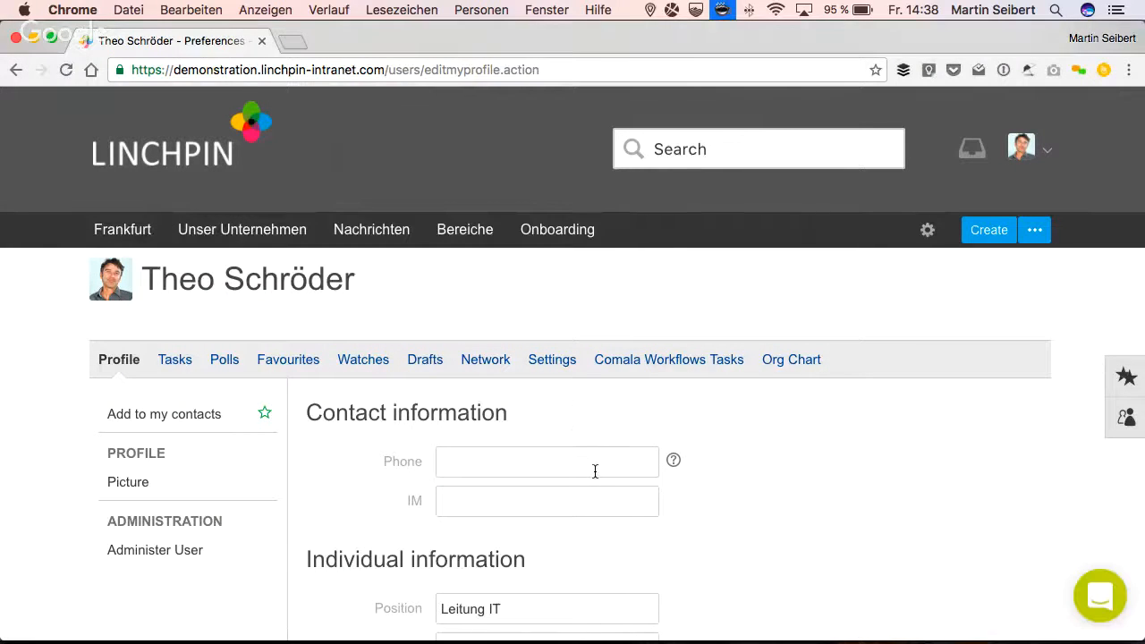
- Go to the account's own profile page from the edit form and reopen the profile for editing
{"action": "left_click", "coordinate": [1045, 147]}
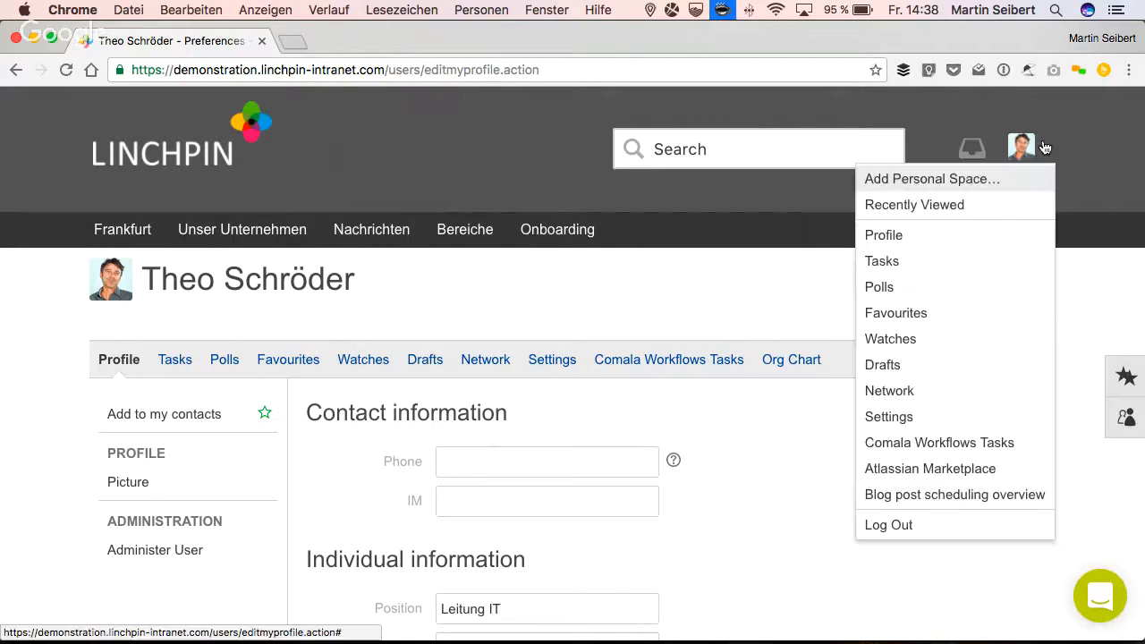
{"action": "left_click", "coordinate": [944, 236]}
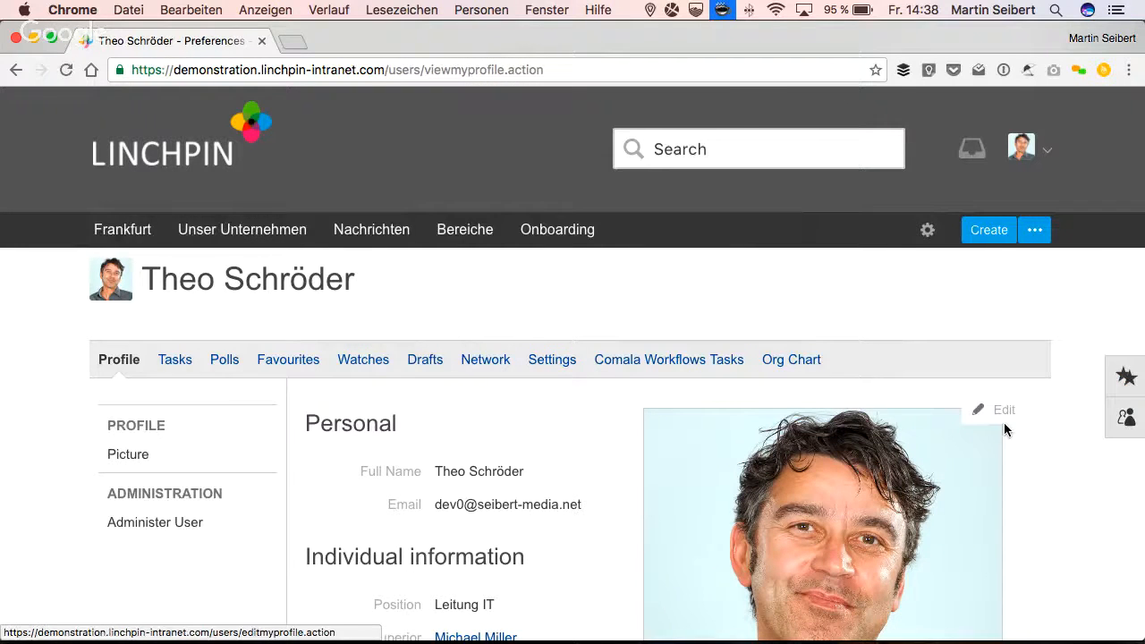
{"action": "scroll", "coordinate": [1004, 422], "scroll_direction": "down", "scroll_amount": 5}
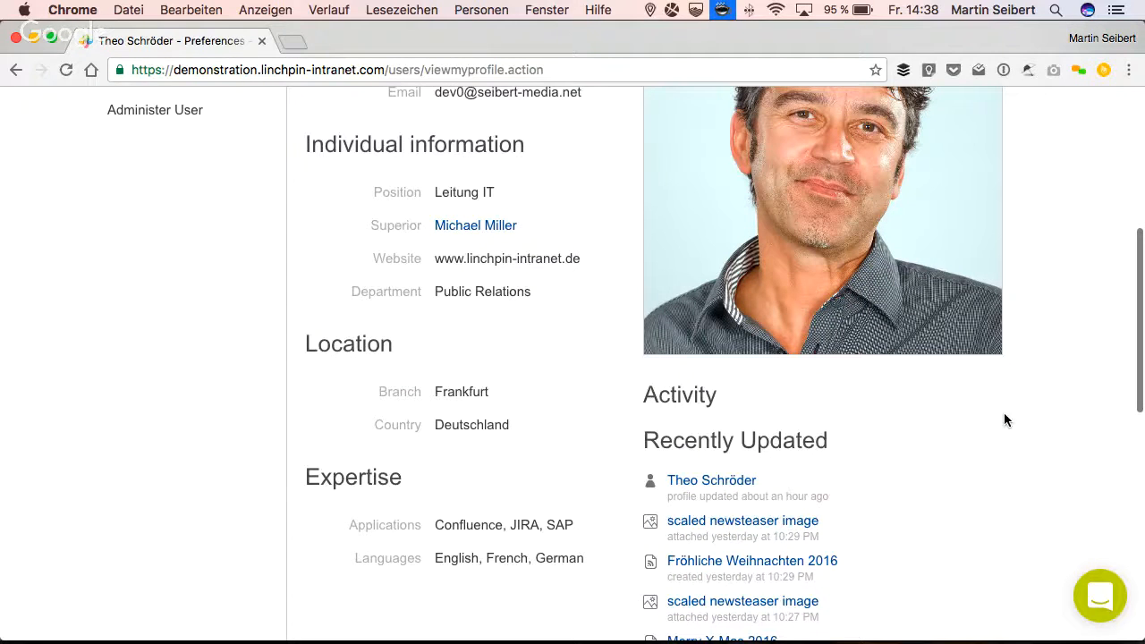
{"action": "scroll", "coordinate": [1003, 412], "scroll_direction": "up", "scroll_amount": 2}
{"action": "left_click", "coordinate": [984, 184]}
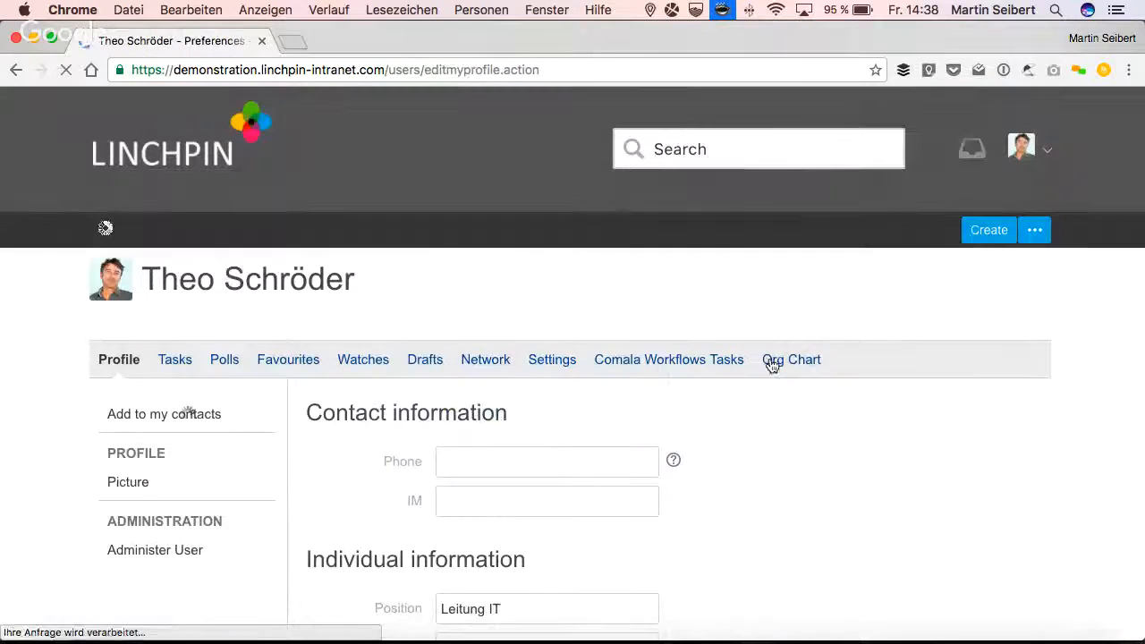
- Add Stash to the Applications in the Expertise section and save the profile
{"action": "scroll", "coordinate": [761, 471], "scroll_direction": "down", "scroll_amount": 2}
{"action": "scroll", "coordinate": [761, 472], "scroll_direction": "down", "scroll_amount": 3}
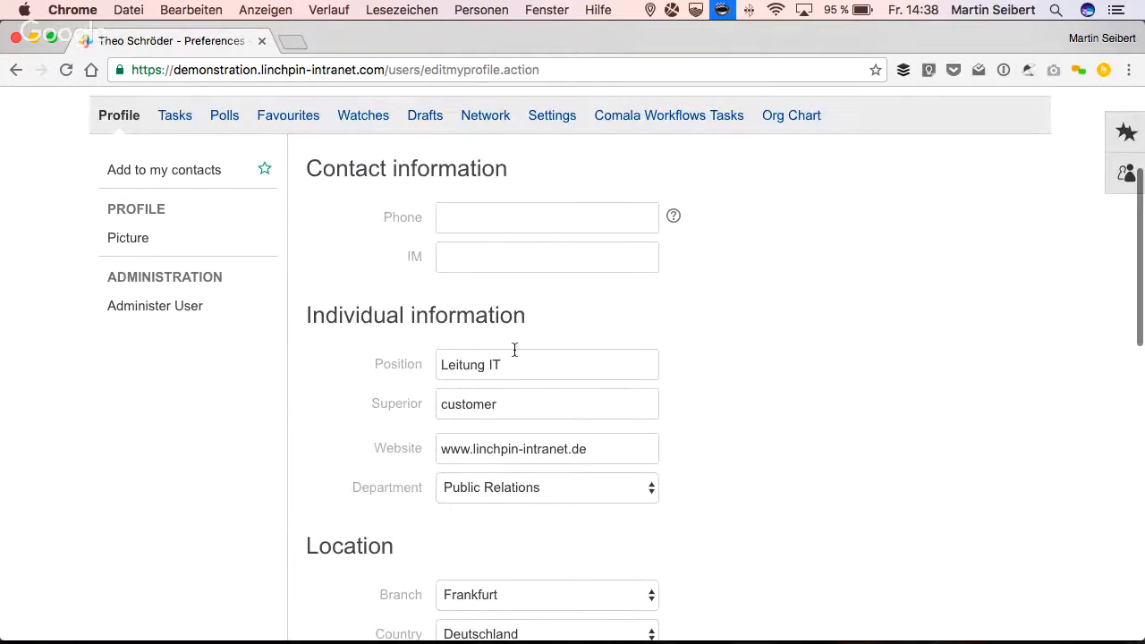
{"action": "scroll", "coordinate": [531, 382], "scroll_direction": "down", "scroll_amount": 1}
{"action": "scroll", "coordinate": [531, 381], "scroll_direction": "down", "scroll_amount": 5}
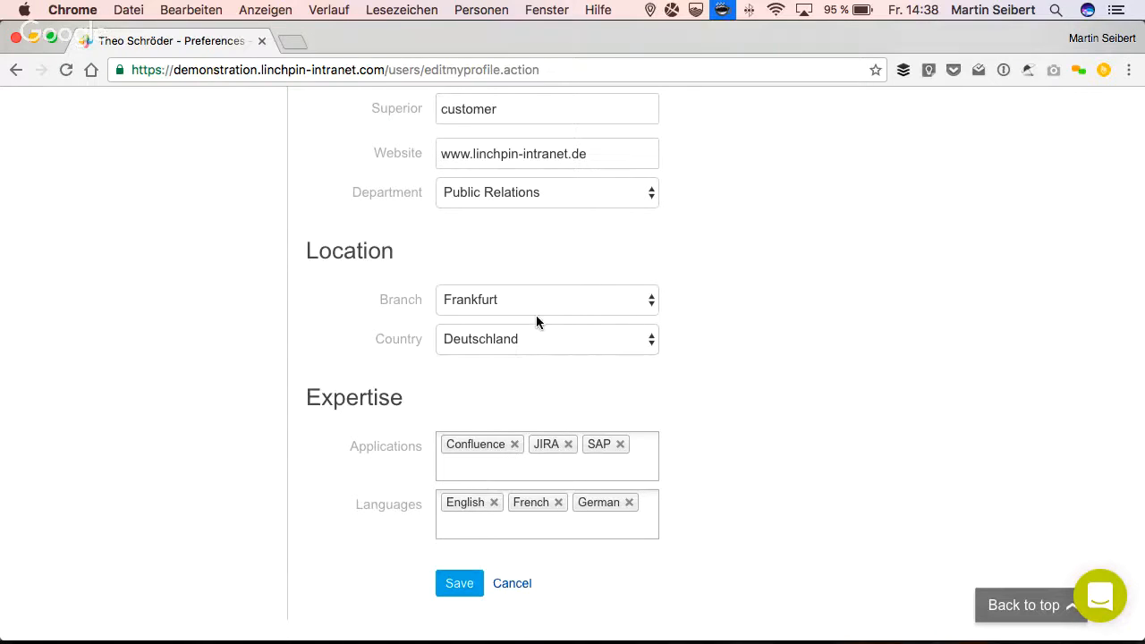
{"action": "left_click", "coordinate": [471, 465]}
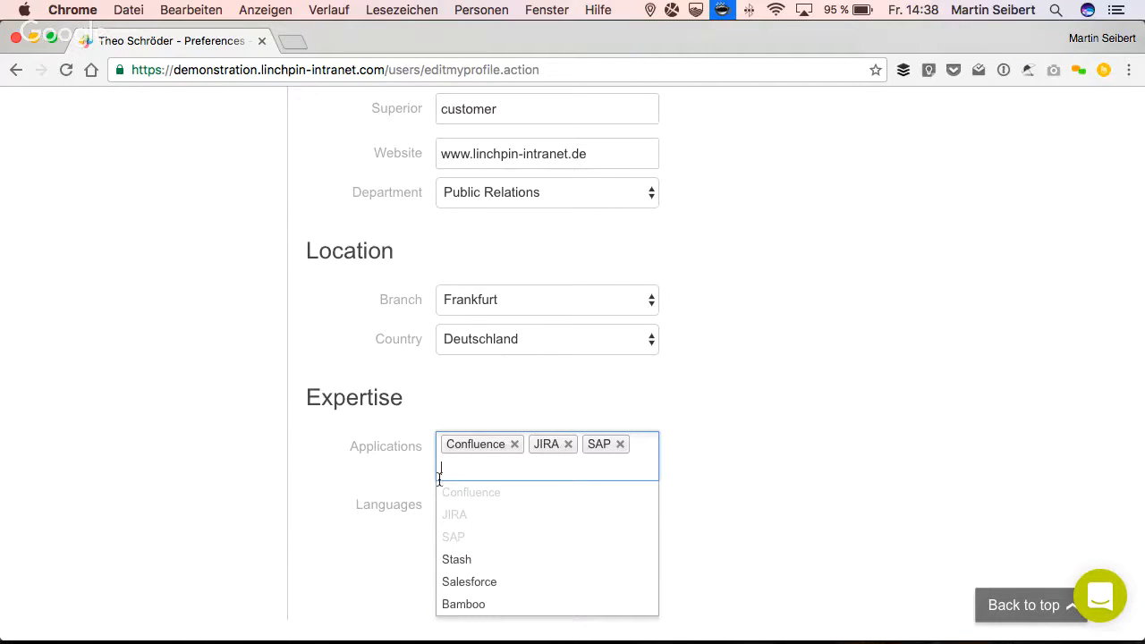
{"action": "left_click", "coordinate": [461, 559]}
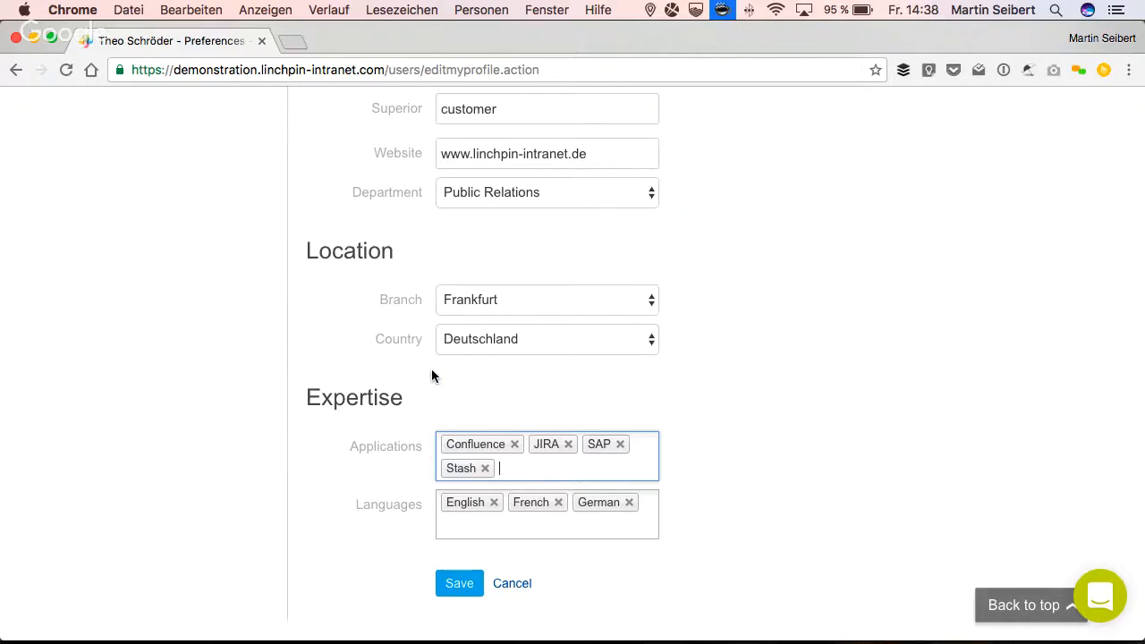
{"action": "scroll", "coordinate": [432, 376], "scroll_direction": "up", "scroll_amount": 3}
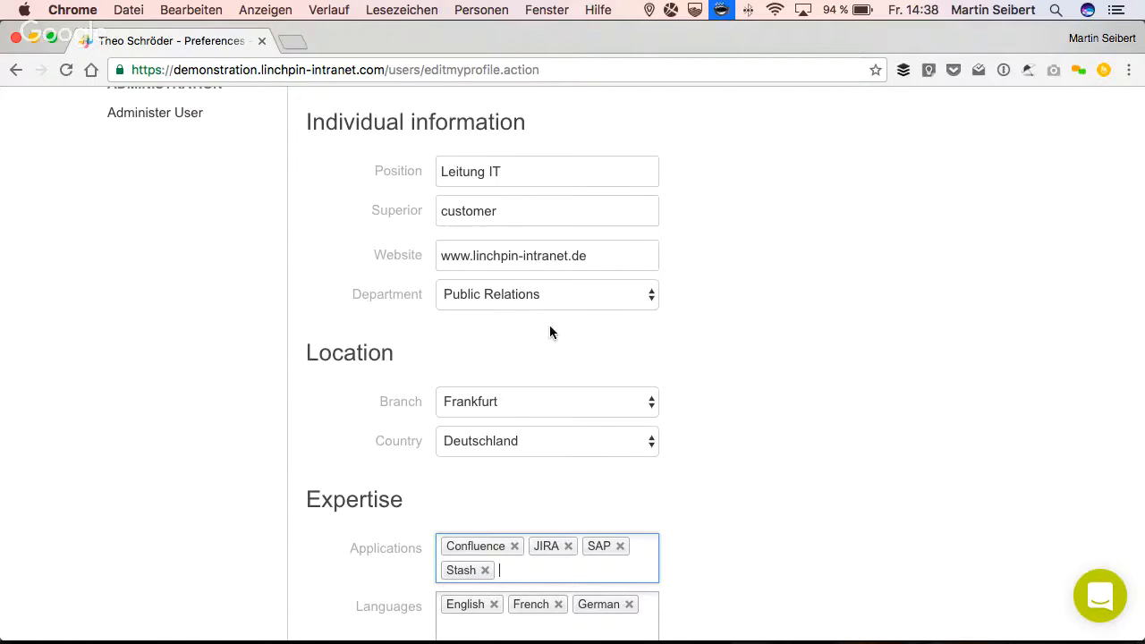
{"action": "scroll", "coordinate": [643, 414], "scroll_direction": "down", "scroll_amount": 5}
{"action": "left_click", "coordinate": [458, 489]}
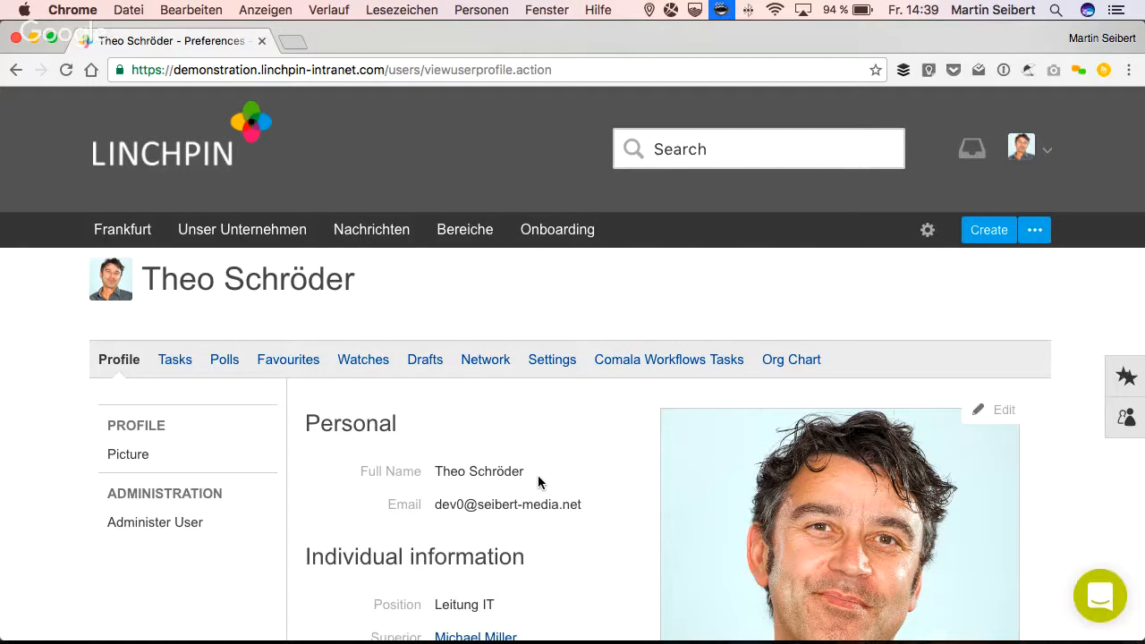
- Go back to the profile edit form and look at the help note below its fields
{"action": "scroll", "coordinate": [537, 475], "scroll_direction": "left", "scroll_amount": 5}
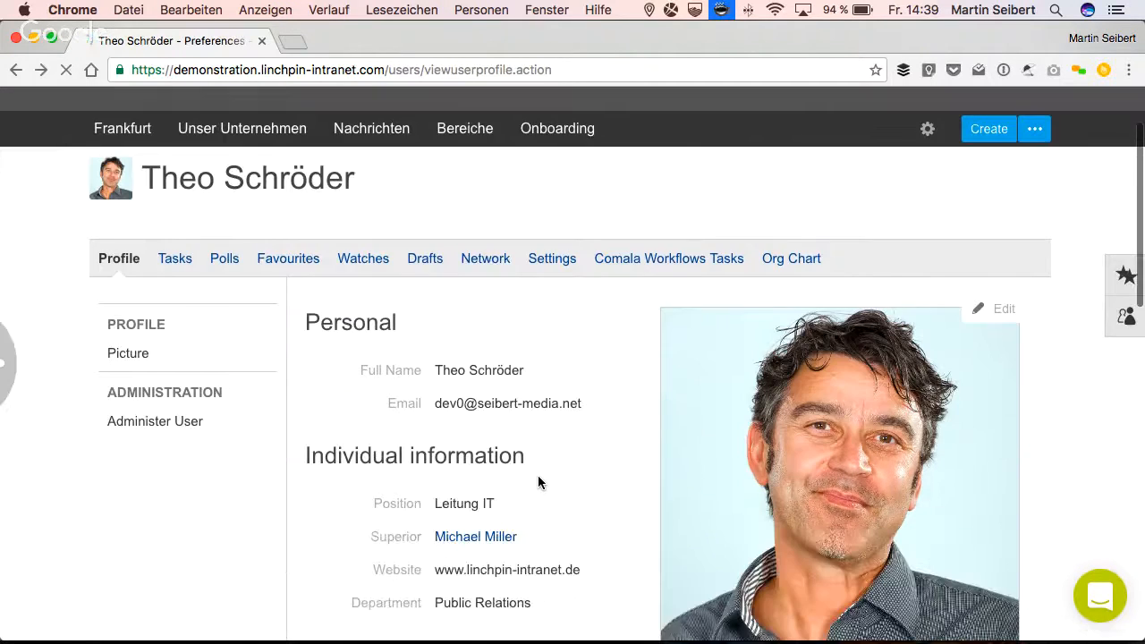
{"action": "scroll", "coordinate": [538, 482], "scroll_direction": "down", "scroll_amount": 10}
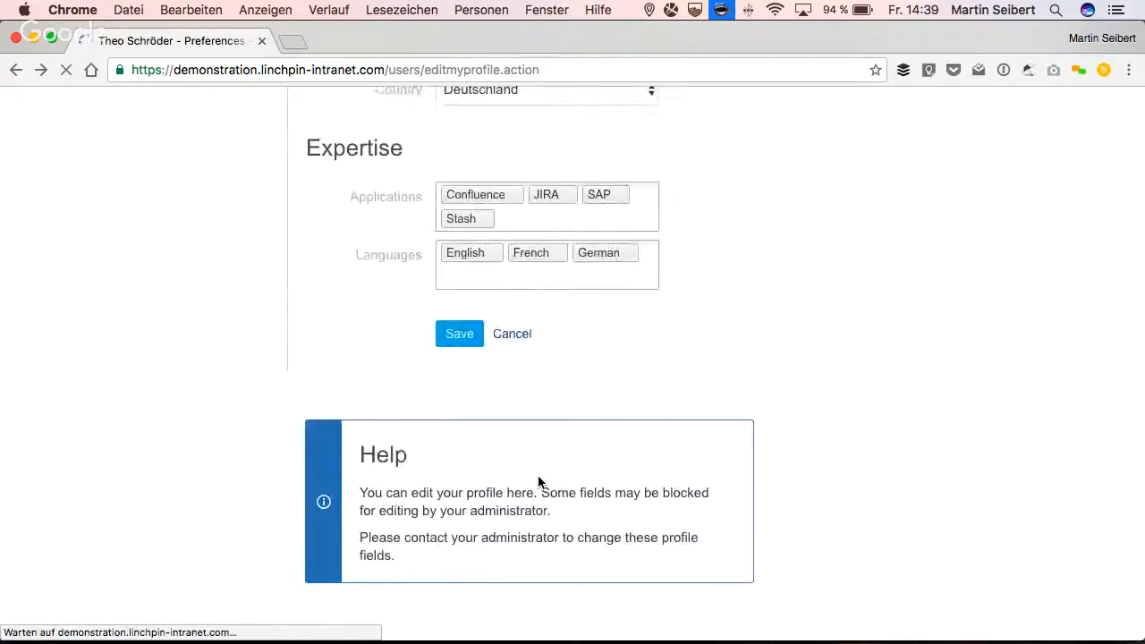
{"action": "scroll", "coordinate": [539, 481], "scroll_direction": "down", "scroll_amount": 5}
- Open the Confluence administration, find "profil" on the page and open the Profile Editor of Custom User Profile
{"action": "left_click", "coordinate": [575, 546]}
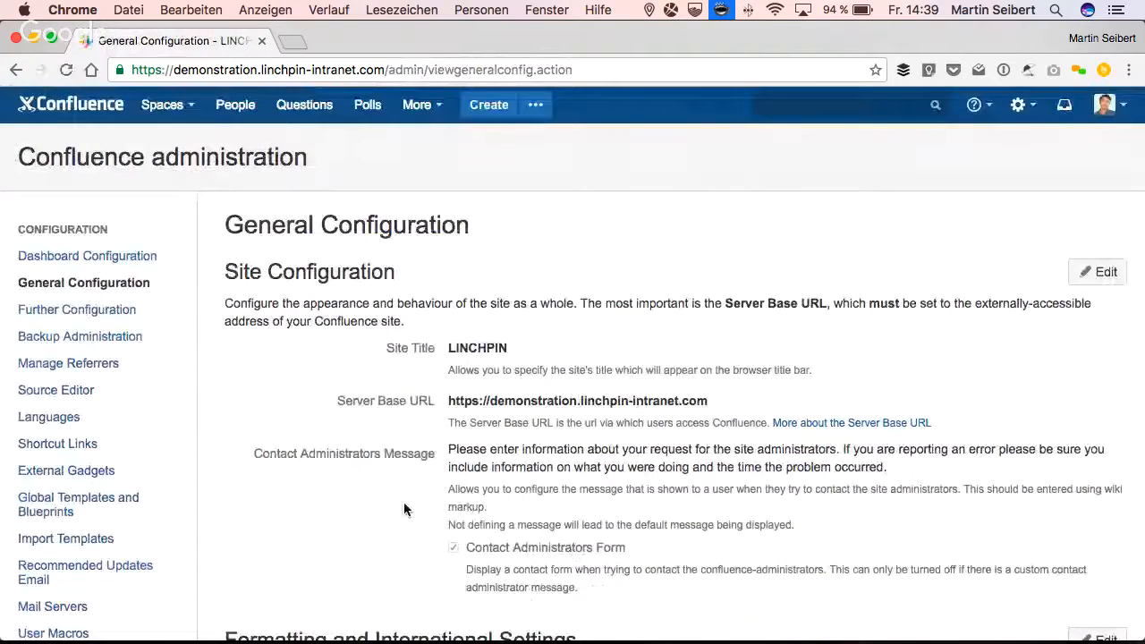
{"action": "key", "text": "super+f"}
{"action": "type", "text": "profil"}
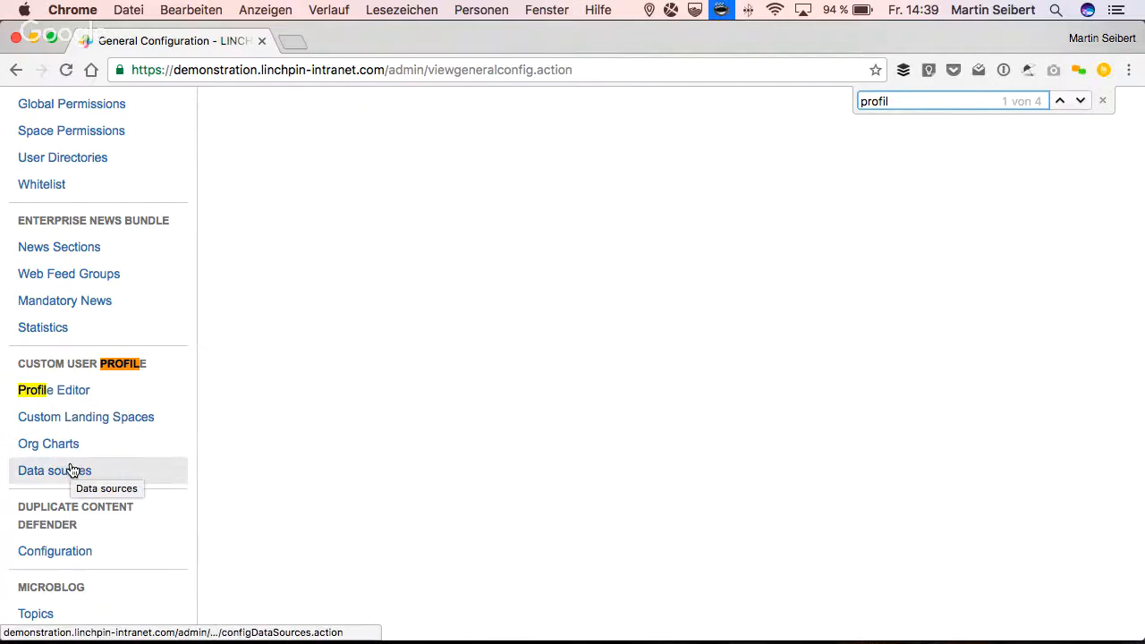
{"action": "left_click", "coordinate": [56, 394]}
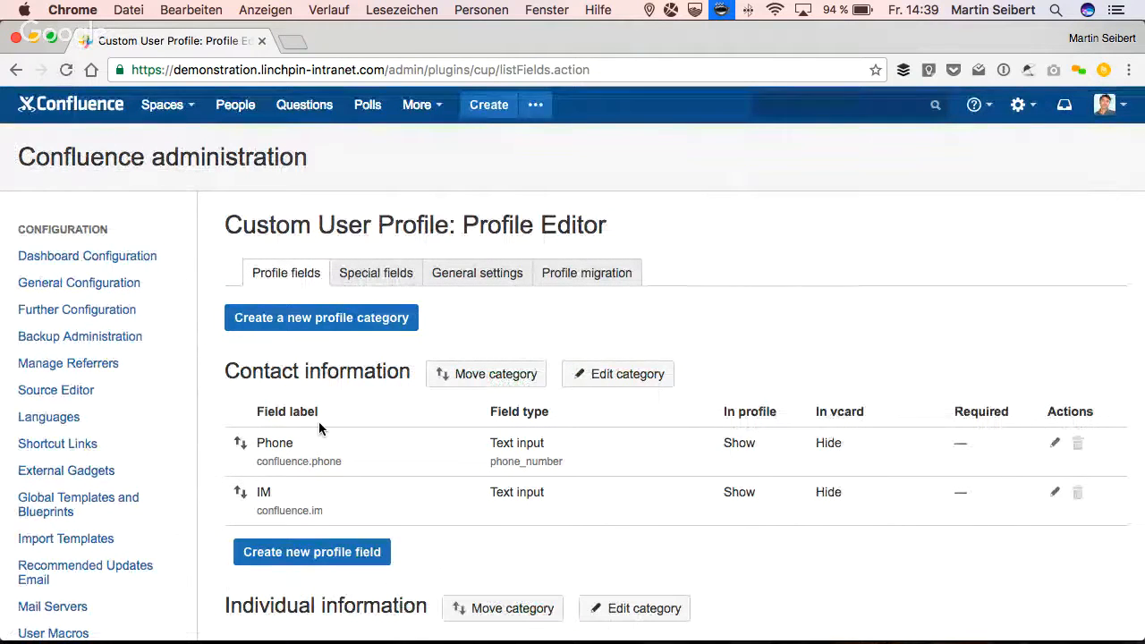
- Examine the profile field categories in the Profile Editor, with their field types, visibility and required settings
{"action": "scroll", "coordinate": [320, 390], "scroll_direction": "down", "scroll_amount": 3}
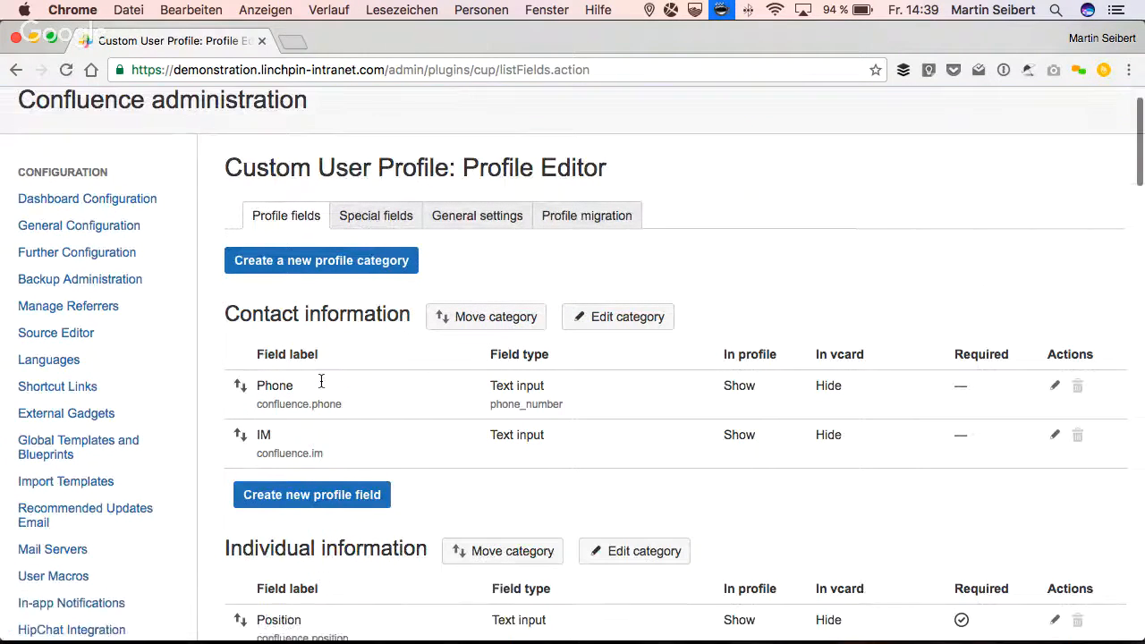
{"action": "scroll", "coordinate": [322, 381], "scroll_direction": "down", "scroll_amount": 1}
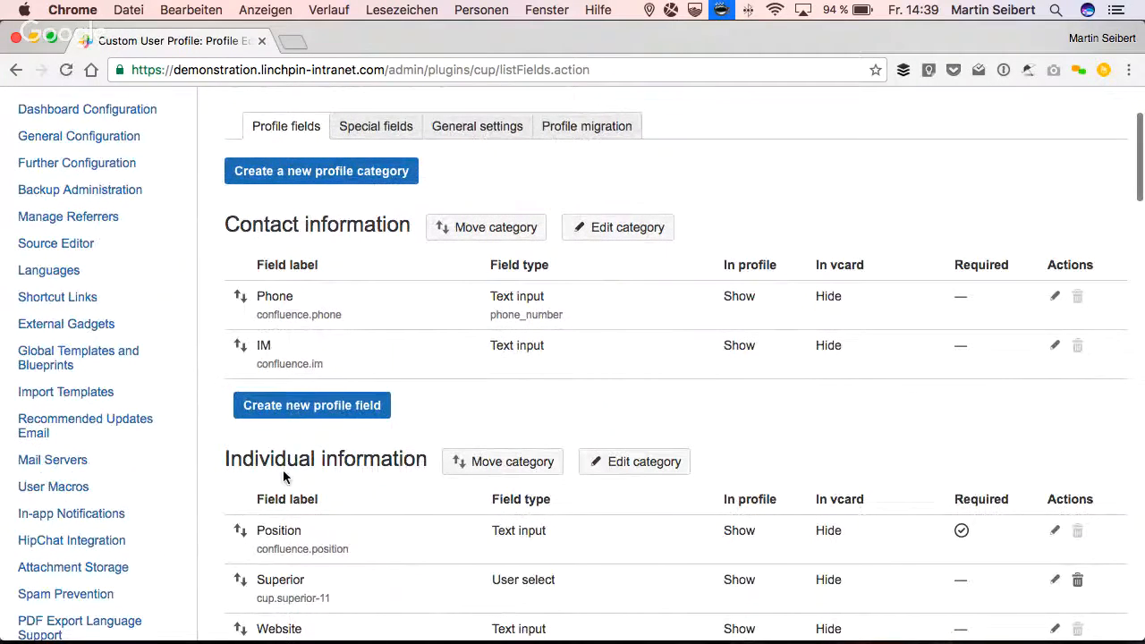
{"action": "scroll", "coordinate": [373, 477], "scroll_direction": "down", "scroll_amount": 9}
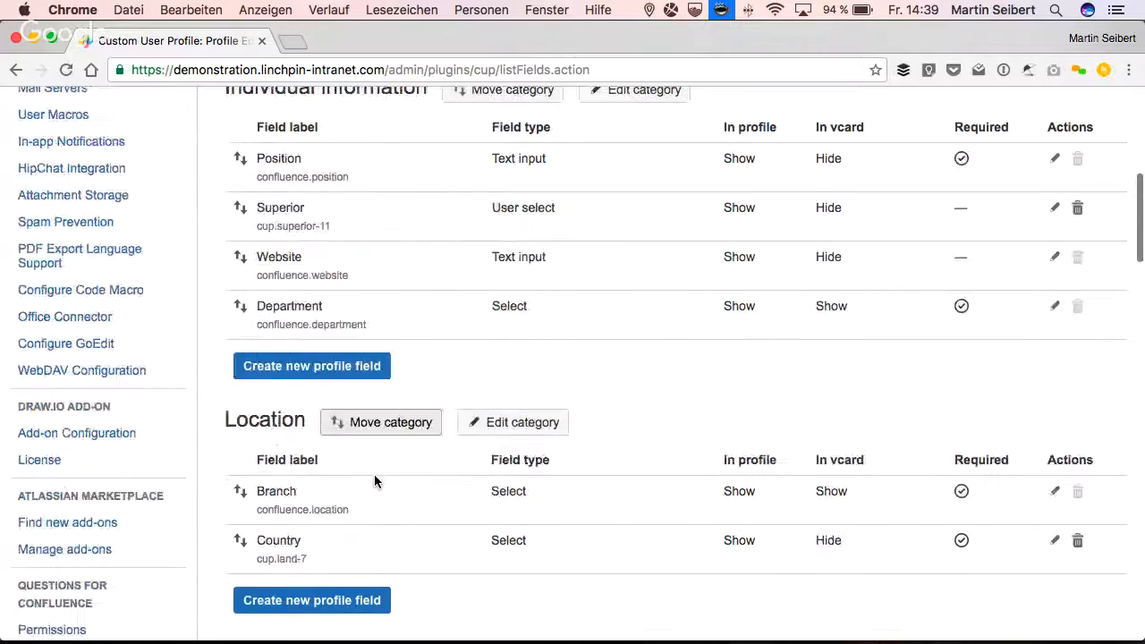
{"action": "scroll", "coordinate": [320, 465], "scroll_direction": "down", "scroll_amount": 5}
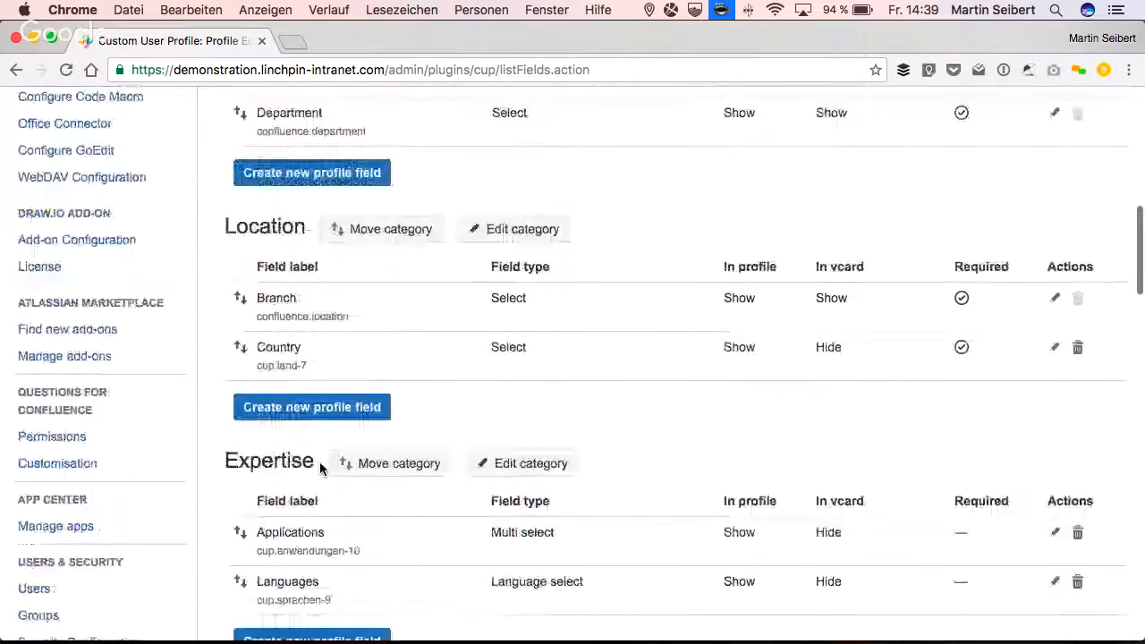
{"action": "scroll", "coordinate": [320, 468], "scroll_direction": "down", "scroll_amount": 4}
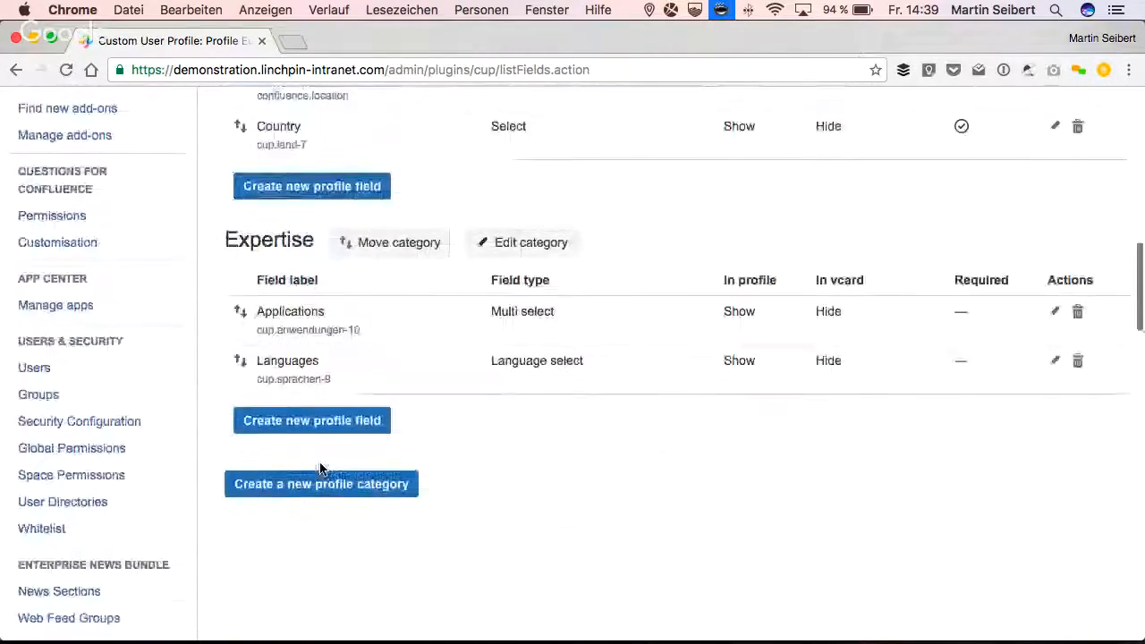
{"action": "scroll", "coordinate": [319, 468], "scroll_direction": "up", "scroll_amount": 16}
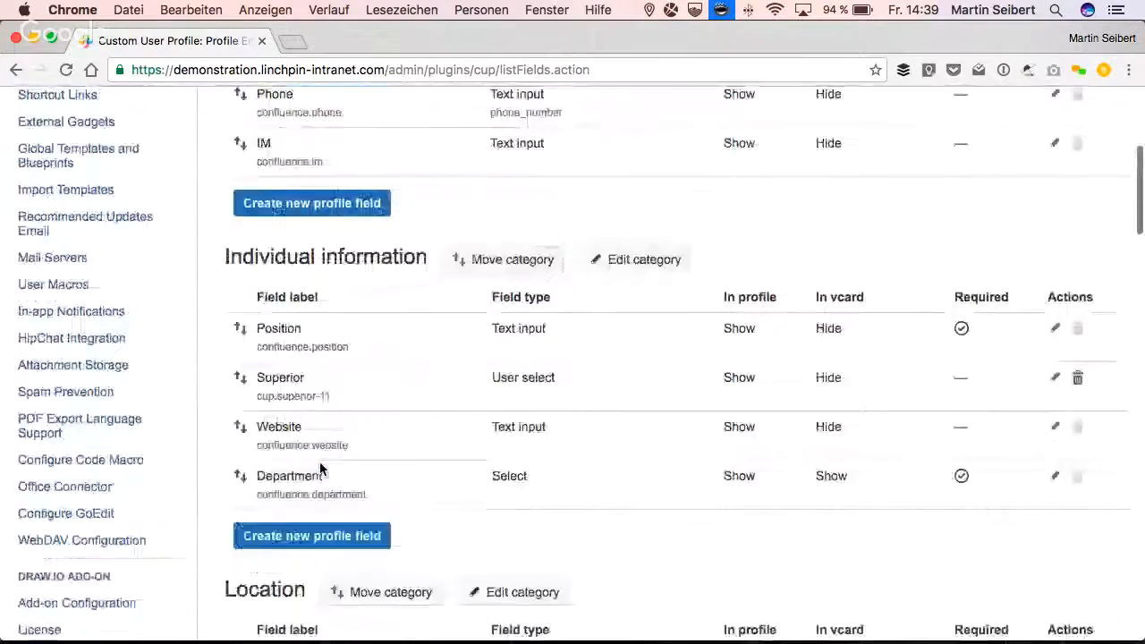
{"action": "scroll", "coordinate": [319, 468], "scroll_direction": "up", "scroll_amount": 2}
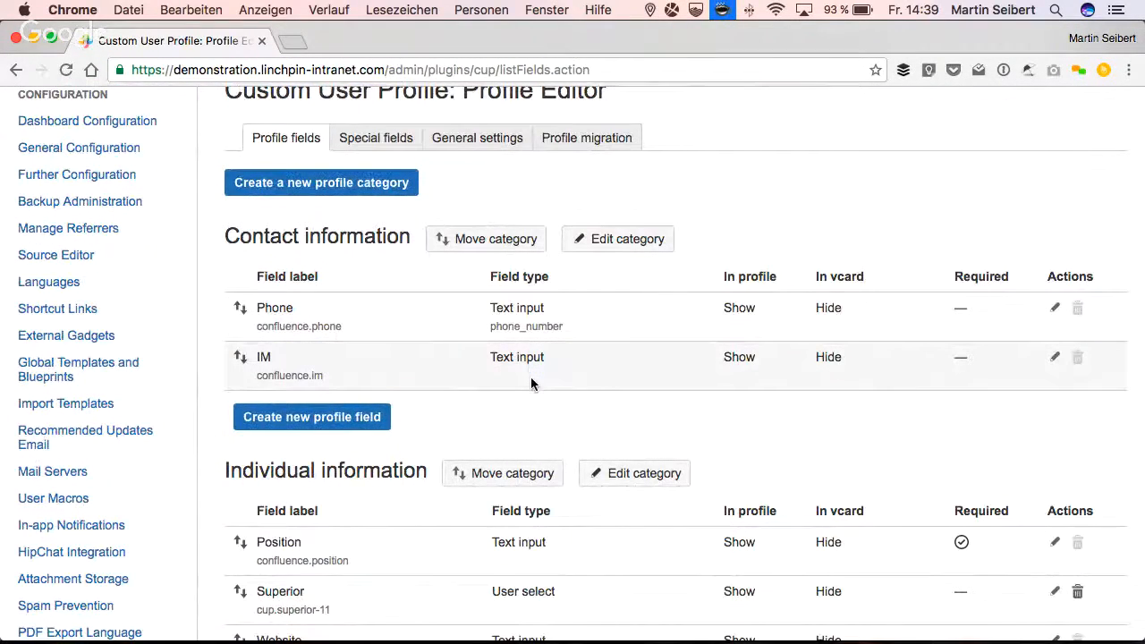
{"action": "scroll", "coordinate": [560, 355], "scroll_direction": "down", "scroll_amount": 1}
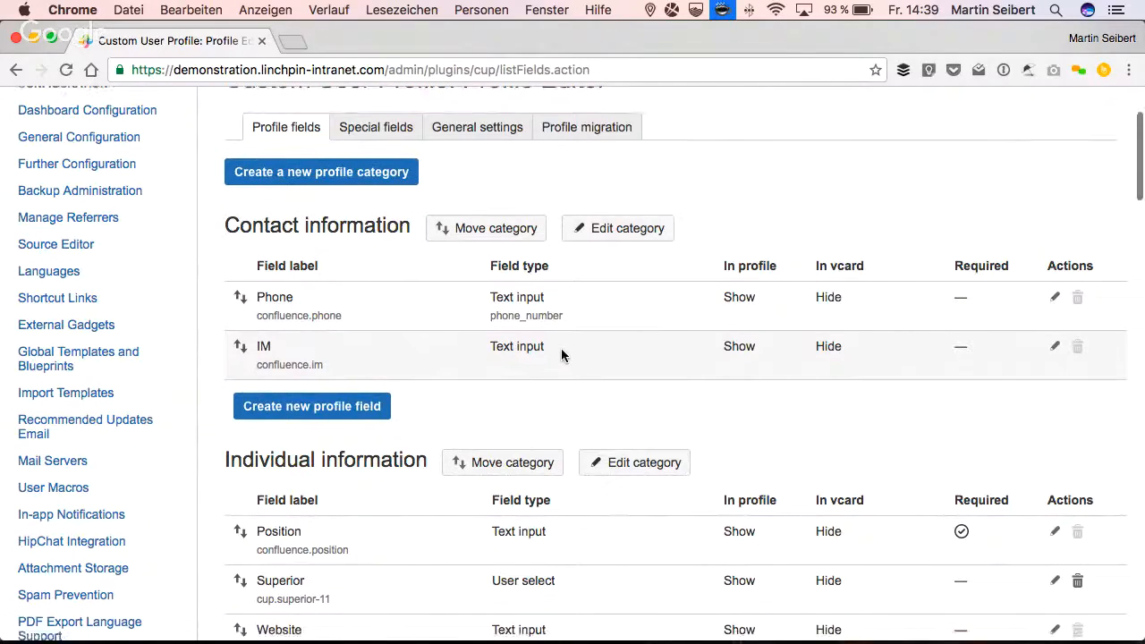
- Open the form for creating a new profile field in the Expertise category
{"action": "scroll", "coordinate": [560, 356], "scroll_direction": "down", "scroll_amount": 3}
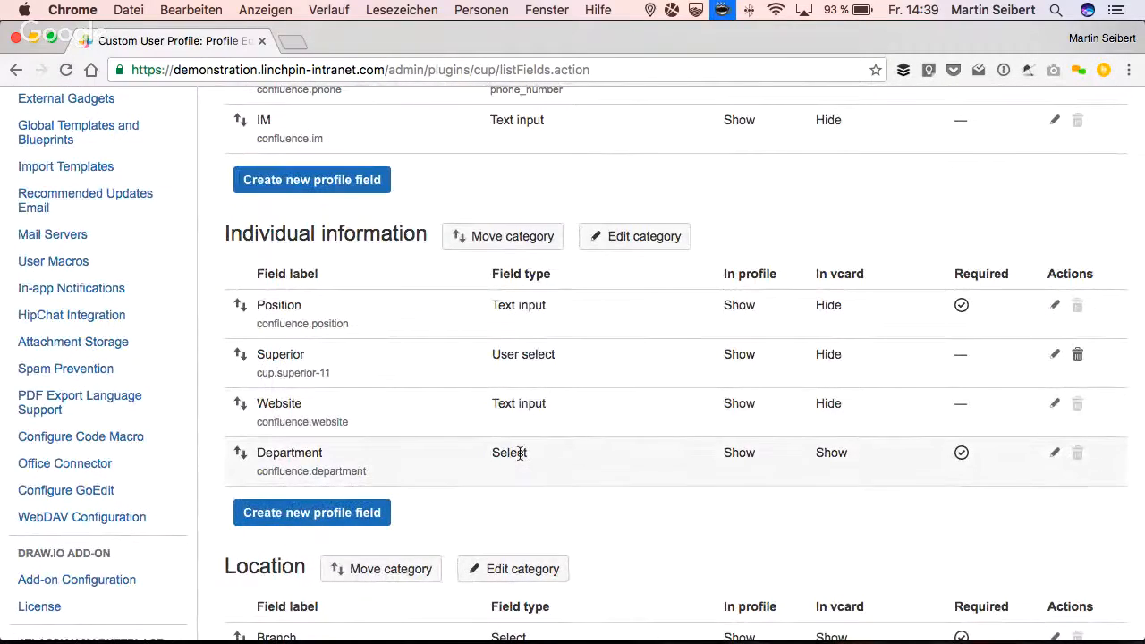
{"action": "scroll", "coordinate": [519, 452], "scroll_direction": "down", "scroll_amount": 2}
{"action": "scroll", "coordinate": [519, 453], "scroll_direction": "down", "scroll_amount": 3}
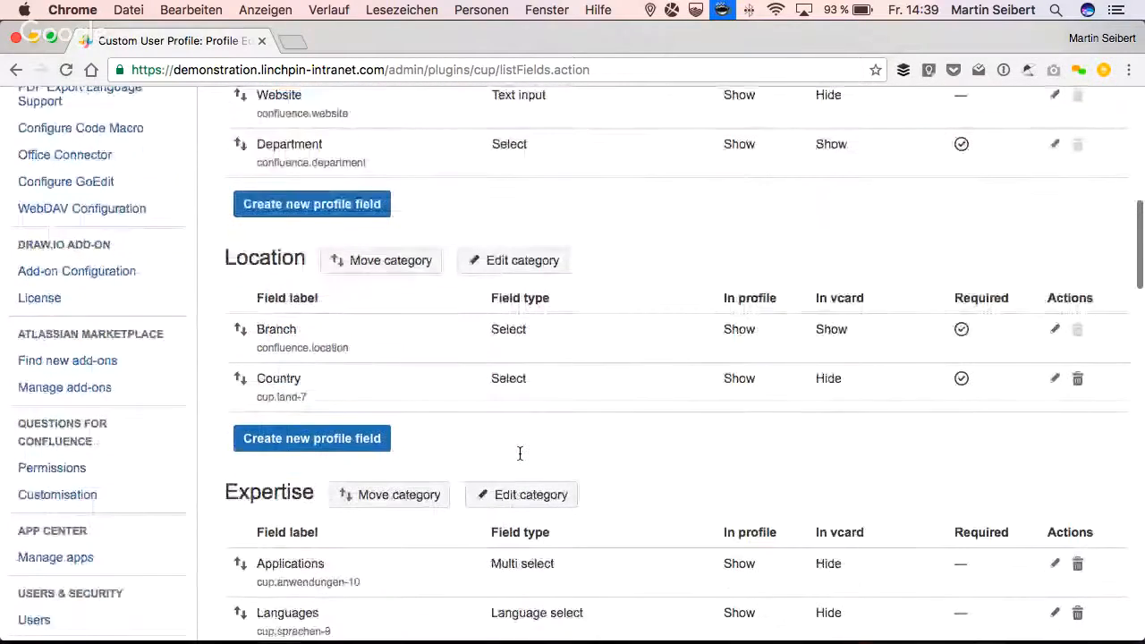
{"action": "scroll", "coordinate": [520, 454], "scroll_direction": "down", "scroll_amount": 2}
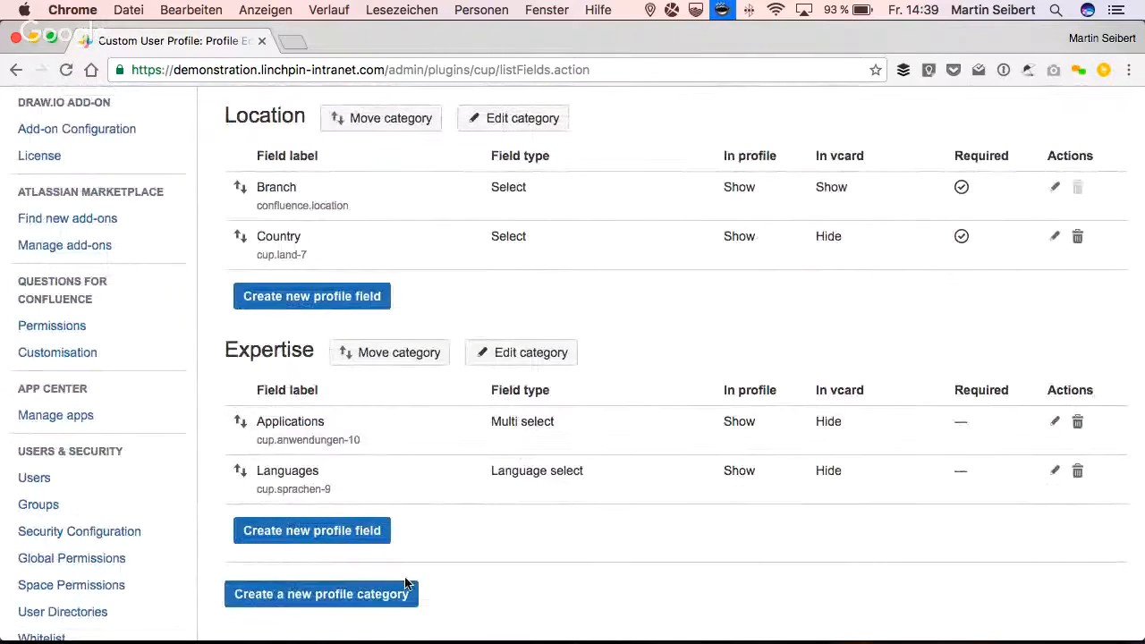
{"action": "left_click", "coordinate": [320, 532]}
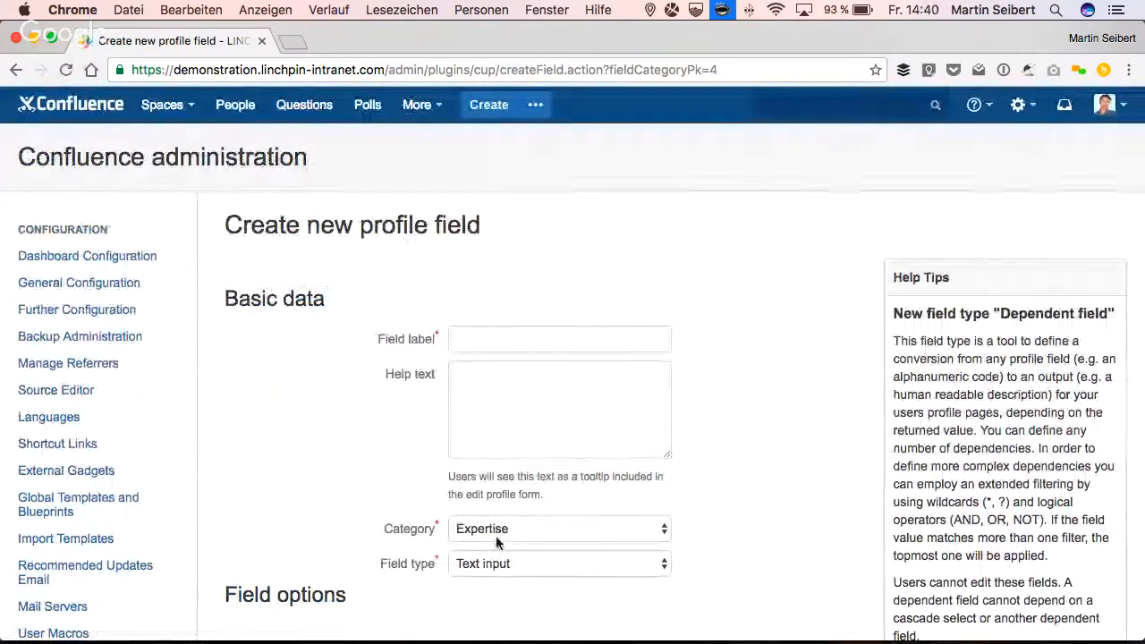
- Examine the available field types and the profile, vcard and required options for the new profile field
{"action": "left_click", "coordinate": [494, 571]}
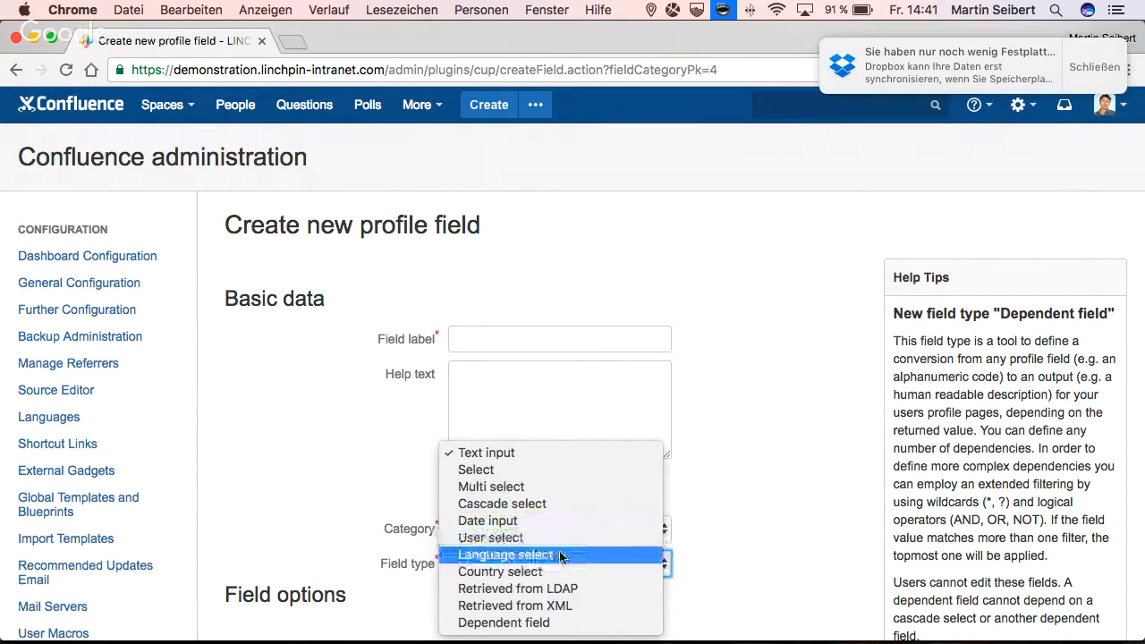
{"action": "left_click", "coordinate": [745, 555]}
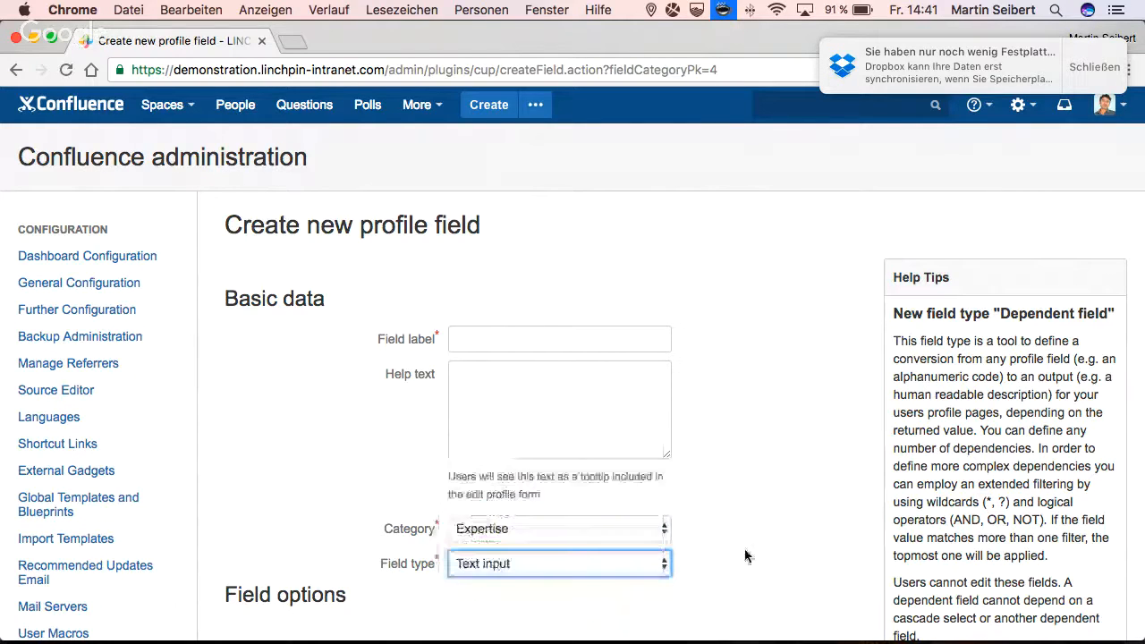
{"action": "scroll", "coordinate": [745, 556], "scroll_direction": "down", "scroll_amount": 3}
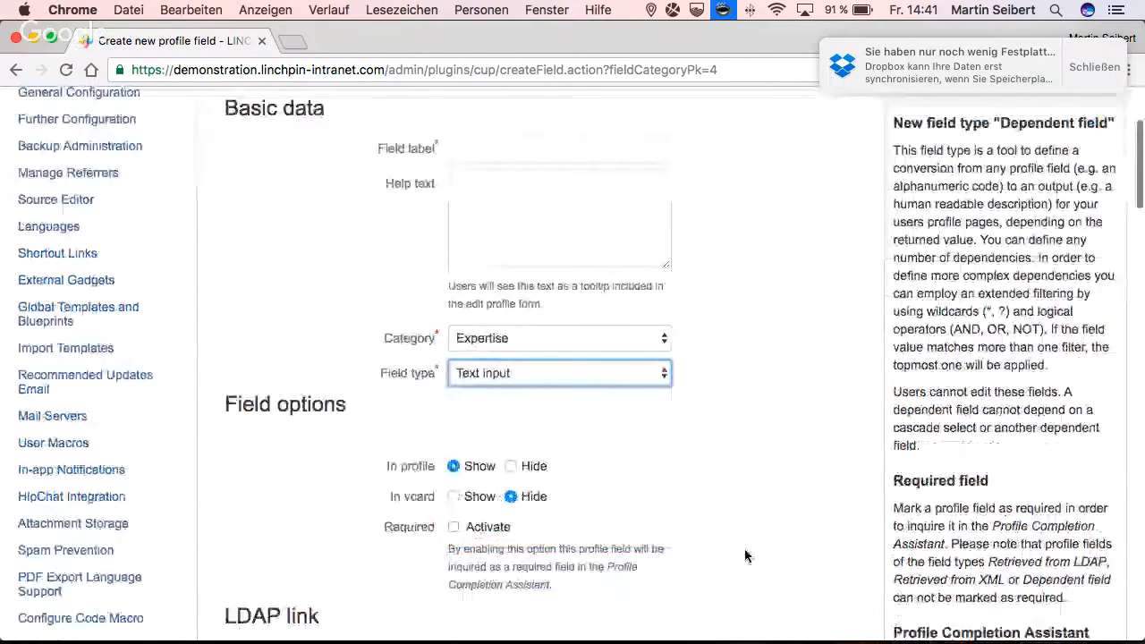
{"action": "scroll", "coordinate": [503, 263], "scroll_direction": "up", "scroll_amount": 1}
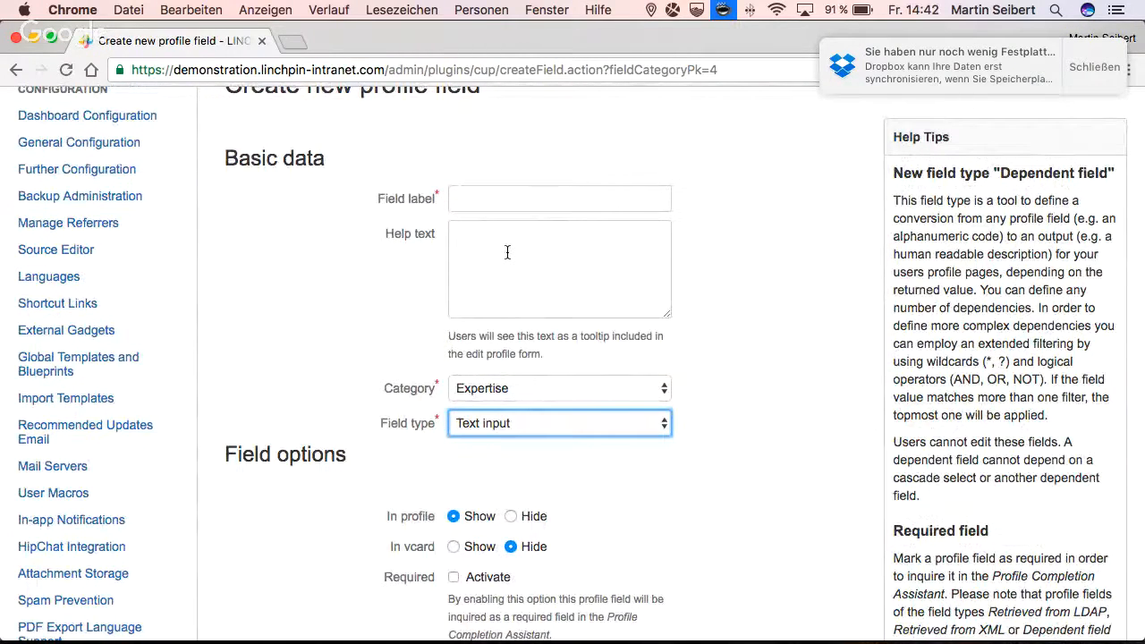
{"action": "scroll", "coordinate": [508, 252], "scroll_direction": "down", "scroll_amount": 1}
{"action": "scroll", "coordinate": [419, 474], "scroll_direction": "down", "scroll_amount": 1}
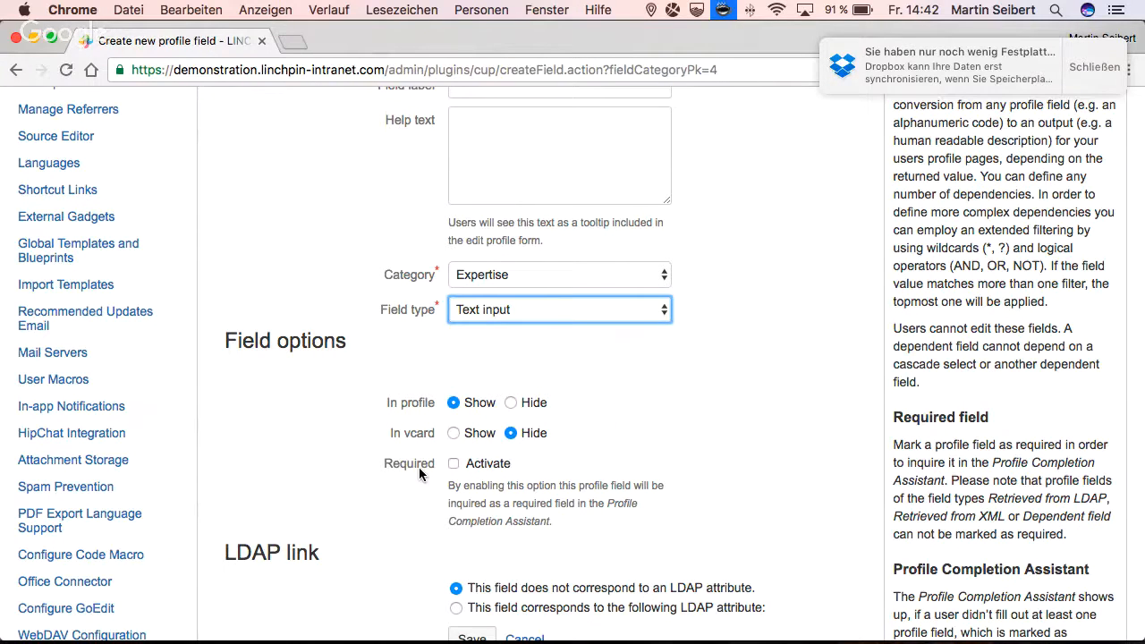
- Open the Linchpin dashboard in a separate tab and go to the Microblog page under Nachrichten
{"action": "scroll", "coordinate": [420, 467], "scroll_direction": "up", "scroll_amount": 5}
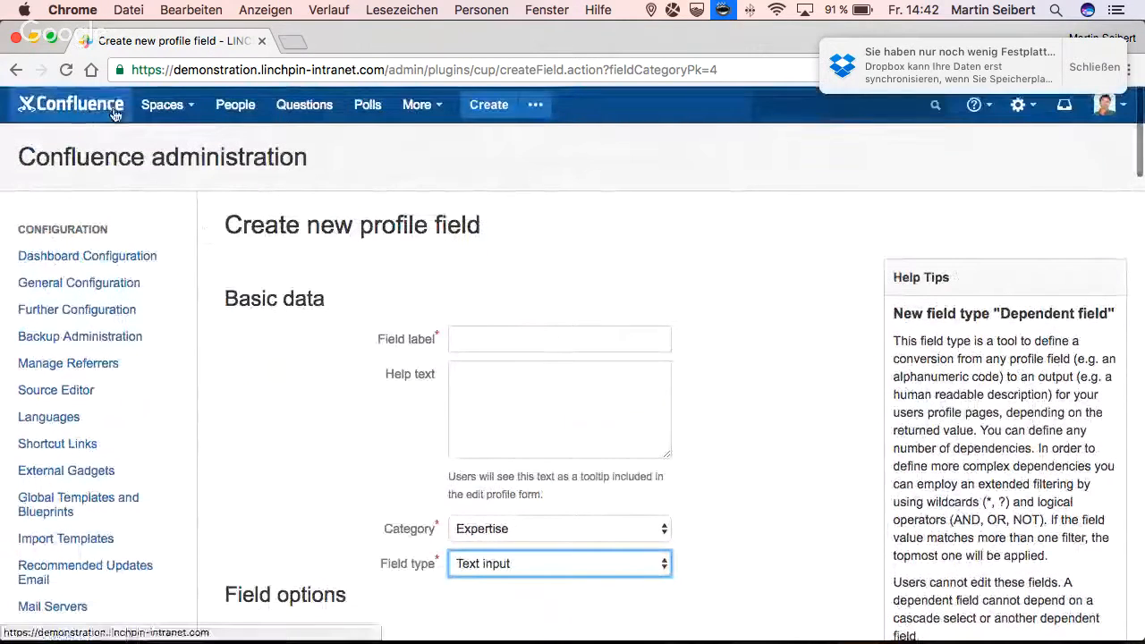
{"action": "left_click", "coordinate": [114, 111], "text": "super"}
{"action": "left_click", "coordinate": [336, 45]}
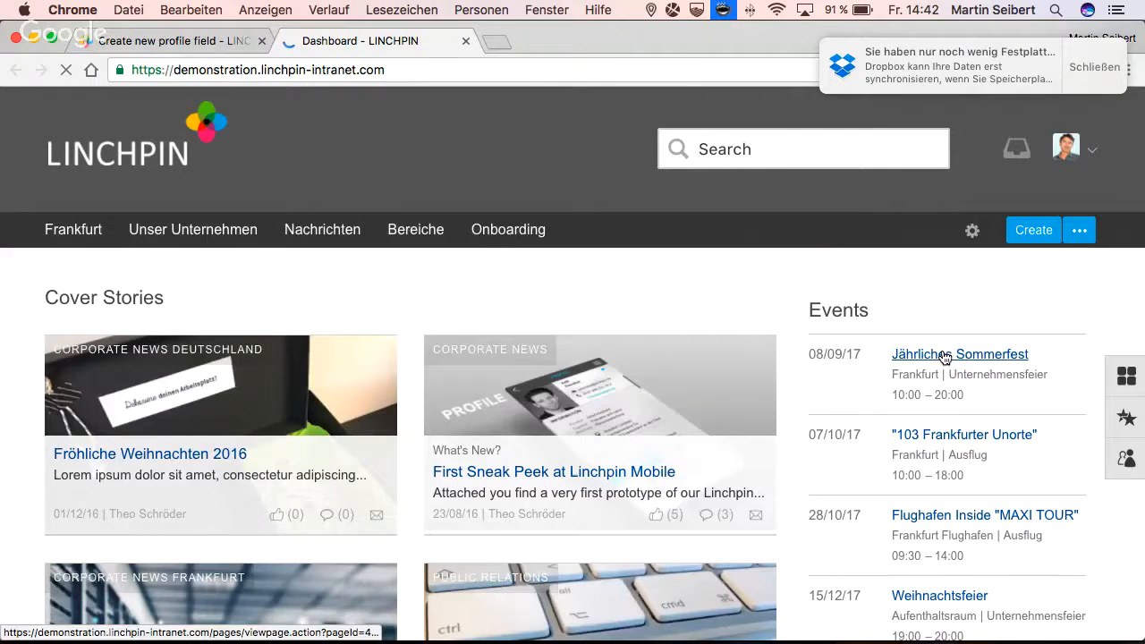
{"action": "left_click", "coordinate": [322, 230]}
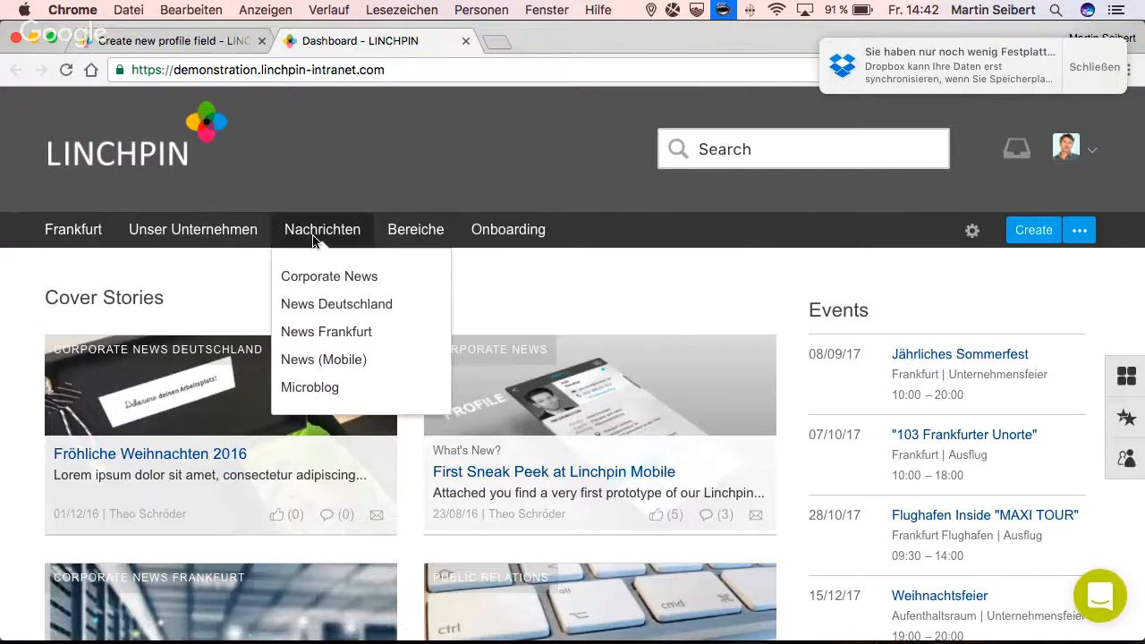
{"action": "left_click", "coordinate": [323, 387]}
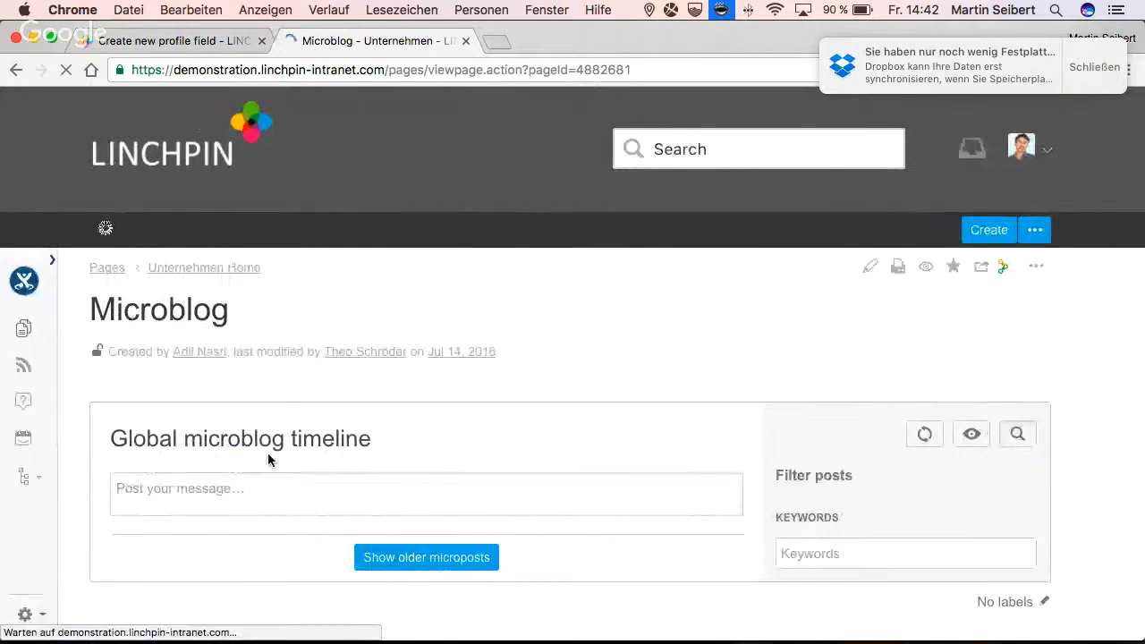
- Look through the posts and replies in the microblog timeline and their linked authors
{"action": "scroll", "coordinate": [268, 459], "scroll_direction": "down", "scroll_amount": 5}
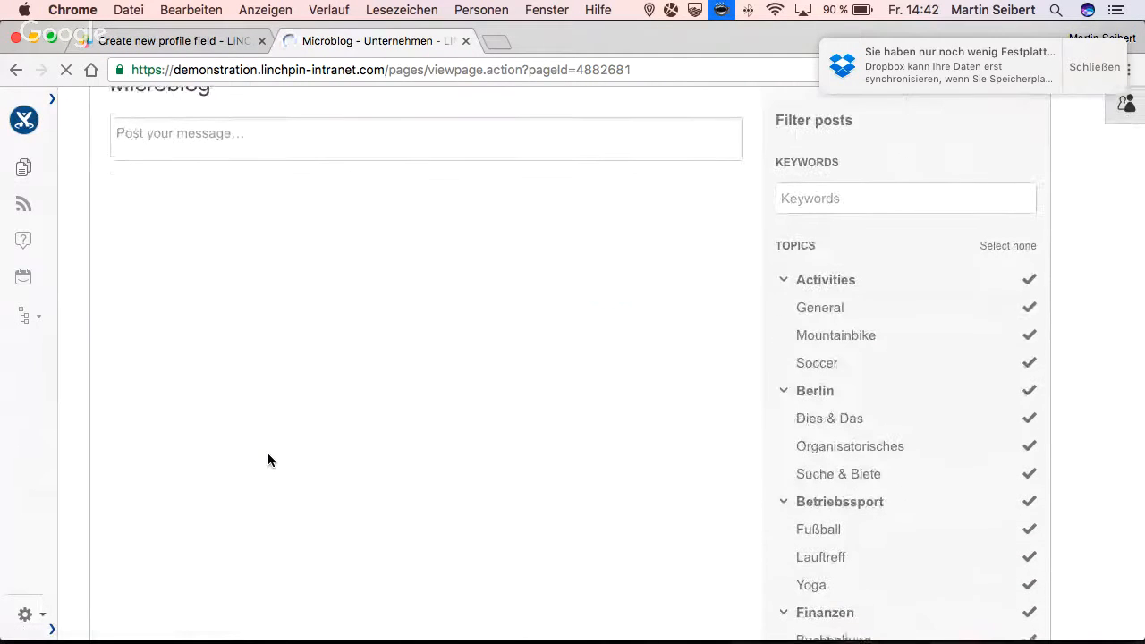
{"action": "scroll", "coordinate": [268, 456], "scroll_direction": "down", "scroll_amount": 3}
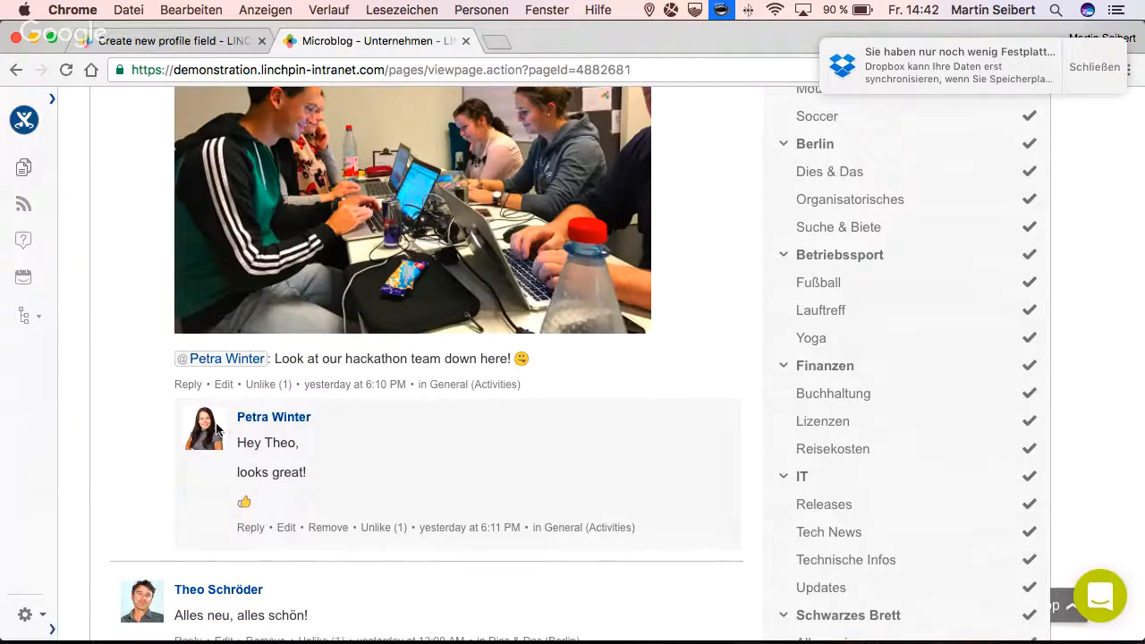
{"action": "scroll", "coordinate": [250, 426], "scroll_direction": "up", "scroll_amount": 10}
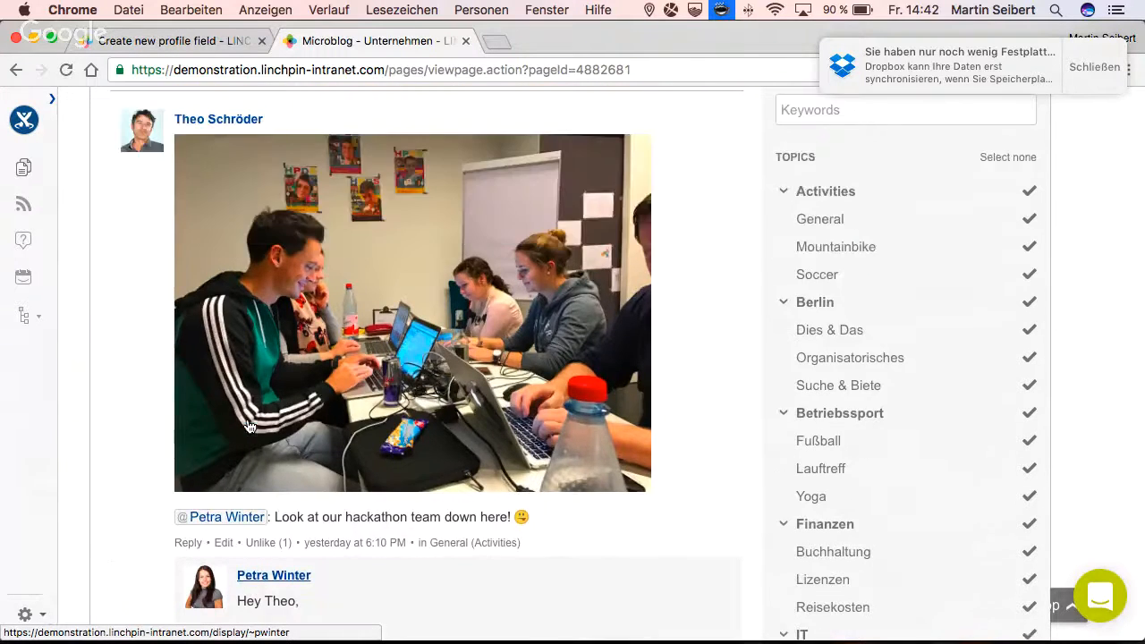
- Open the recently viewed blog post "Merry X-Mas 2016" and display its author's vcard
{"action": "left_click", "coordinate": [716, 152]}
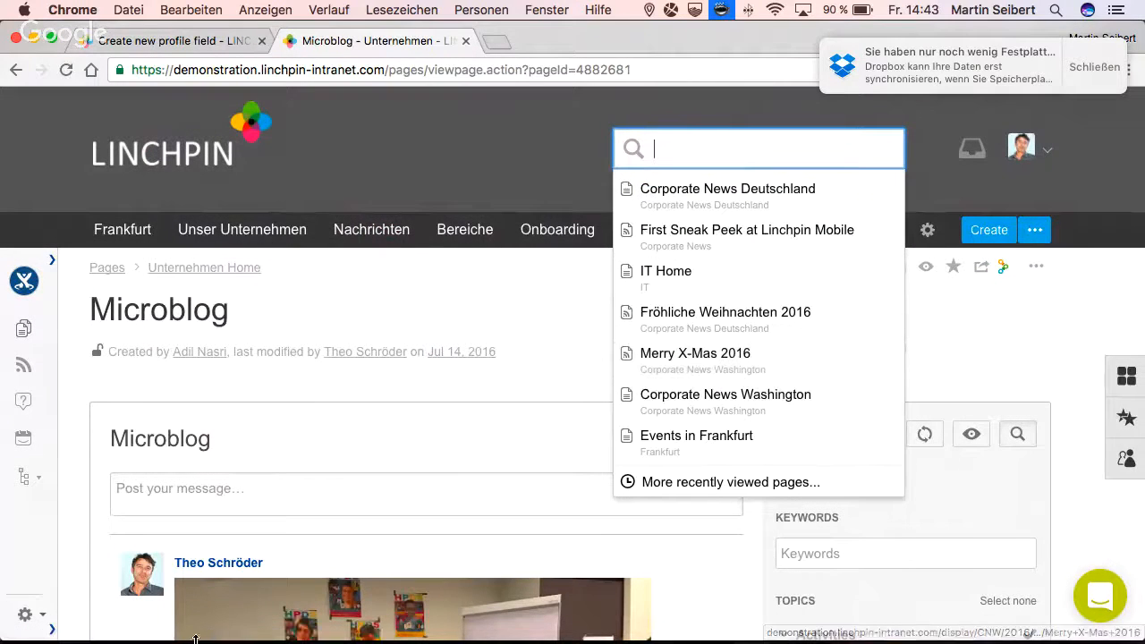
{"action": "left_click", "coordinate": [691, 354]}
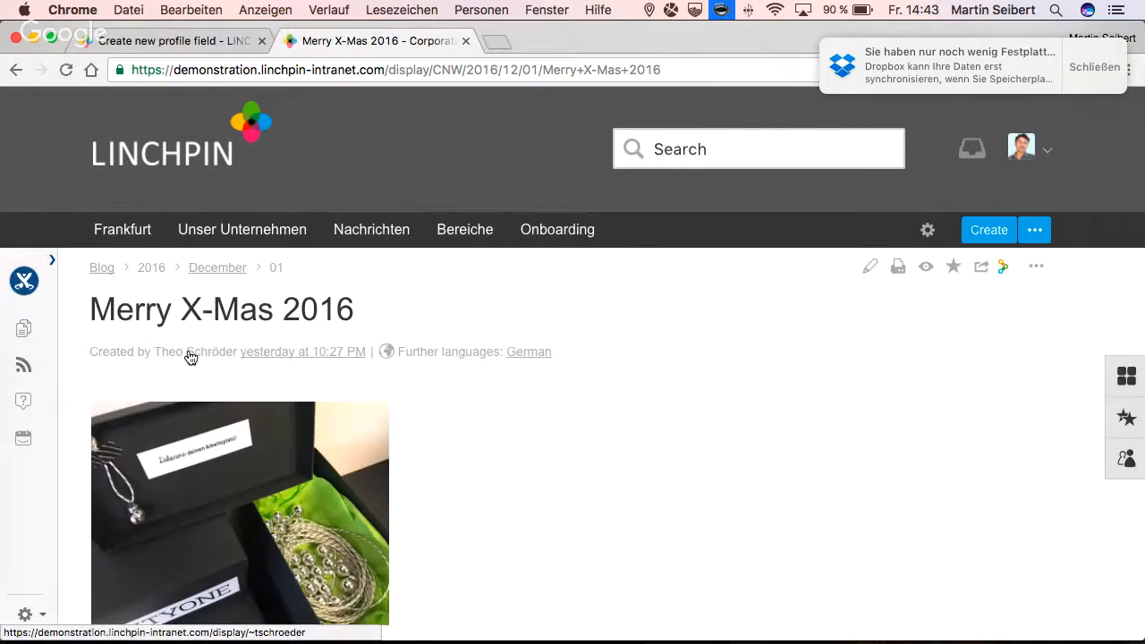
{"action": "mouse_move", "coordinate": [191, 356]}
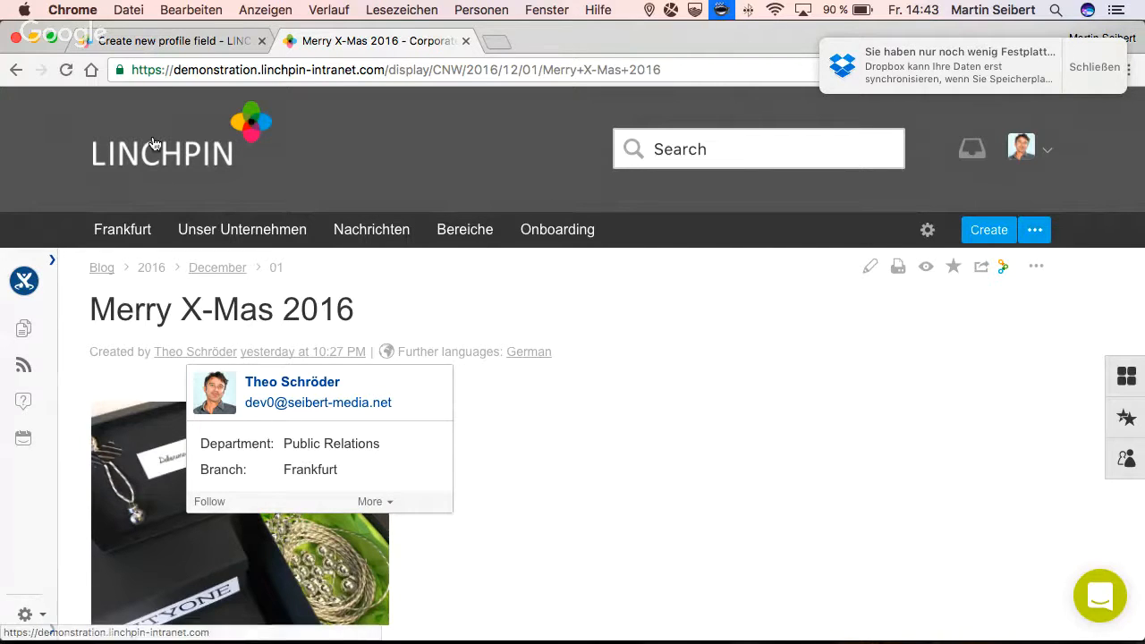
- Return to the new profile field form and examine its field options and LDAP link settings
{"action": "left_click", "coordinate": [156, 51]}
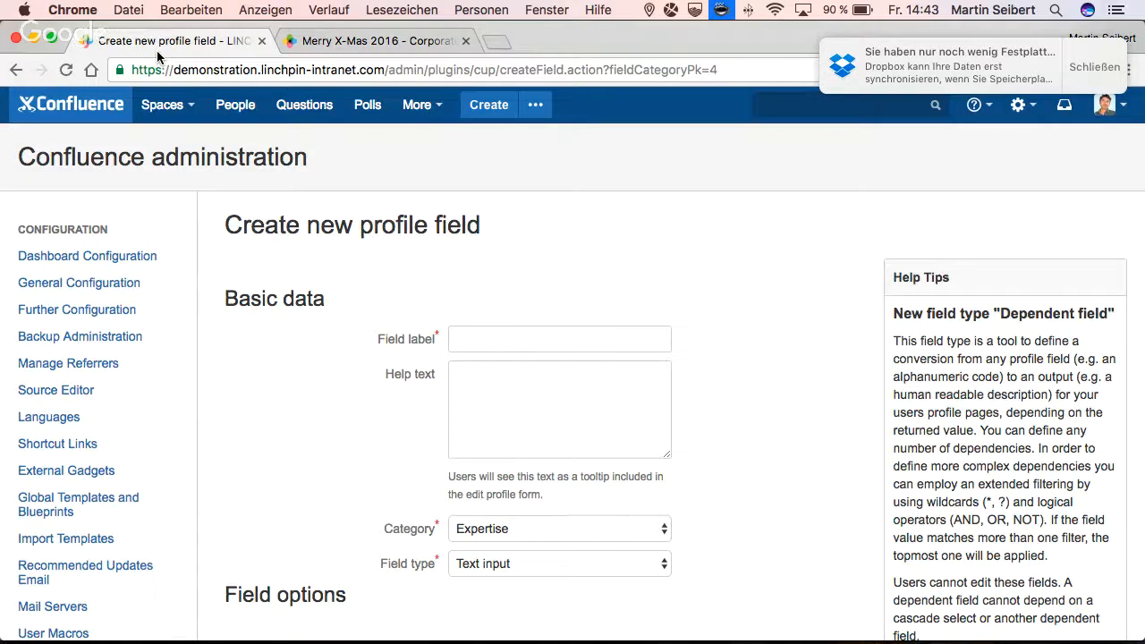
{"action": "scroll", "coordinate": [494, 452], "scroll_direction": "down", "scroll_amount": 5}
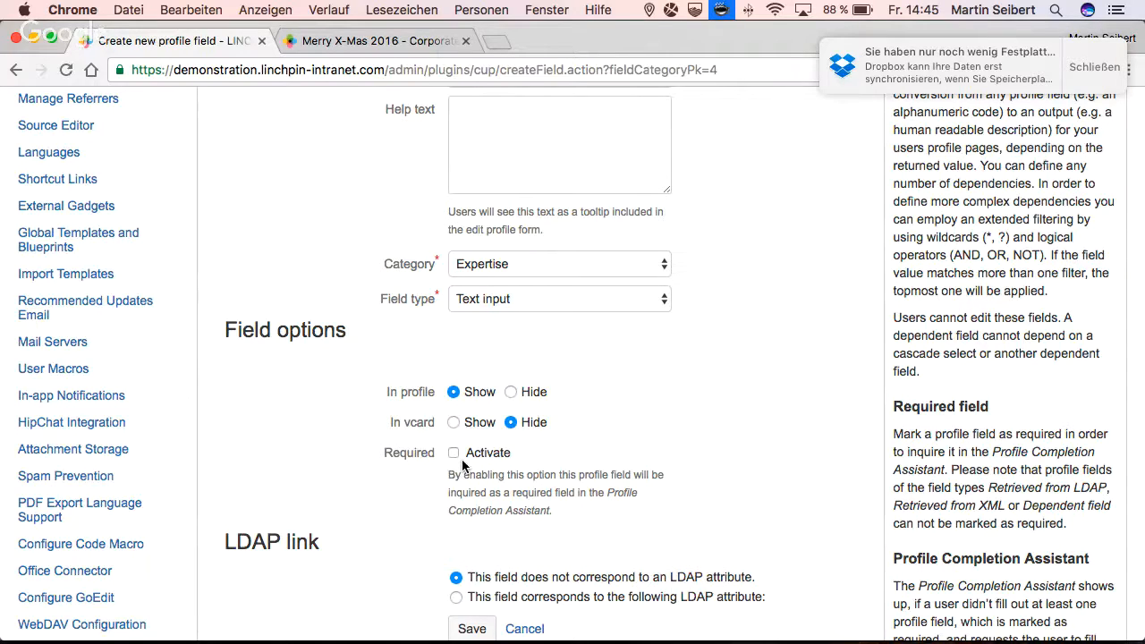
{"action": "scroll", "coordinate": [462, 465], "scroll_direction": "down", "scroll_amount": 2}
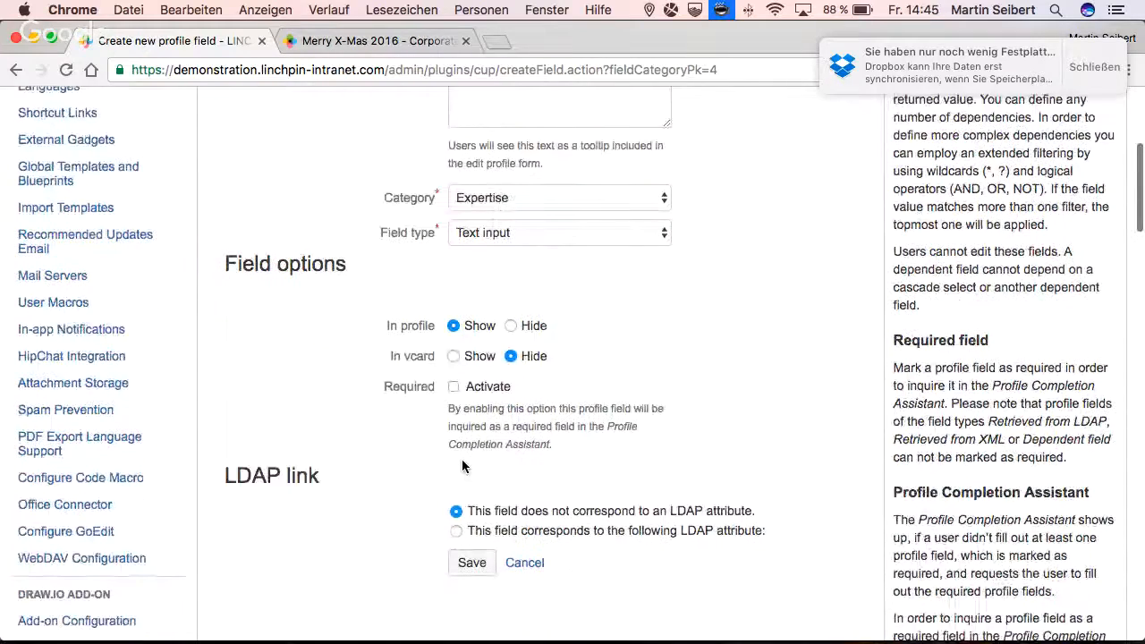
{"action": "scroll", "coordinate": [463, 460], "scroll_direction": "down", "scroll_amount": 1}
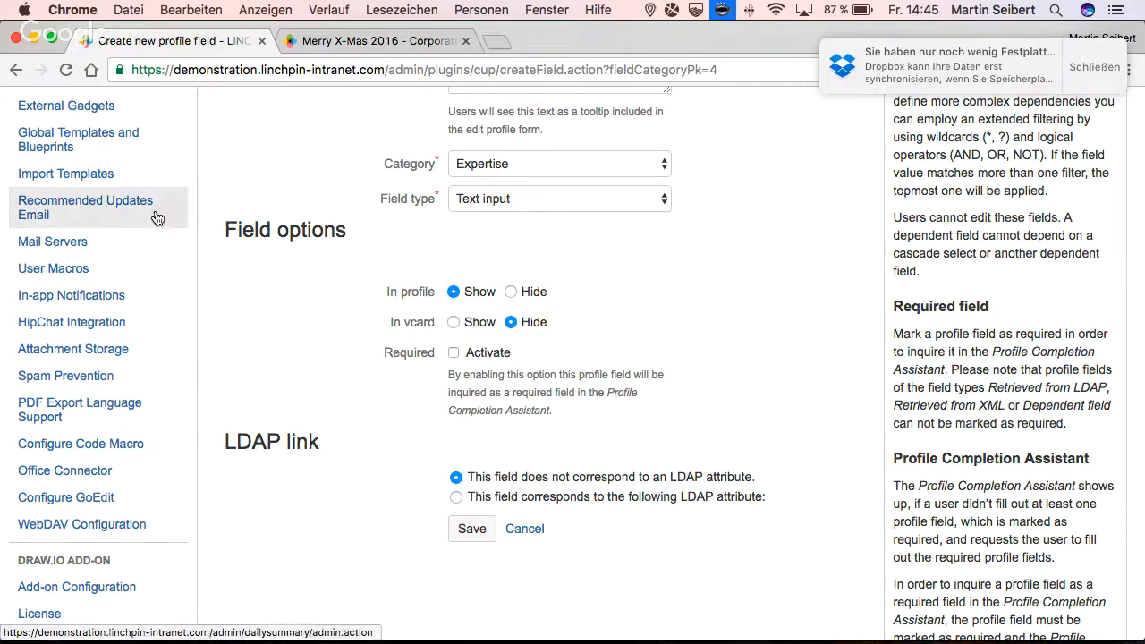
{"action": "key", "text": "super+grave"}
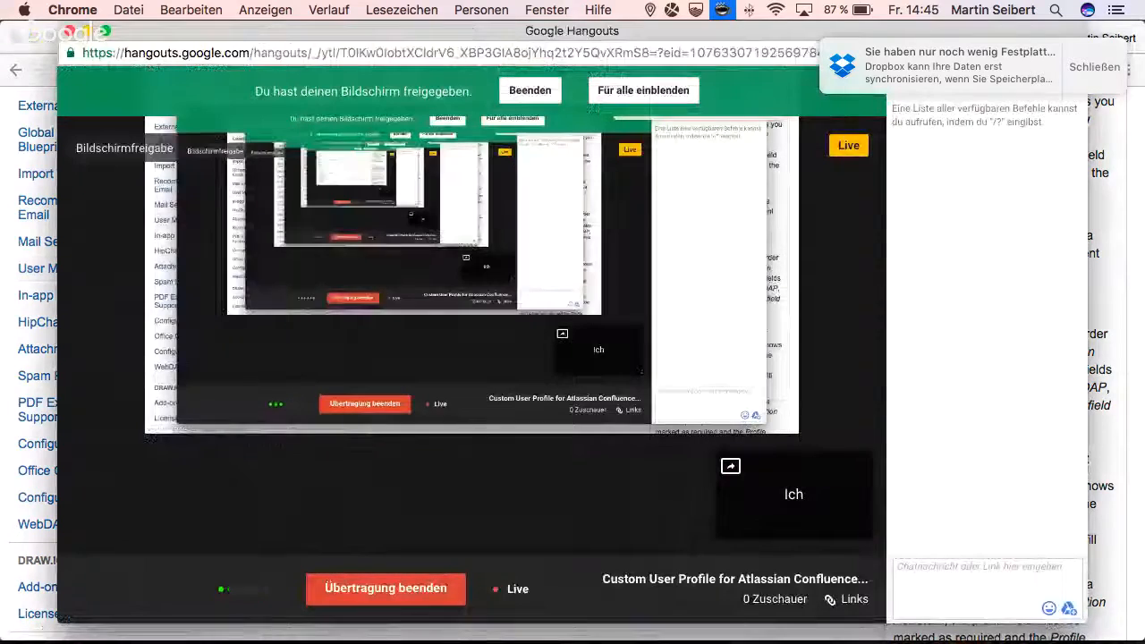
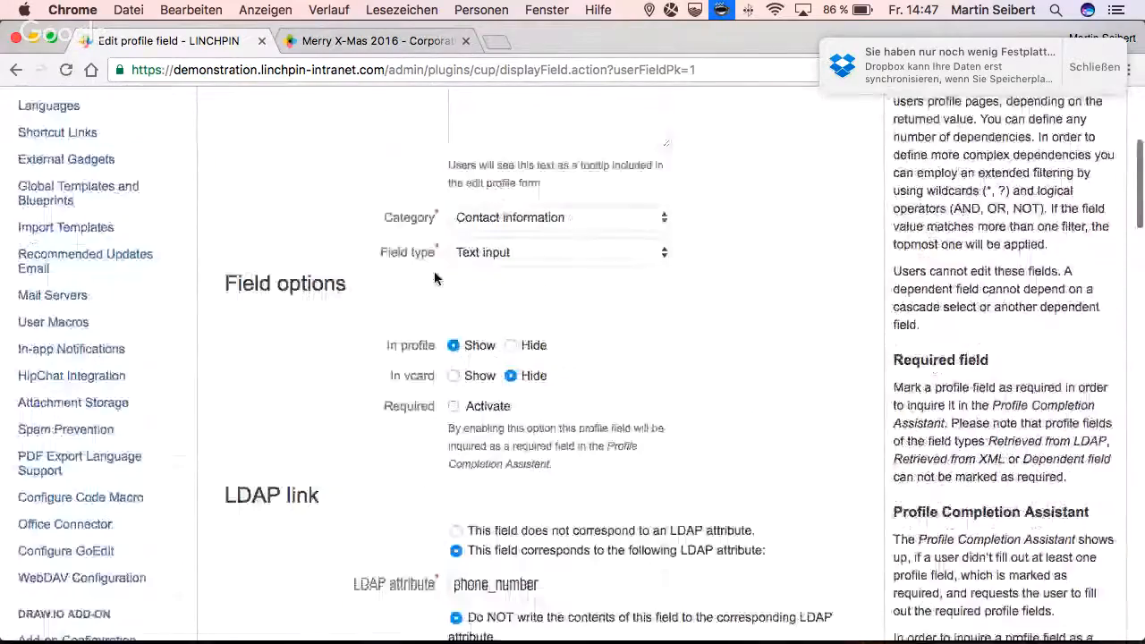
- Mark the Phone profile field as required and save the field
{"action": "scroll", "coordinate": [434, 277], "scroll_direction": "down", "scroll_amount": 4}
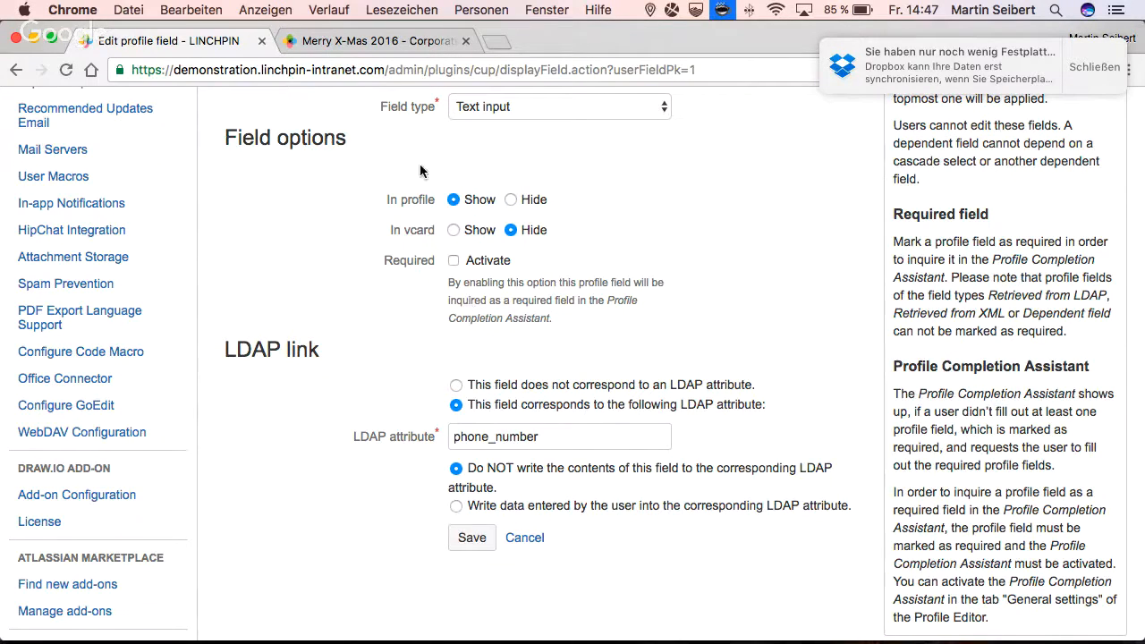
{"action": "left_click", "coordinate": [454, 261]}
{"action": "scroll", "coordinate": [415, 278], "scroll_direction": "up", "scroll_amount": 1}
{"action": "scroll", "coordinate": [415, 272], "scroll_direction": "up", "scroll_amount": 5}
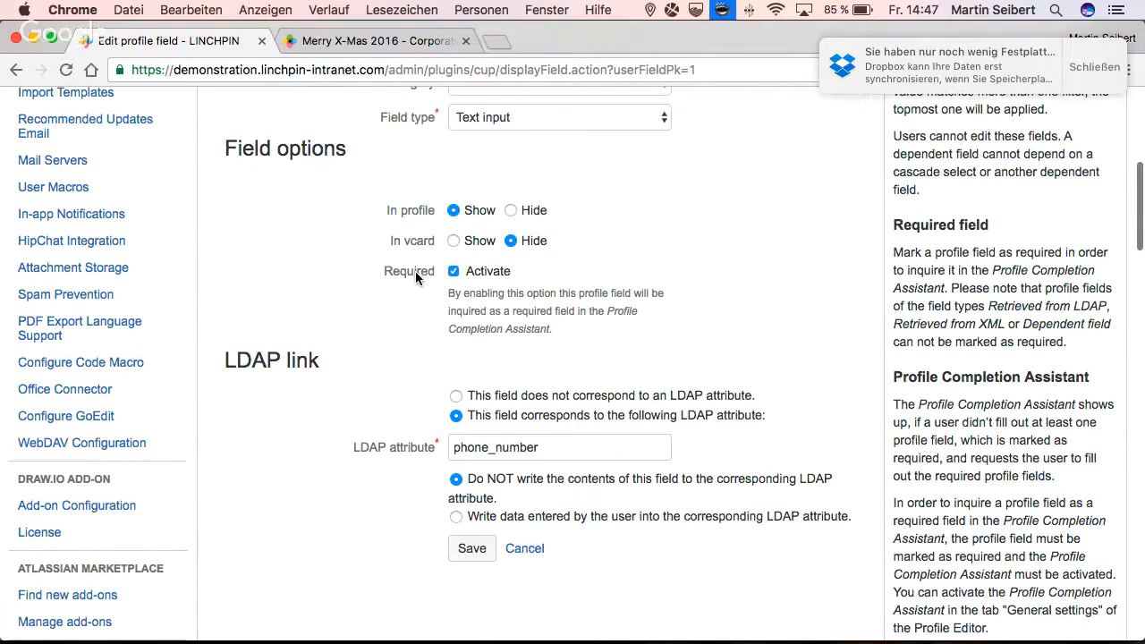
{"action": "scroll", "coordinate": [415, 278], "scroll_direction": "down", "scroll_amount": 6}
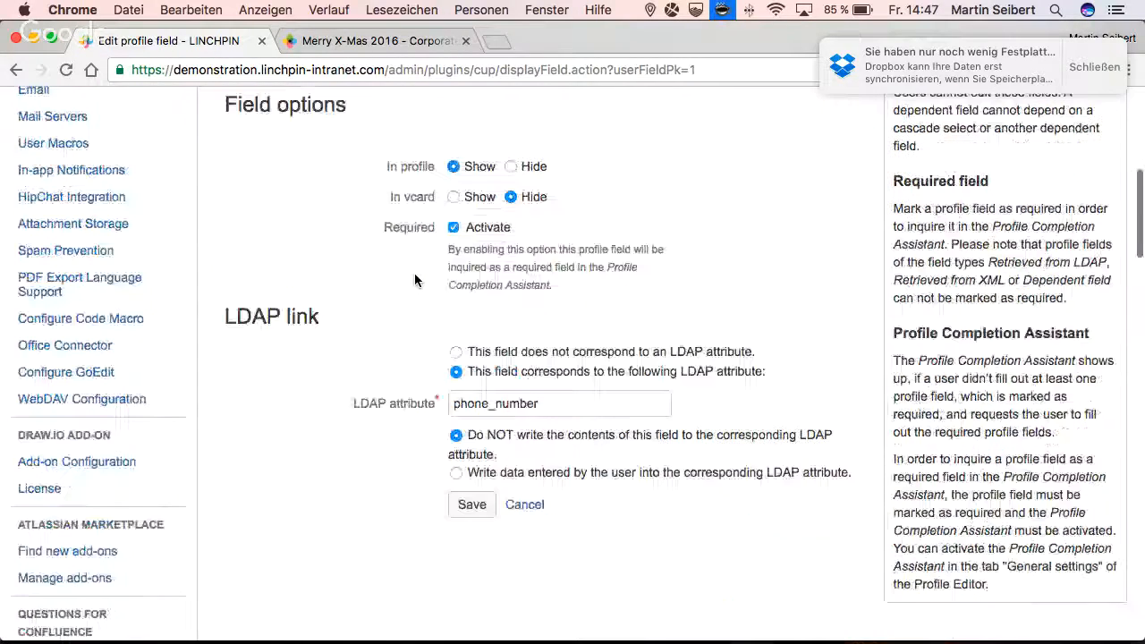
{"action": "scroll", "coordinate": [438, 385], "scroll_direction": "down", "scroll_amount": 1}
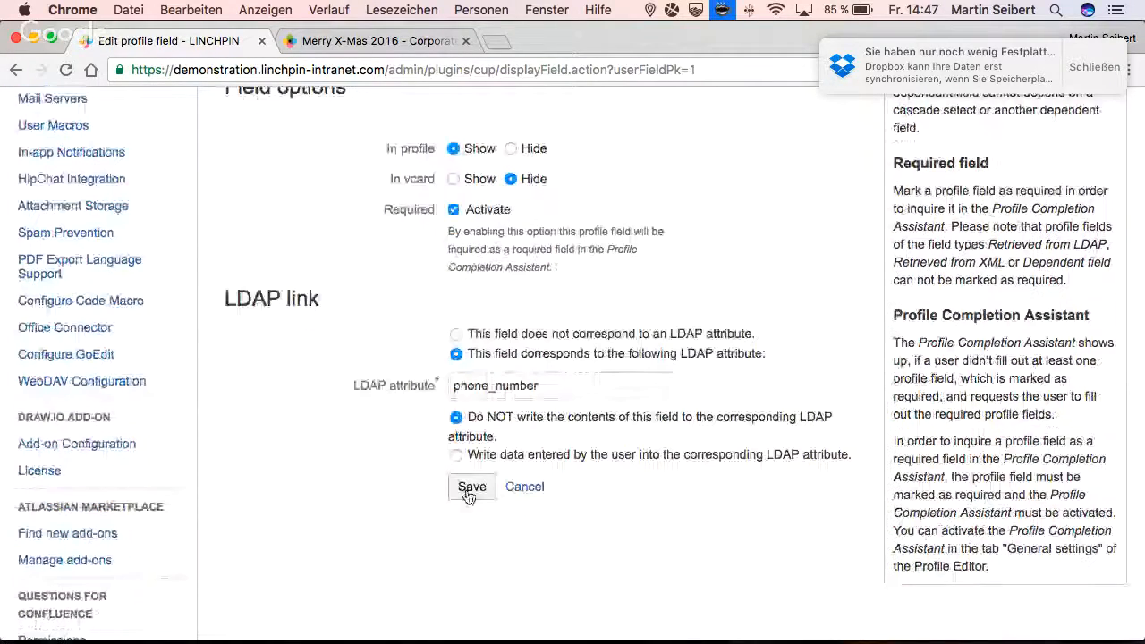
{"action": "left_click", "coordinate": [469, 494]}
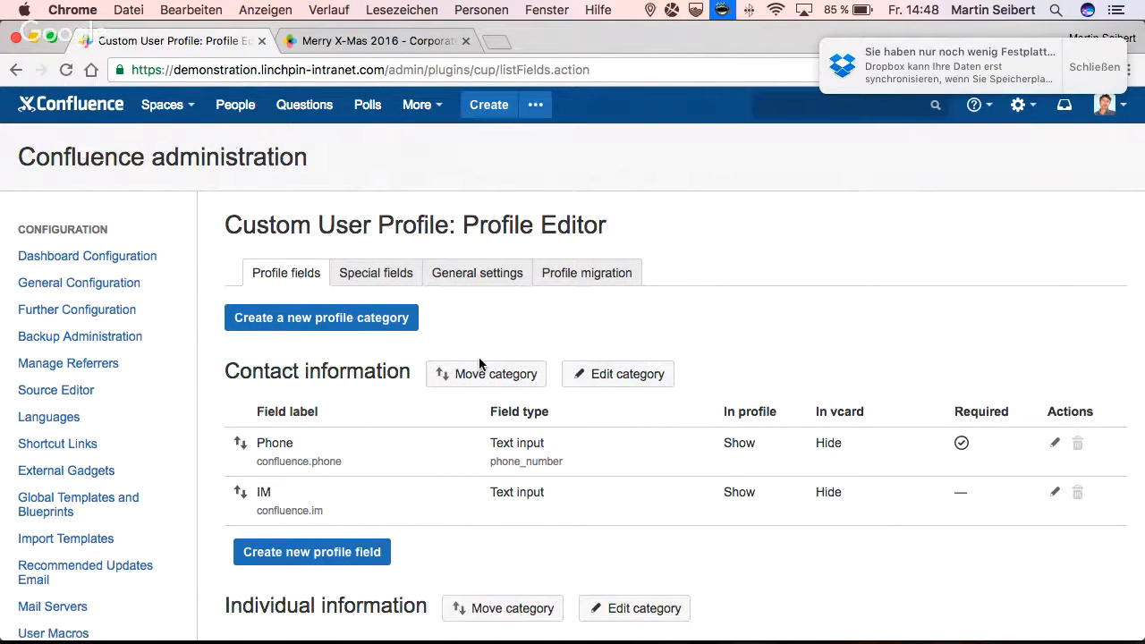
- Check the help text and Profile Completion Assistant activation in the Profile Editor's general settings
{"action": "left_click", "coordinate": [468, 275]}
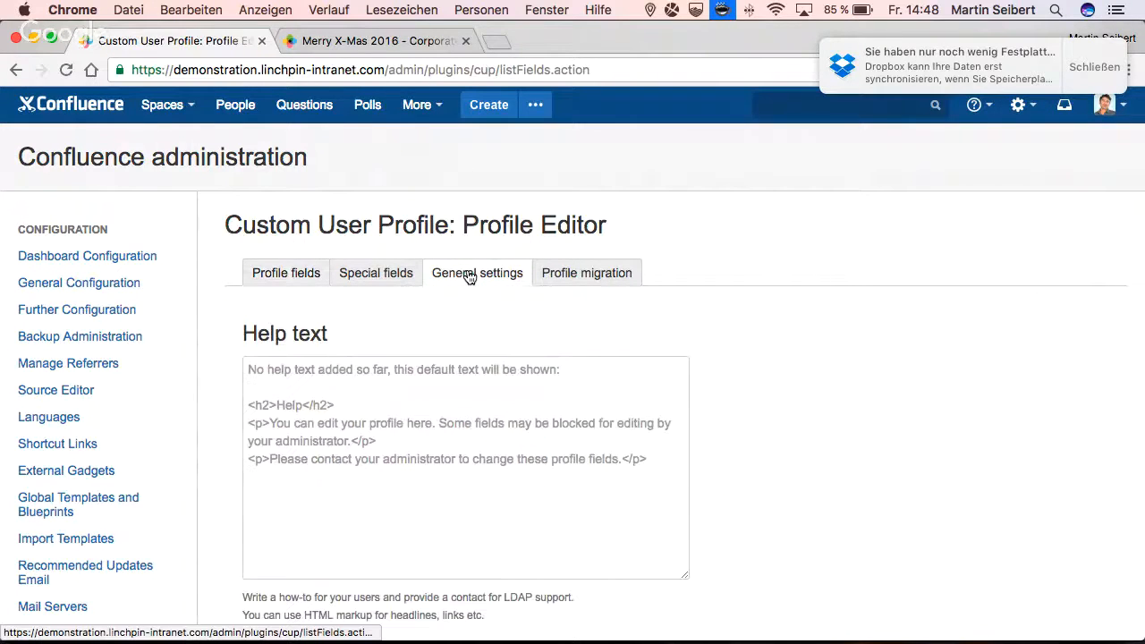
{"action": "scroll", "coordinate": [537, 403], "scroll_direction": "down", "scroll_amount": 5}
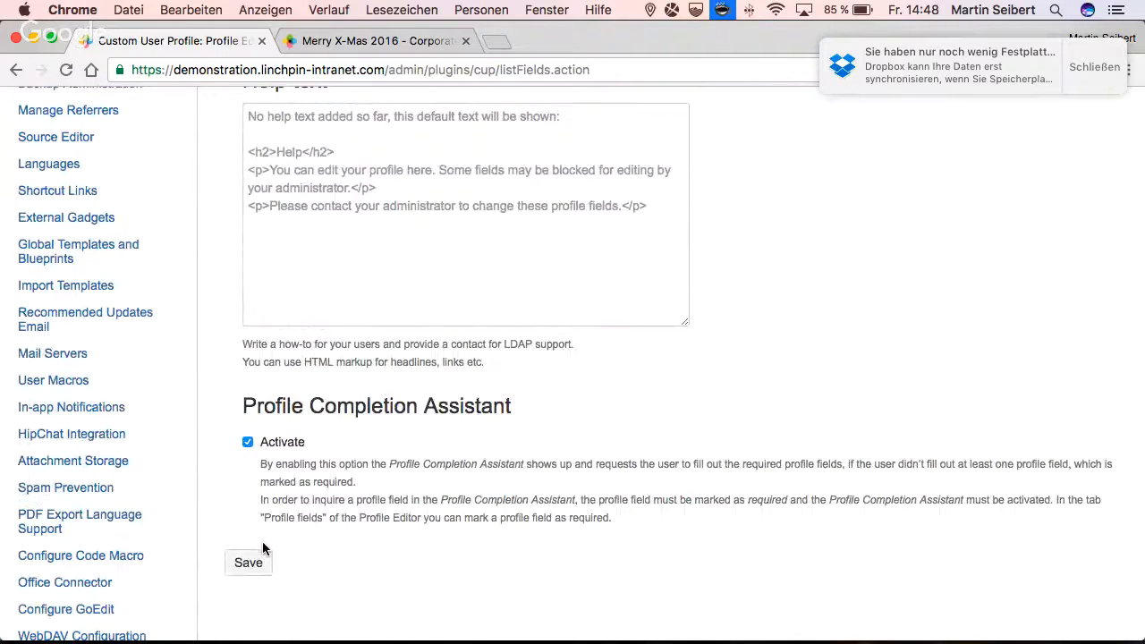
{"action": "scroll", "coordinate": [221, 383], "scroll_direction": "up", "scroll_amount": 5}
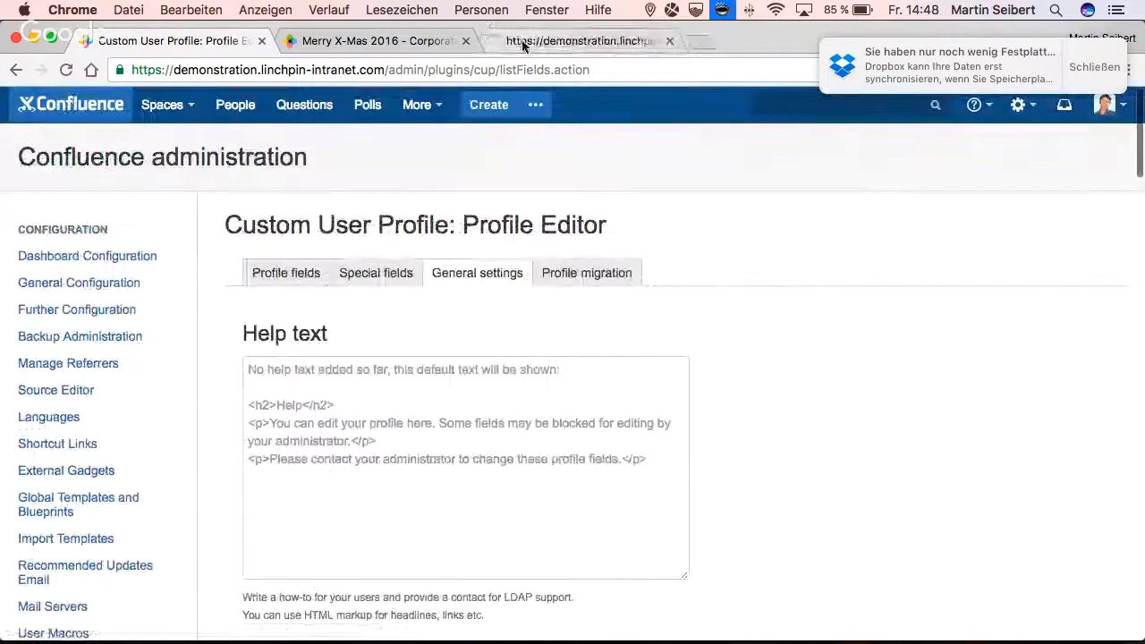
- Complete the profile prompt on the new Linchpin dashboard page with a phone number and save it
{"action": "left_click", "coordinate": [522, 42]}
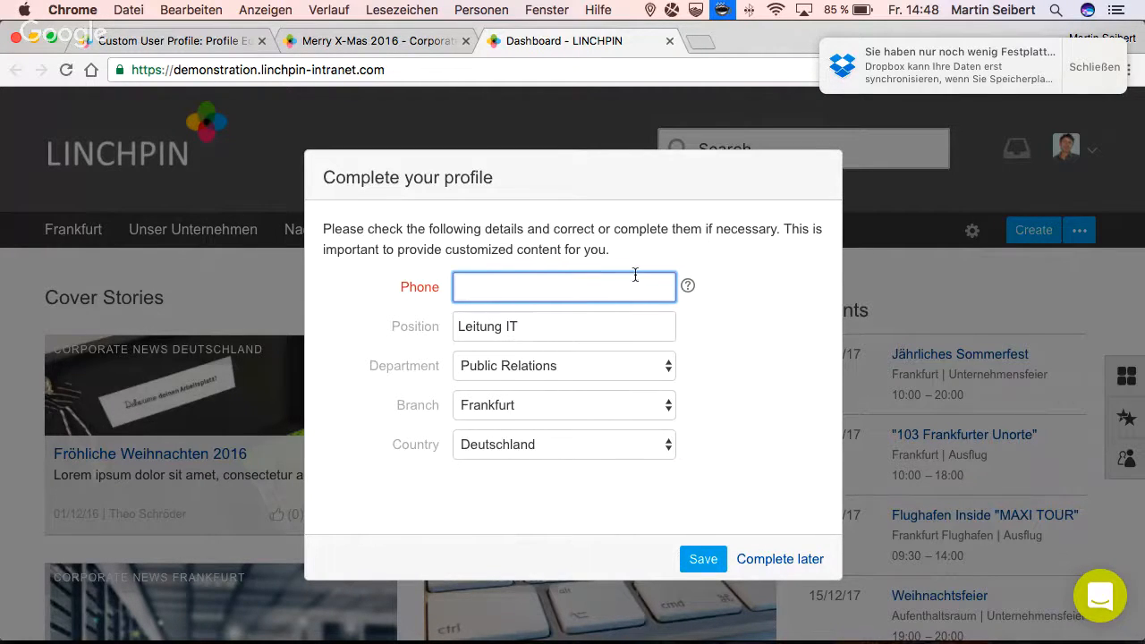
{"action": "left_click", "coordinate": [687, 286]}
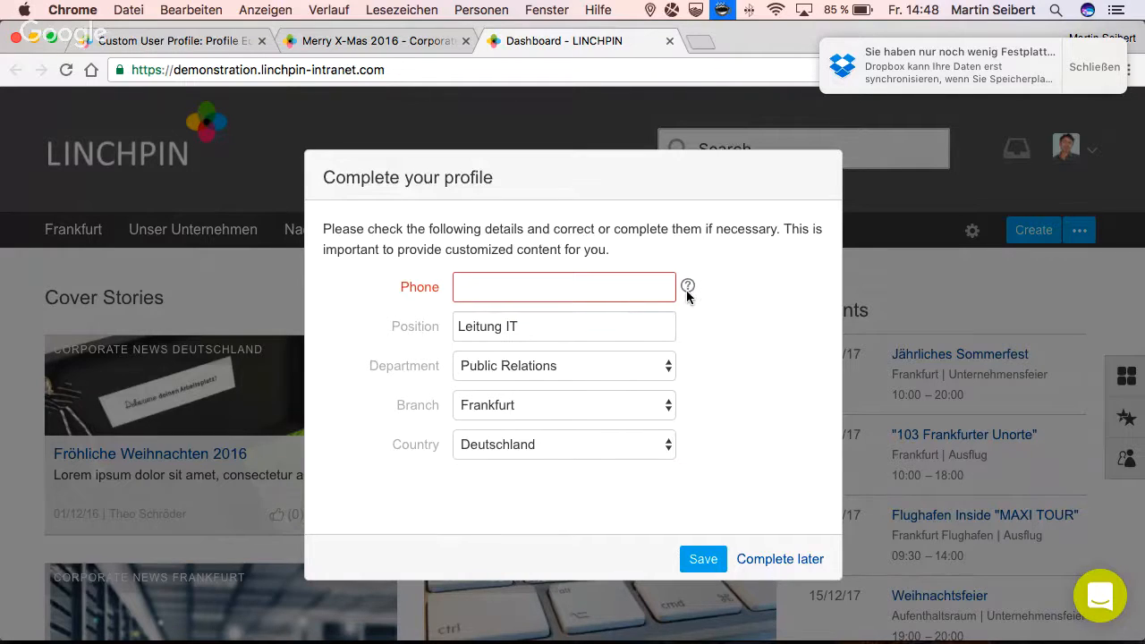
{"action": "mouse_move", "coordinate": [688, 292]}
{"action": "left_click", "coordinate": [604, 276]}
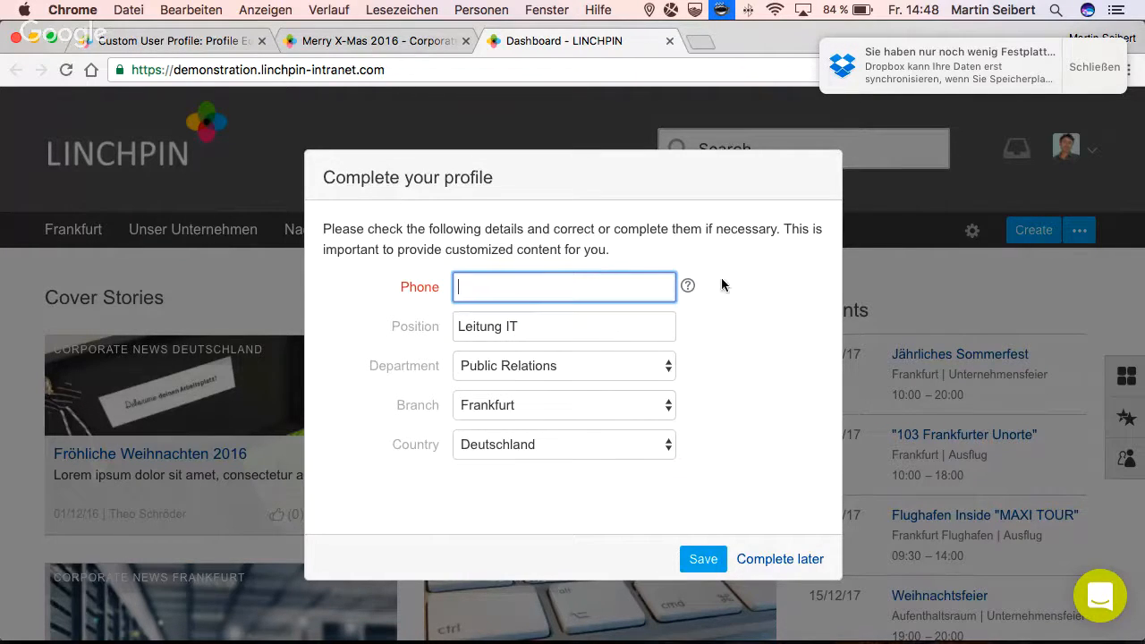
{"action": "mouse_move", "coordinate": [687, 284]}
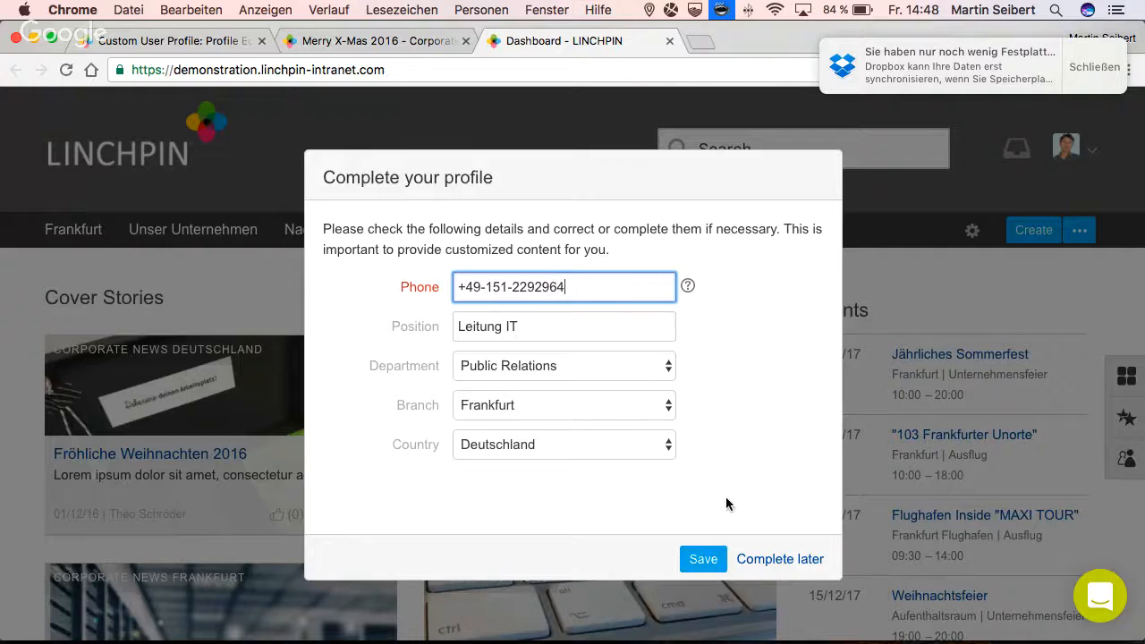
{"action": "left_click", "coordinate": [709, 559]}
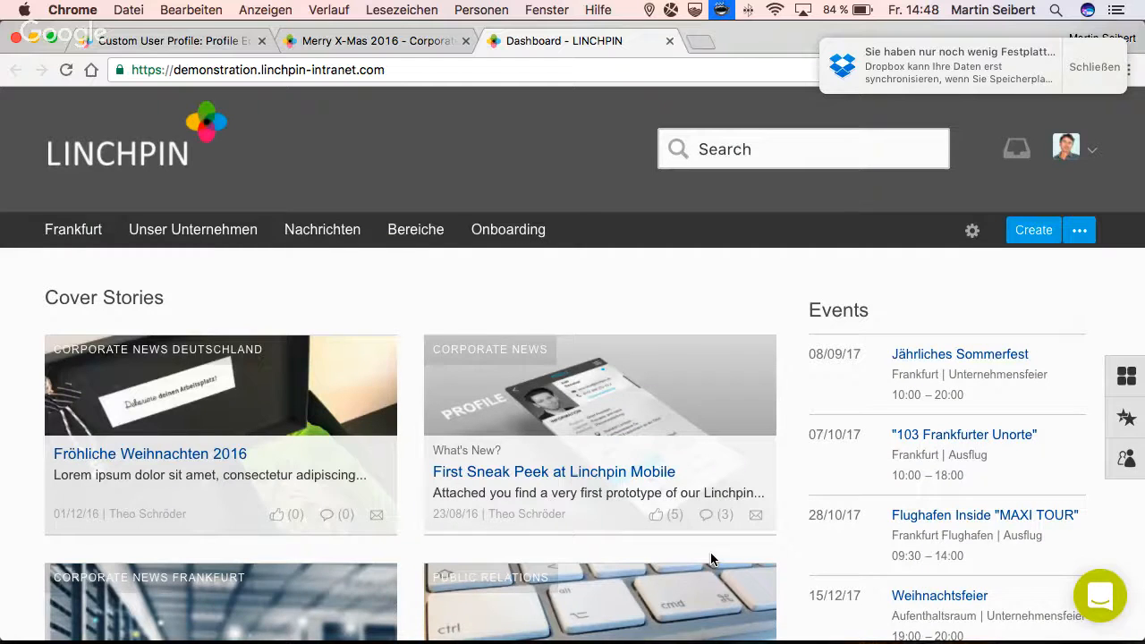
- Open the user's own profile page, copy the phone number and close the "Merry X-Mas 2016" page
{"action": "left_click", "coordinate": [1069, 149]}
{"action": "left_click", "coordinate": [973, 238]}
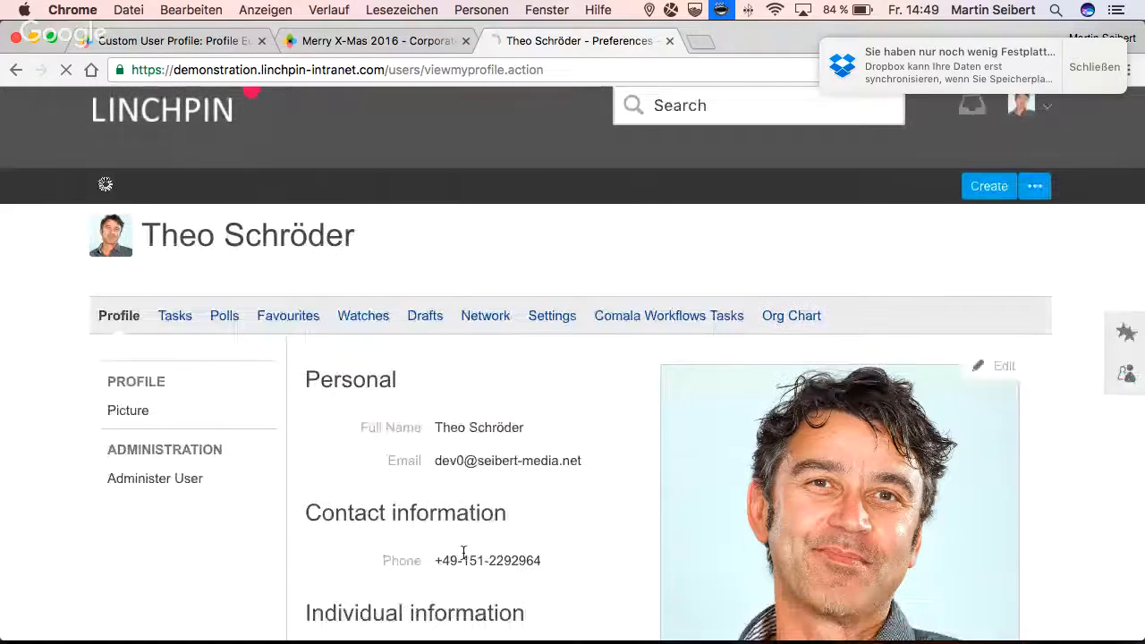
{"action": "triple_click", "coordinate": [466, 559]}
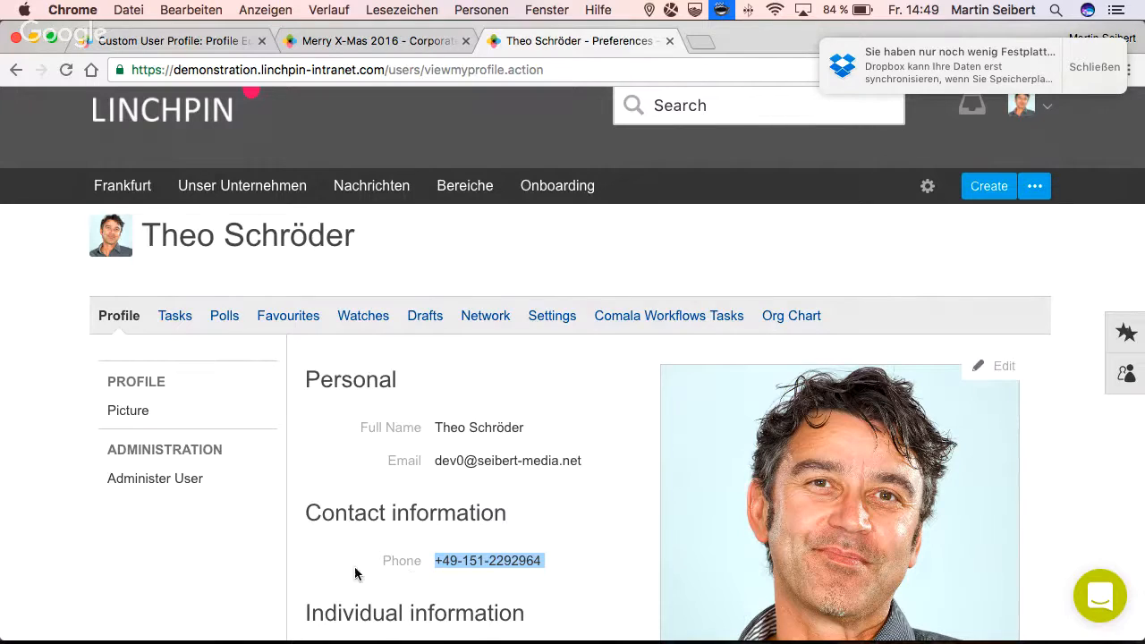
{"action": "left_click", "coordinate": [464, 41]}
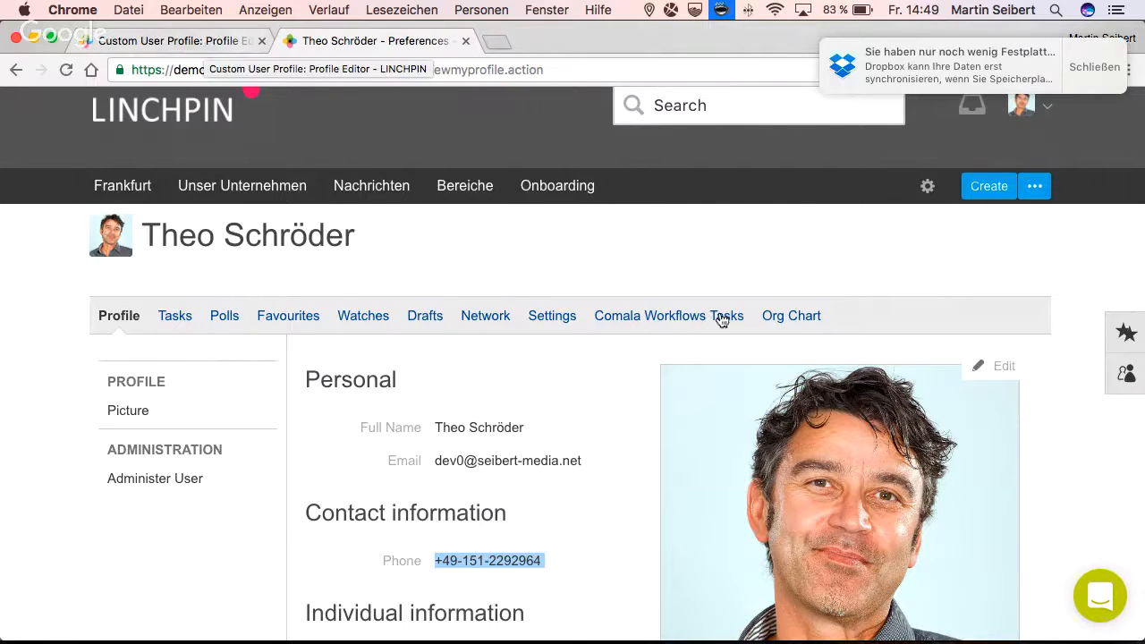
- Clear the Phone field in the user's own profile and save the profile
{"action": "left_click", "coordinate": [975, 365]}
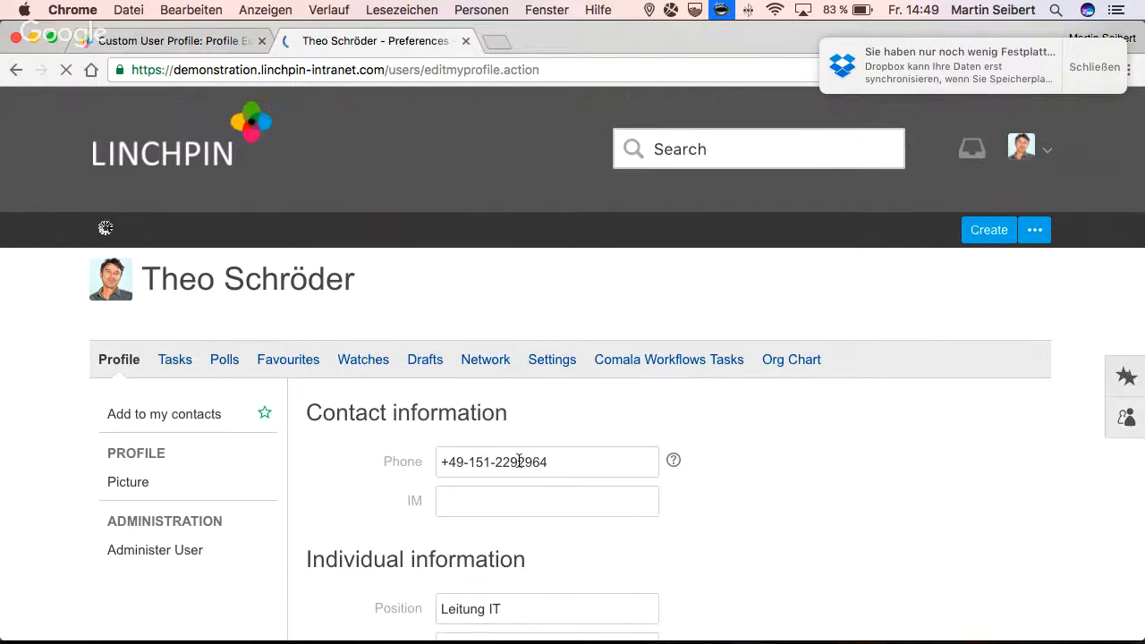
{"action": "triple_click", "coordinate": [519, 460]}
{"action": "key", "text": "super+c"}
{"action": "key", "text": "BackSpace"}
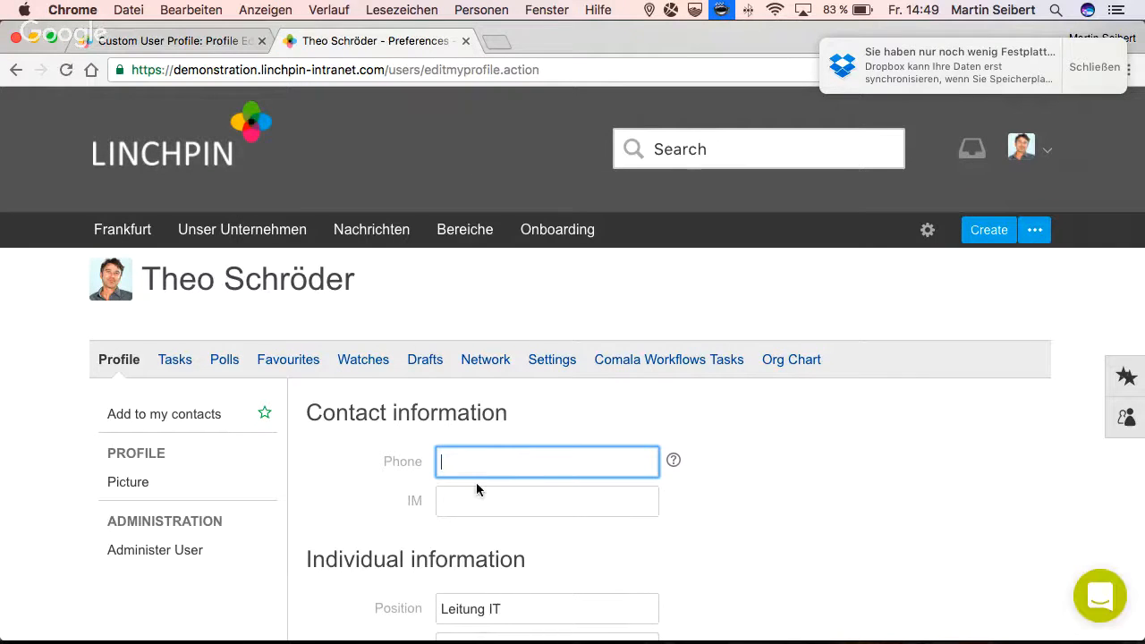
{"action": "scroll", "coordinate": [387, 523], "scroll_direction": "down", "scroll_amount": 5}
{"action": "scroll", "coordinate": [385, 533], "scroll_direction": "down", "scroll_amount": 10}
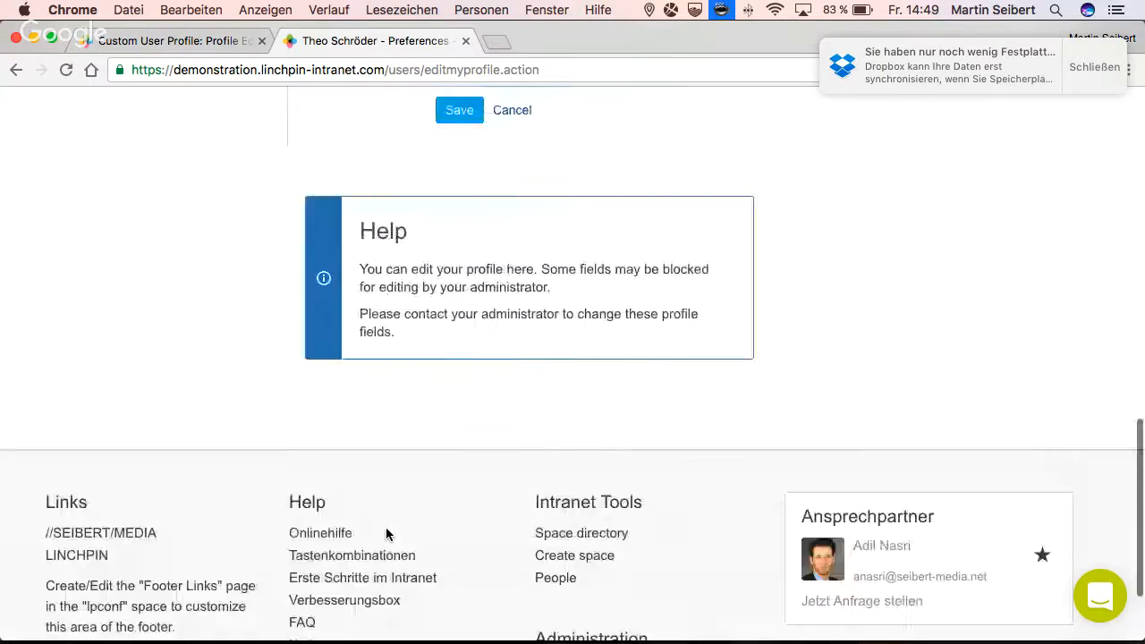
{"action": "scroll", "coordinate": [394, 358], "scroll_direction": "up", "scroll_amount": 3}
{"action": "left_click", "coordinate": [448, 309]}
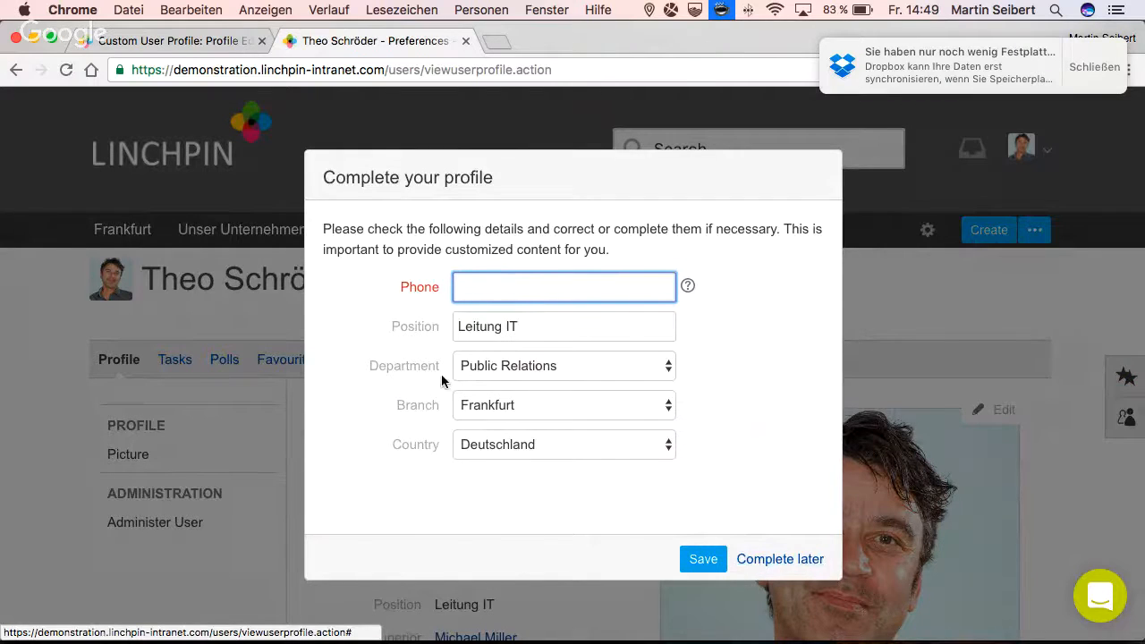
- Postpone the profile completion prompt, then return to the dashboard and save the prompt with the copied phone number
{"action": "left_click", "coordinate": [742, 558]}
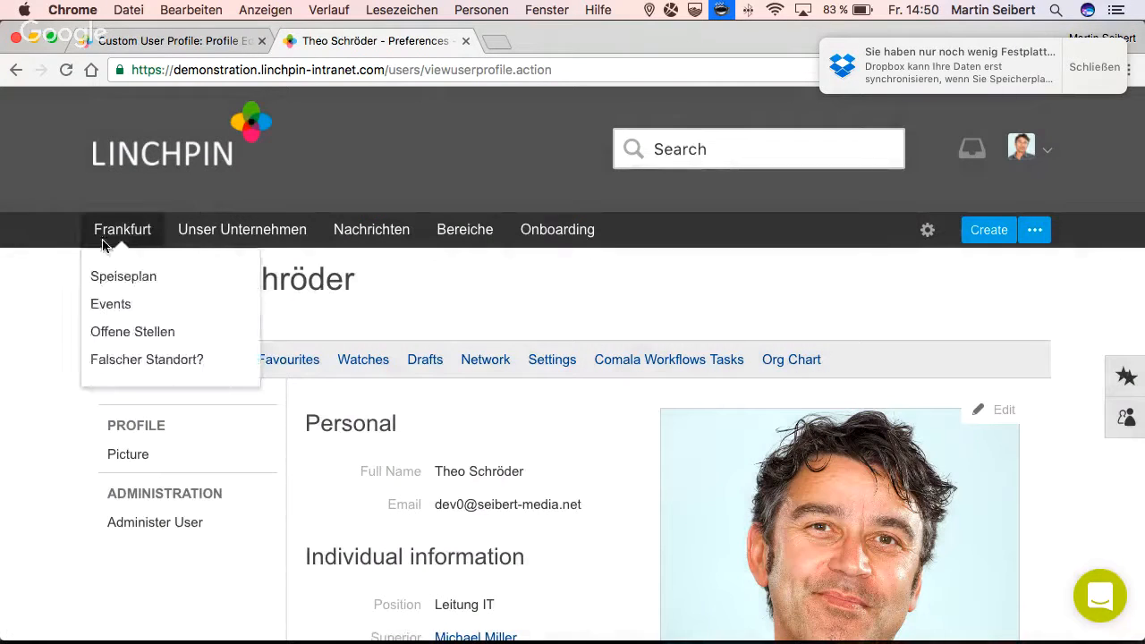
{"action": "left_click", "coordinate": [115, 173]}
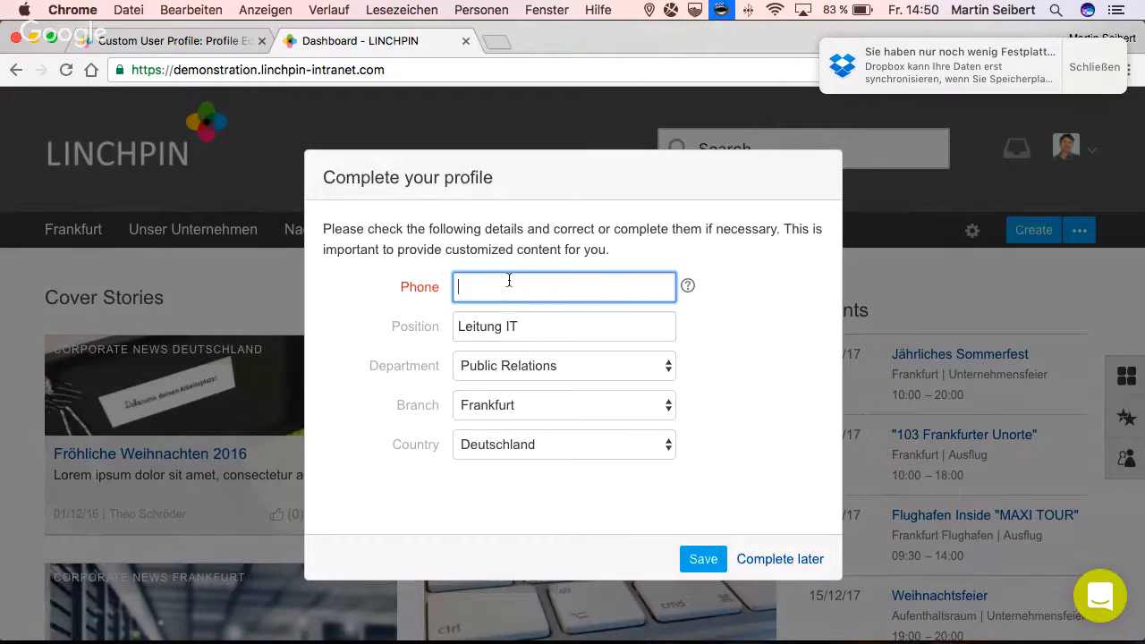
{"action": "key", "text": "super+v"}
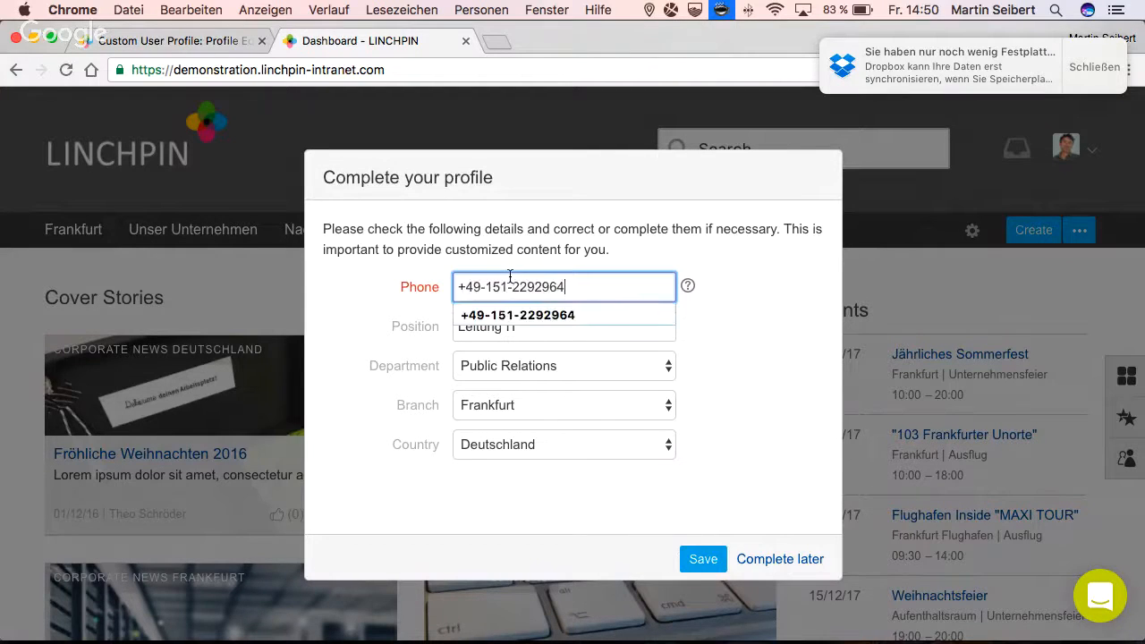
{"action": "left_click", "coordinate": [696, 556]}
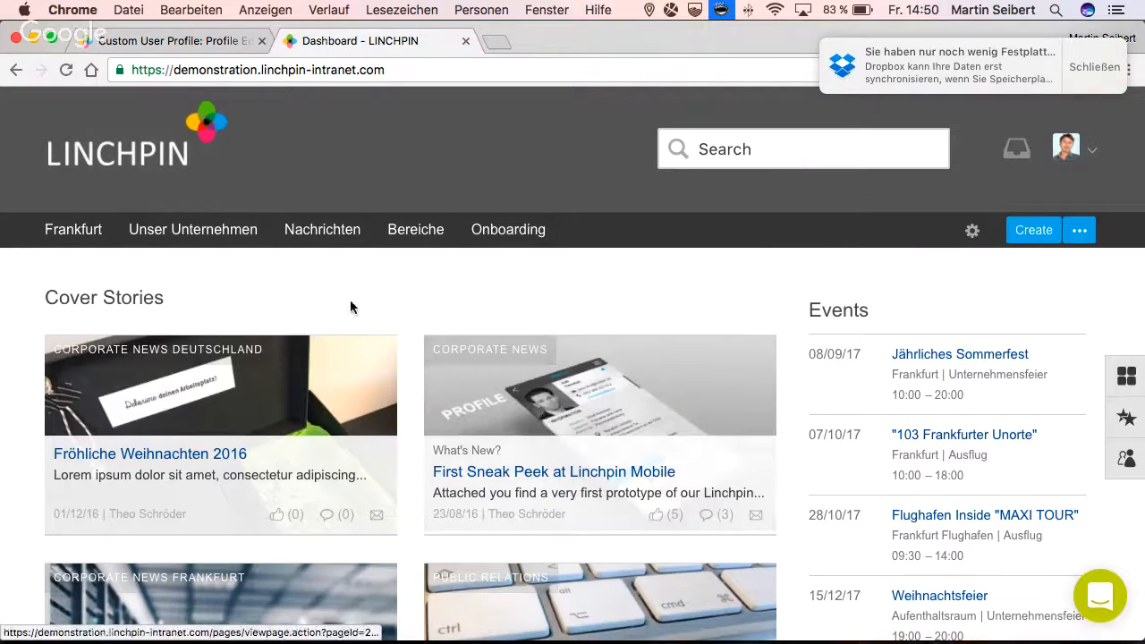
- Review the full name and profile picture settings in the Profile Editor's special fields
{"action": "left_click", "coordinate": [162, 44]}
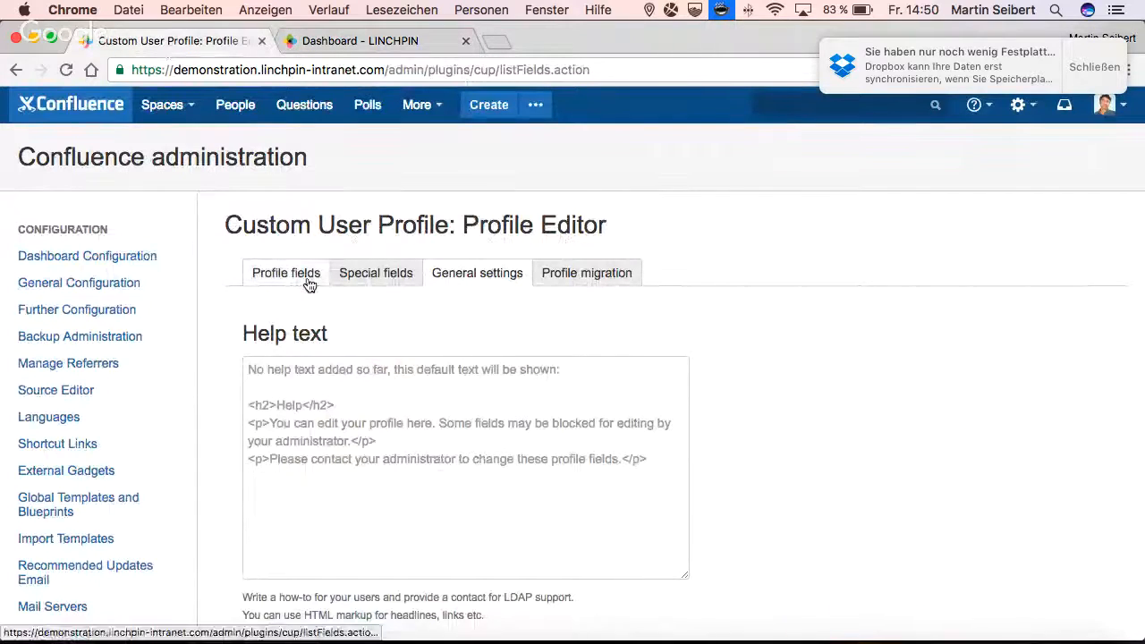
{"action": "left_click", "coordinate": [354, 274]}
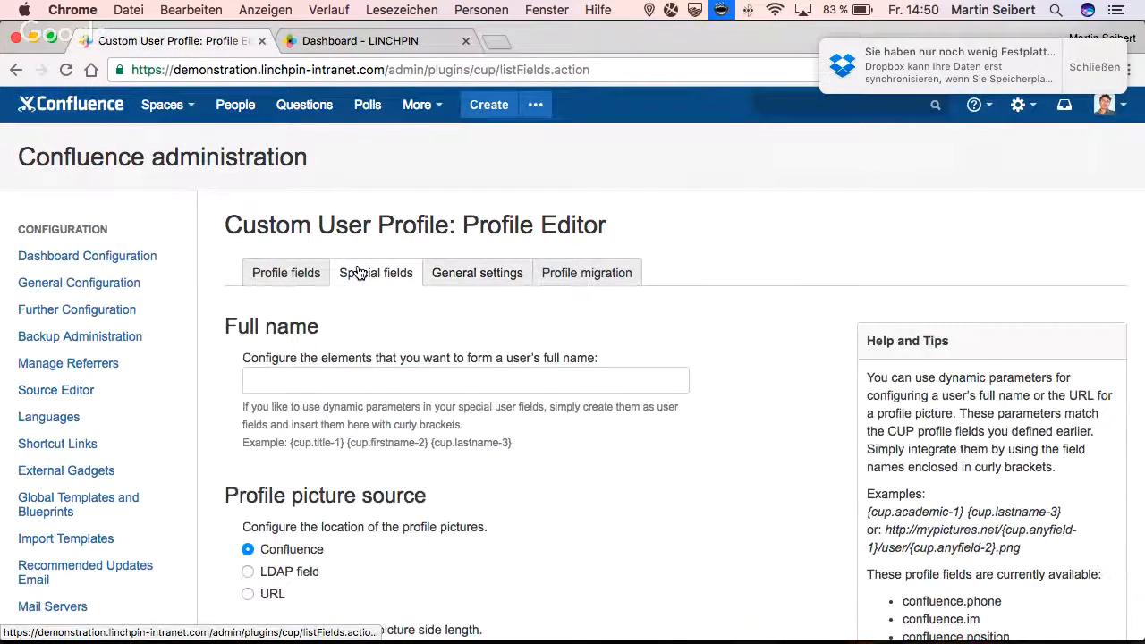
{"action": "scroll", "coordinate": [599, 488], "scroll_direction": "down", "scroll_amount": 1}
{"action": "scroll", "coordinate": [599, 490], "scroll_direction": "down", "scroll_amount": 3}
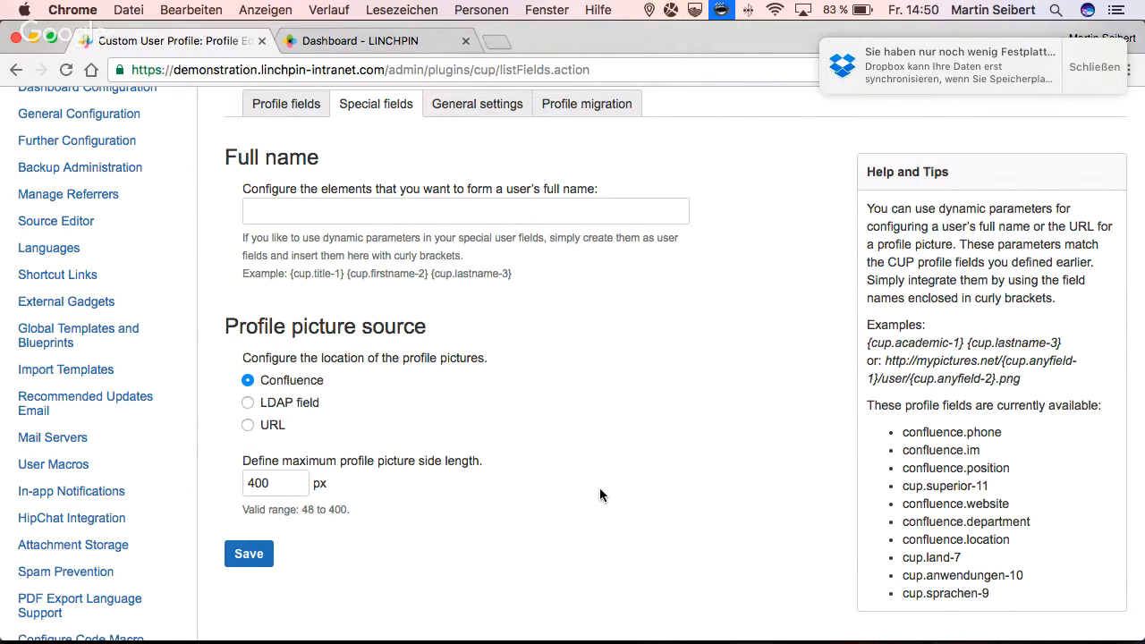
- Preview the LDAP field and URL options for the profile picture source and switch back to Confluence
{"action": "left_click", "coordinate": [267, 403]}
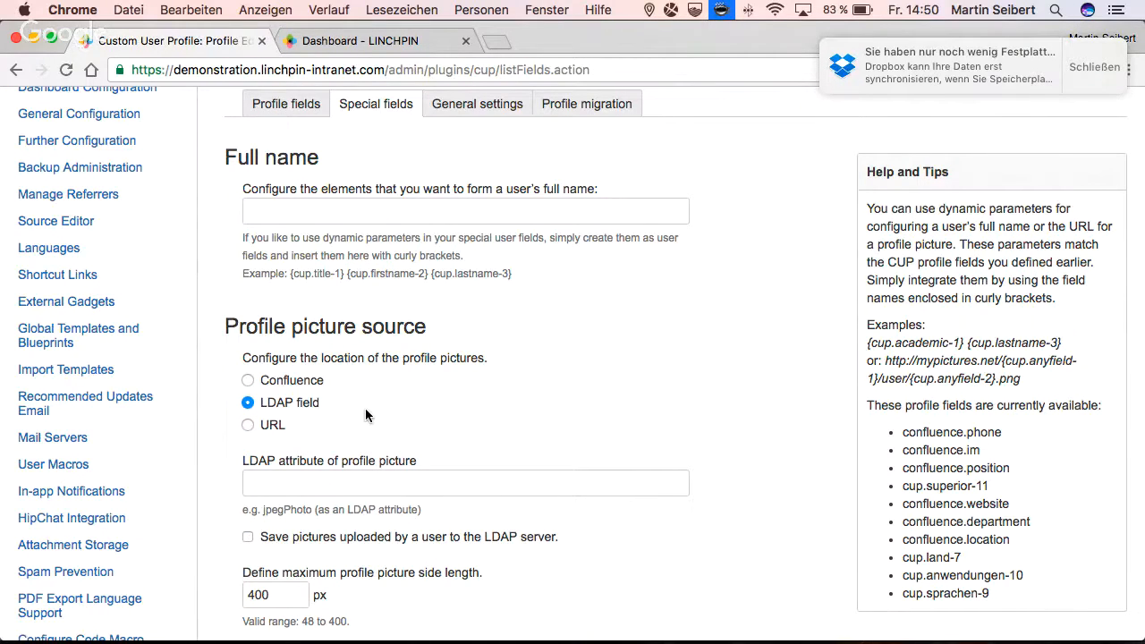
{"action": "scroll", "coordinate": [365, 414], "scroll_direction": "down", "scroll_amount": 1}
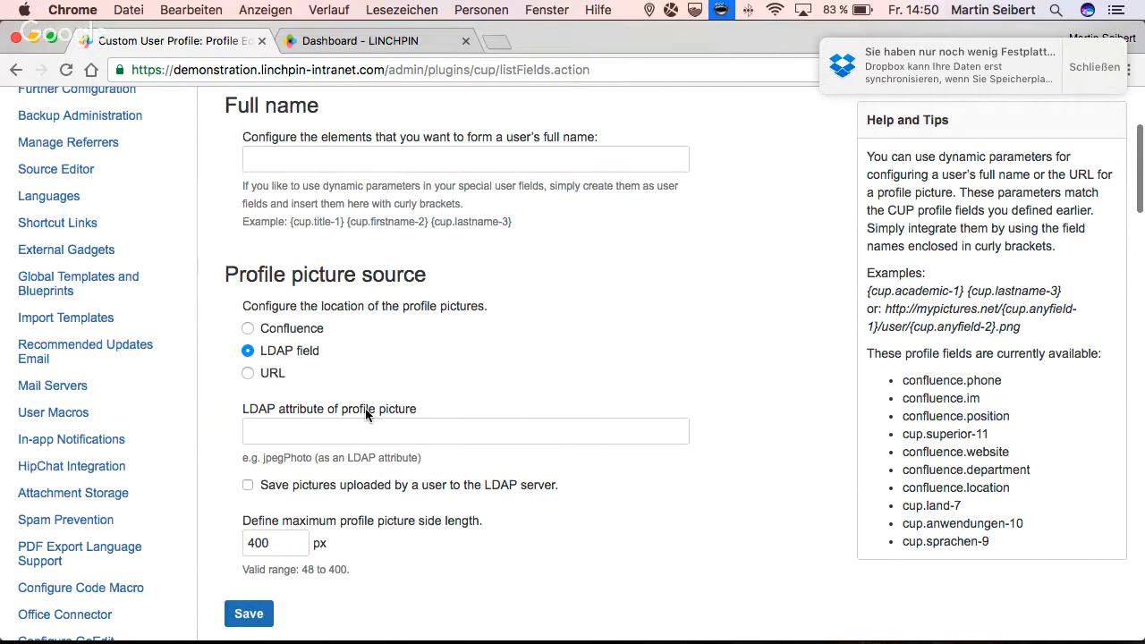
{"action": "scroll", "coordinate": [365, 414], "scroll_direction": "down", "scroll_amount": 1}
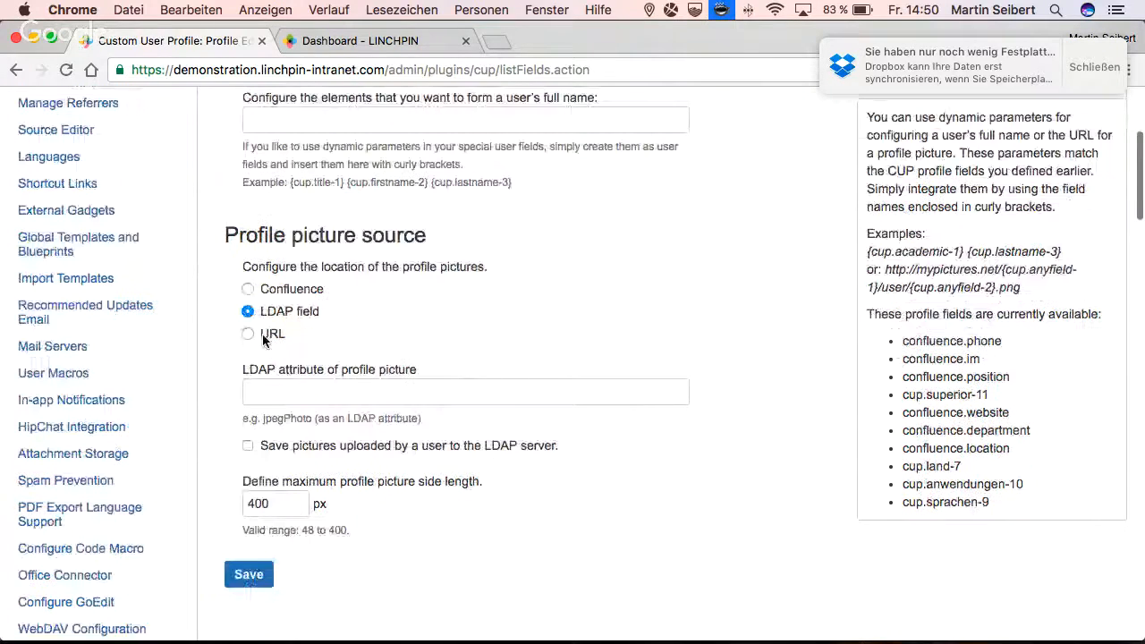
{"action": "left_click", "coordinate": [264, 335]}
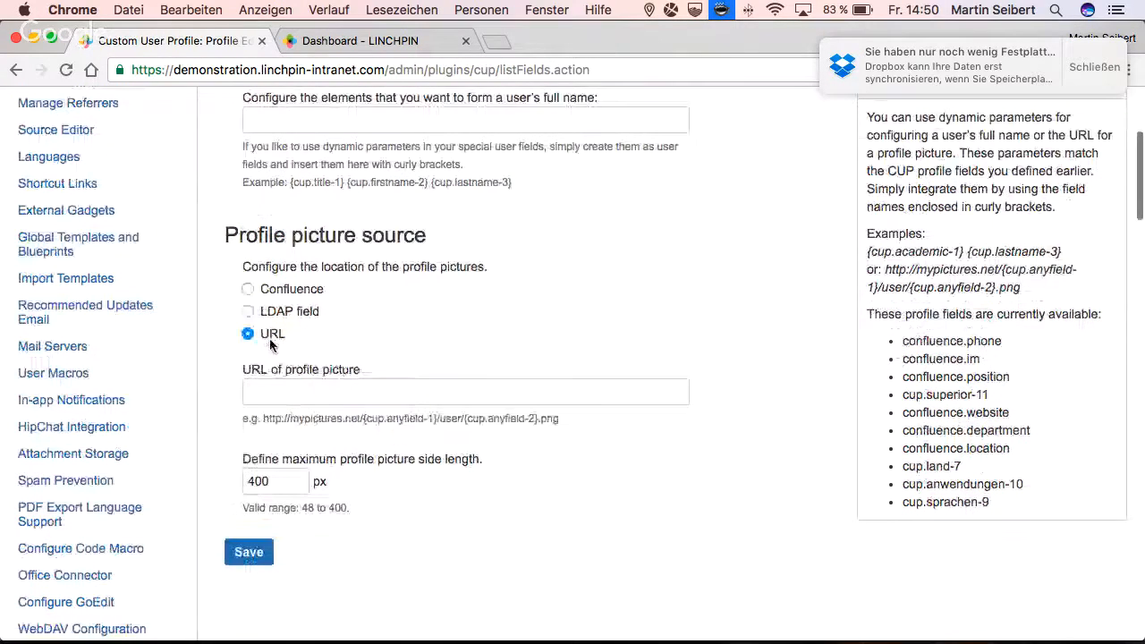
{"action": "left_click", "coordinate": [255, 293]}
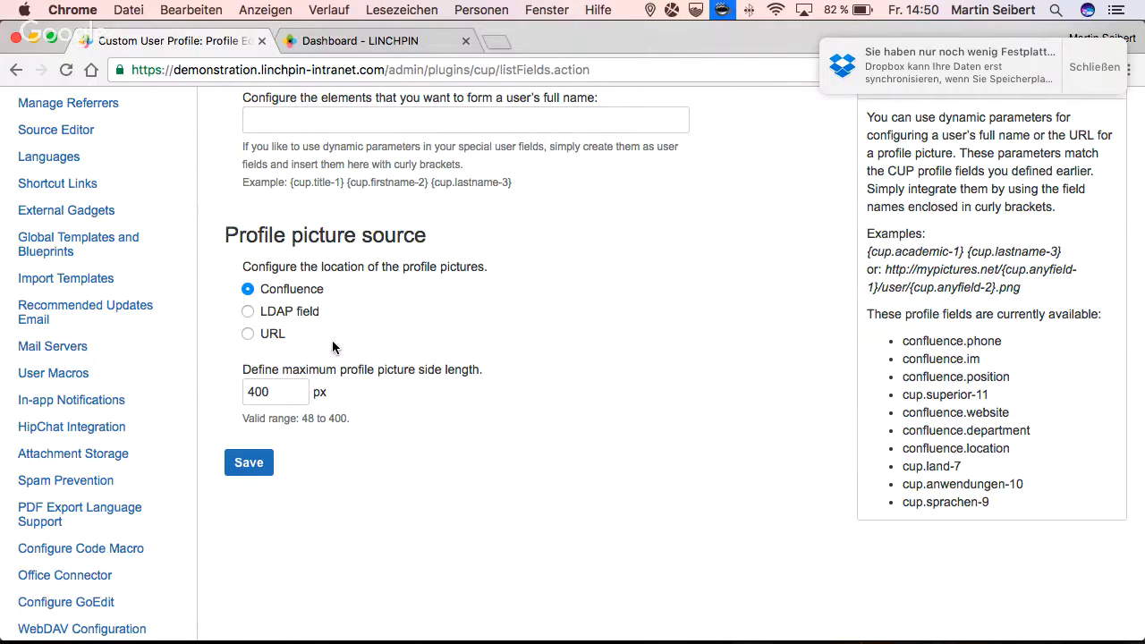
- View the help text in the Profile Editor's general settings and return to the Linchpin dashboard
{"action": "scroll", "coordinate": [331, 340], "scroll_direction": "up", "scroll_amount": 2}
{"action": "scroll", "coordinate": [333, 342], "scroll_direction": "up", "scroll_amount": 1}
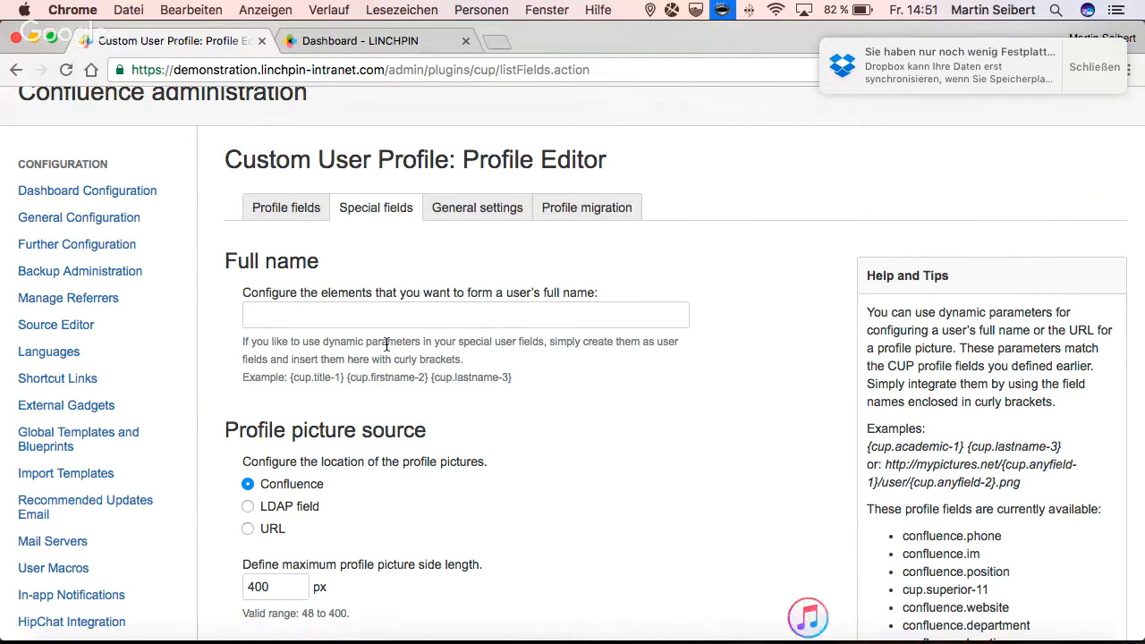
{"action": "left_click", "coordinate": [465, 206]}
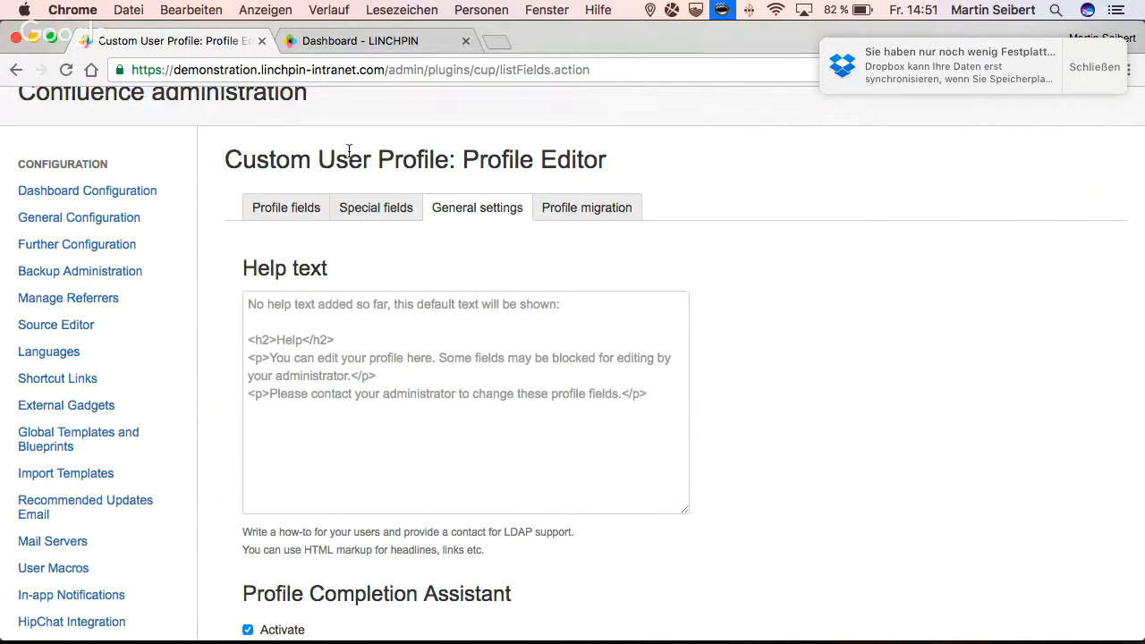
{"action": "left_click", "coordinate": [364, 44]}
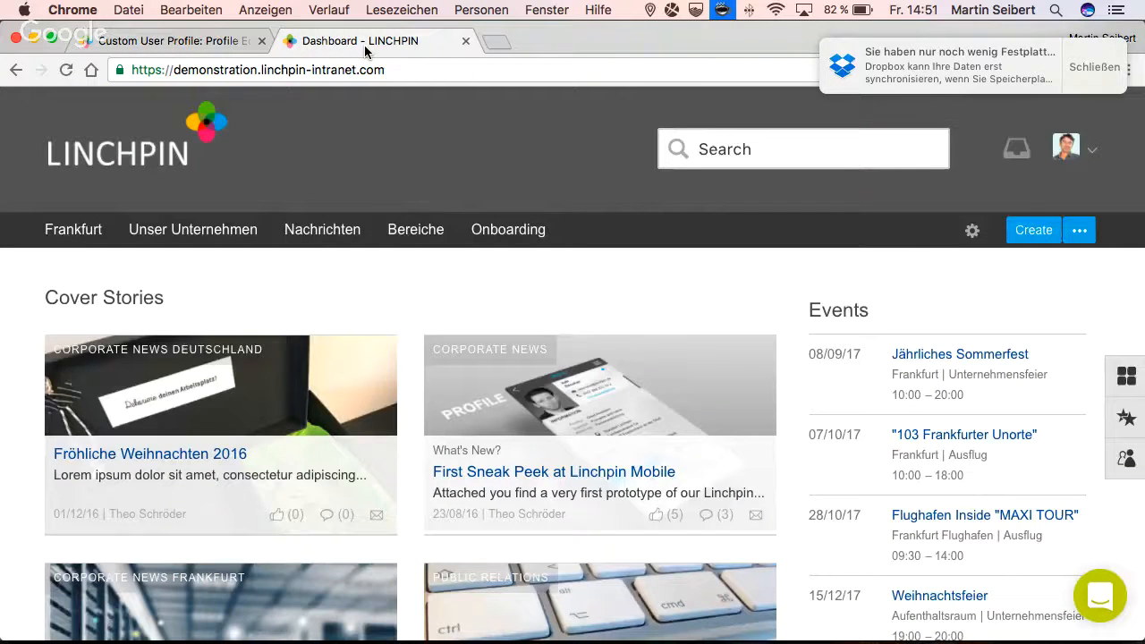
- View the edit form of the own user profile and return to the Custom User Profile administration
{"action": "left_click", "coordinate": [978, 232]}
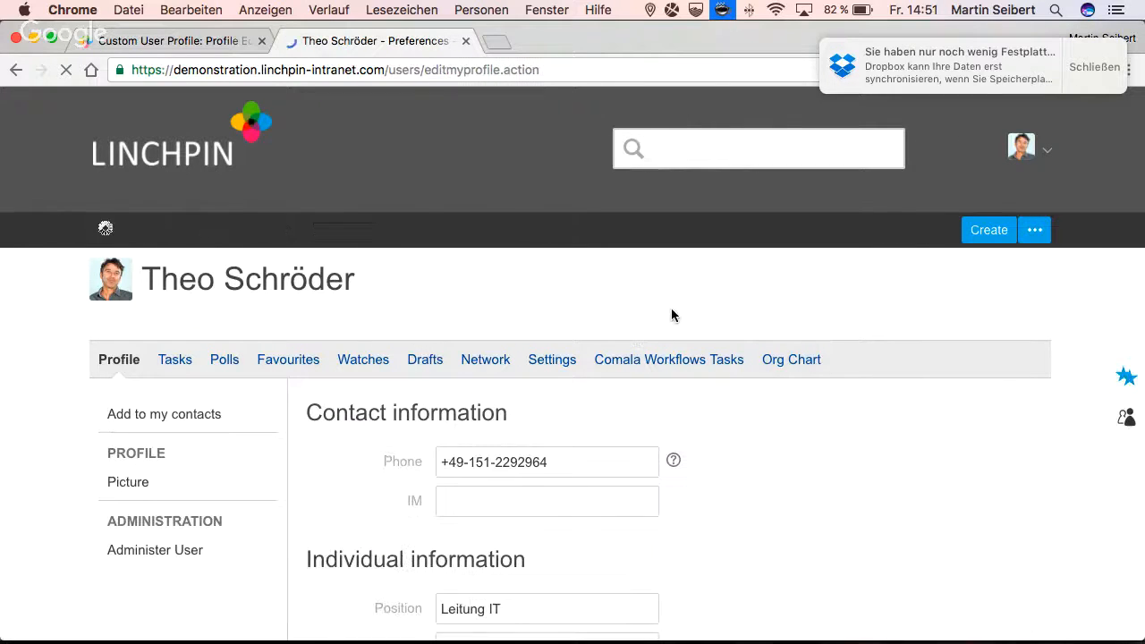
{"action": "scroll", "coordinate": [741, 454], "scroll_direction": "down", "scroll_amount": 4}
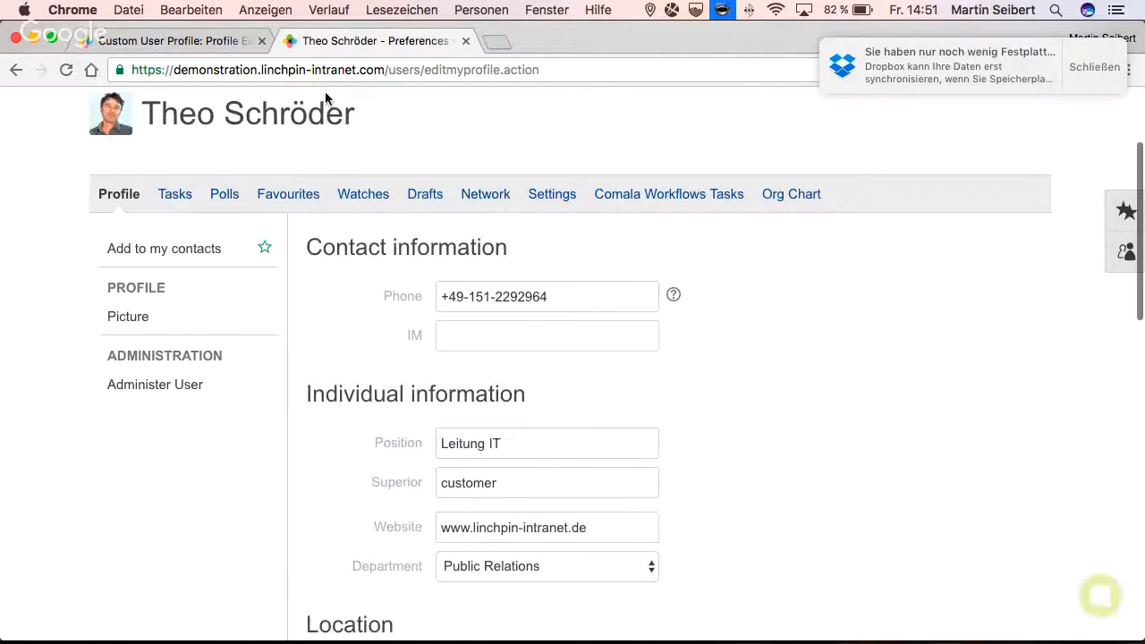
{"action": "left_click", "coordinate": [189, 41]}
- Set the Profile Editor's help text to "Give us all your data, please!" and save the general settings
{"action": "left_click", "coordinate": [341, 305]}
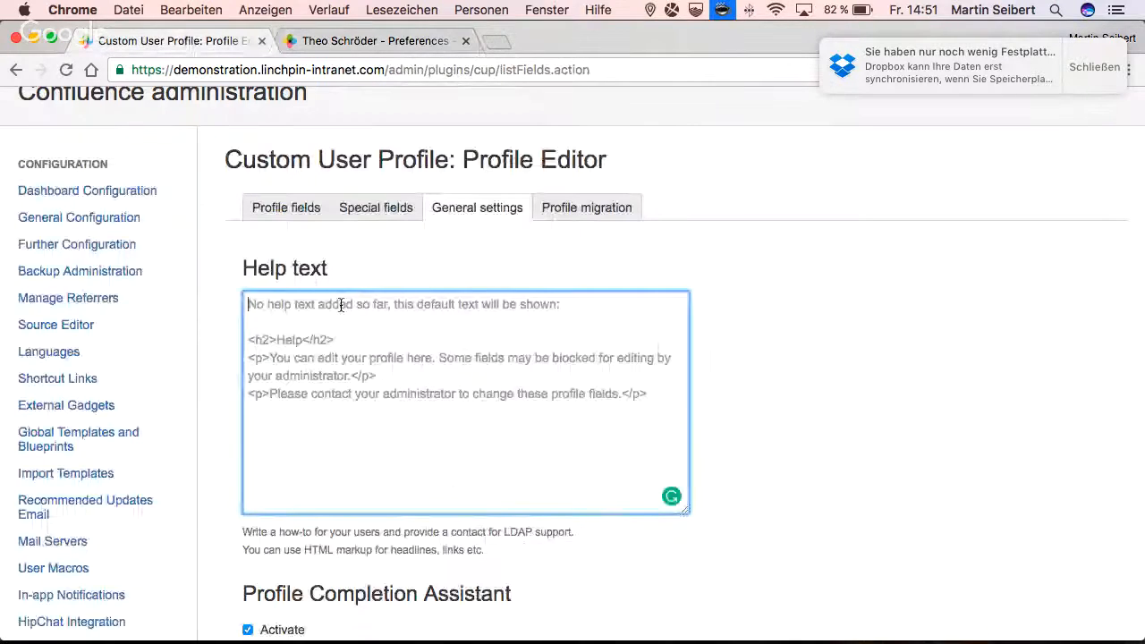
{"action": "type", "text": "Ig"}
{"action": "key", "text": "BackSpace"}
{"action": "key", "text": "BackSpace"}
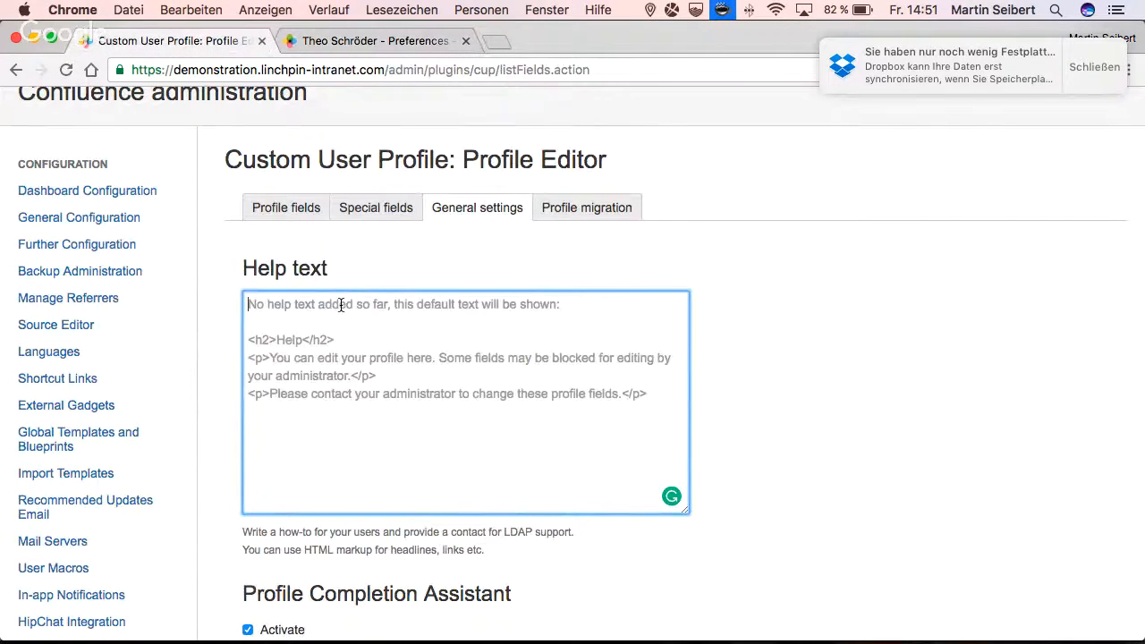
{"action": "type", "text": "Give us al"}
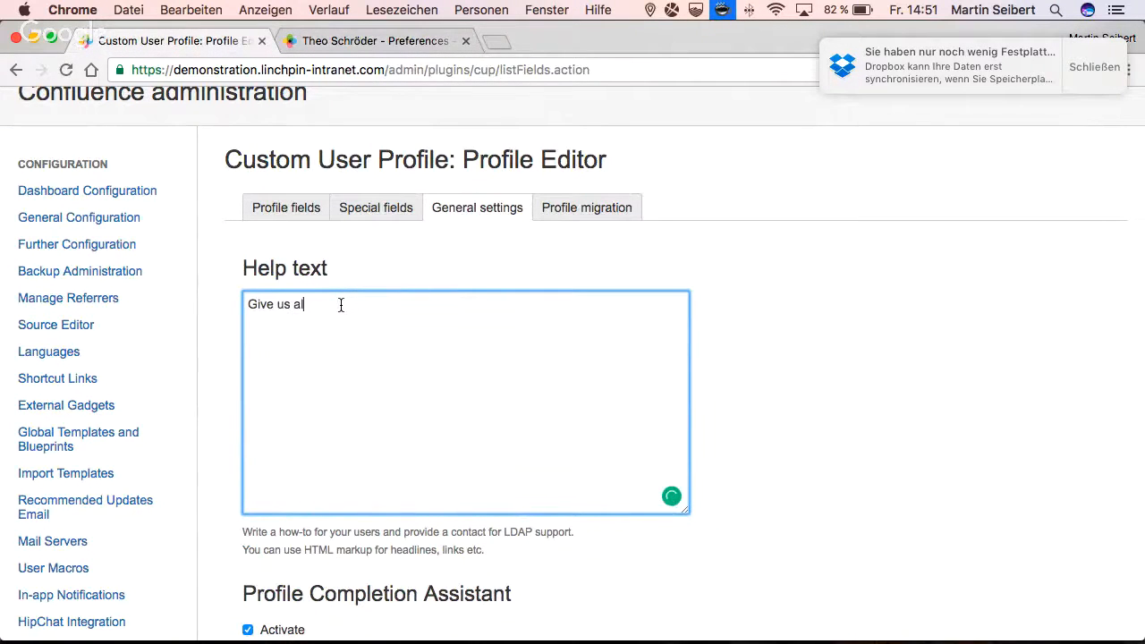
{"action": "type", "text": "l your dat"}
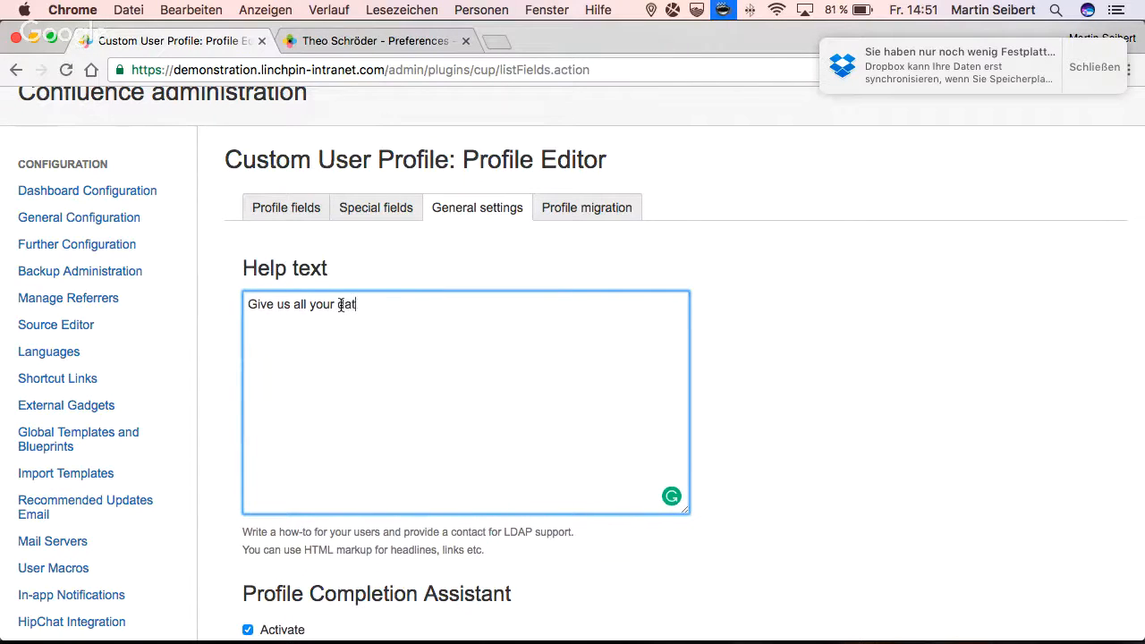
{"action": "type", "text": "a, please!"}
{"action": "scroll", "coordinate": [340, 304], "scroll_direction": "down", "scroll_amount": 5}
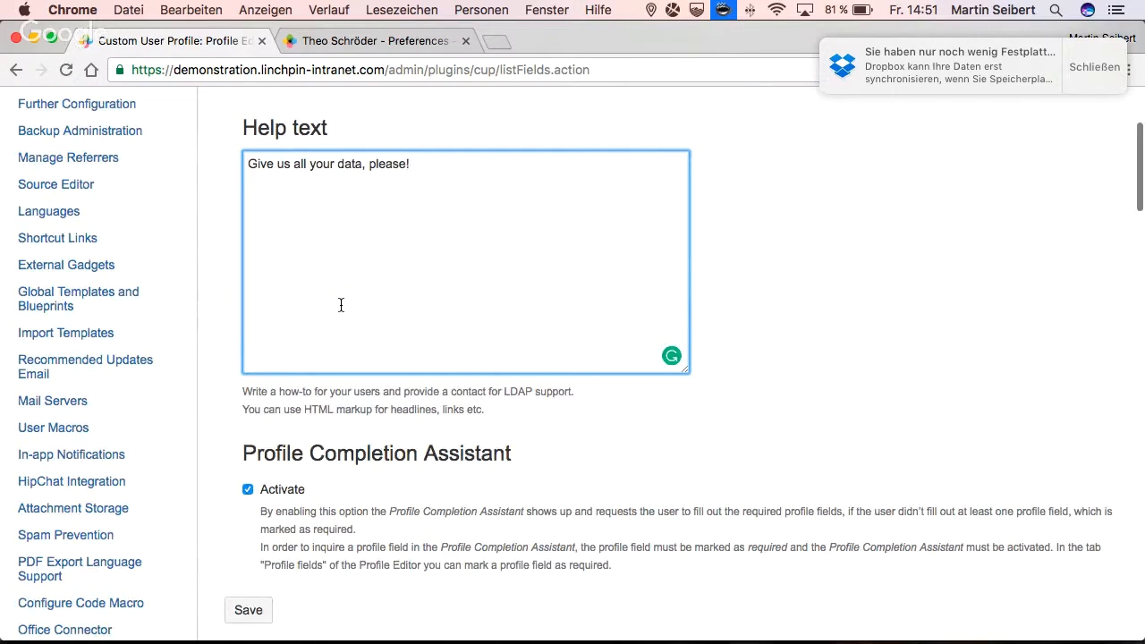
{"action": "left_click", "coordinate": [249, 528]}
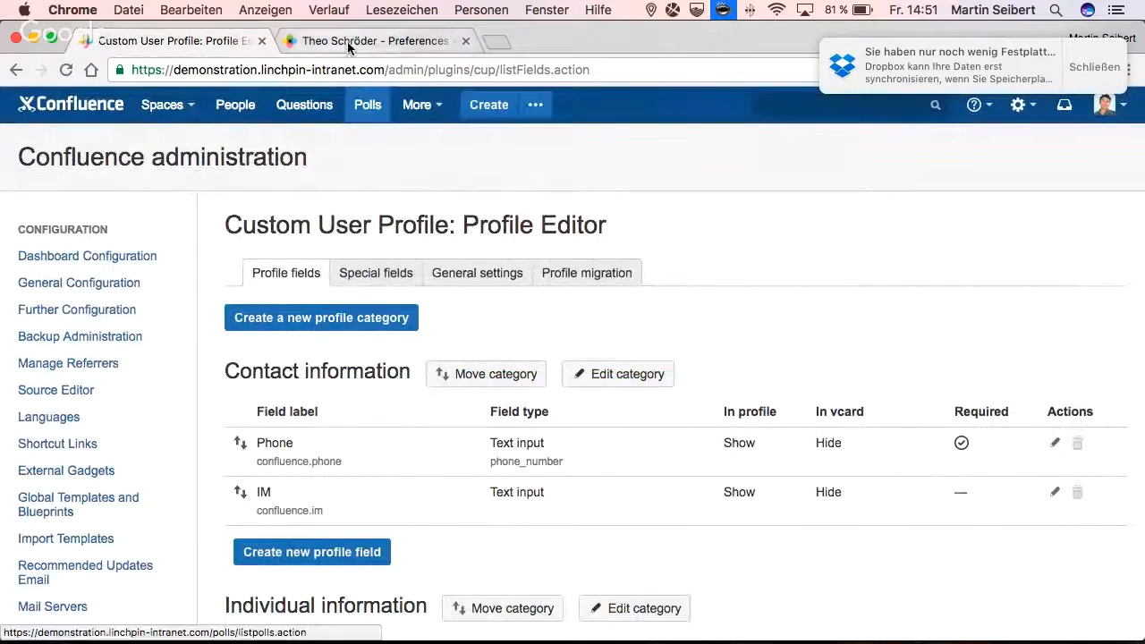
- Reload the user's profile edit form and examine the page for the custom help text
{"action": "left_click", "coordinate": [344, 41]}
{"action": "left_click", "coordinate": [66, 69]}
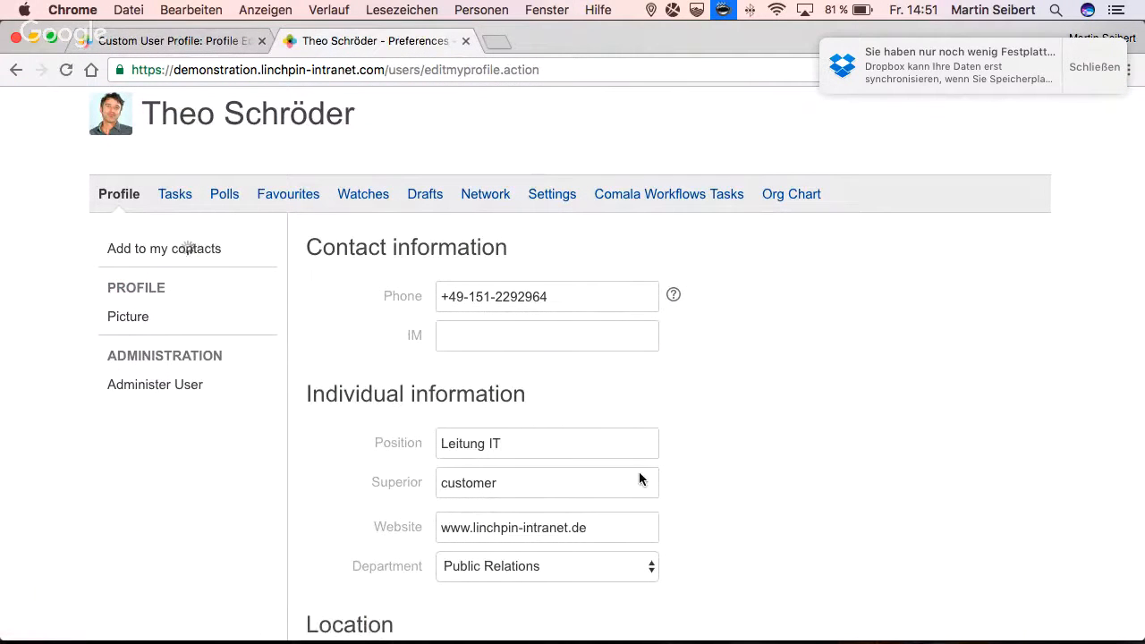
{"action": "scroll", "coordinate": [710, 420], "scroll_direction": "down", "scroll_amount": 1}
{"action": "scroll", "coordinate": [711, 409], "scroll_direction": "down", "scroll_amount": 2}
{"action": "scroll", "coordinate": [711, 409], "scroll_direction": "up", "scroll_amount": 5}
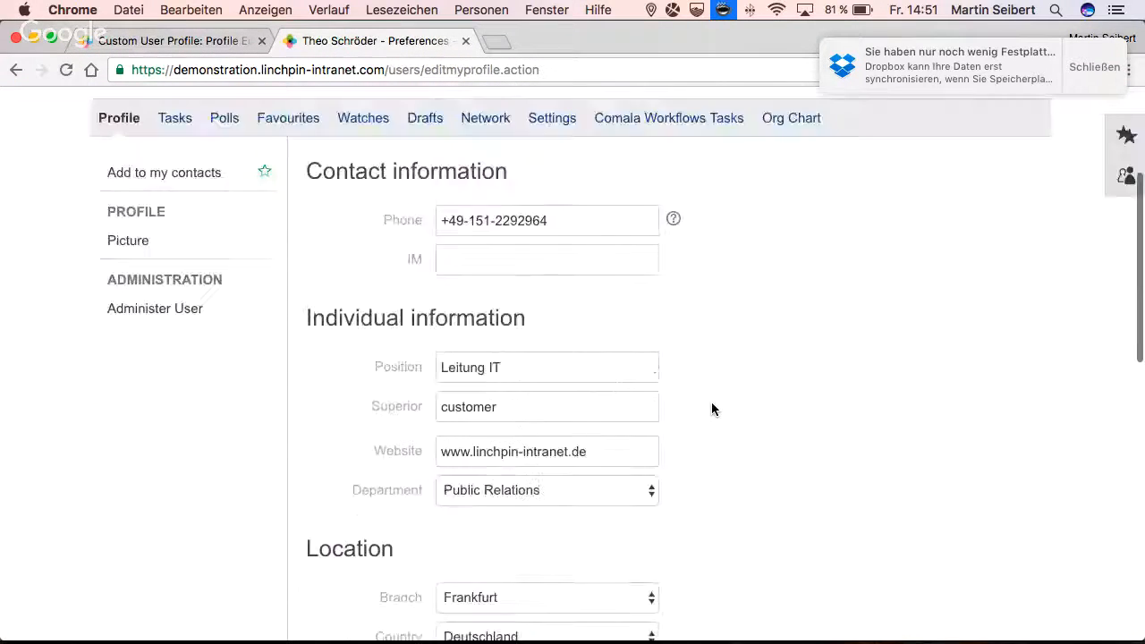
{"action": "scroll", "coordinate": [712, 409], "scroll_direction": "down", "scroll_amount": 1}
{"action": "scroll", "coordinate": [711, 409], "scroll_direction": "up", "scroll_amount": 3}
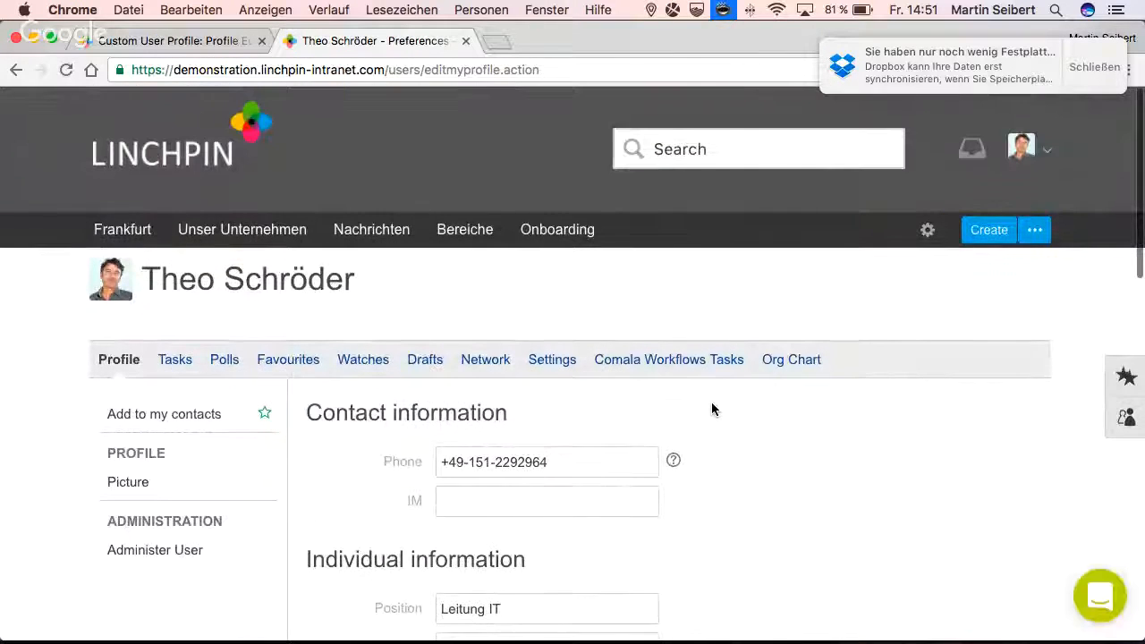
{"action": "scroll", "coordinate": [698, 328], "scroll_direction": "down", "scroll_amount": 10}
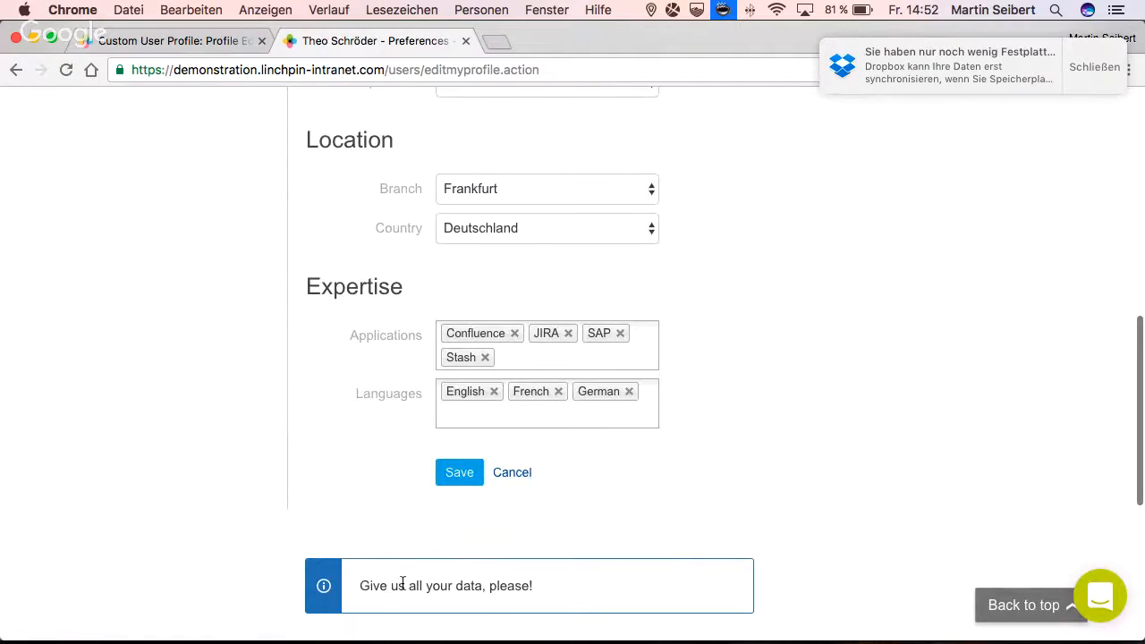
{"action": "scroll", "coordinate": [393, 583], "scroll_direction": "down", "scroll_amount": 1}
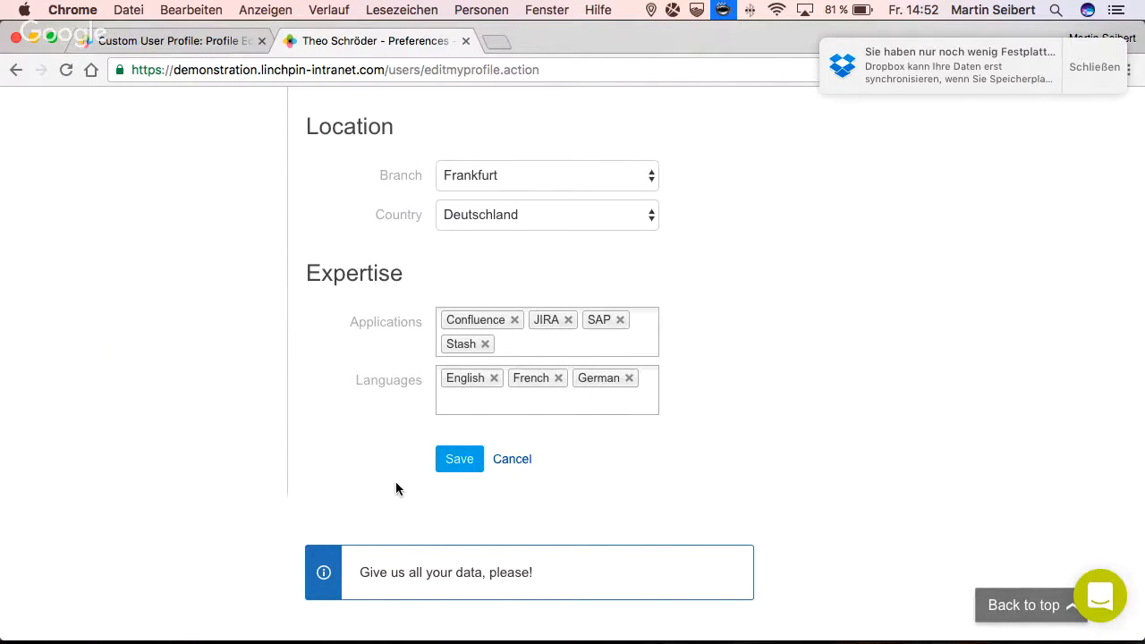
{"action": "scroll", "coordinate": [396, 483], "scroll_direction": "up", "scroll_amount": 10}
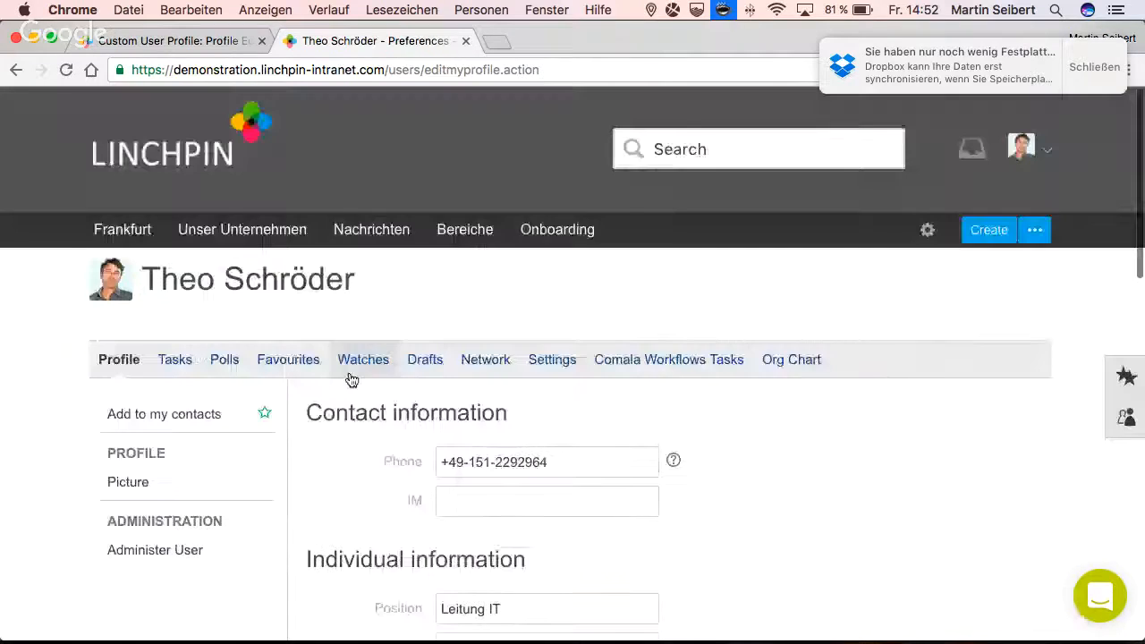
- Review the user data migration information in the Custom User Profile's Profile Editor
{"action": "left_click", "coordinate": [179, 40]}
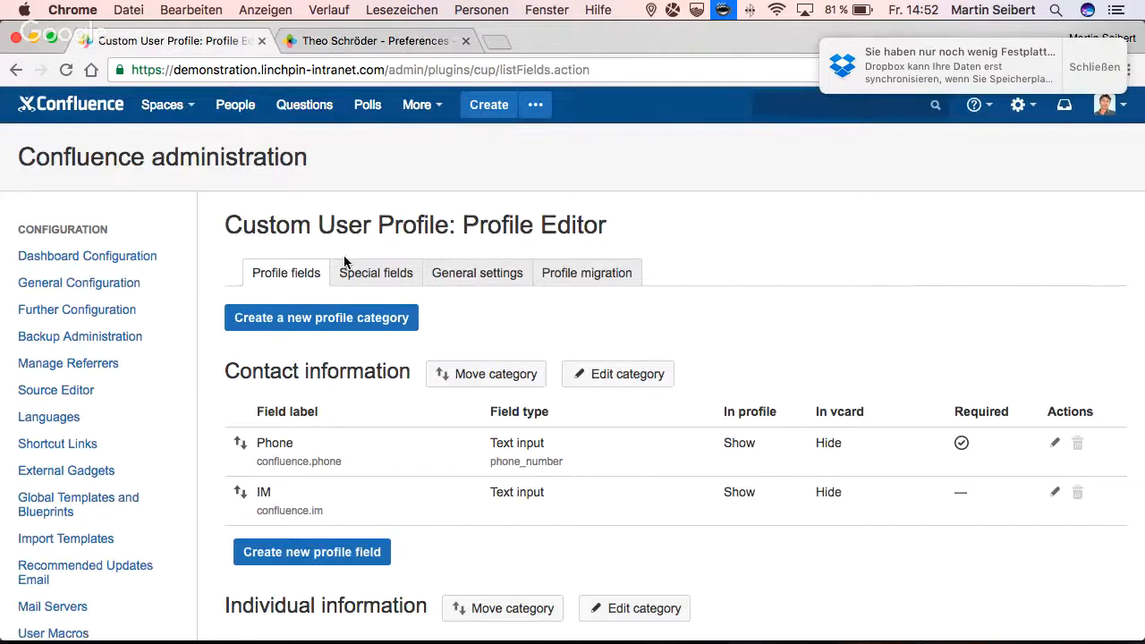
{"action": "left_click", "coordinate": [555, 277]}
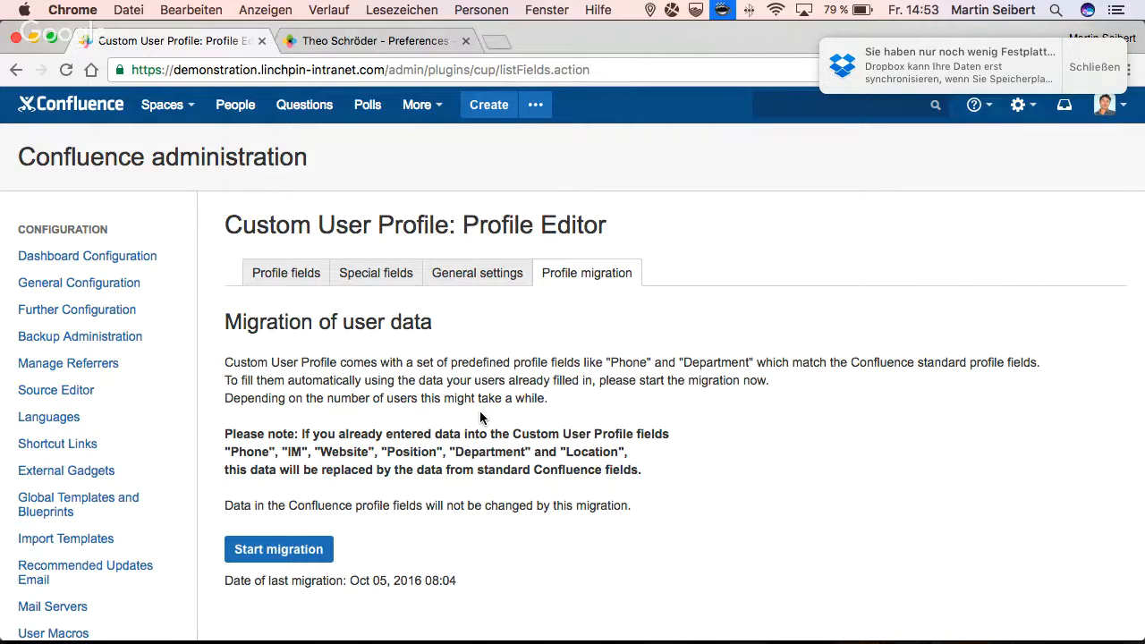
{"action": "scroll", "coordinate": [481, 413], "scroll_direction": "down", "scroll_amount": 3}
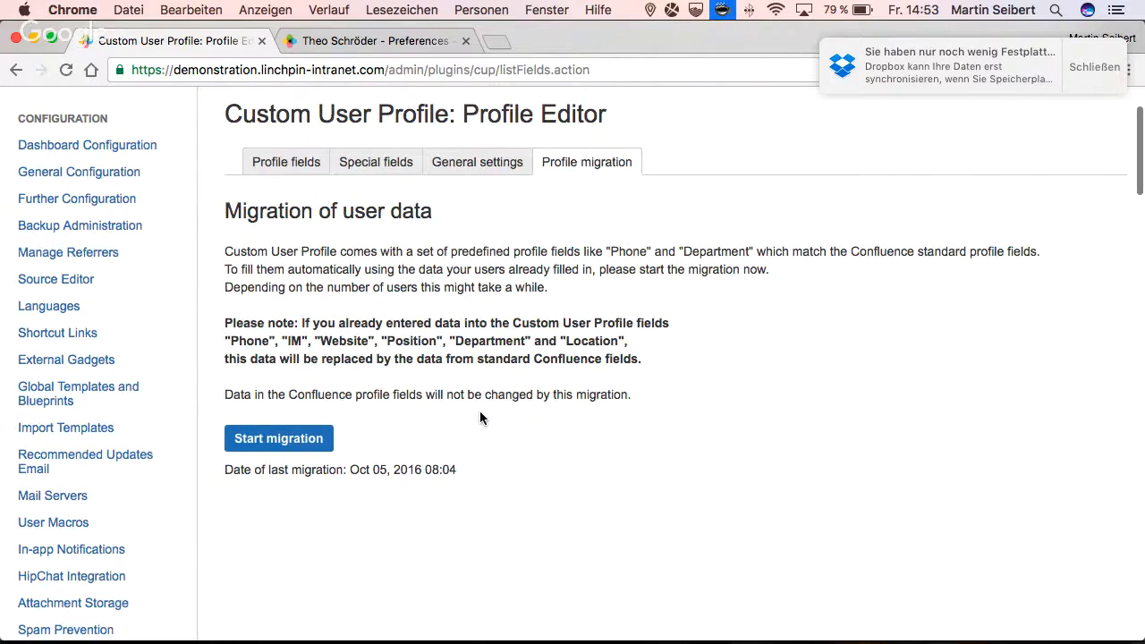
- In the Custom Landing Spaces configuration, set Branch (confluence.location) as the first attribute and save the CUP fields
{"action": "scroll", "coordinate": [480, 415], "scroll_direction": "down", "scroll_amount": 15}
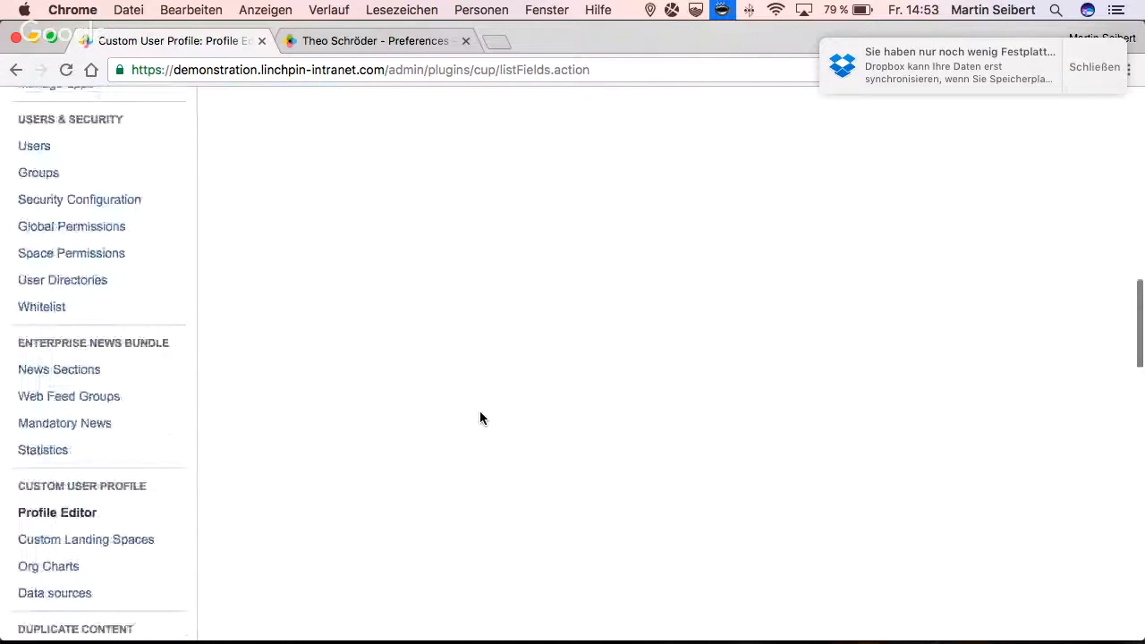
{"action": "scroll", "coordinate": [481, 418], "scroll_direction": "down", "scroll_amount": 4}
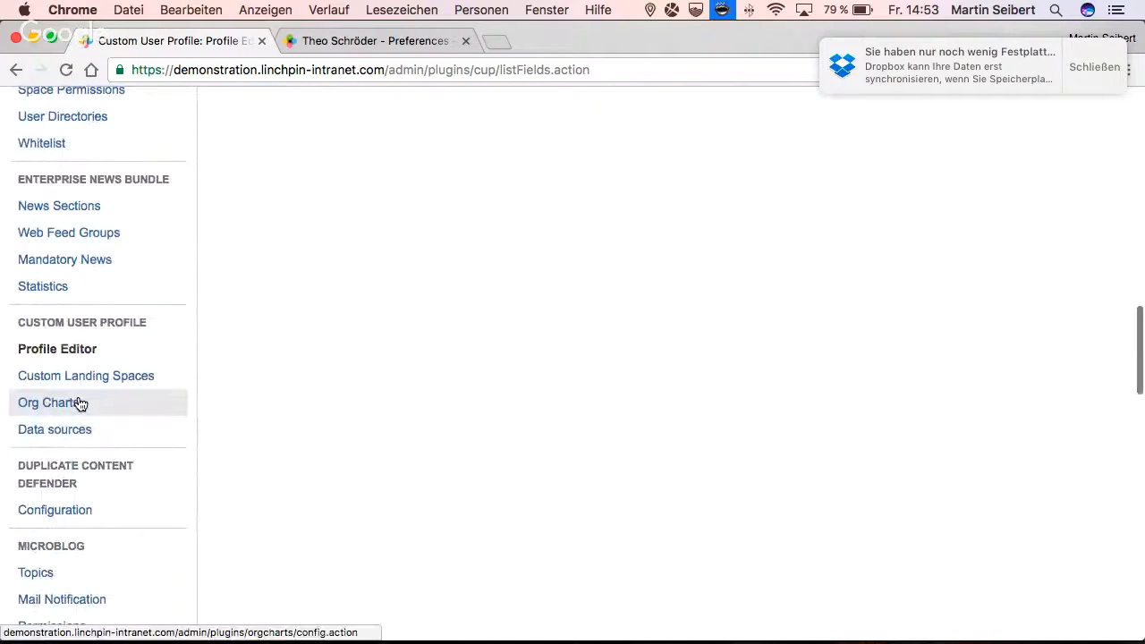
{"action": "left_click", "coordinate": [54, 350]}
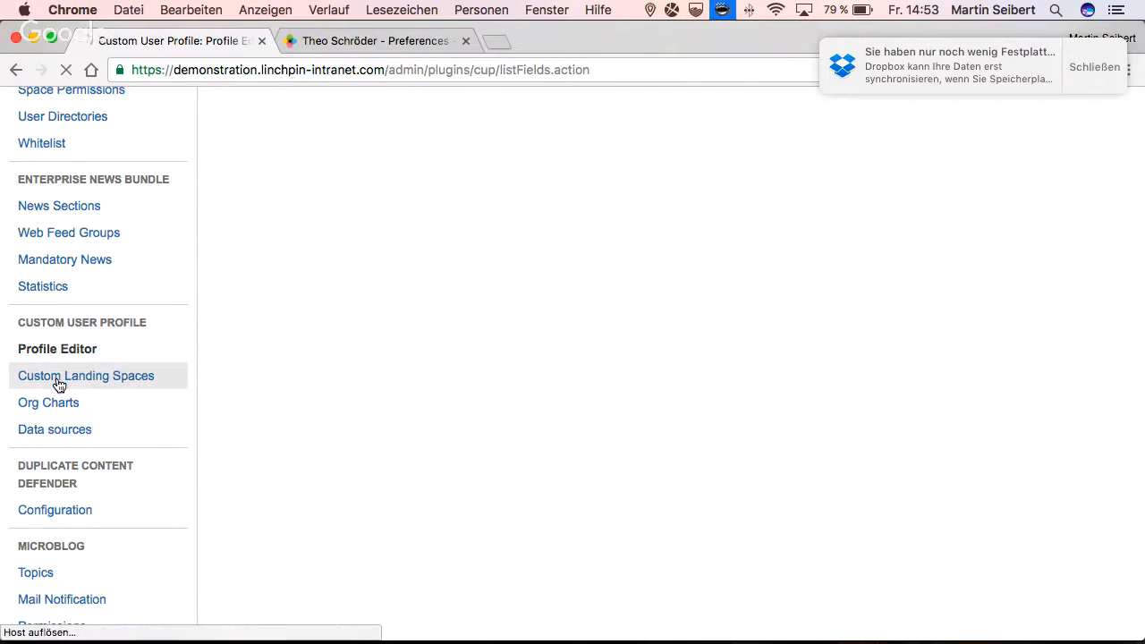
{"action": "left_click", "coordinate": [57, 383]}
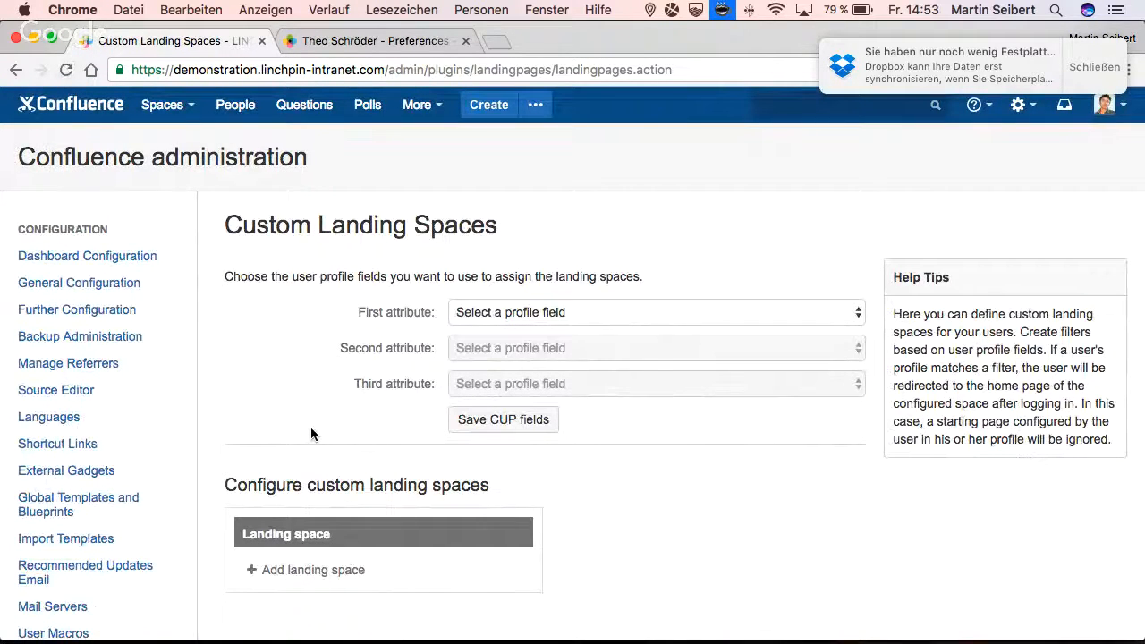
{"action": "left_click", "coordinate": [545, 320]}
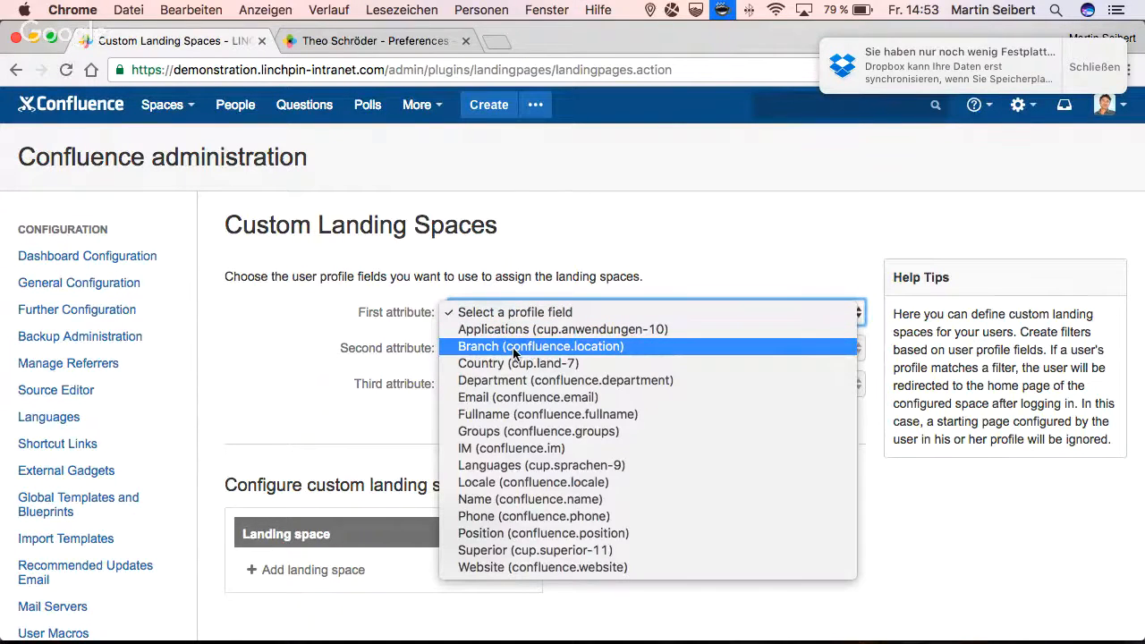
{"action": "left_click", "coordinate": [534, 349]}
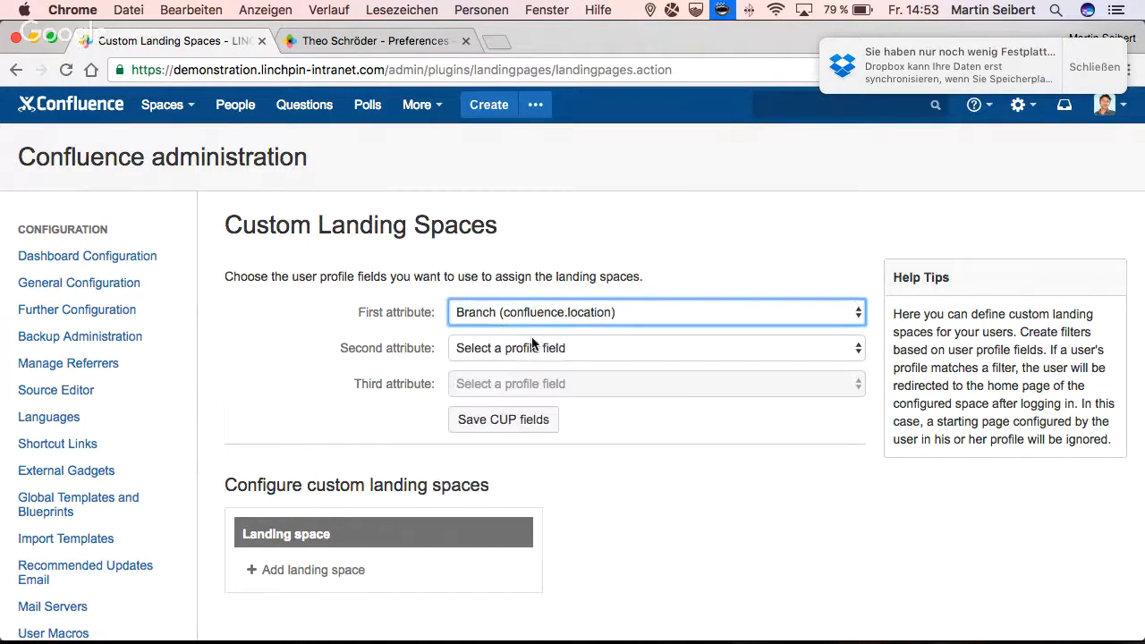
{"action": "left_click", "coordinate": [519, 417]}
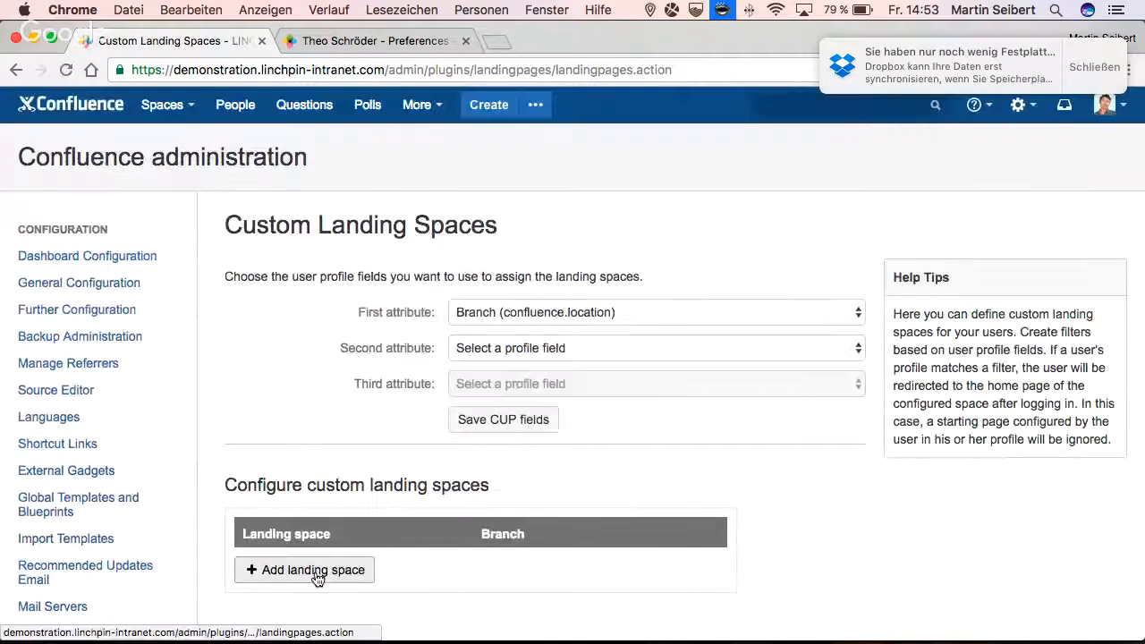
- Add the Washington space as a custom landing space for the branch Washington and confirm the entry
{"action": "left_click", "coordinate": [318, 577]}
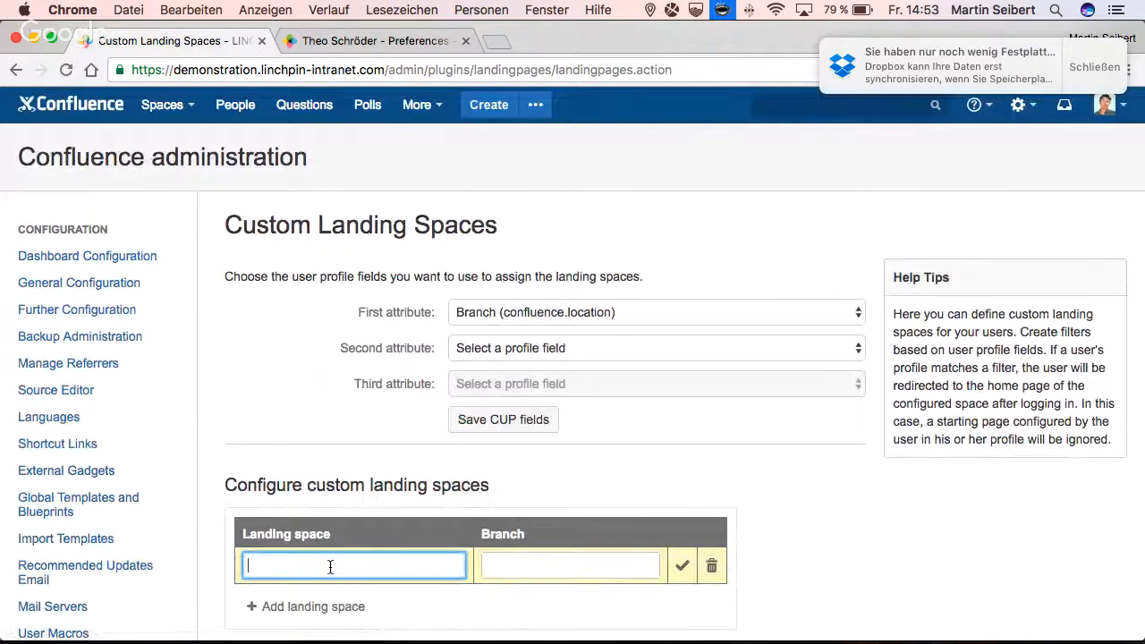
{"action": "type", "text": "wash"}
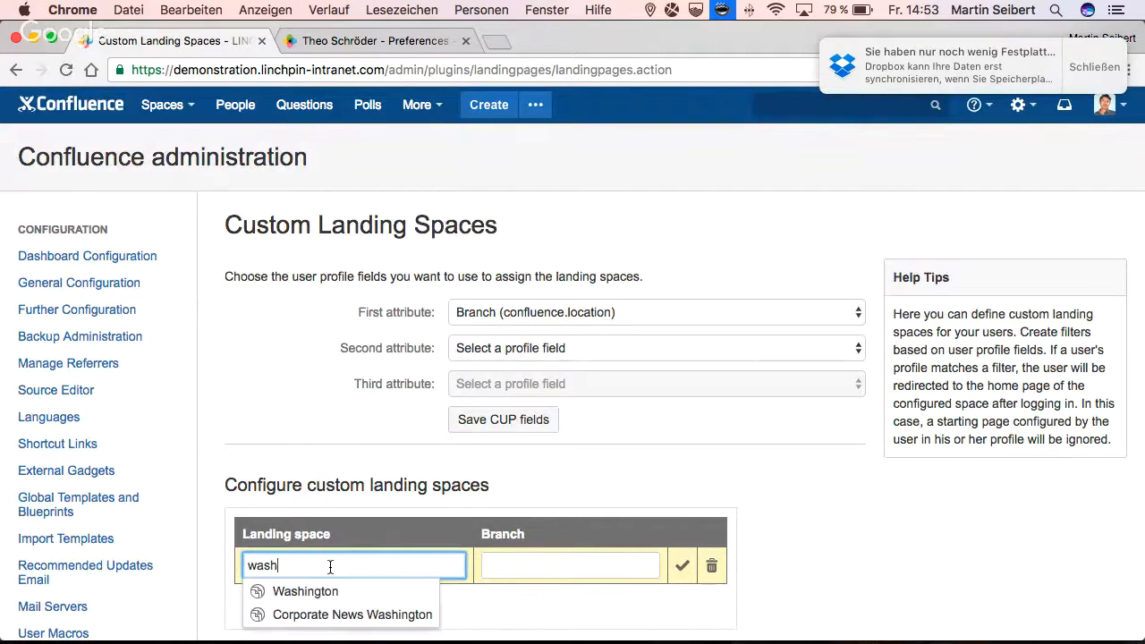
{"action": "key", "text": "Down"}
{"action": "key", "text": "Down"}
{"action": "key", "text": "Up"}
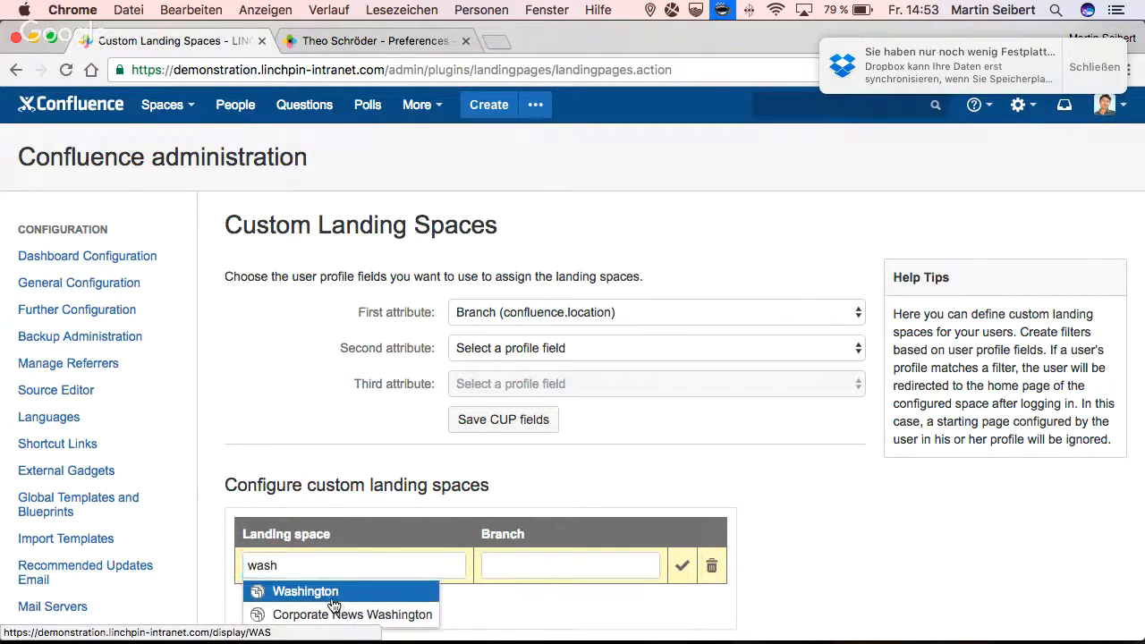
{"action": "key", "text": "Return"}
{"action": "left_click", "coordinate": [513, 566]}
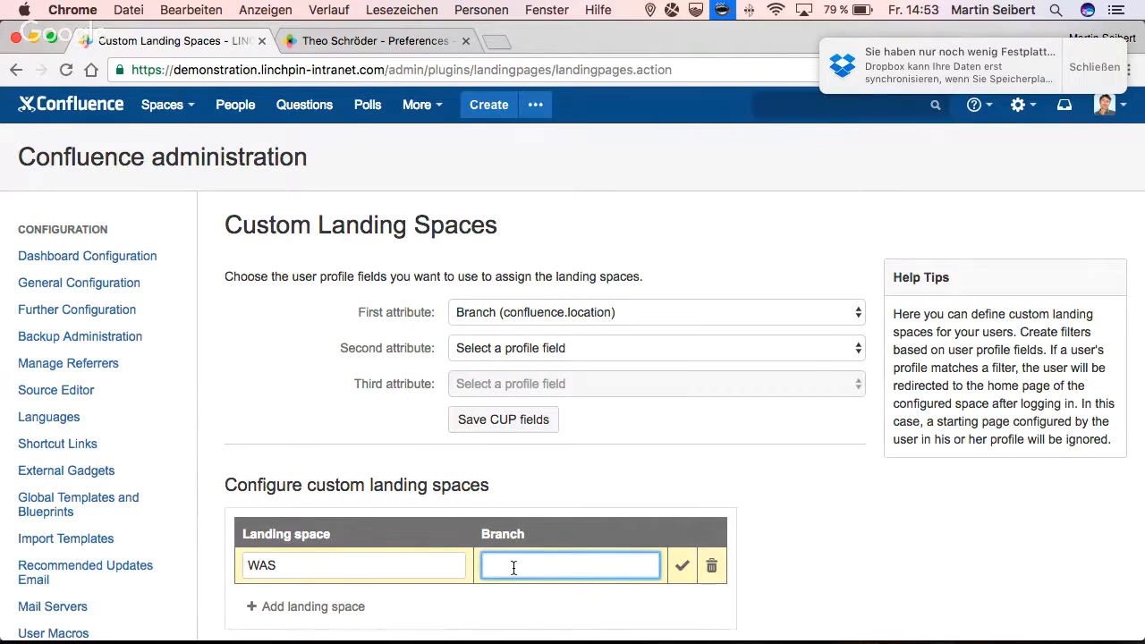
{"action": "type", "text": "Washington"}
{"action": "scroll", "coordinate": [512, 566], "scroll_direction": "down", "scroll_amount": 1}
{"action": "scroll", "coordinate": [641, 531], "scroll_direction": "down", "scroll_amount": 2}
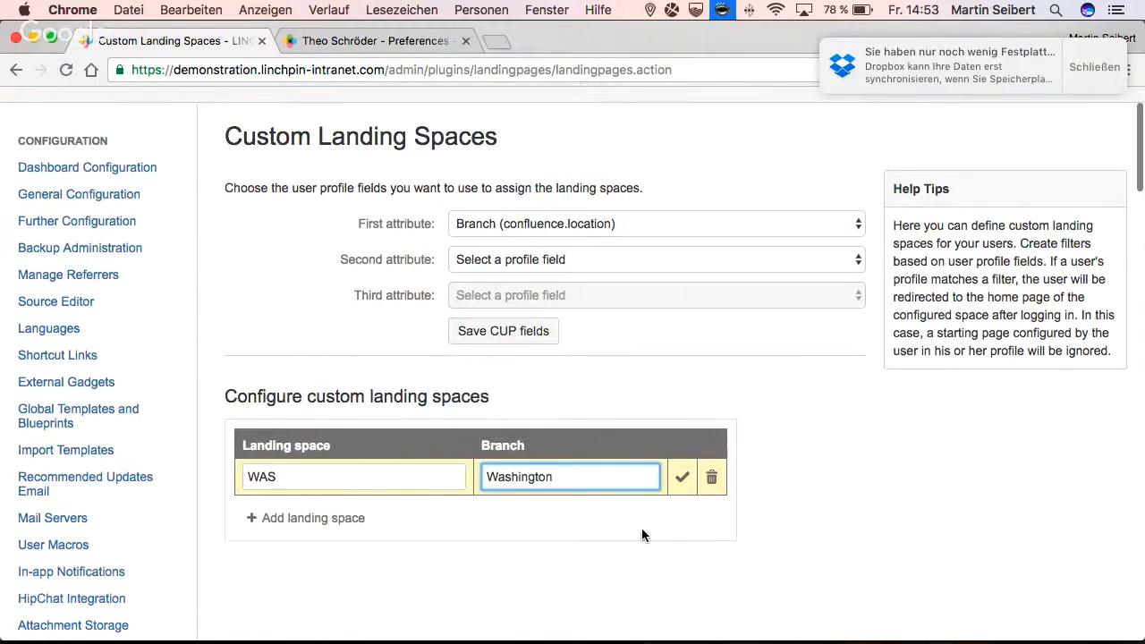
{"action": "left_click", "coordinate": [683, 481]}
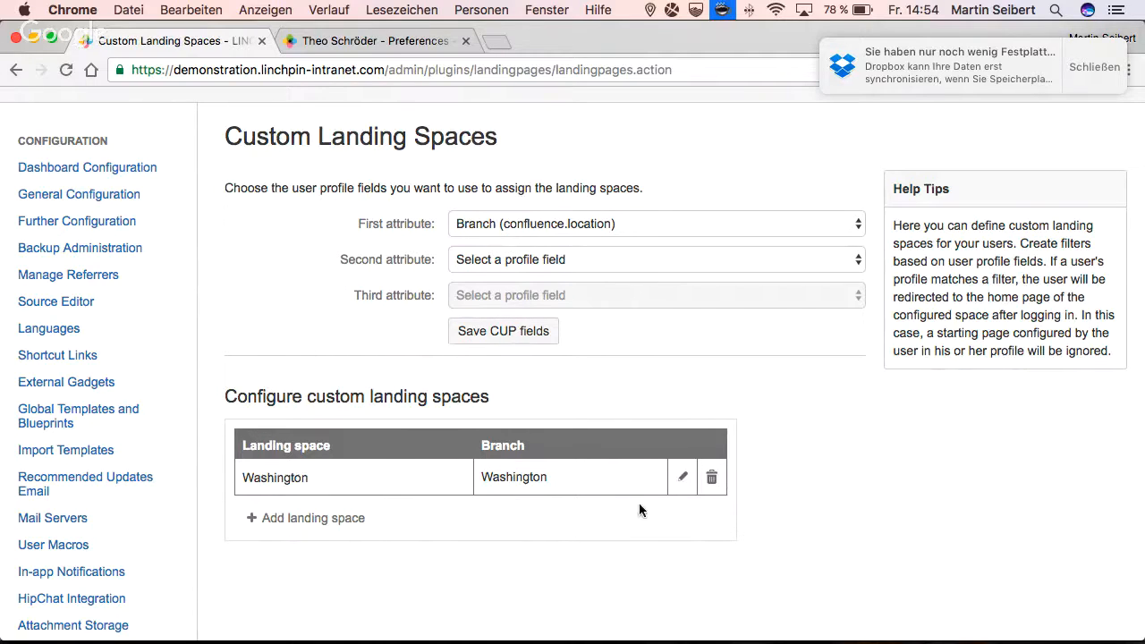
- Delete the Washington landing space entry
{"action": "left_click", "coordinate": [712, 479]}
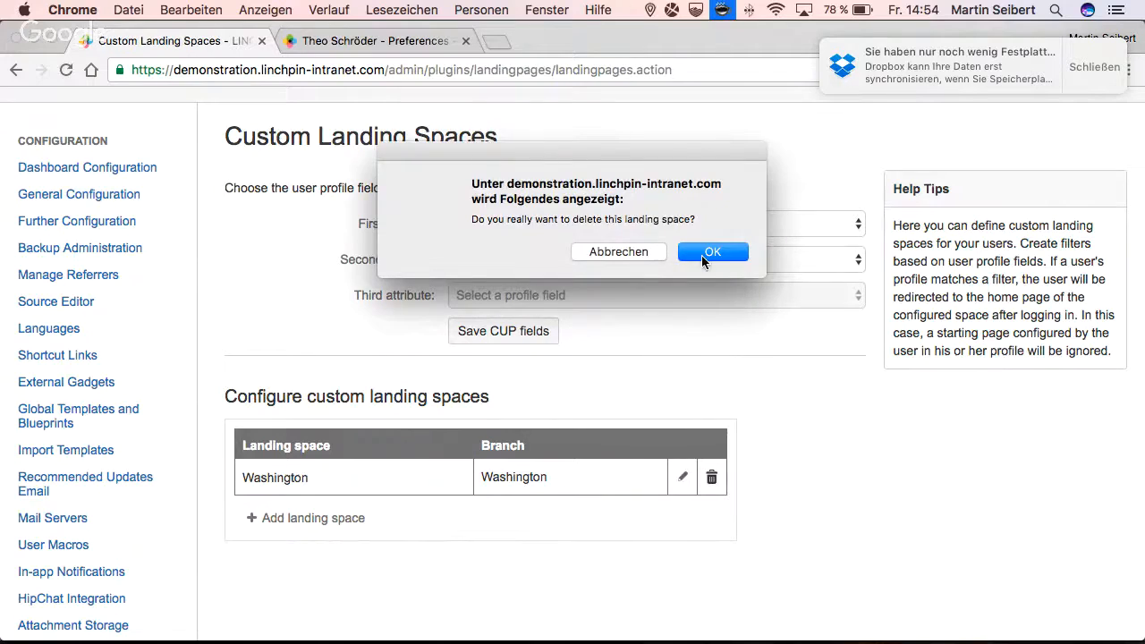
{"action": "left_click", "coordinate": [701, 255]}
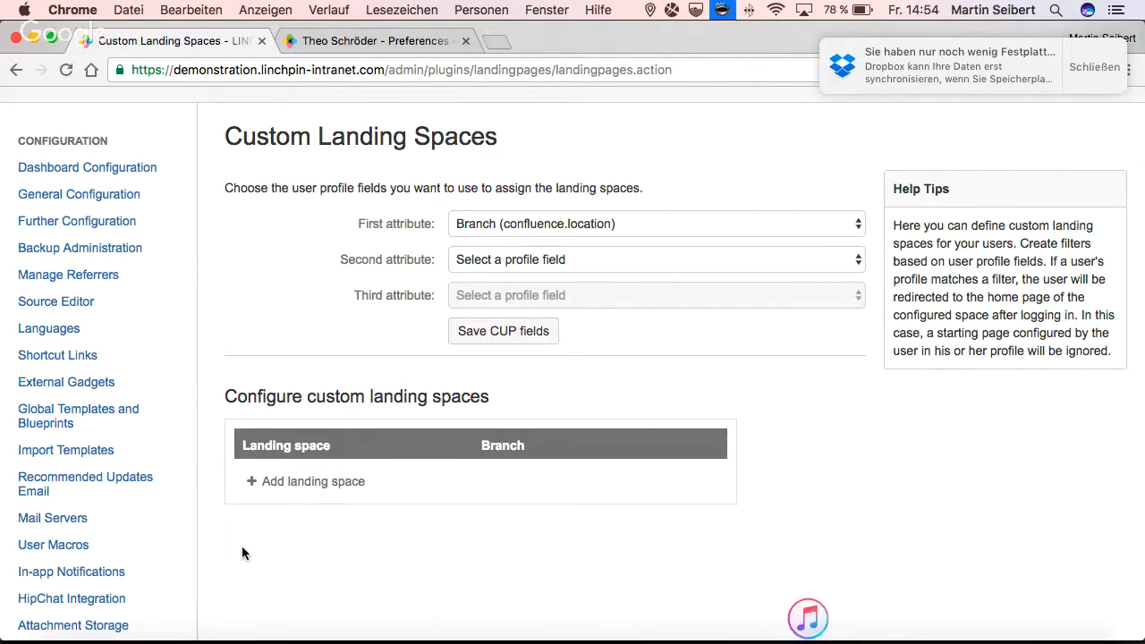
- Add Corporate News Tel Aviv (CNTA) as a custom landing space for the branch Telaviv and confirm the entry
{"action": "left_click", "coordinate": [307, 483]}
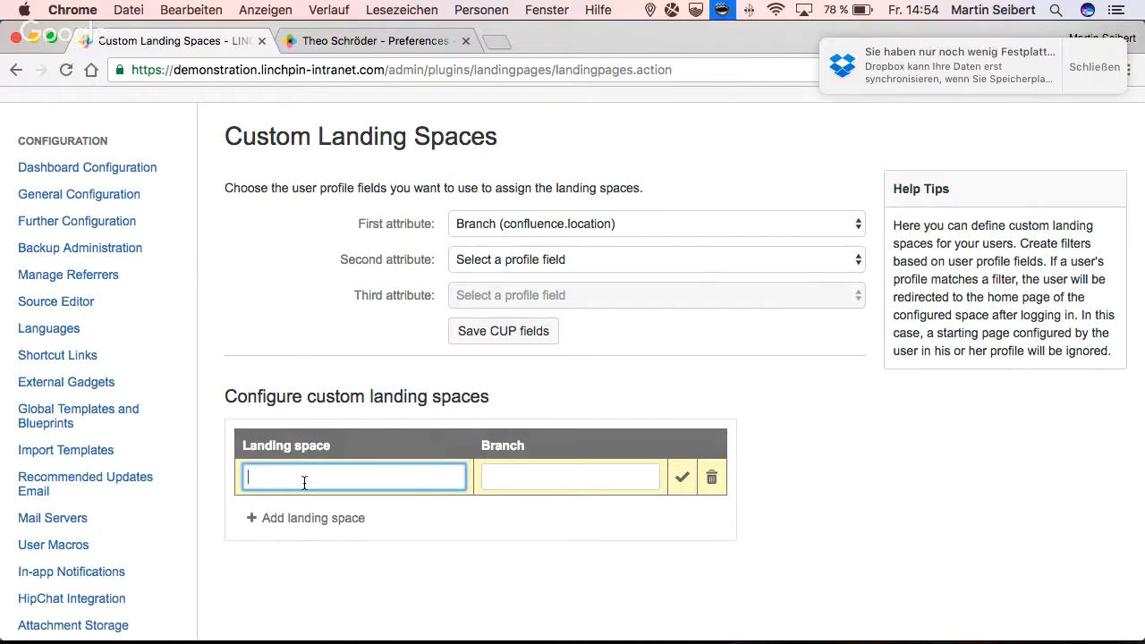
{"action": "type", "text": "tel"}
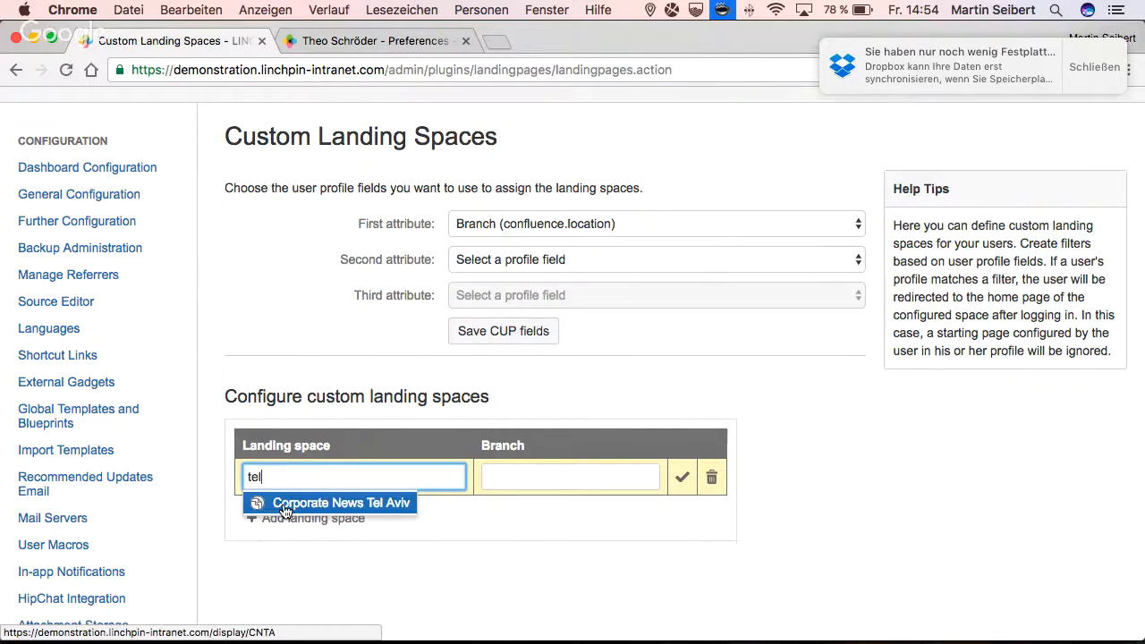
{"action": "left_click", "coordinate": [303, 505]}
{"action": "left_click", "coordinate": [508, 489]}
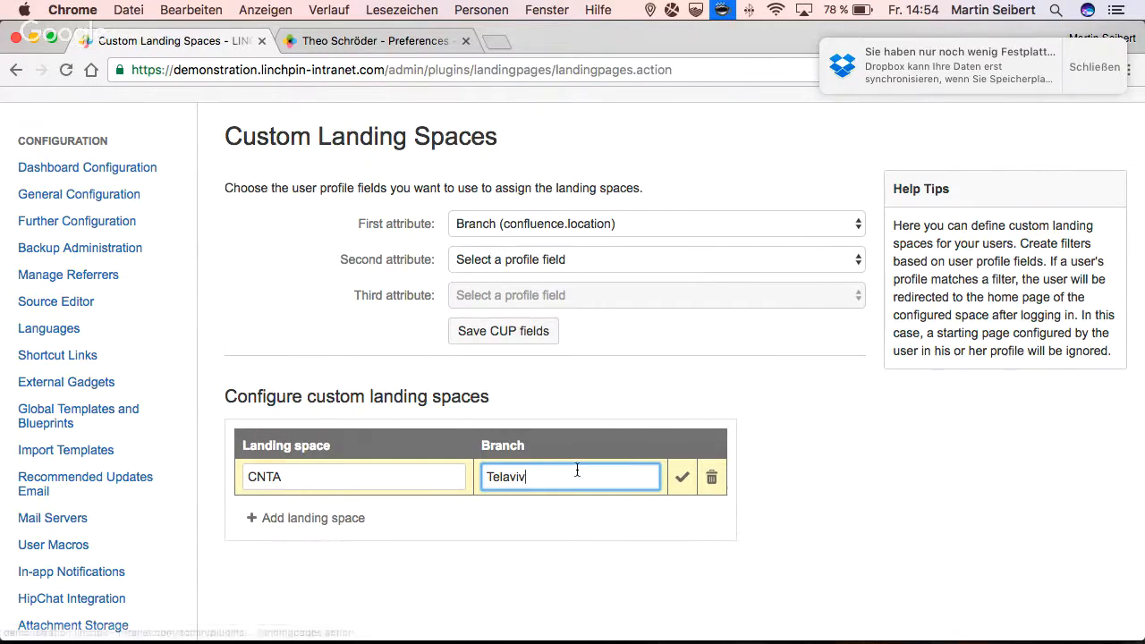
{"action": "left_click", "coordinate": [681, 478]}
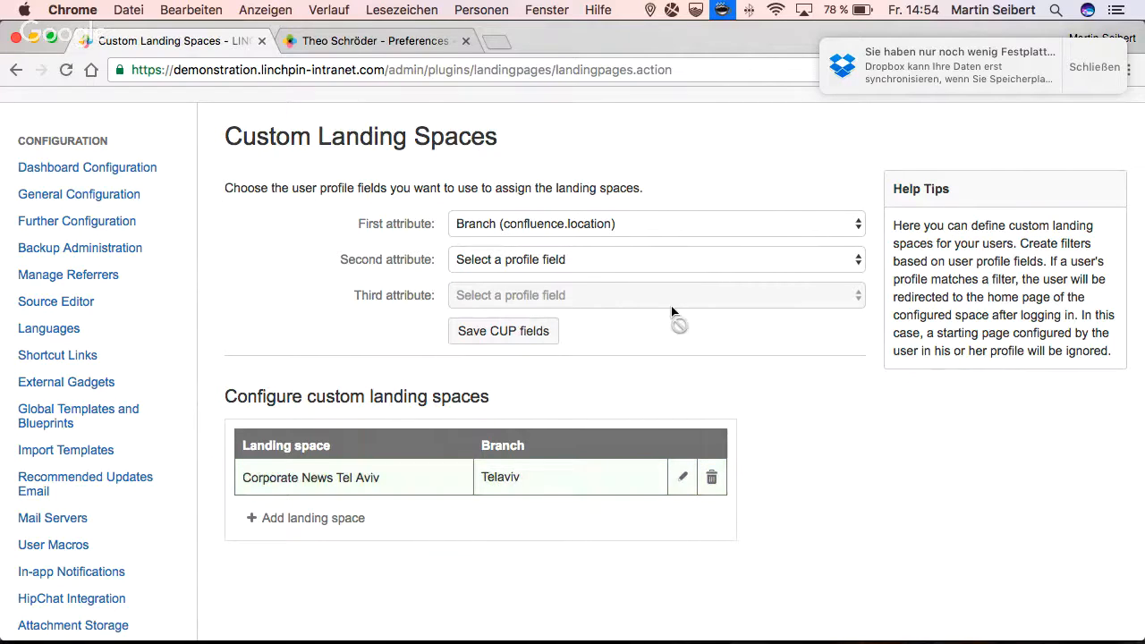
- Return to the open user profile form and set its Branch to Tel Aviv
{"action": "scroll", "coordinate": [672, 313], "scroll_direction": "up", "scroll_amount": 1}
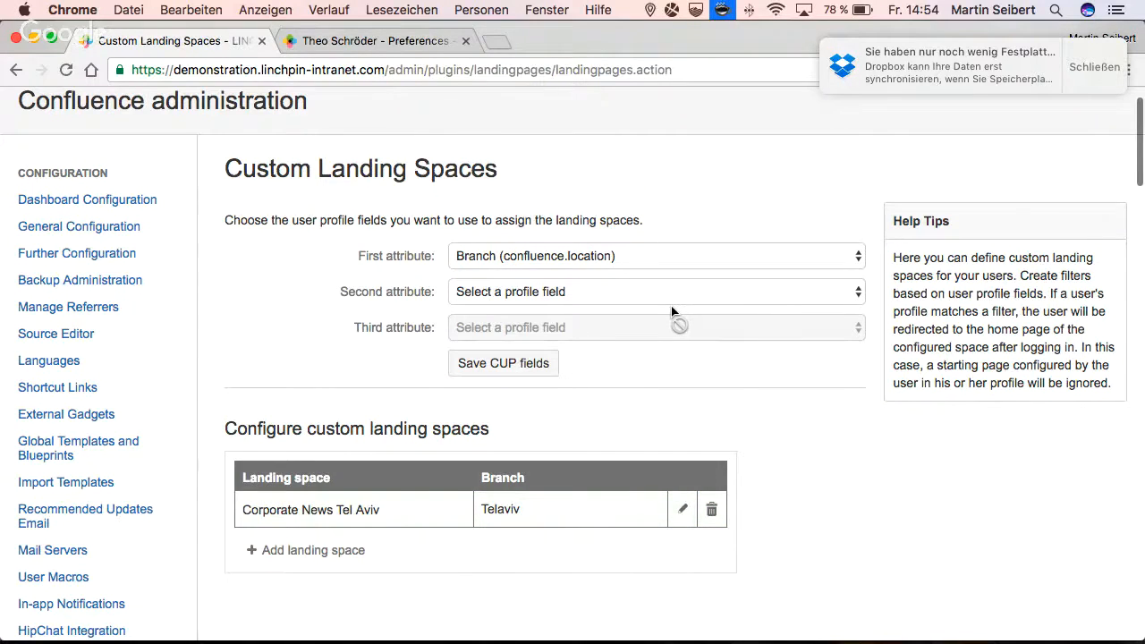
{"action": "scroll", "coordinate": [672, 311], "scroll_direction": "up", "scroll_amount": 2}
{"action": "left_click", "coordinate": [381, 43]}
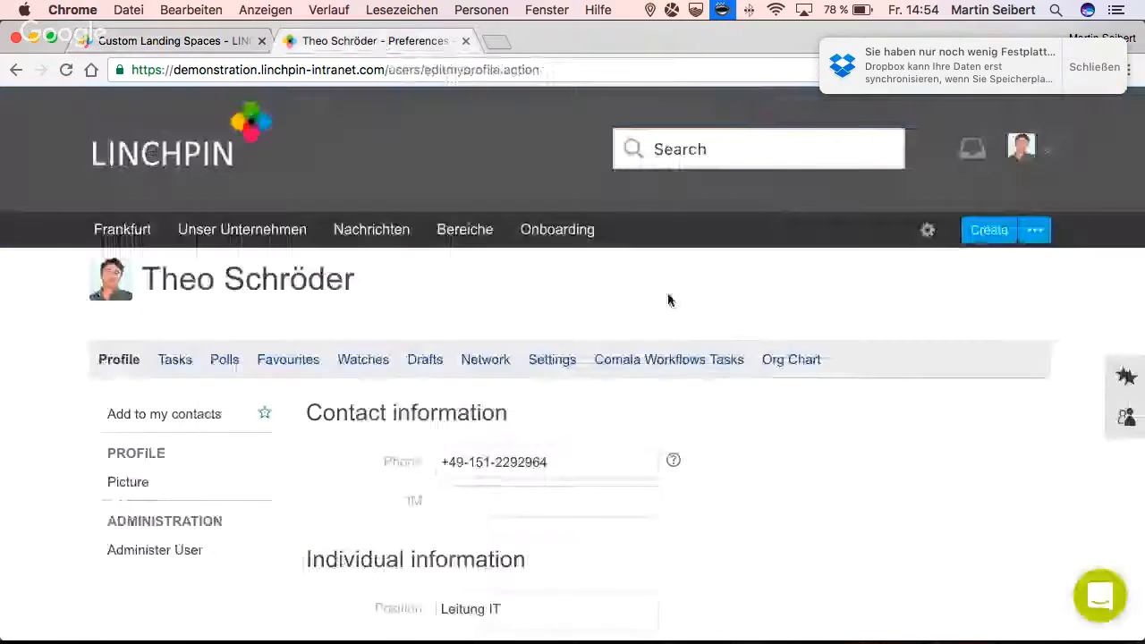
{"action": "scroll", "coordinate": [603, 487], "scroll_direction": "down", "scroll_amount": 5}
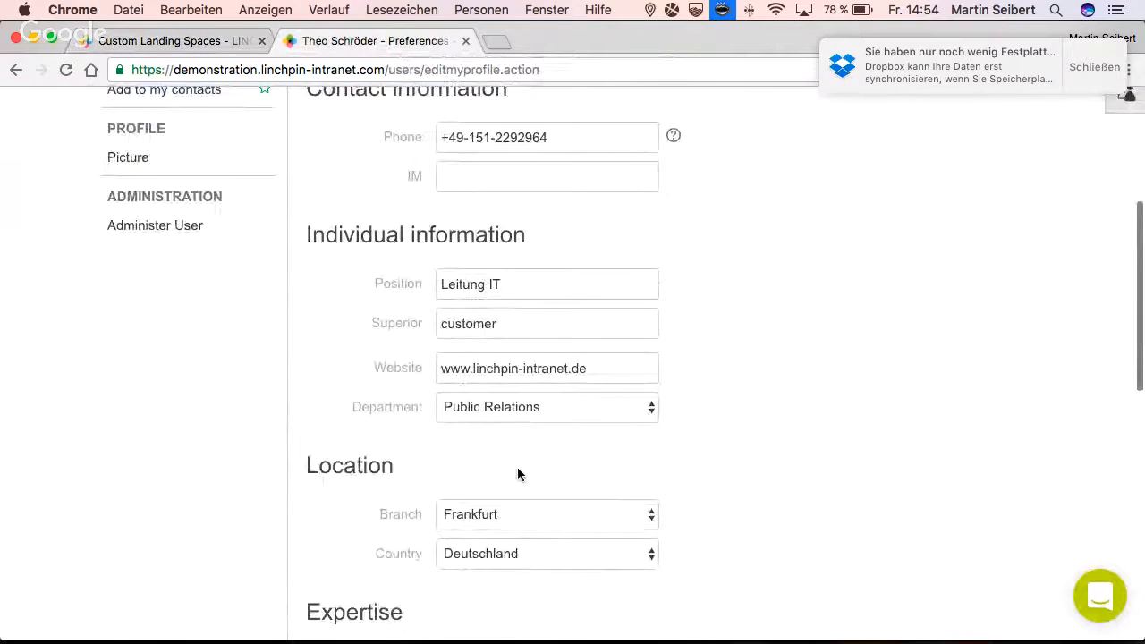
{"action": "scroll", "coordinate": [517, 467], "scroll_direction": "down", "scroll_amount": 3}
{"action": "left_click", "coordinate": [498, 420]}
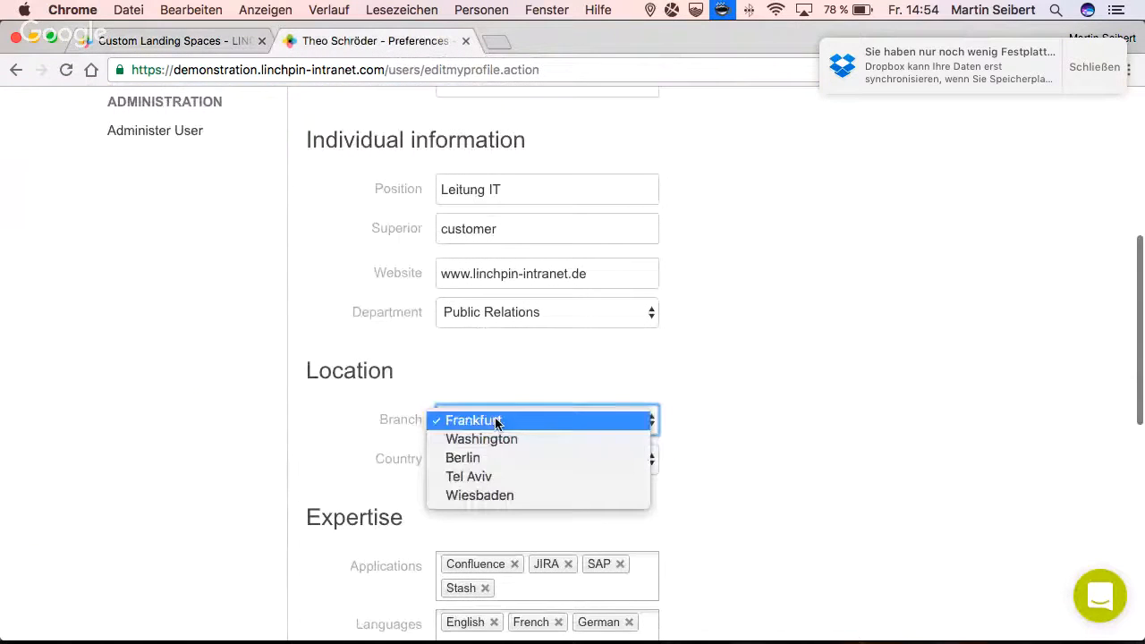
{"action": "left_click", "coordinate": [474, 475]}
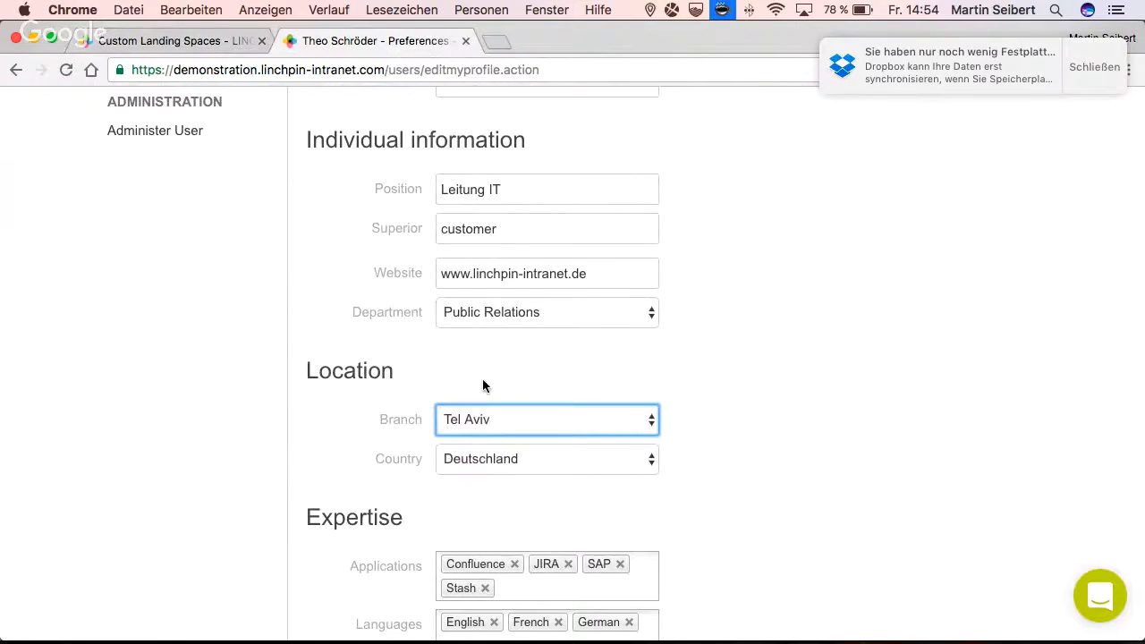
- Back in Custom Landing Spaces, change the branch of the Corporate News Tel Aviv entry to Tel Aviv and confirm it
{"action": "left_click", "coordinate": [220, 45]}
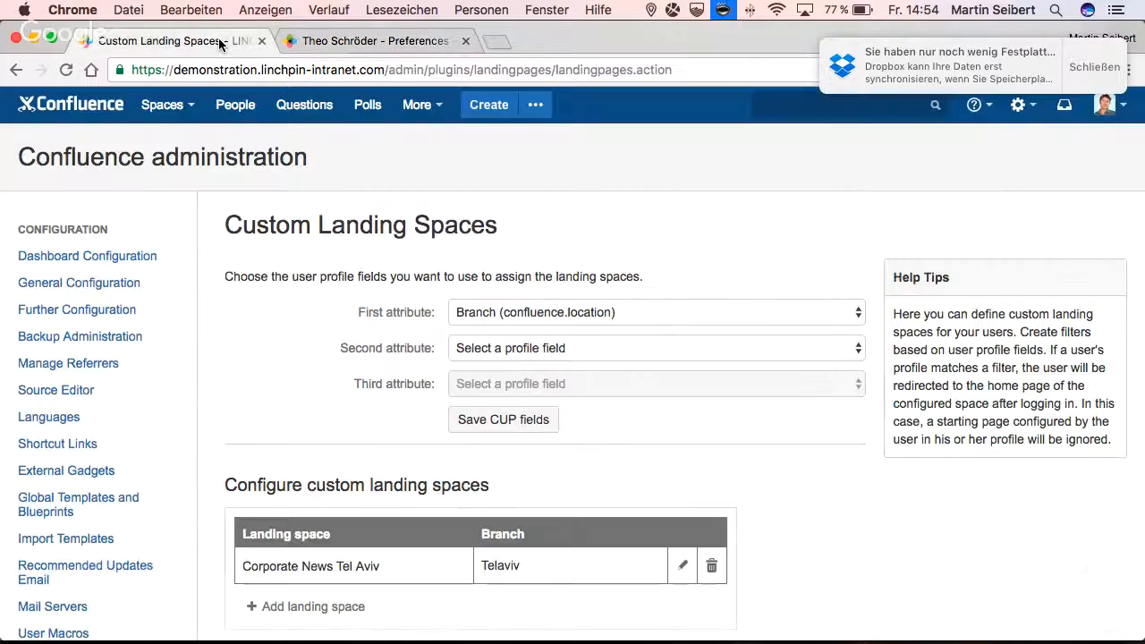
{"action": "left_click", "coordinate": [683, 566]}
{"action": "left_click", "coordinate": [508, 567]}
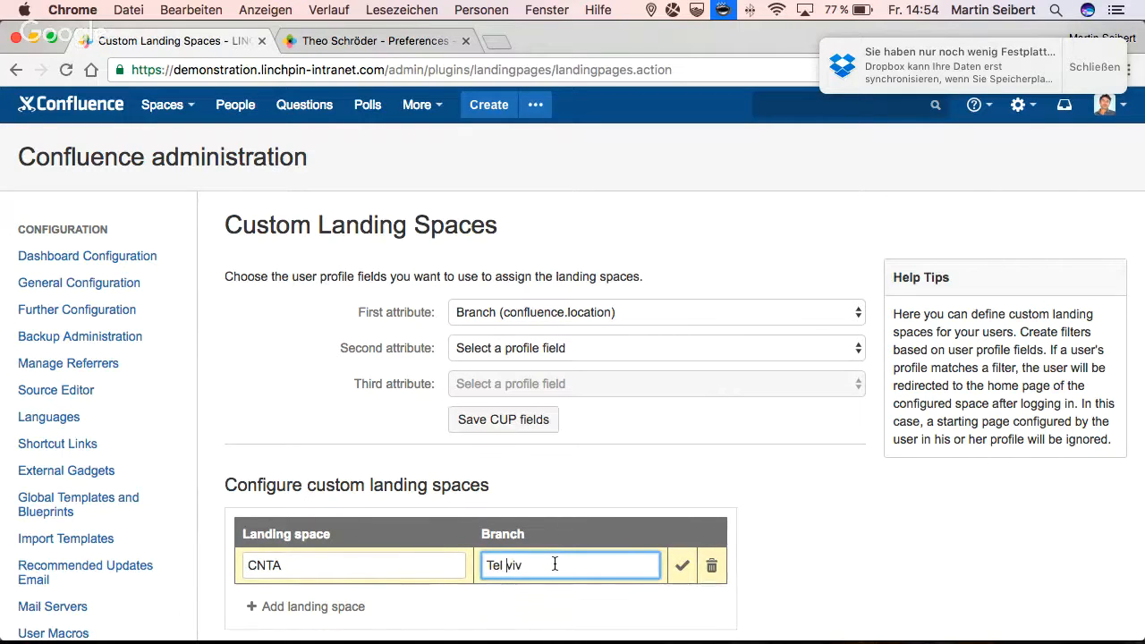
{"action": "scroll", "coordinate": [555, 566], "scroll_direction": "down", "scroll_amount": 5}
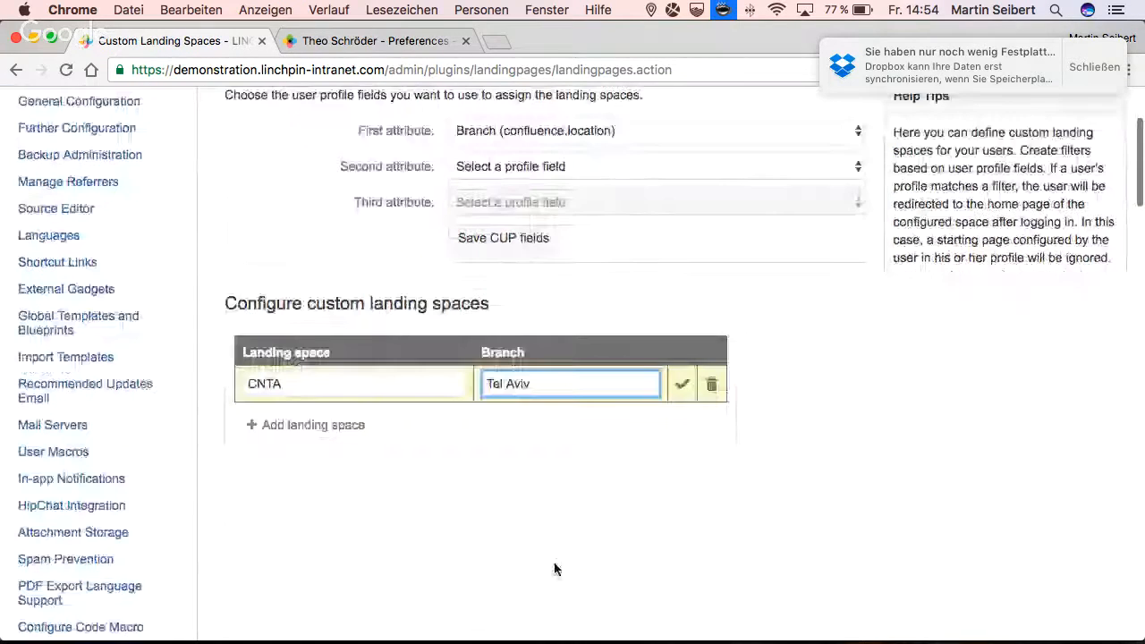
{"action": "left_click", "coordinate": [679, 385]}
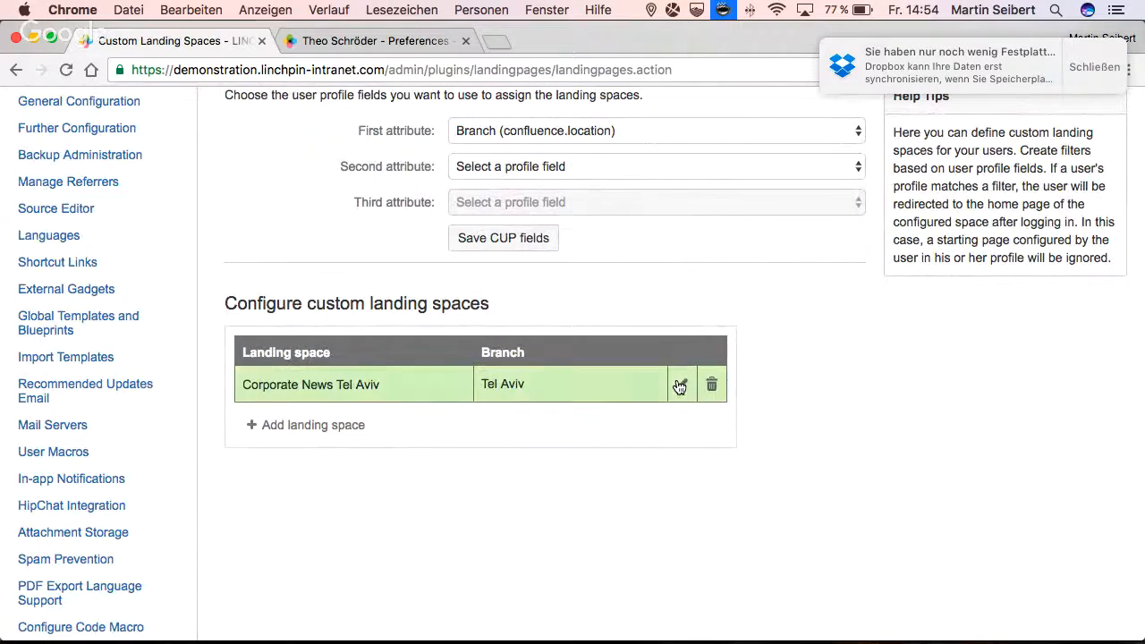
- Return to the user profile form and save the profile with its changed branch
{"action": "left_click", "coordinate": [333, 44]}
{"action": "scroll", "coordinate": [905, 220], "scroll_direction": "up", "scroll_amount": 5}
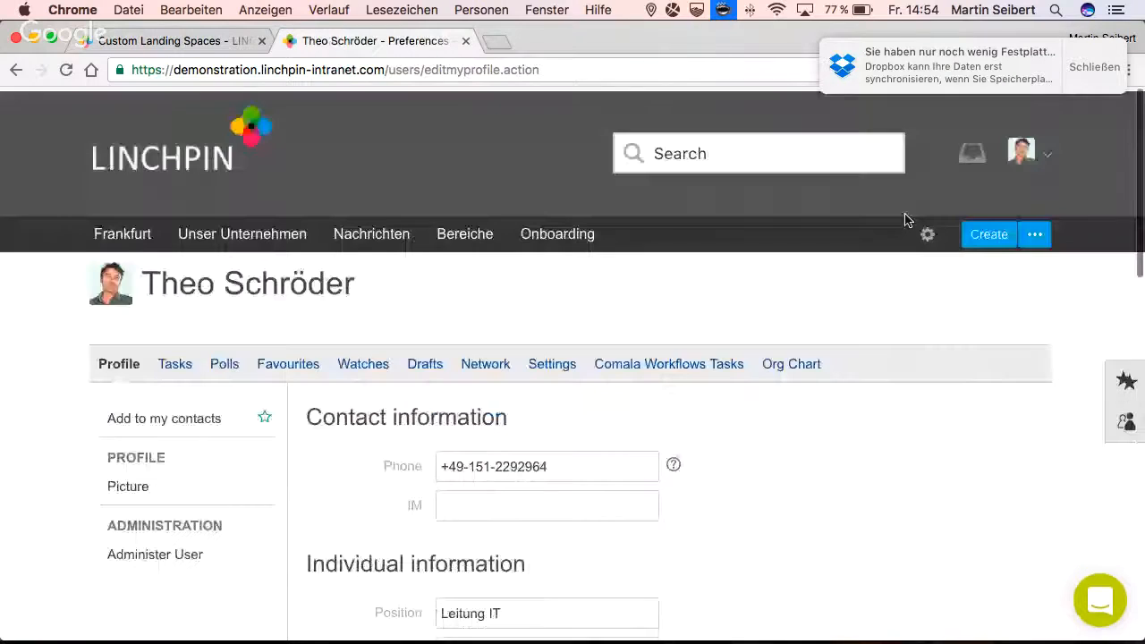
{"action": "scroll", "coordinate": [904, 340], "scroll_direction": "down", "scroll_amount": 7}
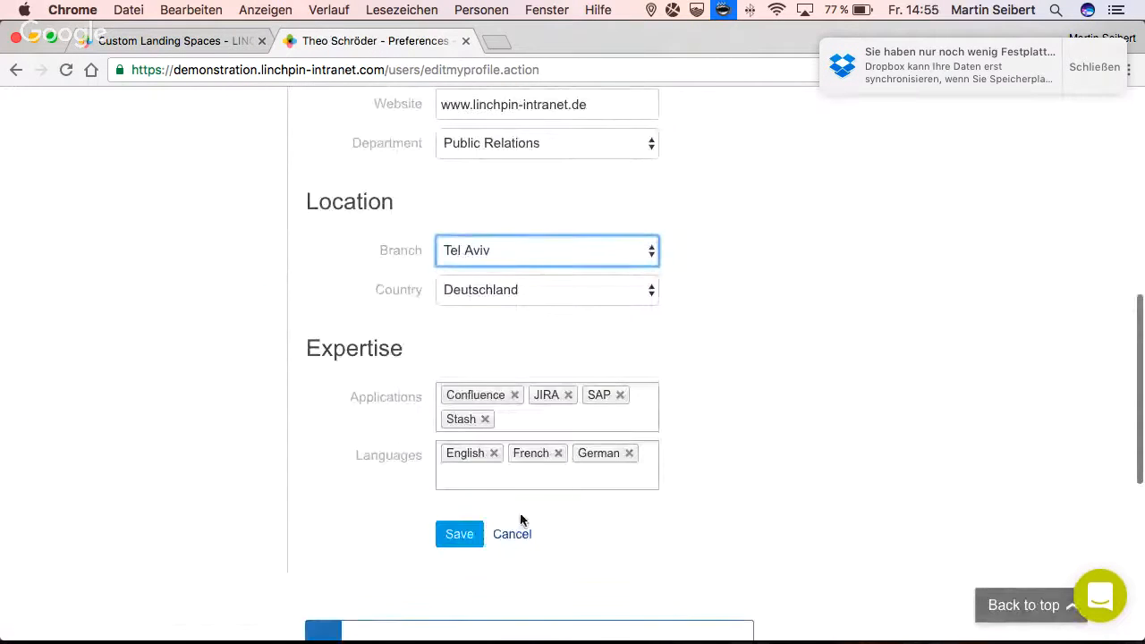
{"action": "left_click", "coordinate": [469, 537]}
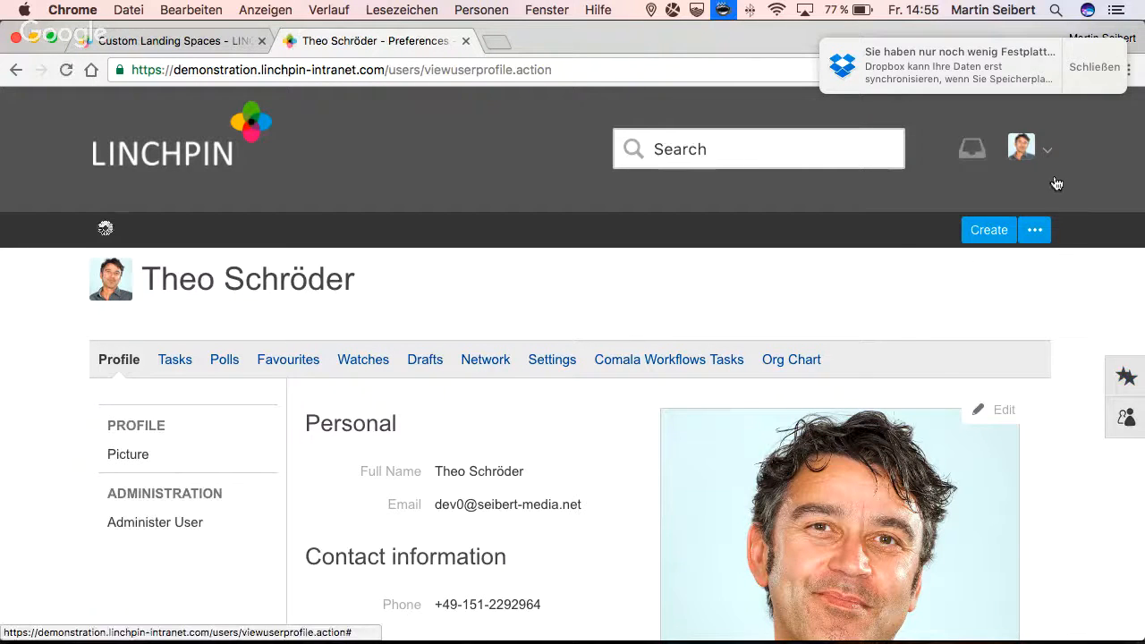
- Log out and back in with the prefilled credentials, cancel the 1Password prompt, and look over the landing page
{"action": "left_click", "coordinate": [1043, 150]}
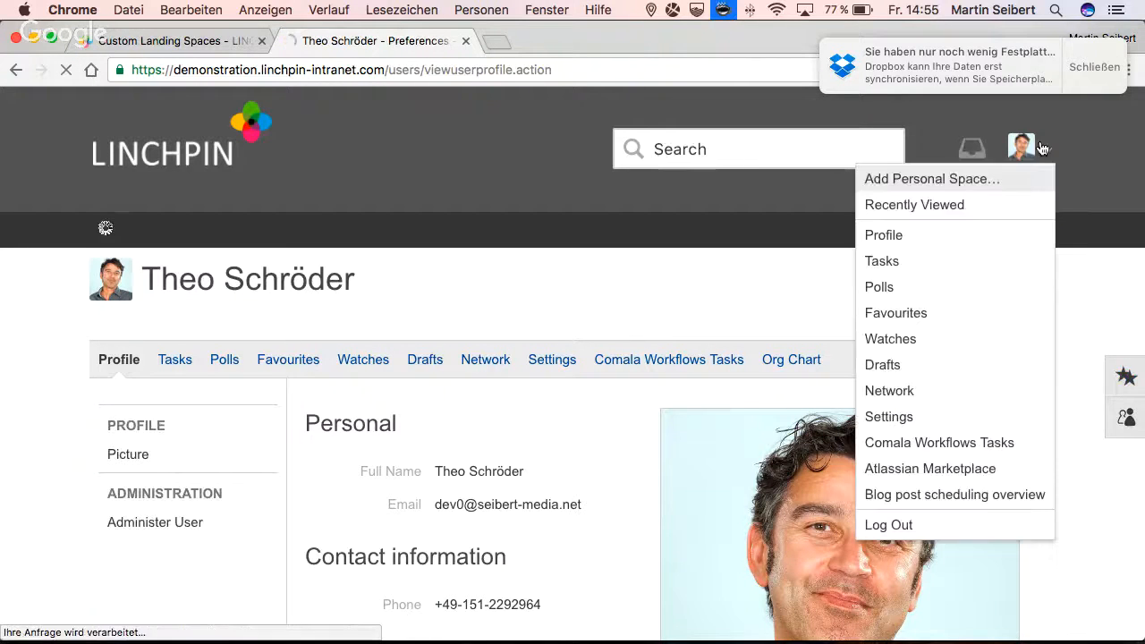
{"action": "left_click", "coordinate": [889, 526]}
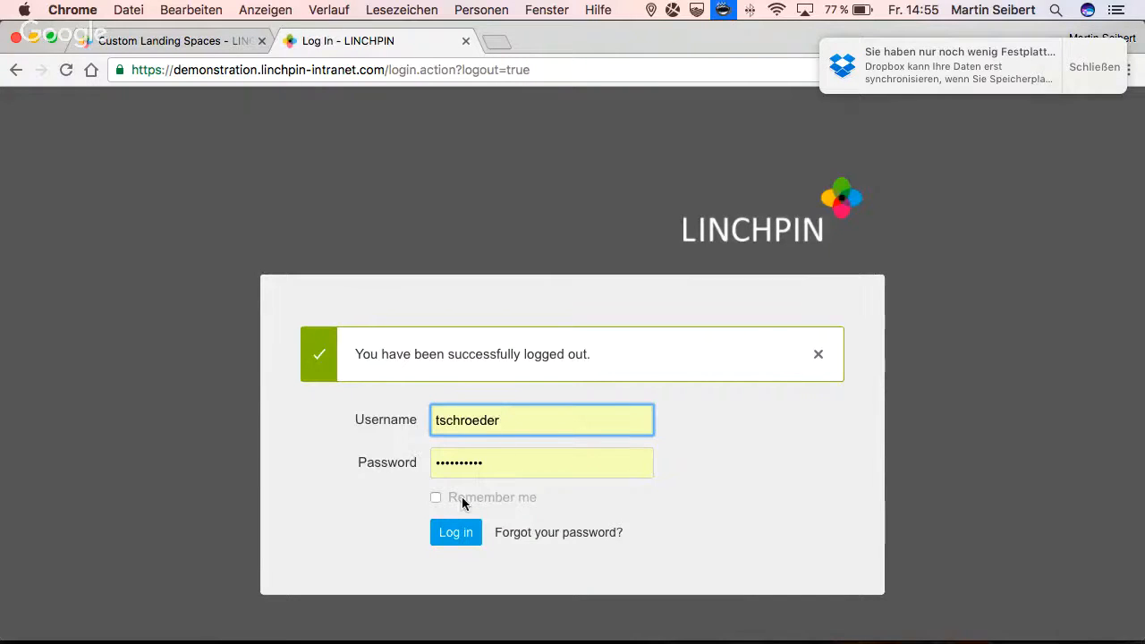
{"action": "left_click", "coordinate": [456, 531]}
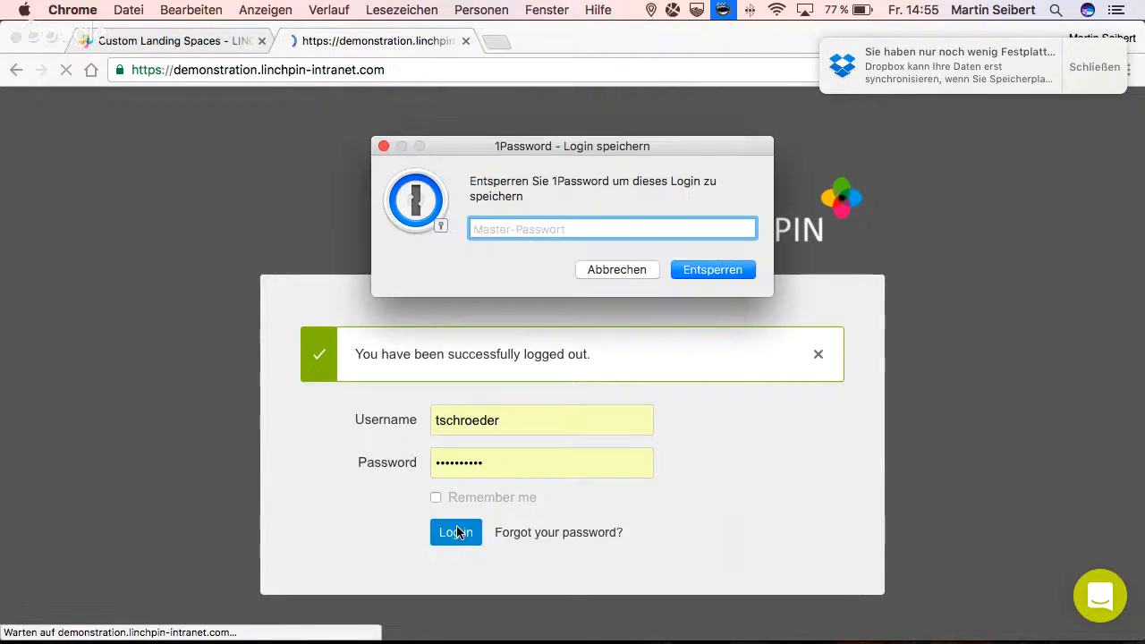
{"action": "left_click", "coordinate": [598, 268]}
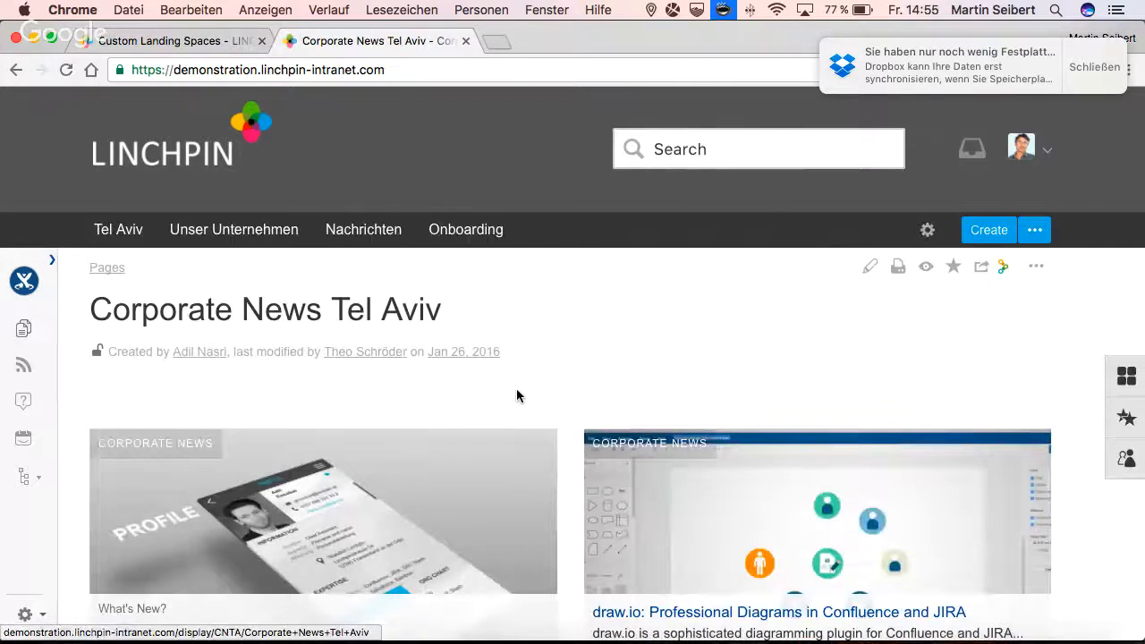
{"action": "scroll", "coordinate": [516, 395], "scroll_direction": "down", "scroll_amount": 6}
{"action": "scroll", "coordinate": [517, 396], "scroll_direction": "up", "scroll_amount": 6}
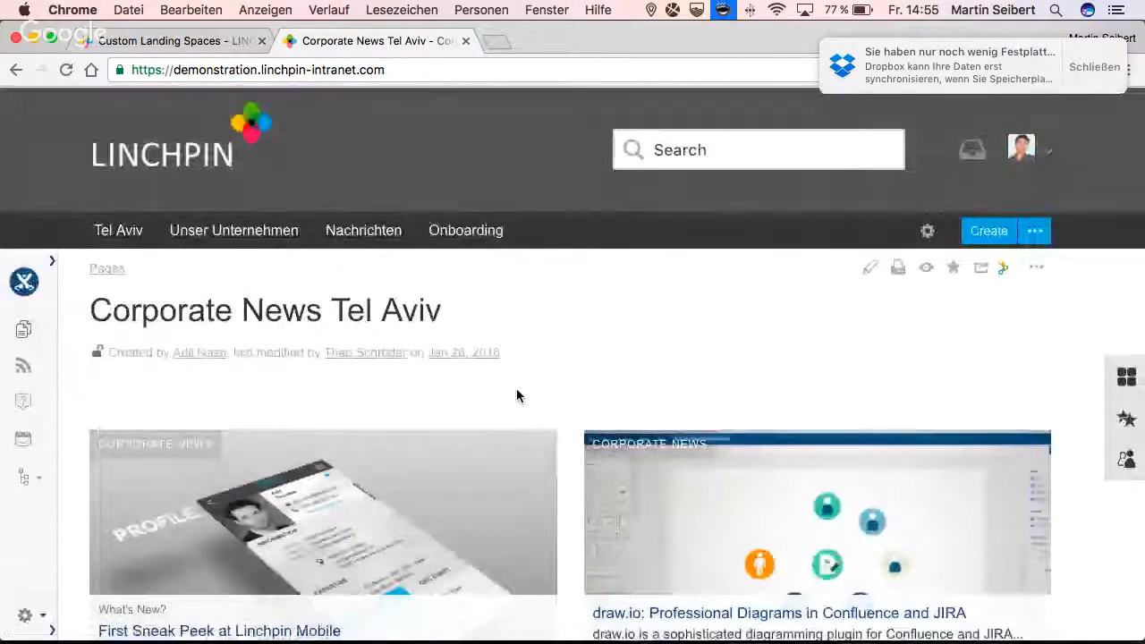
{"action": "scroll", "coordinate": [516, 396], "scroll_direction": "down", "scroll_amount": 2}
{"action": "scroll", "coordinate": [516, 396], "scroll_direction": "up", "scroll_amount": 2}
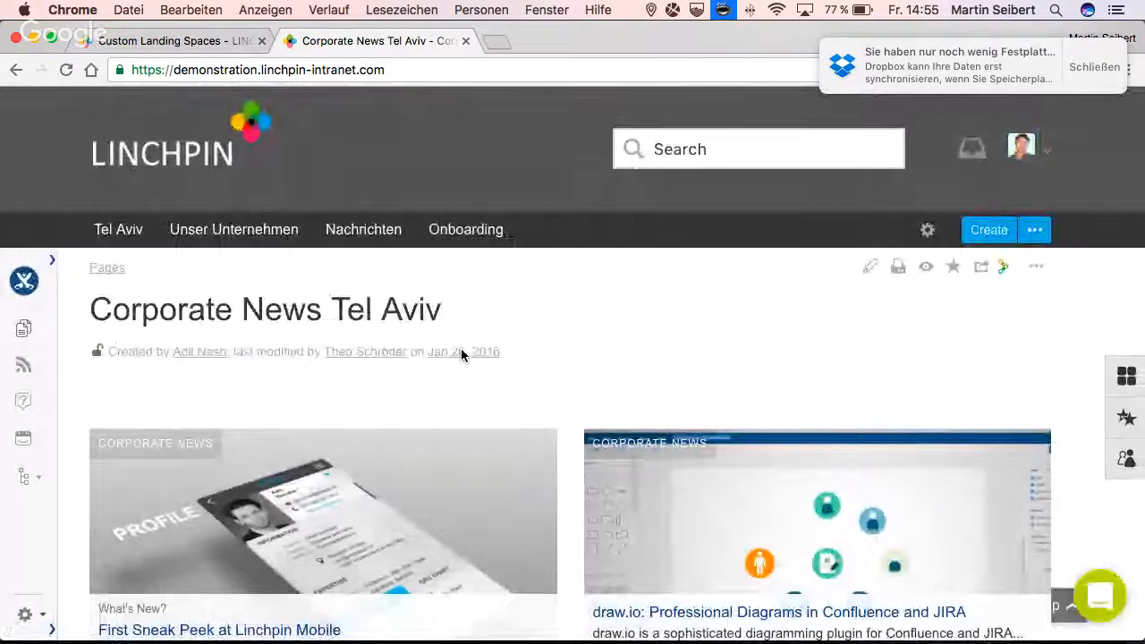
- Delete the Corporate News Tel Aviv entry from Custom Landing Spaces, confirm the deletion and reload the page
{"action": "left_click", "coordinate": [164, 43]}
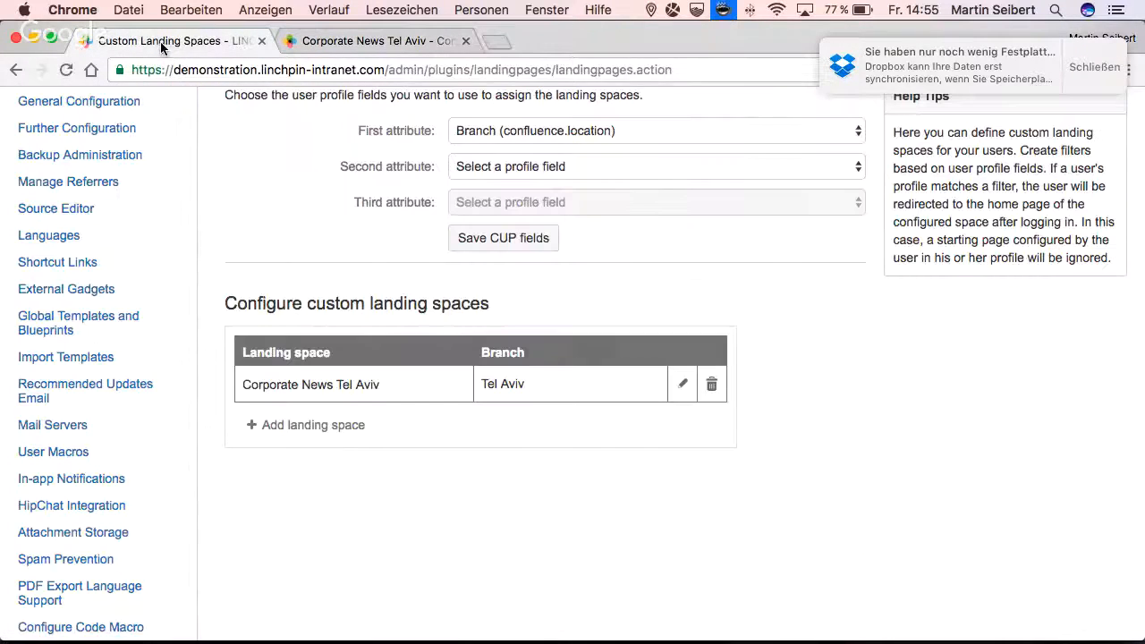
{"action": "left_click", "coordinate": [704, 384]}
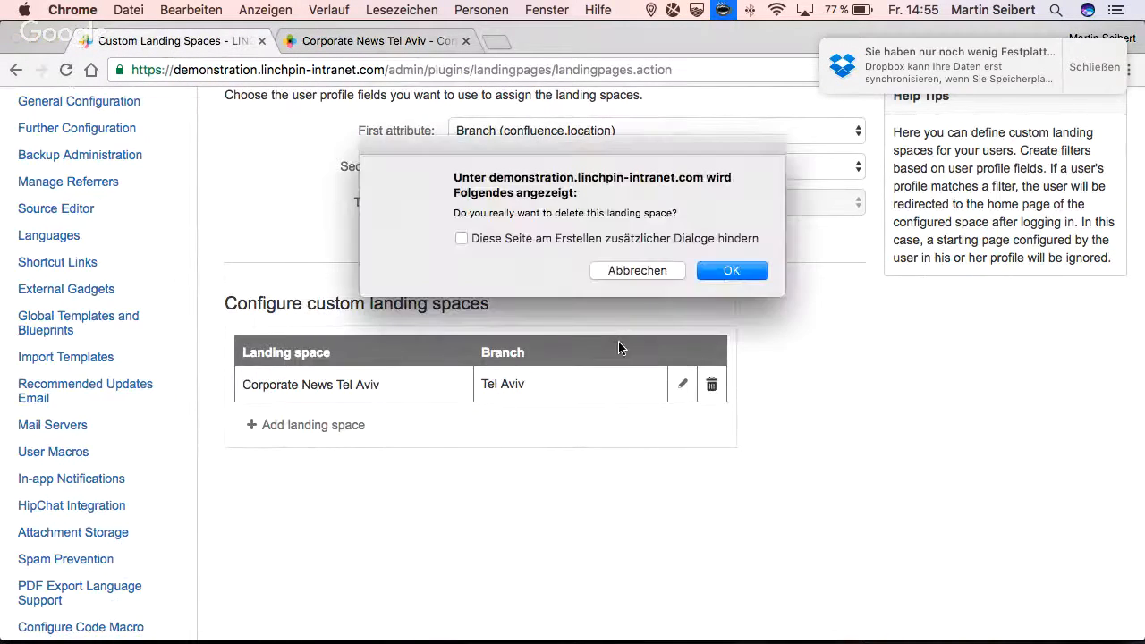
{"action": "left_click", "coordinate": [727, 271]}
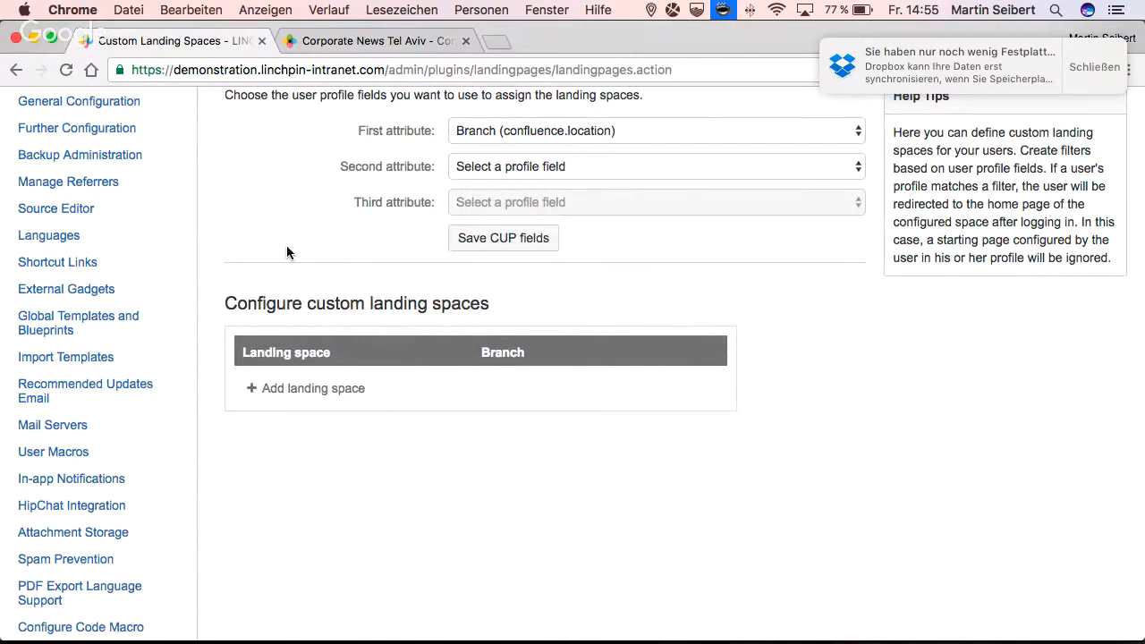
{"action": "scroll", "coordinate": [286, 252], "scroll_direction": "up", "scroll_amount": 1}
{"action": "scroll", "coordinate": [286, 253], "scroll_direction": "up", "scroll_amount": 3}
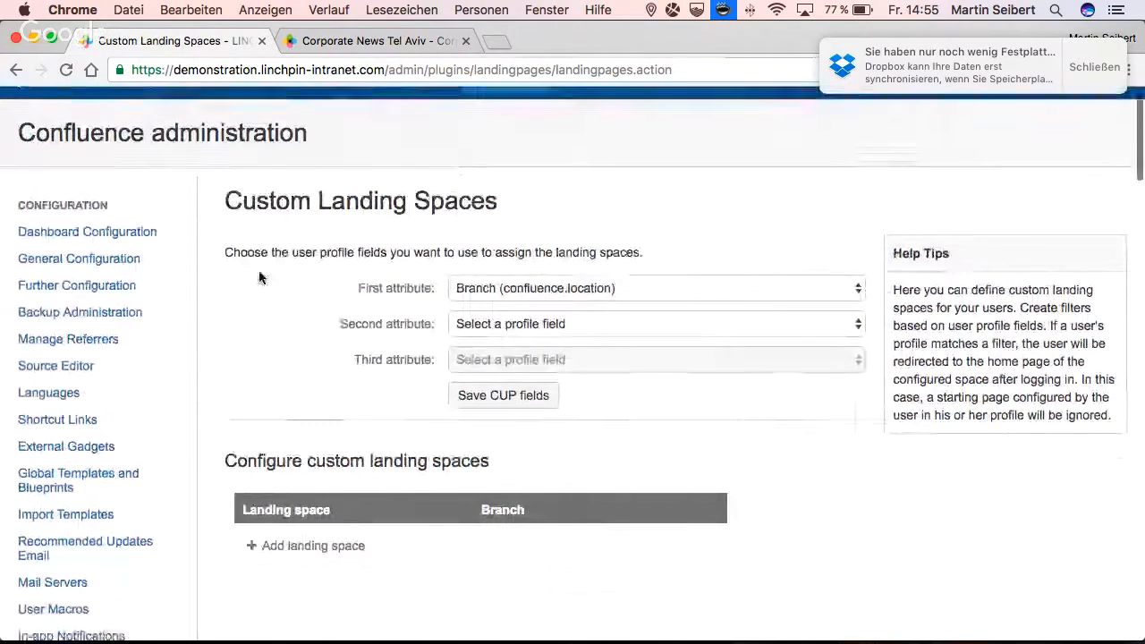
{"action": "left_click", "coordinate": [66, 70]}
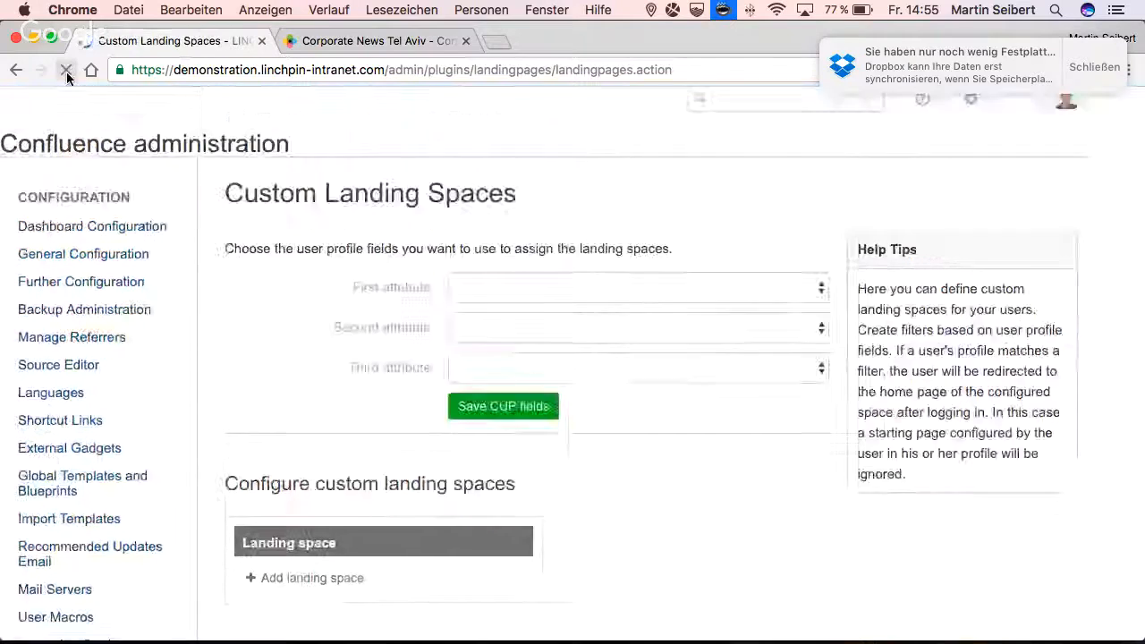
- Open the Org Charts configuration of the Custom User Profile in the Confluence administration
{"action": "scroll", "coordinate": [295, 403], "scroll_direction": "down", "scroll_amount": 10}
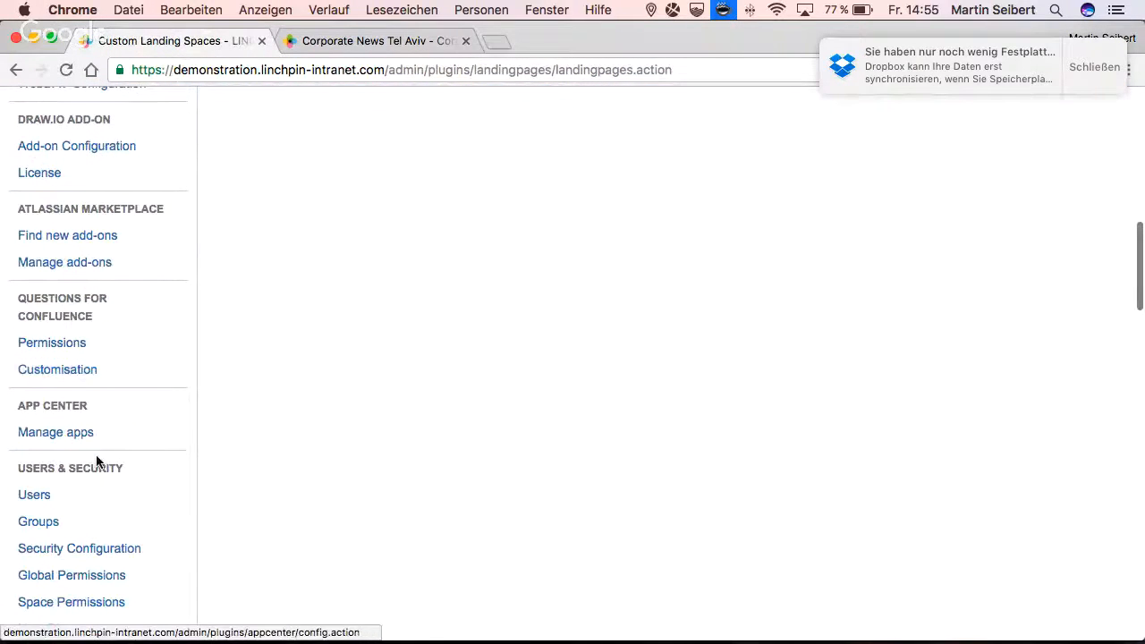
{"action": "scroll", "coordinate": [94, 448], "scroll_direction": "down", "scroll_amount": 5}
{"action": "scroll", "coordinate": [99, 463], "scroll_direction": "down", "scroll_amount": 3}
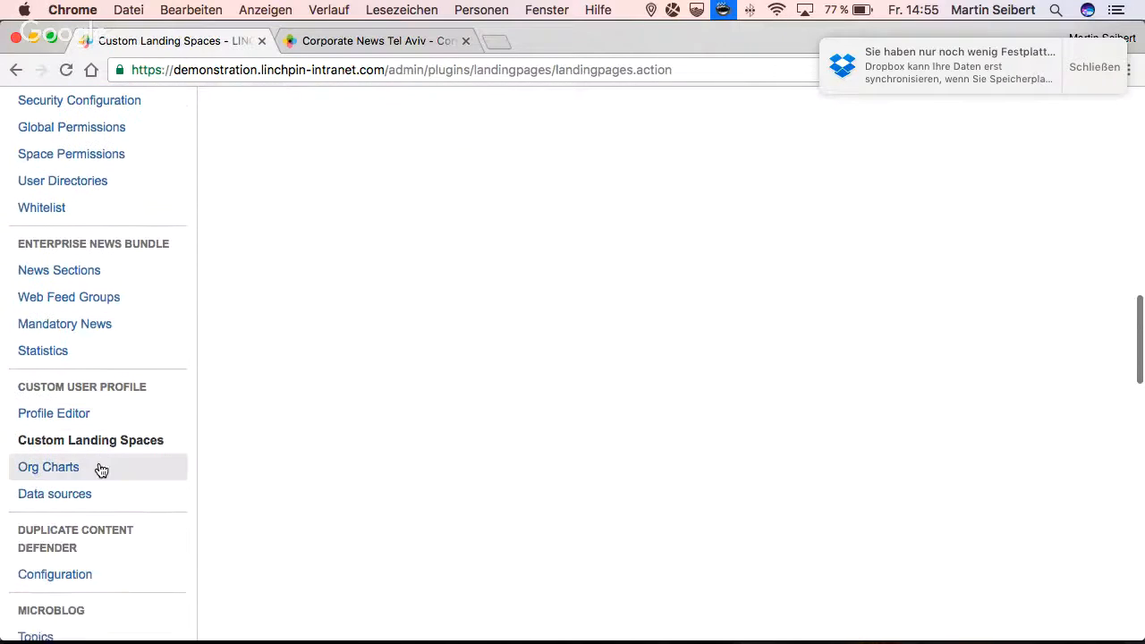
{"action": "left_click", "coordinate": [64, 471]}
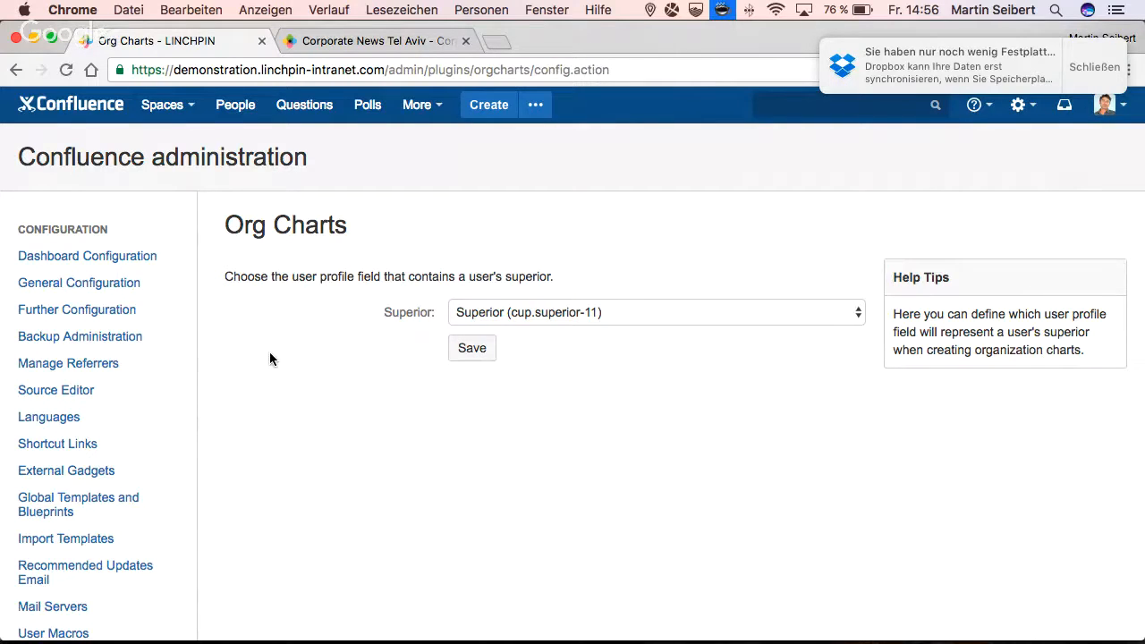
{"action": "key", "text": "super+grave"}
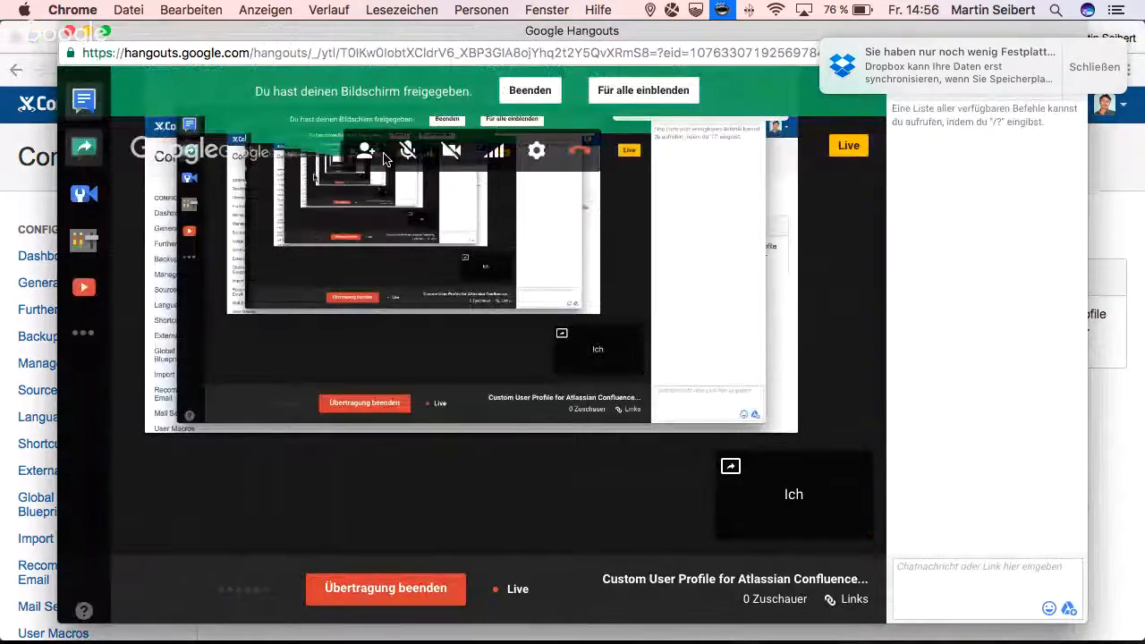
{"action": "left_click", "coordinate": [524, 92]}
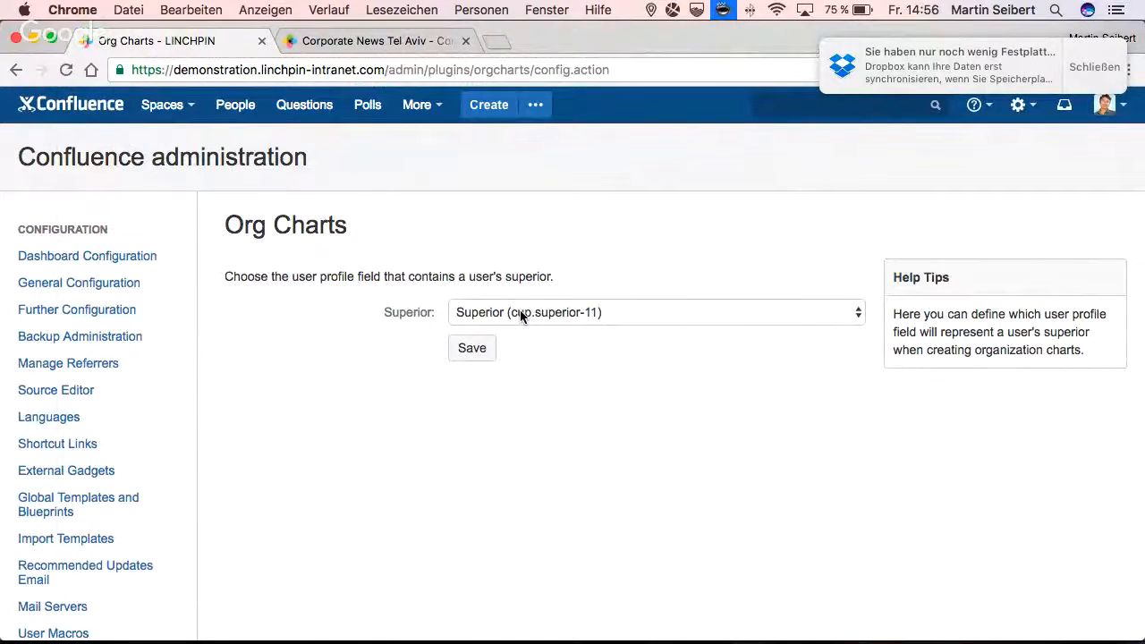
- Open the logged-in user's own profile in the intranet and view the individual information, including the superior
{"action": "left_click", "coordinate": [313, 48]}
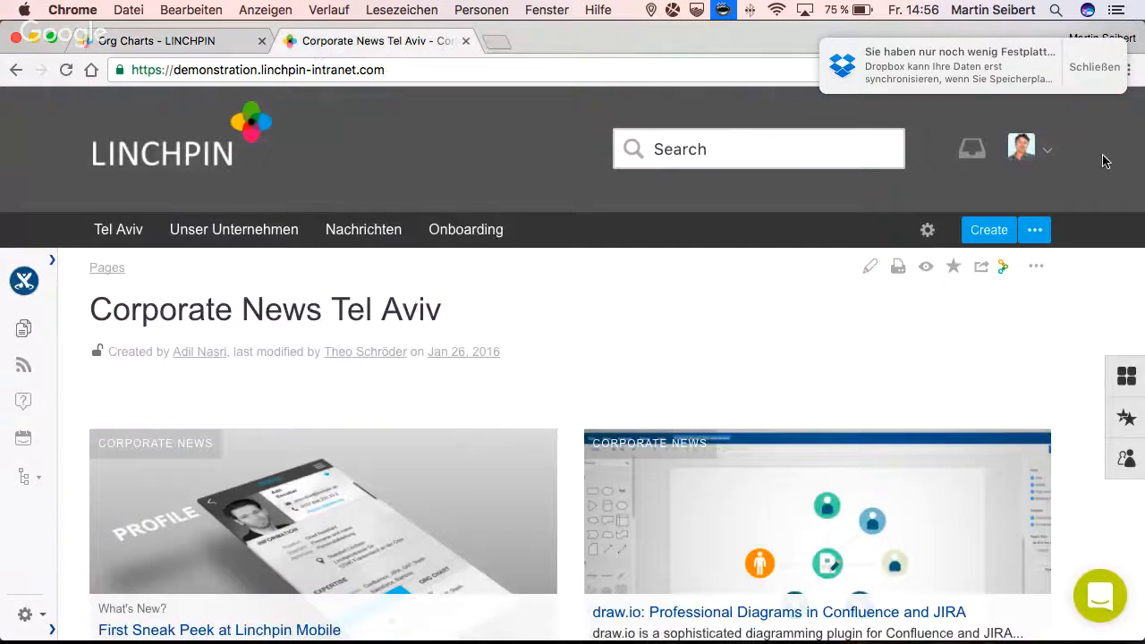
{"action": "left_click", "coordinate": [1041, 161]}
{"action": "left_click", "coordinate": [936, 238]}
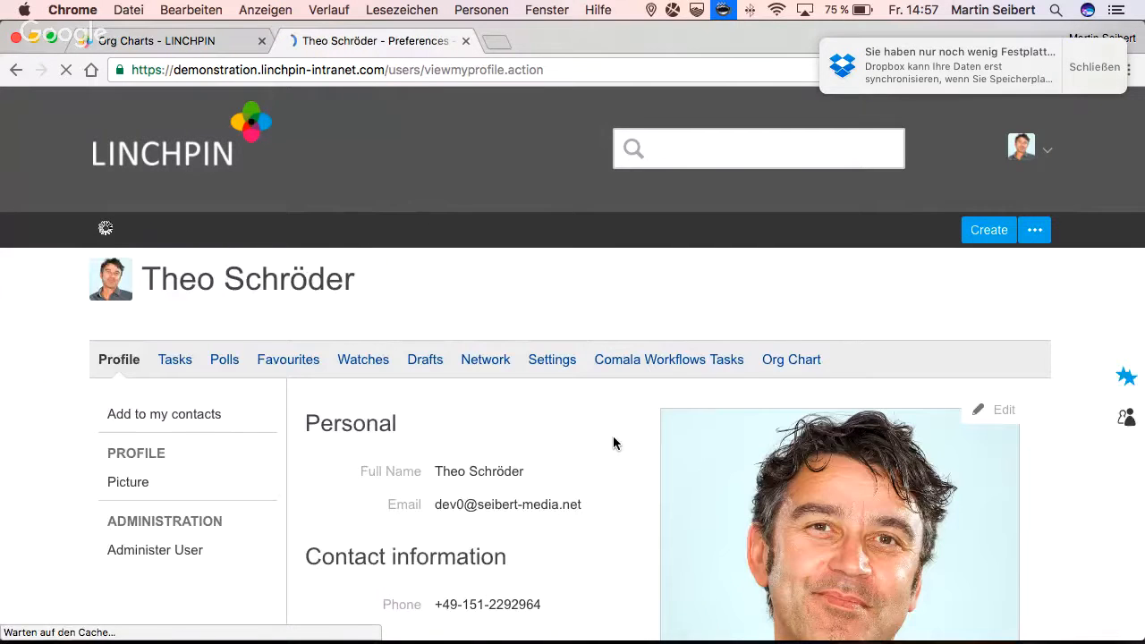
{"action": "scroll", "coordinate": [612, 443], "scroll_direction": "down", "scroll_amount": 4}
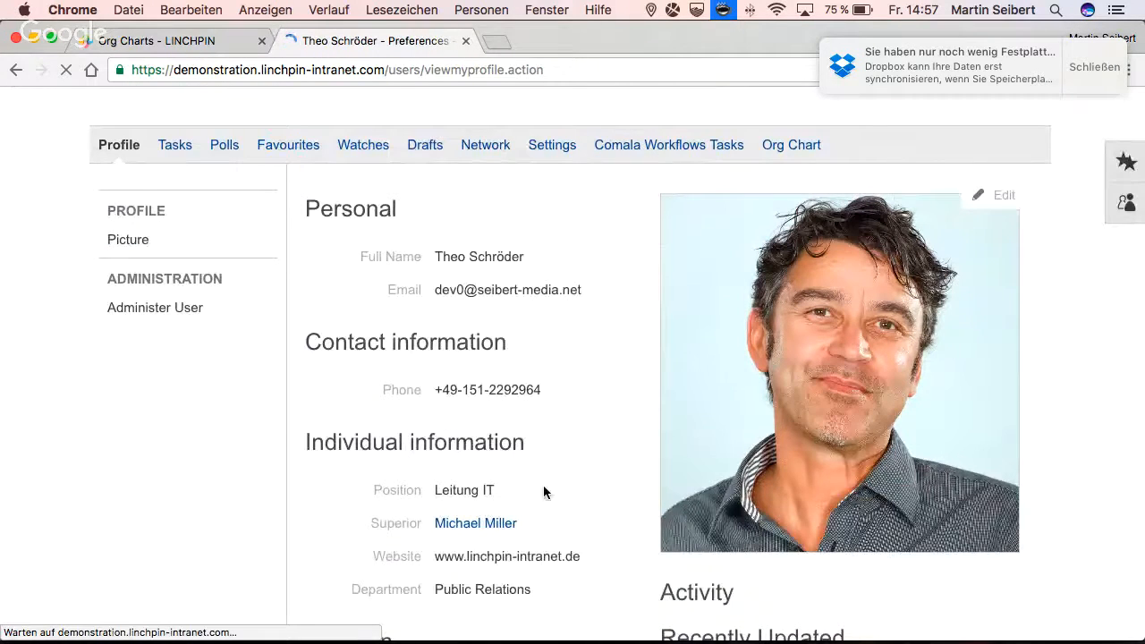
- Open the org chart of the user's own profile and look over the superior and subordinate levels
{"action": "left_click", "coordinate": [785, 145]}
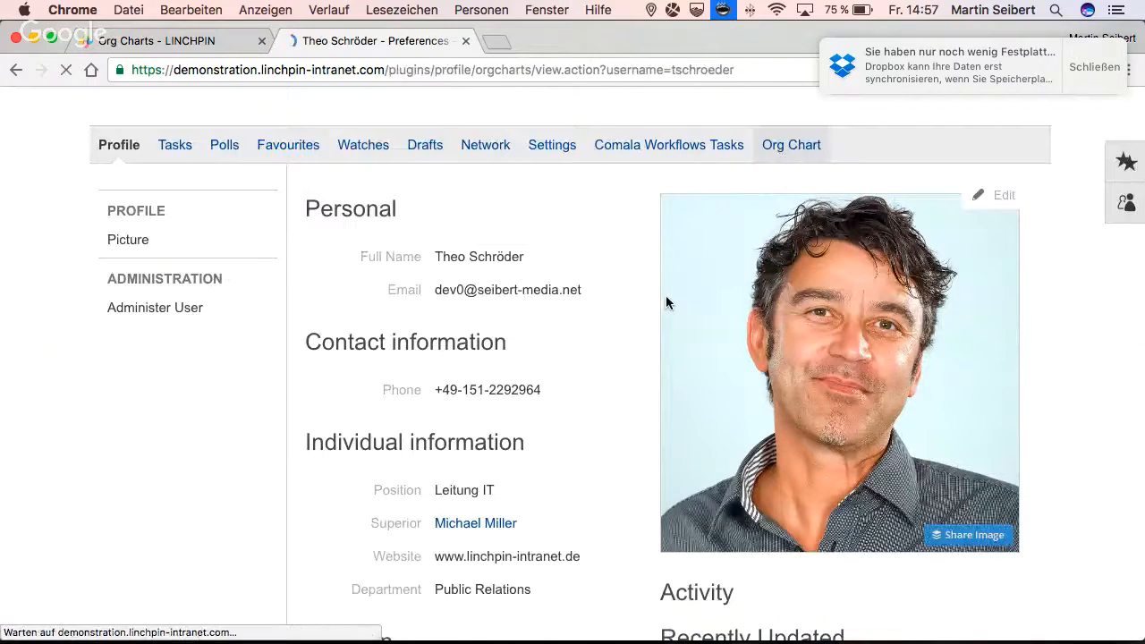
{"action": "scroll", "coordinate": [586, 510], "scroll_direction": "down", "scroll_amount": 2}
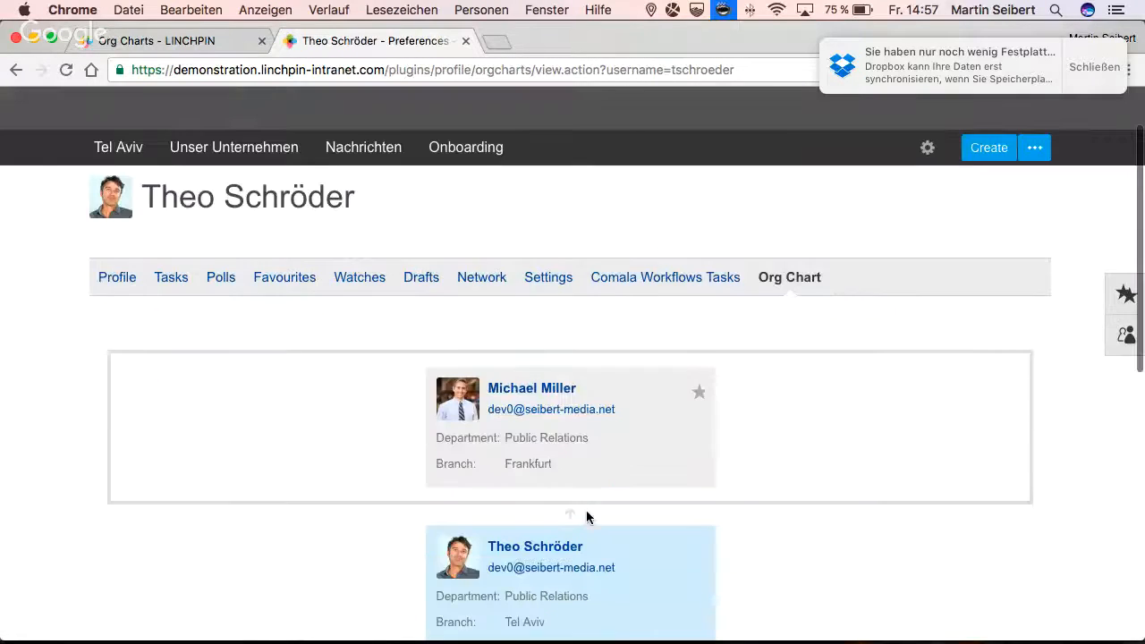
{"action": "scroll", "coordinate": [581, 464], "scroll_direction": "down", "scroll_amount": 10}
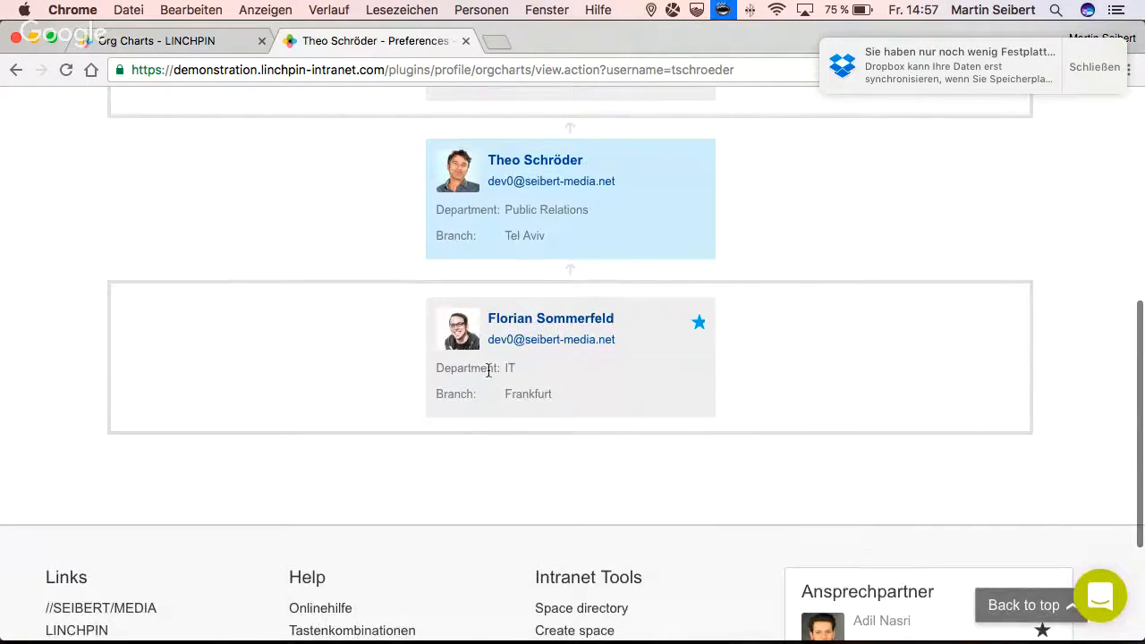
{"action": "scroll", "coordinate": [550, 229], "scroll_direction": "up", "scroll_amount": 3}
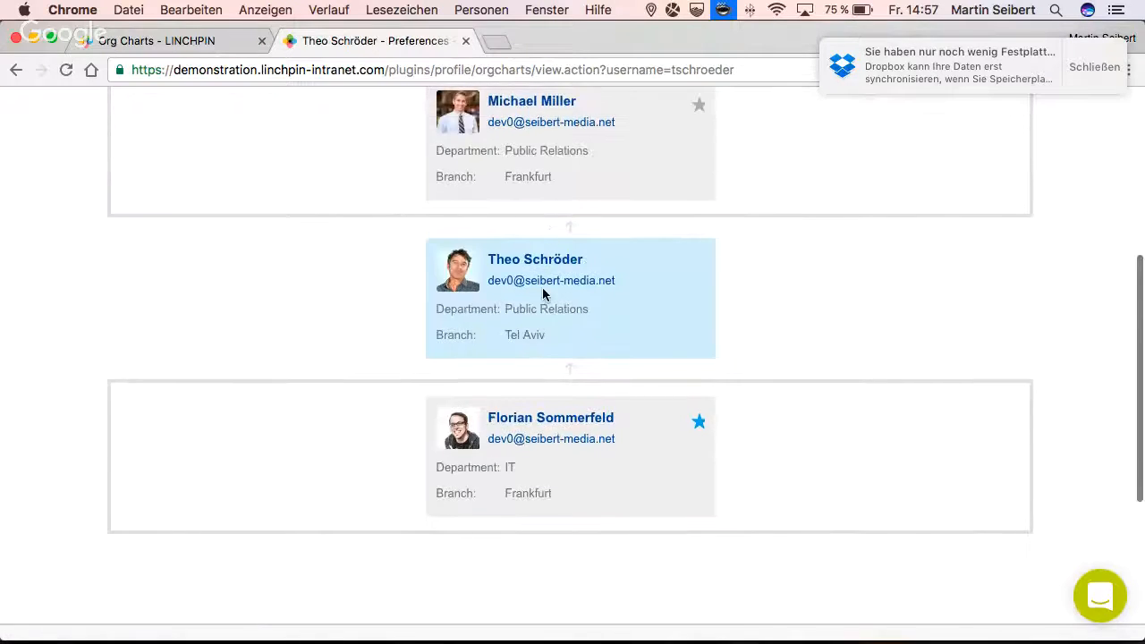
{"action": "scroll", "coordinate": [543, 295], "scroll_direction": "up", "scroll_amount": 5}
- Open the superior's profile from the org chart and view the superior's own org chart
{"action": "left_click", "coordinate": [534, 263]}
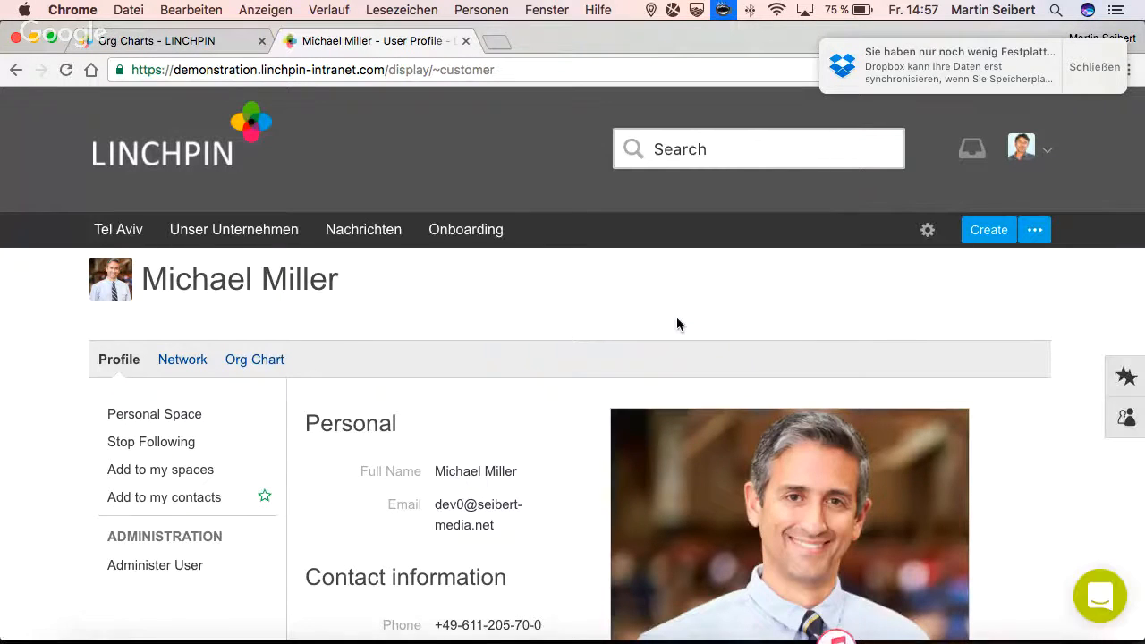
{"action": "left_click", "coordinate": [249, 370]}
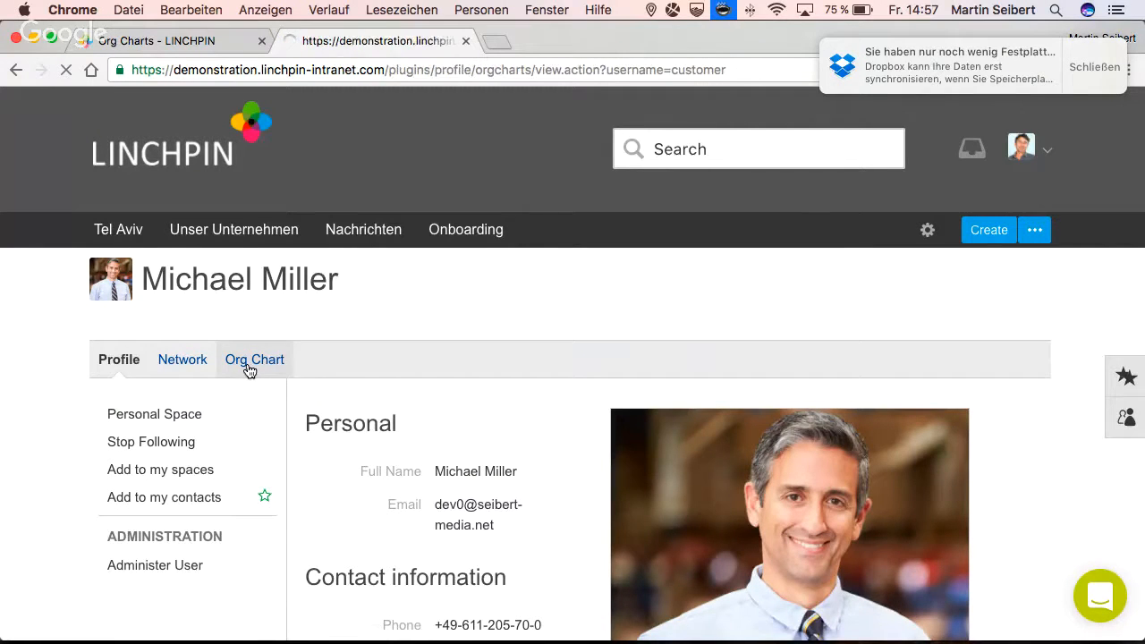
{"action": "scroll", "coordinate": [501, 483], "scroll_direction": "down", "scroll_amount": 3}
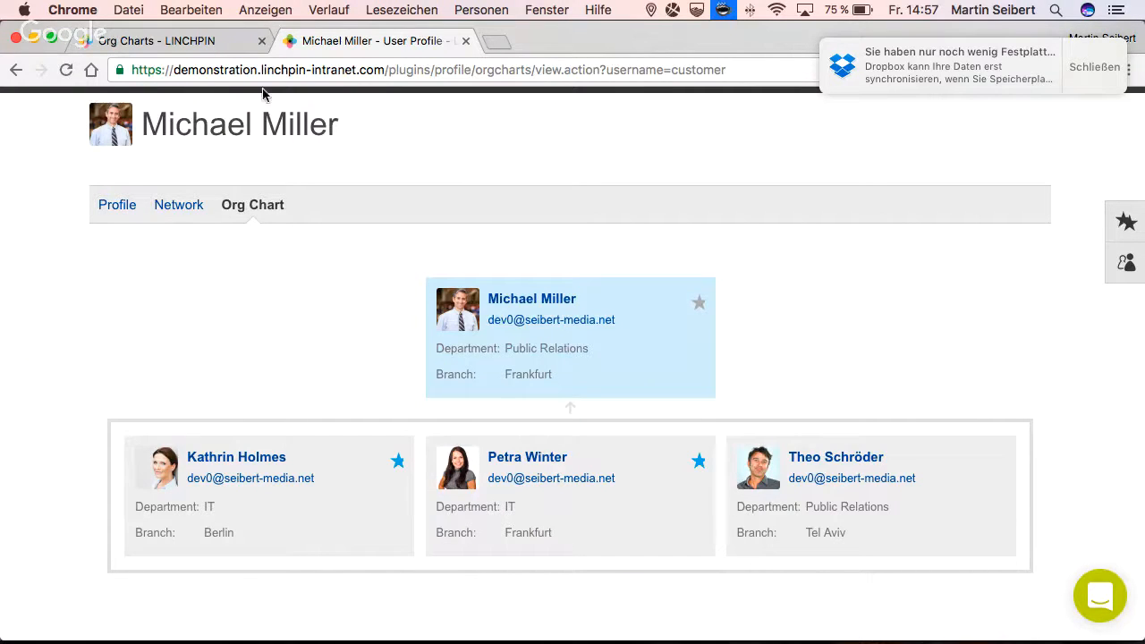
- Return to the Confluence administration and open the Data sources page of the Custom User Profile section
{"action": "left_click", "coordinate": [153, 41]}
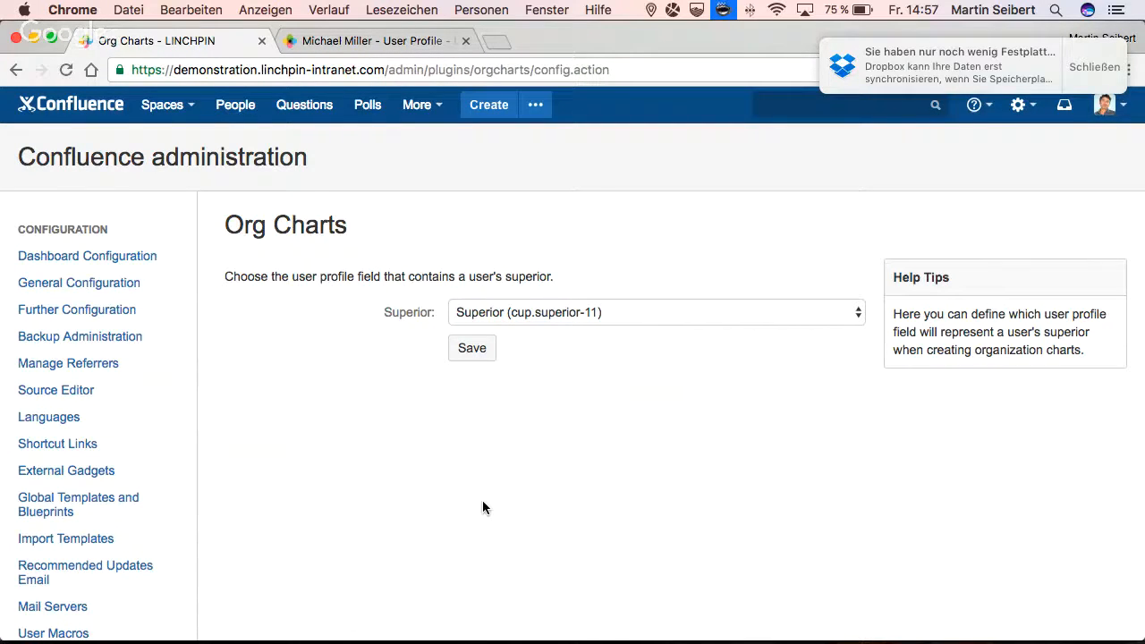
{"action": "scroll", "coordinate": [483, 506], "scroll_direction": "down", "scroll_amount": 5}
{"action": "scroll", "coordinate": [483, 506], "scroll_direction": "down", "scroll_amount": 15}
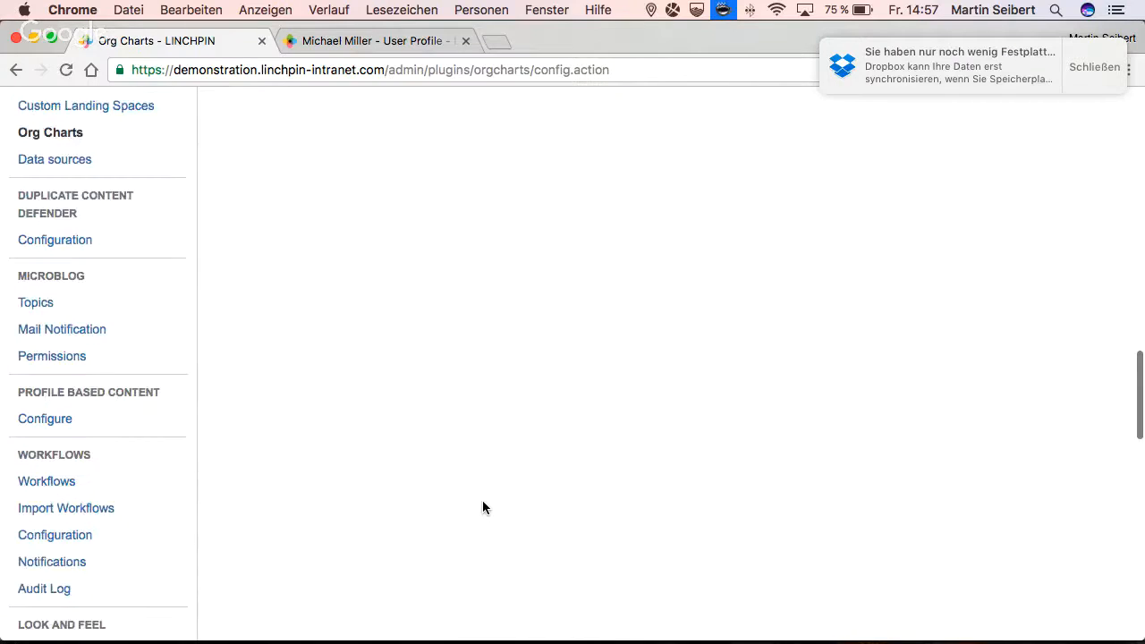
{"action": "scroll", "coordinate": [482, 507], "scroll_direction": "down", "scroll_amount": 3}
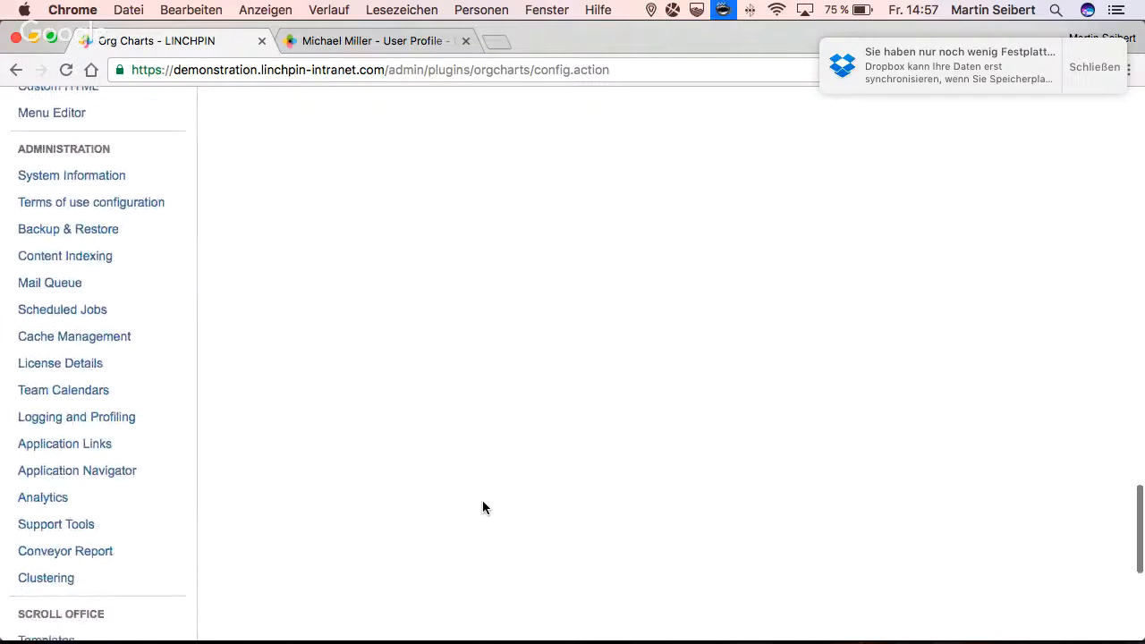
{"action": "scroll", "coordinate": [483, 508], "scroll_direction": "up", "scroll_amount": 7}
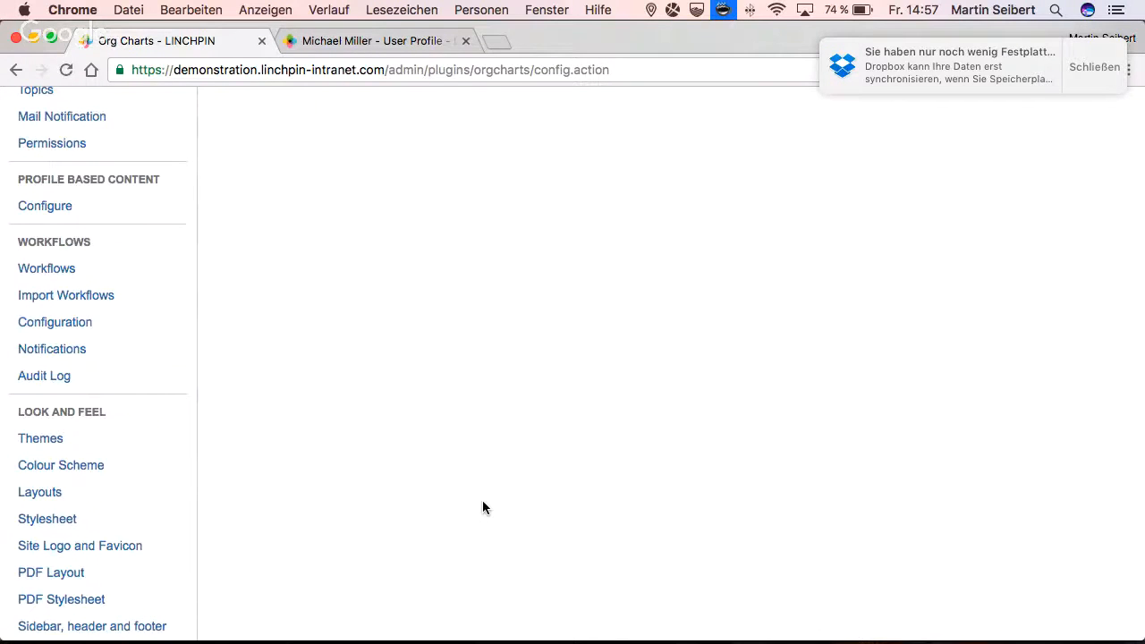
{"action": "key", "text": "super+f"}
{"action": "type", "text": "org"}
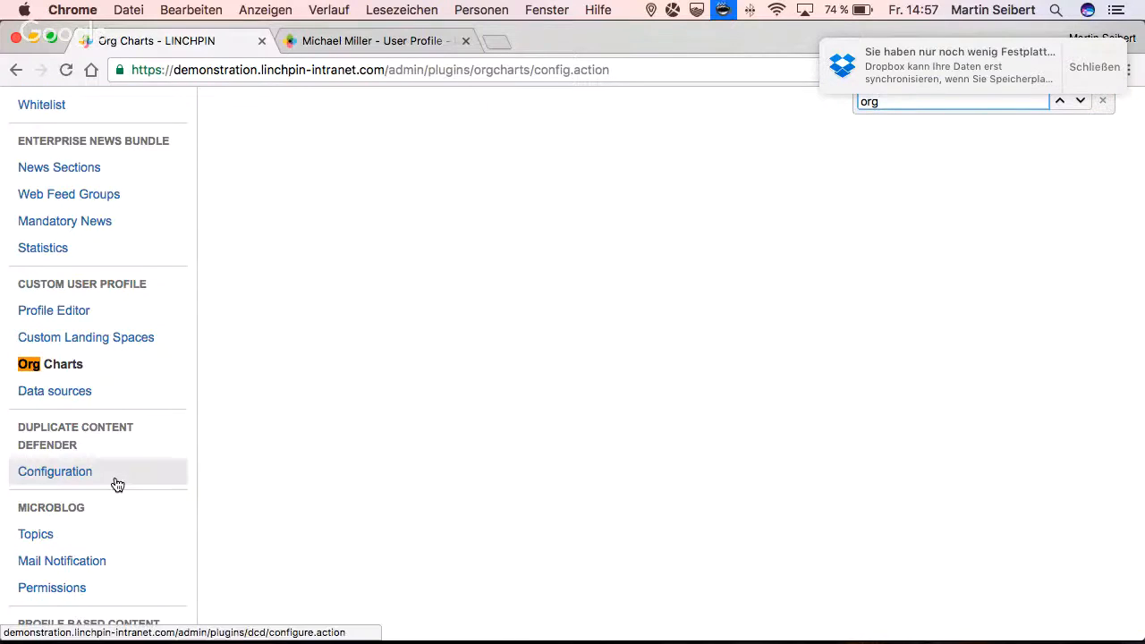
{"action": "left_click", "coordinate": [36, 390]}
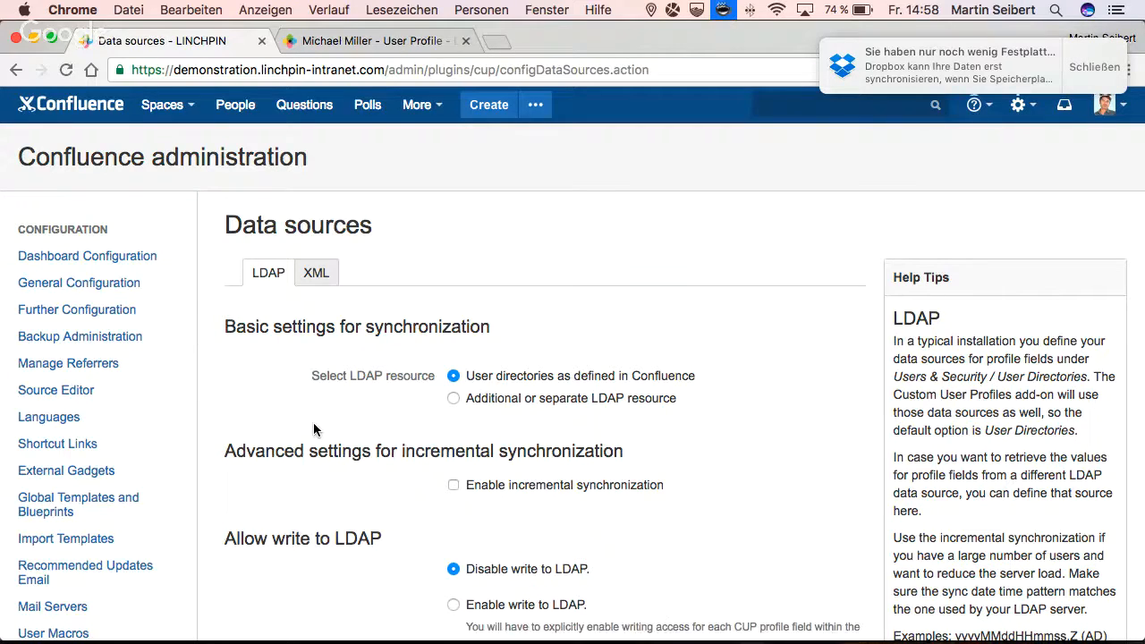
- Review the LDAP data source settings for synchronization, incremental synchronization and write access
{"action": "scroll", "coordinate": [313, 422], "scroll_direction": "down", "scroll_amount": 2}
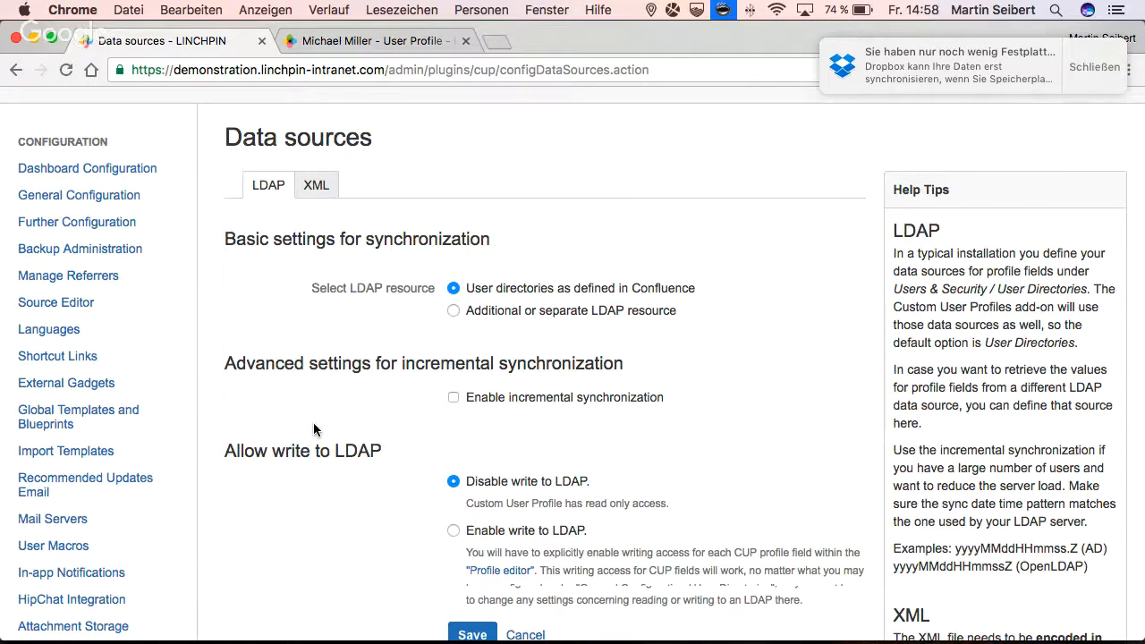
{"action": "scroll", "coordinate": [313, 430], "scroll_direction": "down", "scroll_amount": 1}
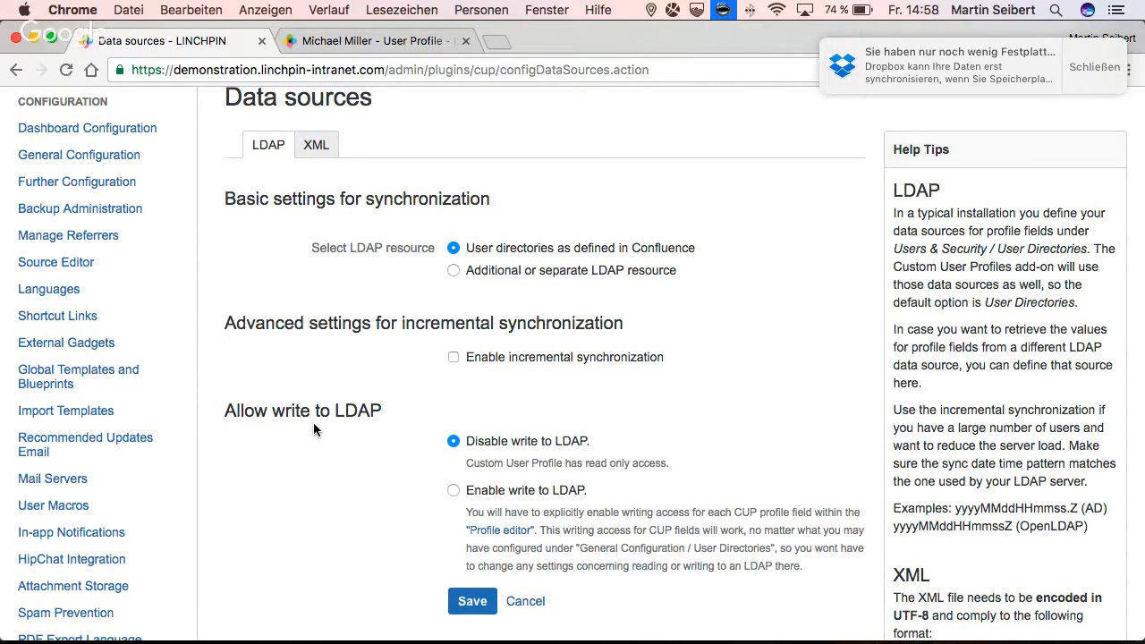
{"action": "scroll", "coordinate": [313, 429], "scroll_direction": "down", "scroll_amount": 2}
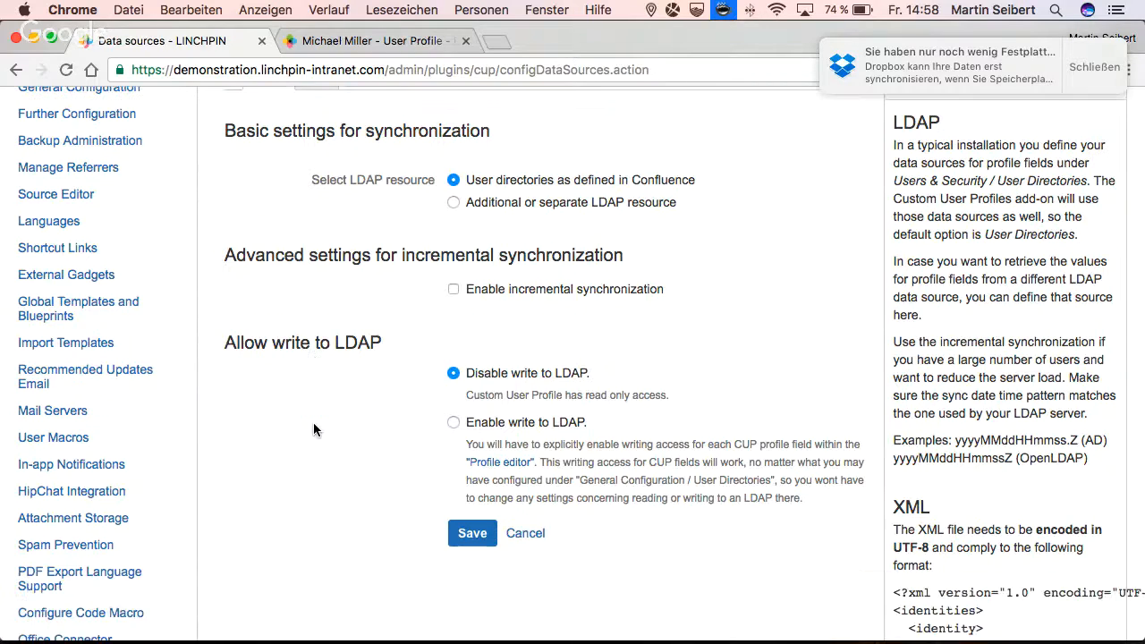
{"action": "scroll", "coordinate": [313, 429], "scroll_direction": "down", "scroll_amount": 1}
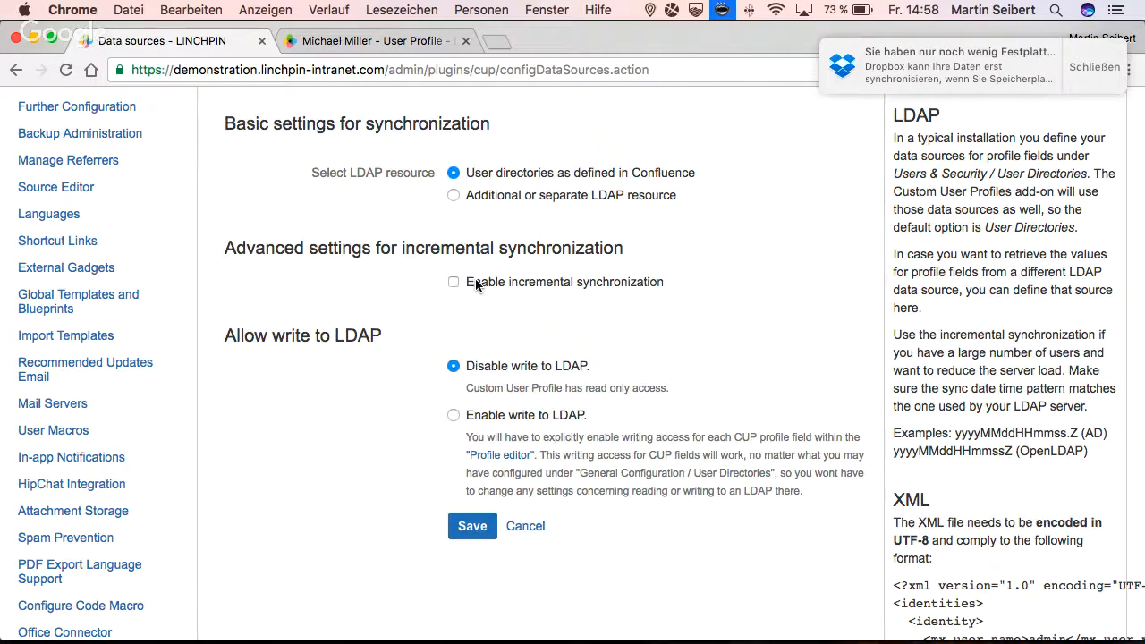
{"action": "scroll", "coordinate": [476, 283], "scroll_direction": "up", "scroll_amount": 2}
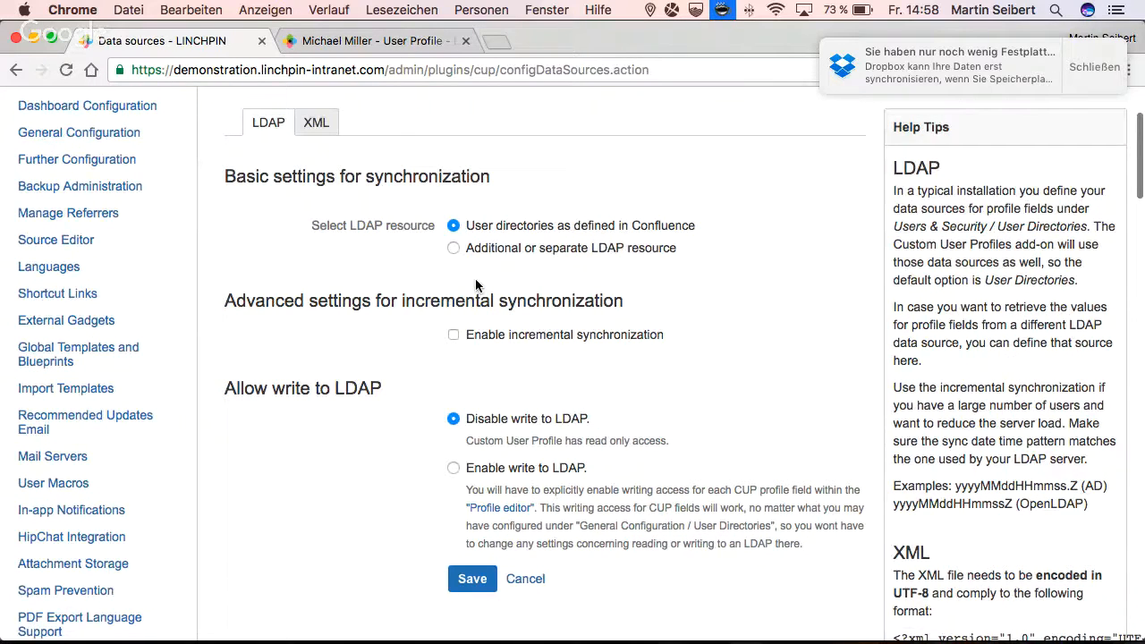
{"action": "scroll", "coordinate": [476, 284], "scroll_direction": "up", "scroll_amount": 4}
- Show the XML data source settings and review the file location, user tag, username tag and clearing options
{"action": "left_click", "coordinate": [314, 242]}
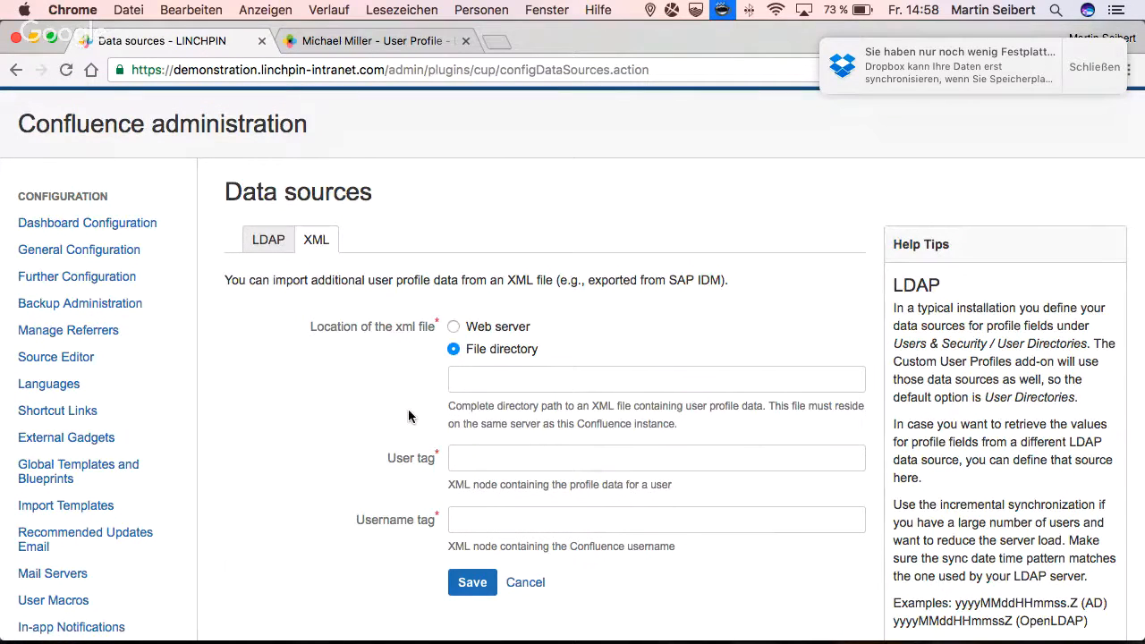
{"action": "scroll", "coordinate": [408, 408], "scroll_direction": "down", "scroll_amount": 4}
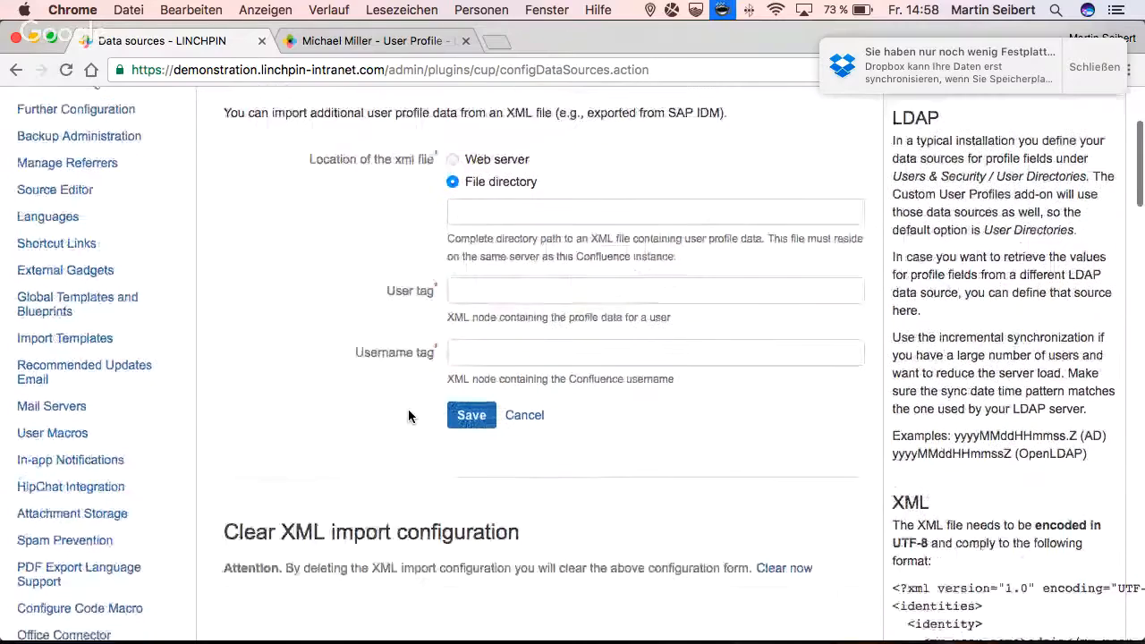
{"action": "scroll", "coordinate": [408, 411], "scroll_direction": "down", "scroll_amount": 2}
{"action": "scroll", "coordinate": [408, 411], "scroll_direction": "down", "scroll_amount": 2}
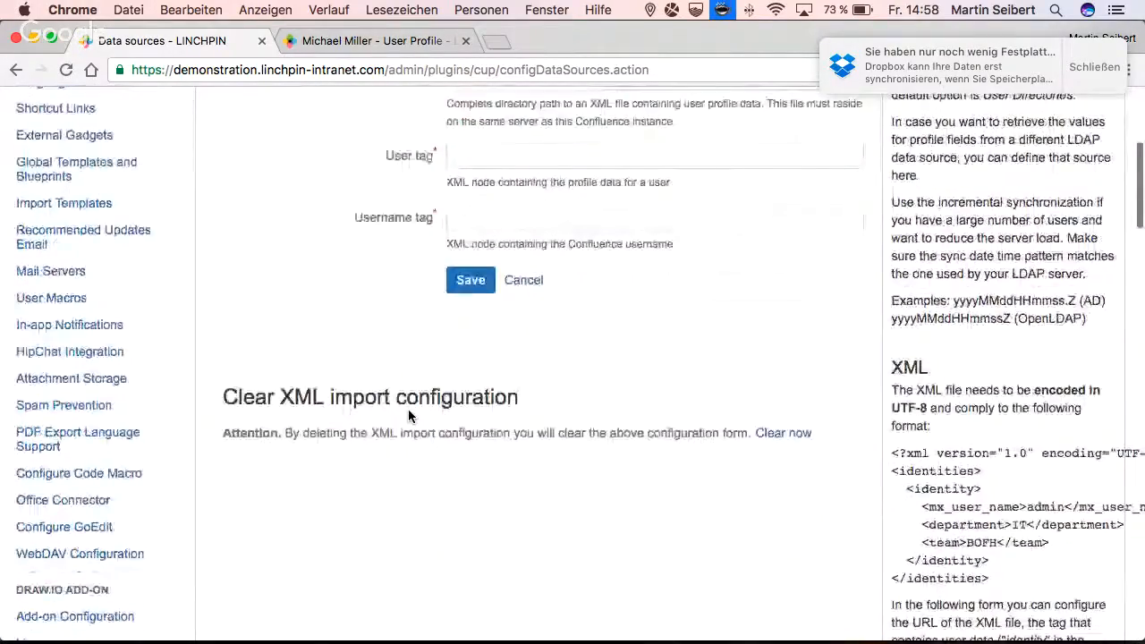
{"action": "scroll", "coordinate": [408, 409], "scroll_direction": "up", "scroll_amount": 5}
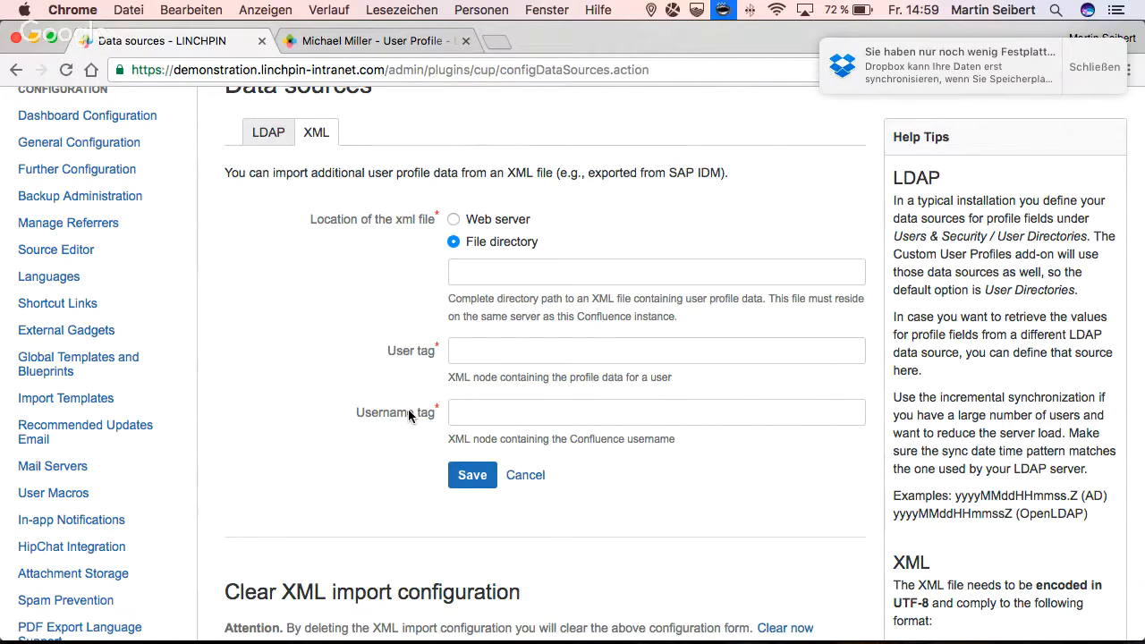
- Switch back to the intranet and create a new page titled "SAP experts"
{"action": "left_click", "coordinate": [323, 40]}
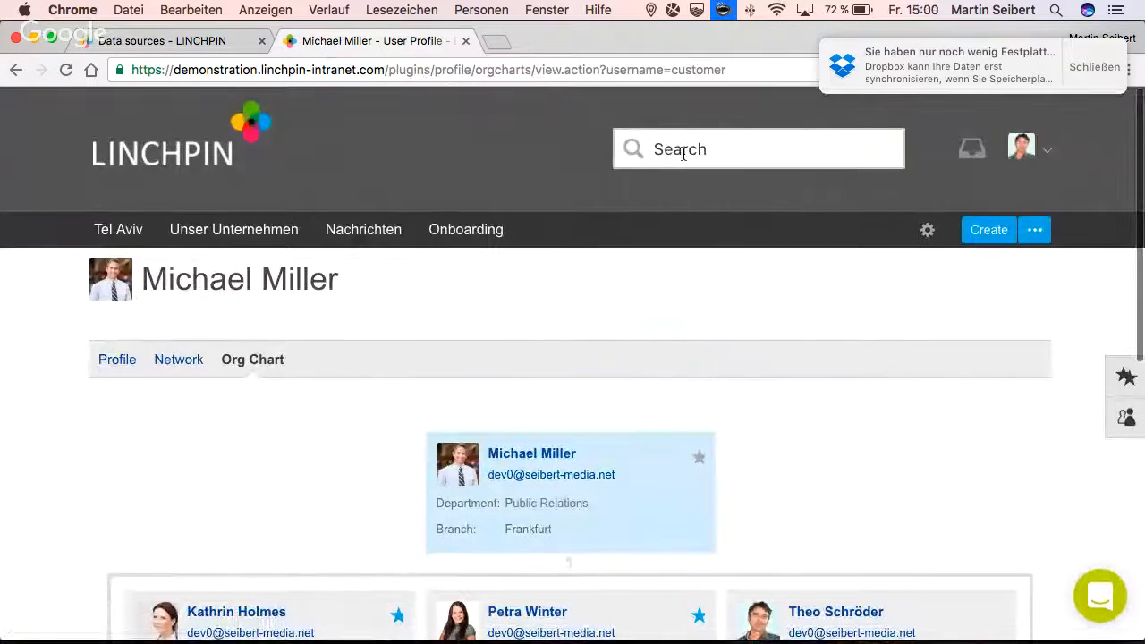
{"action": "left_click", "coordinate": [988, 233]}
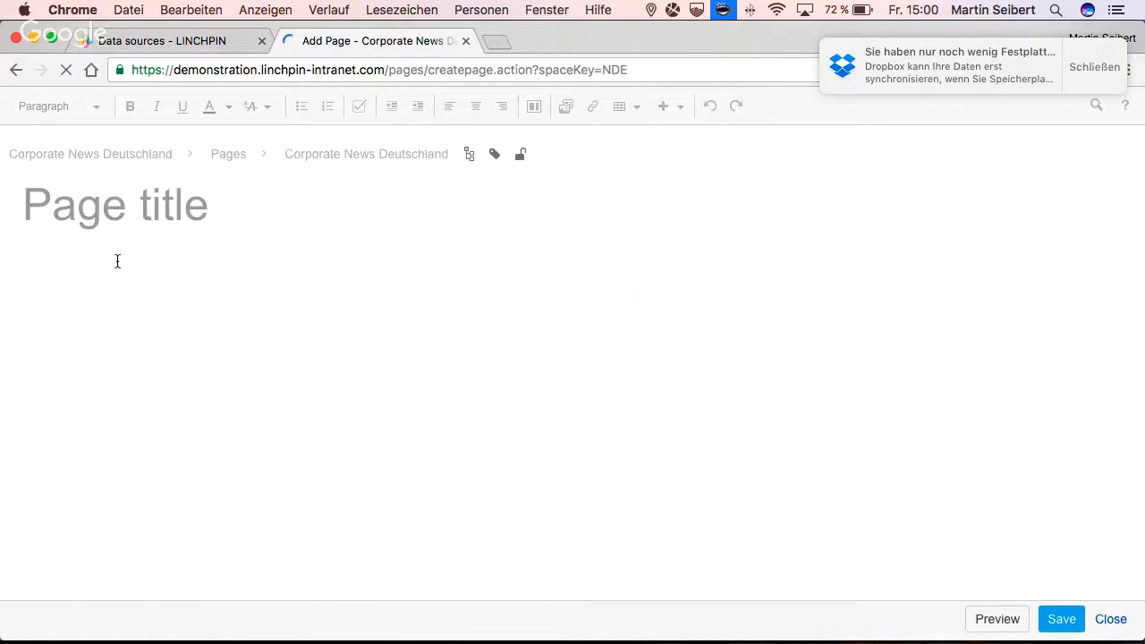
{"action": "type", "text": "SAP "}
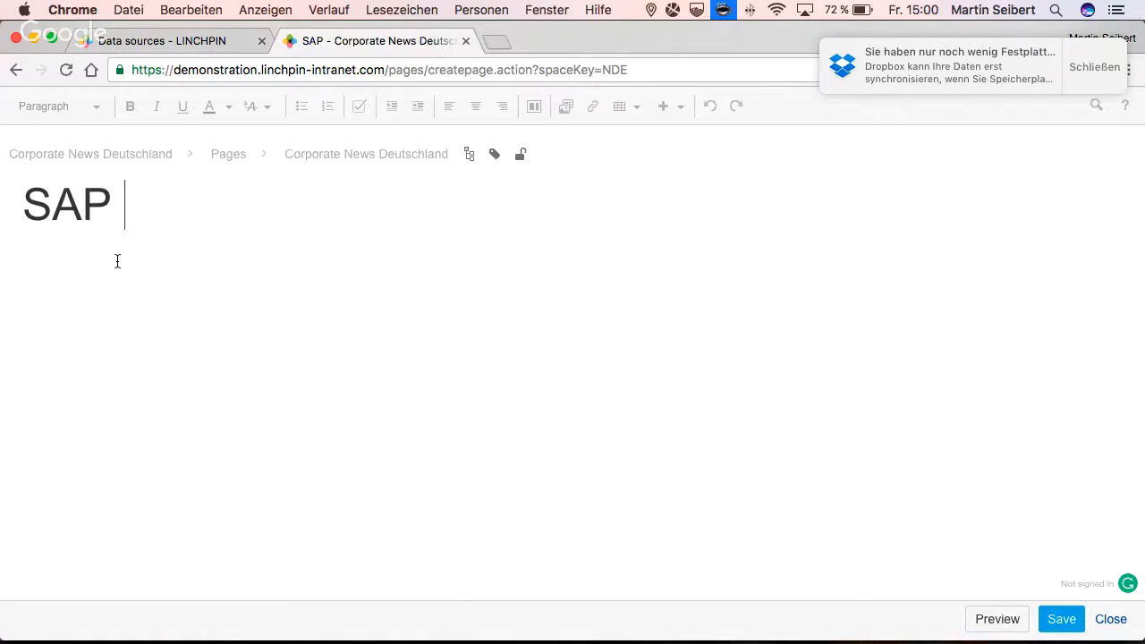
{"action": "type", "text": "experts"}
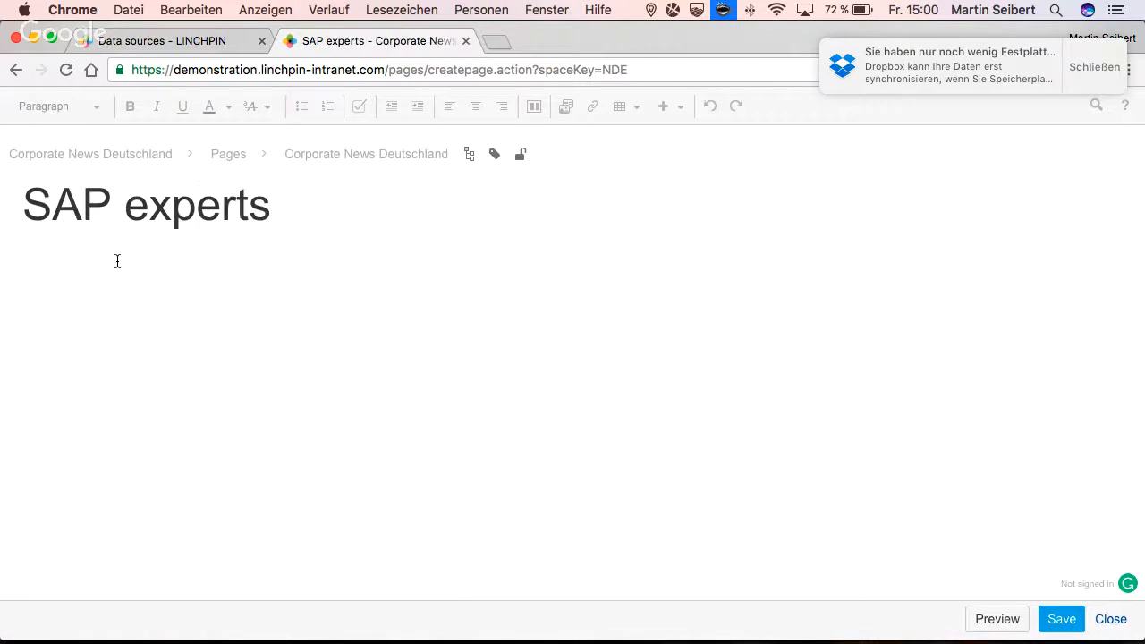
- Find the user macros from within the page body and choose Customized User List for insertion
{"action": "left_click", "coordinate": [39, 276]}
{"action": "type", "text": "{"}
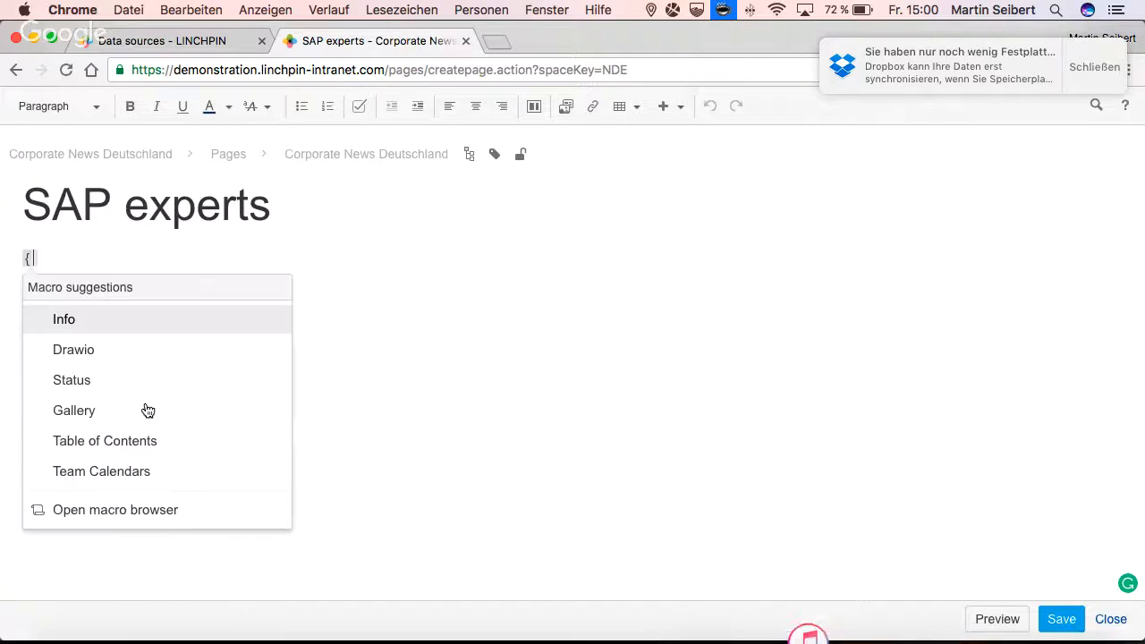
{"action": "type", "text": "user"}
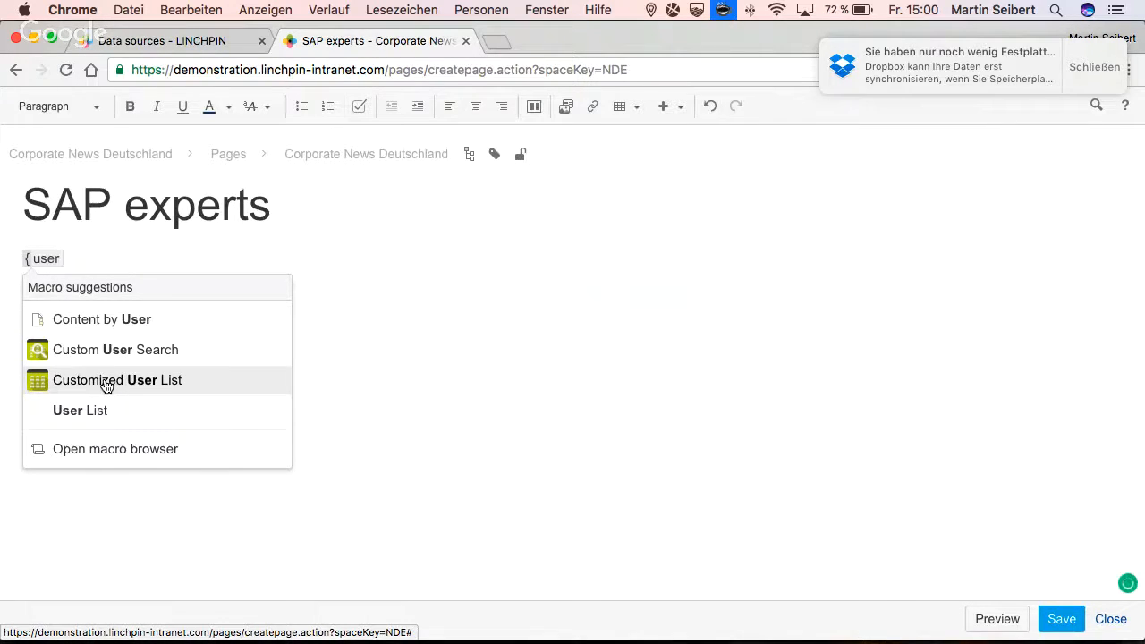
{"action": "left_click", "coordinate": [105, 383]}
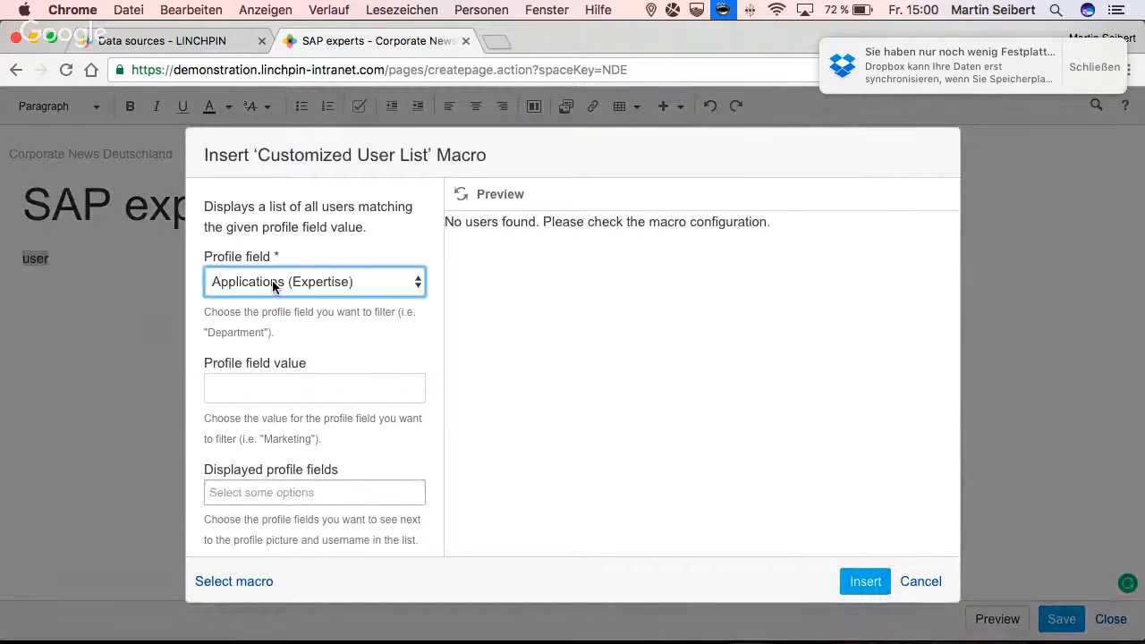
- Filter the user list by the profile field Applications (Expertise) with the value "SAP"
{"action": "left_click", "coordinate": [240, 387]}
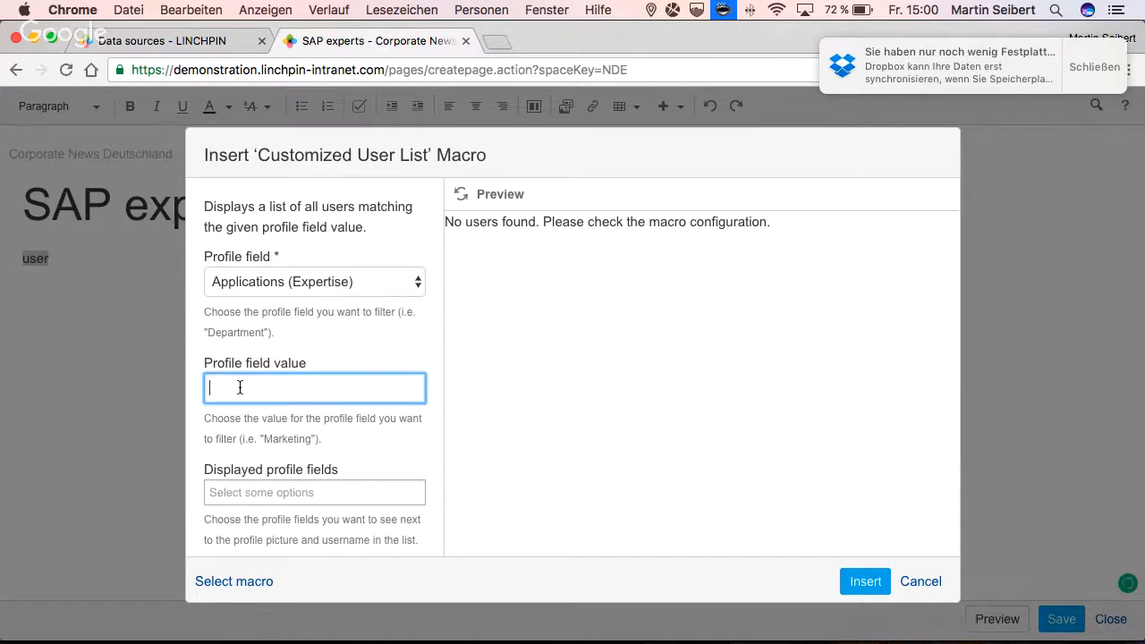
{"action": "left_click", "coordinate": [237, 282]}
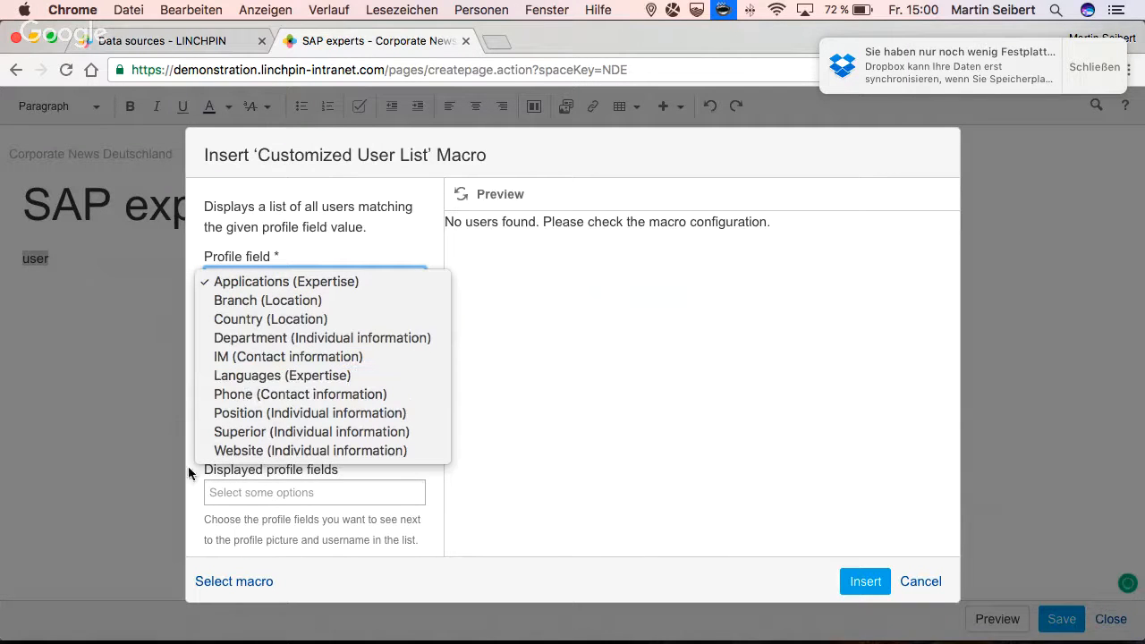
{"action": "left_click", "coordinate": [235, 391]}
{"action": "left_click", "coordinate": [236, 392]}
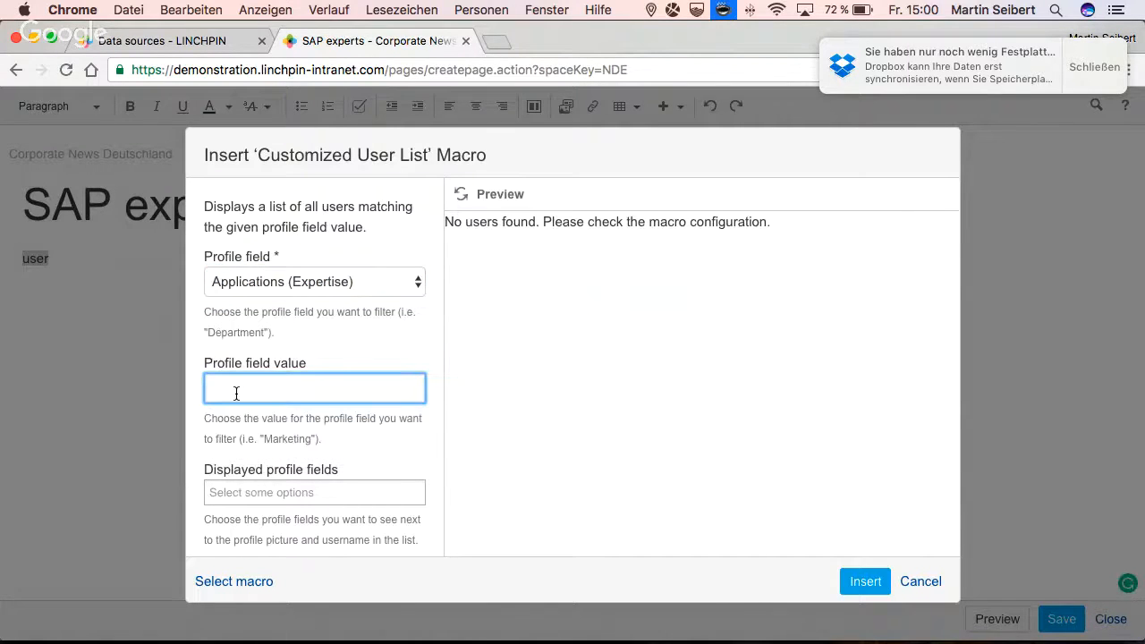
{"action": "type", "text": "SAP"}
- Show the Branch (Location) and Phone (Contact information) profile fields in the user list and refresh the preview
{"action": "scroll", "coordinate": [236, 394], "scroll_direction": "down", "scroll_amount": 1}
{"action": "left_click", "coordinate": [226, 454]}
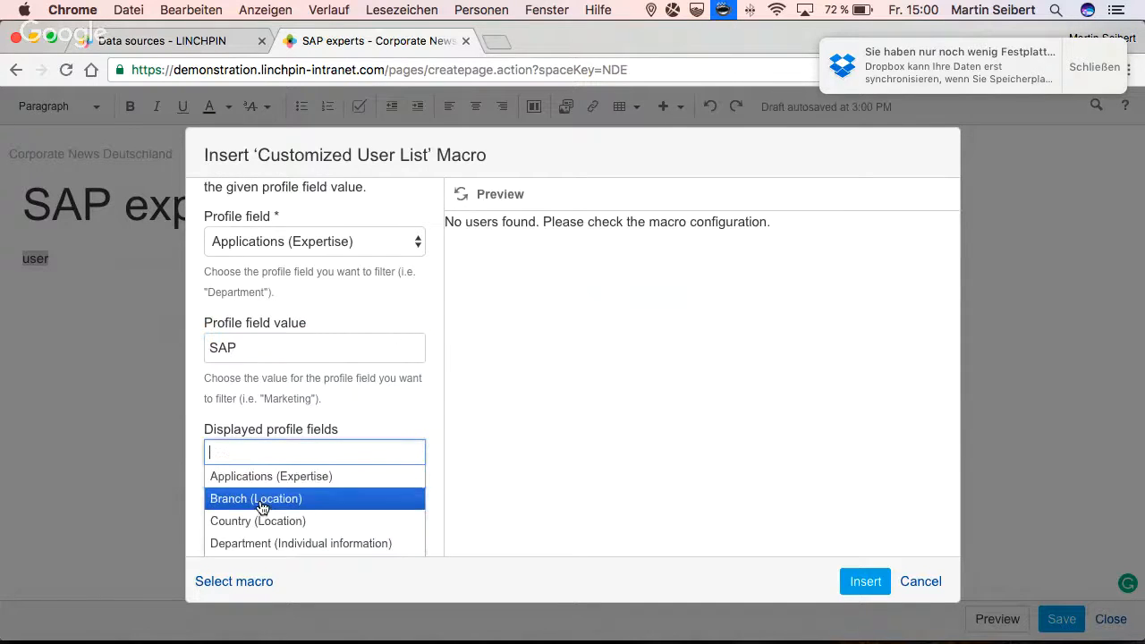
{"action": "scroll", "coordinate": [262, 507], "scroll_direction": "down", "scroll_amount": 1}
{"action": "scroll", "coordinate": [262, 507], "scroll_direction": "up", "scroll_amount": 1}
{"action": "left_click", "coordinate": [249, 490]}
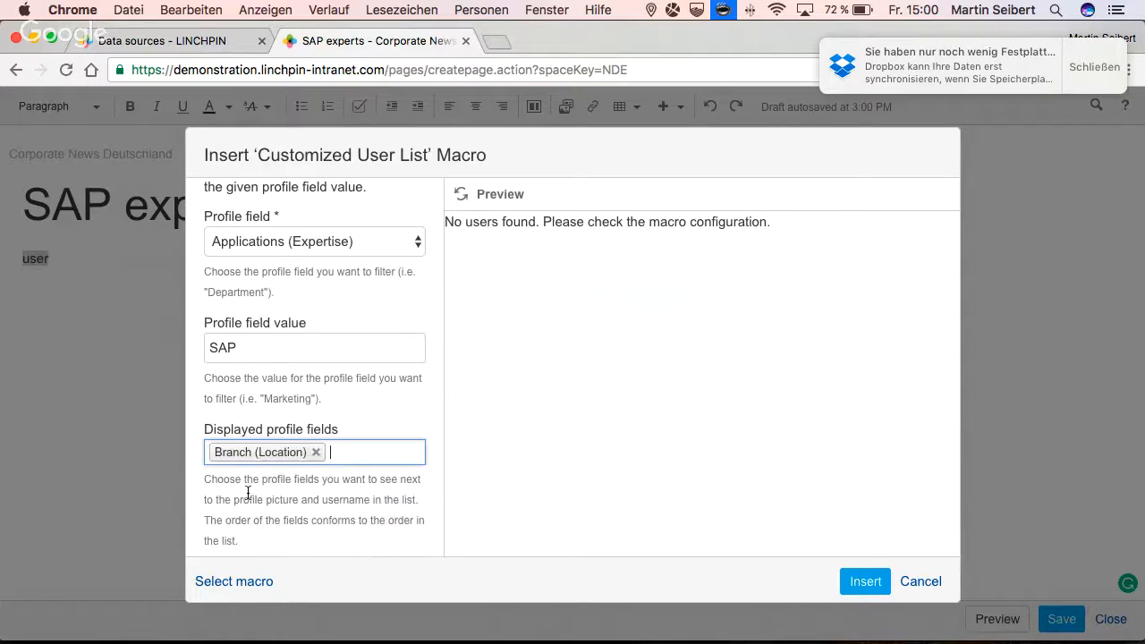
{"action": "left_click", "coordinate": [349, 450]}
{"action": "scroll", "coordinate": [326, 517], "scroll_direction": "down", "scroll_amount": 1}
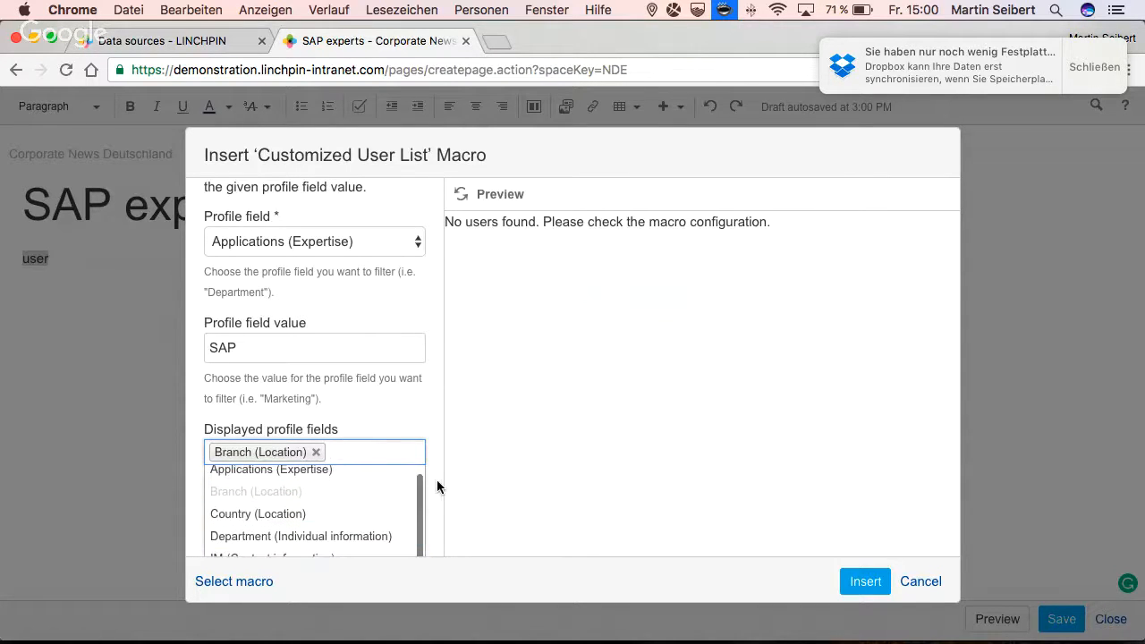
{"action": "scroll", "coordinate": [441, 487], "scroll_direction": "down", "scroll_amount": 3}
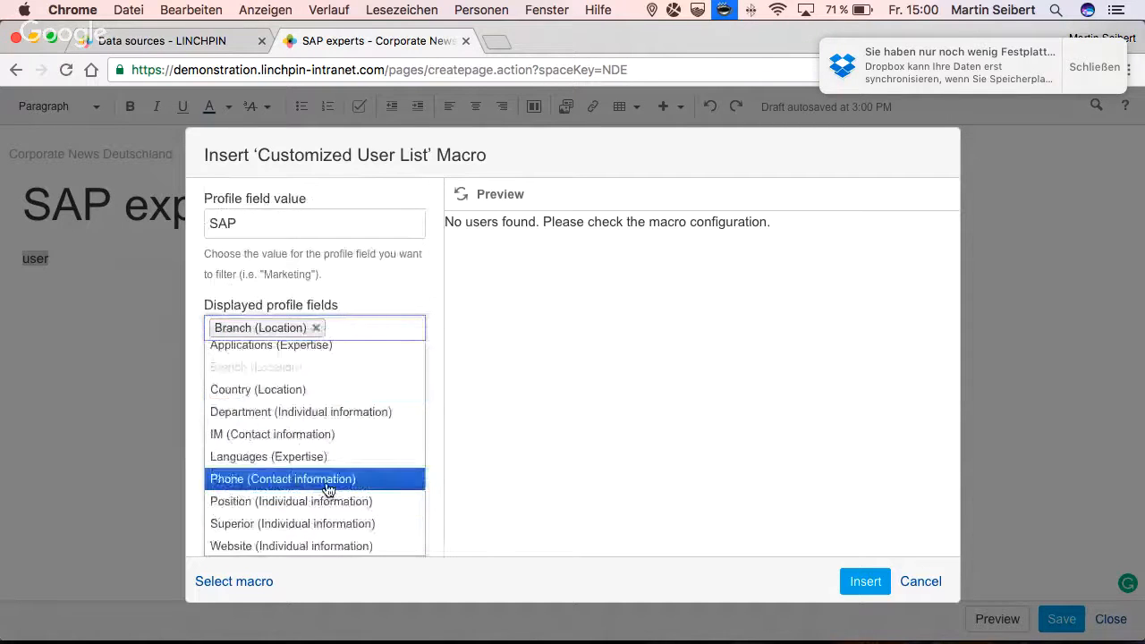
{"action": "left_click", "coordinate": [327, 482]}
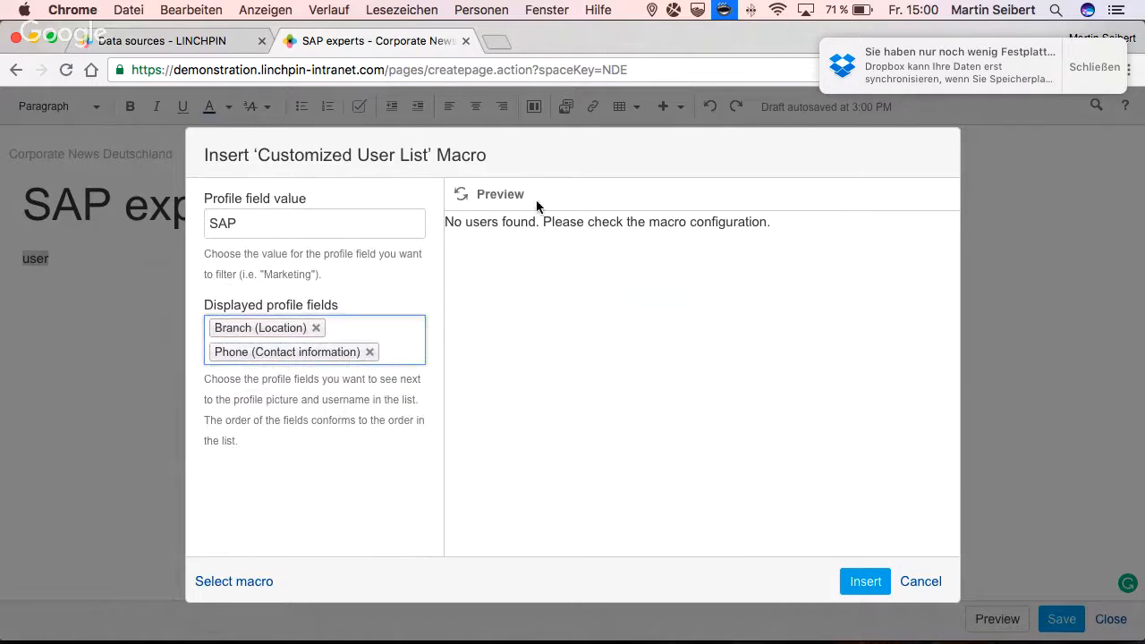
{"action": "left_click", "coordinate": [460, 195]}
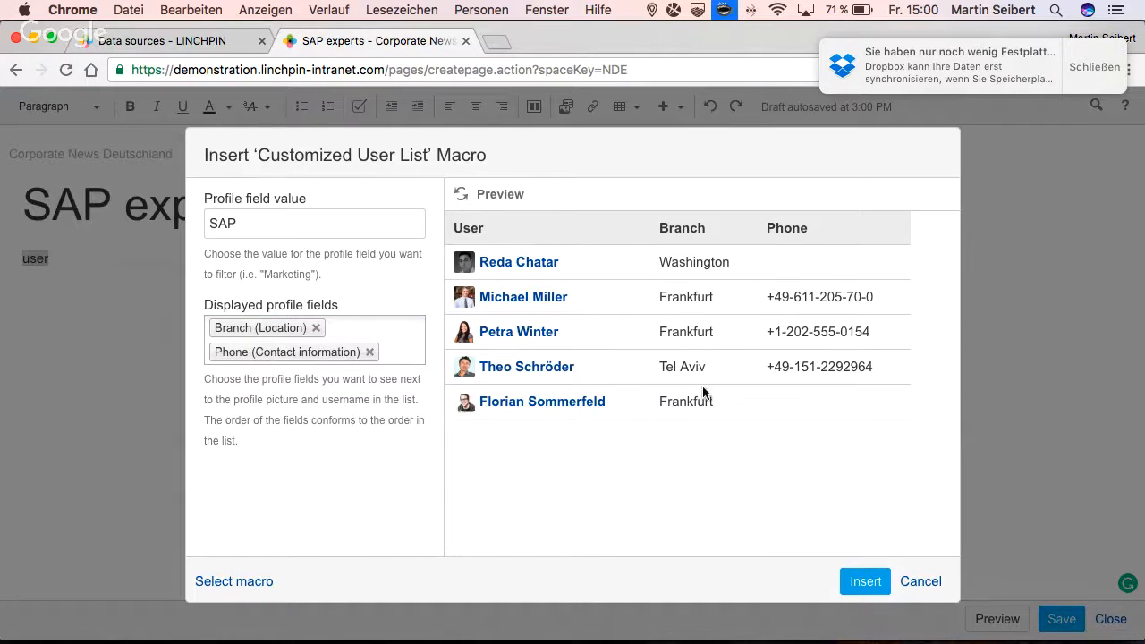
- Insert the configured Customized User List macro, save the SAP experts page and view the published user table
{"action": "left_click", "coordinate": [864, 581]}
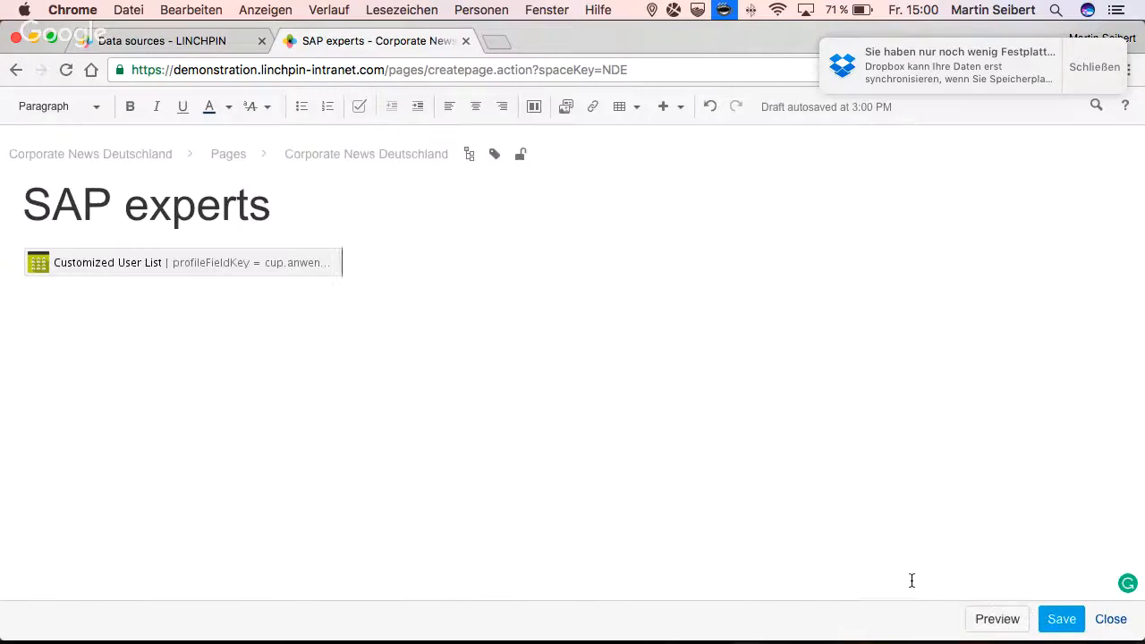
{"action": "left_click", "coordinate": [1048, 619]}
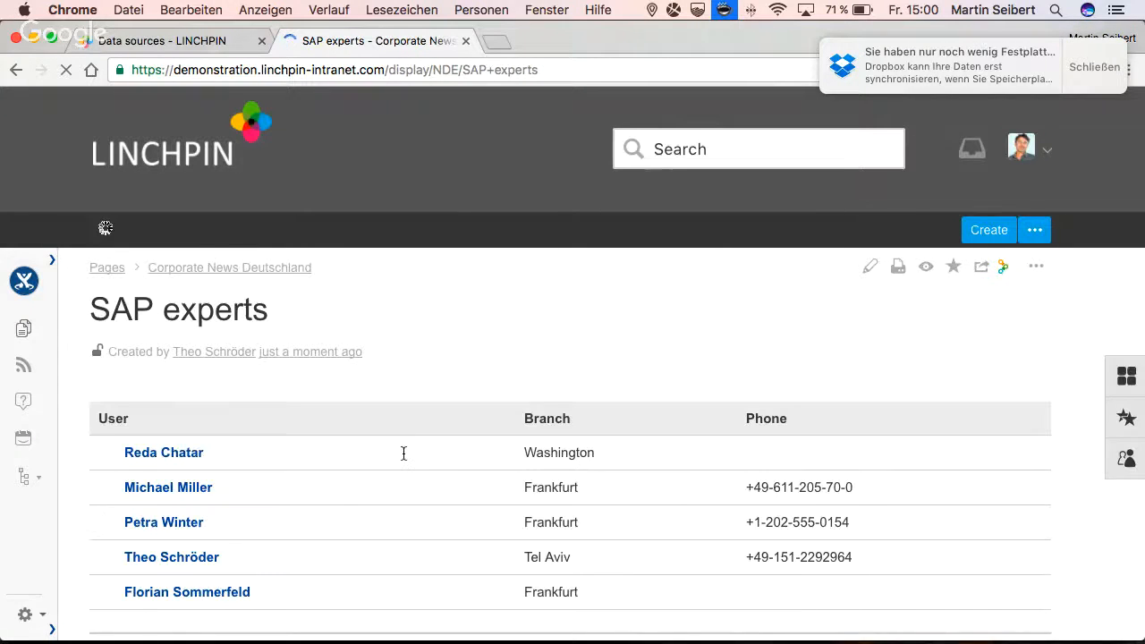
{"action": "scroll", "coordinate": [403, 453], "scroll_direction": "down", "scroll_amount": 2}
{"action": "scroll", "coordinate": [404, 453], "scroll_direction": "down", "scroll_amount": 3}
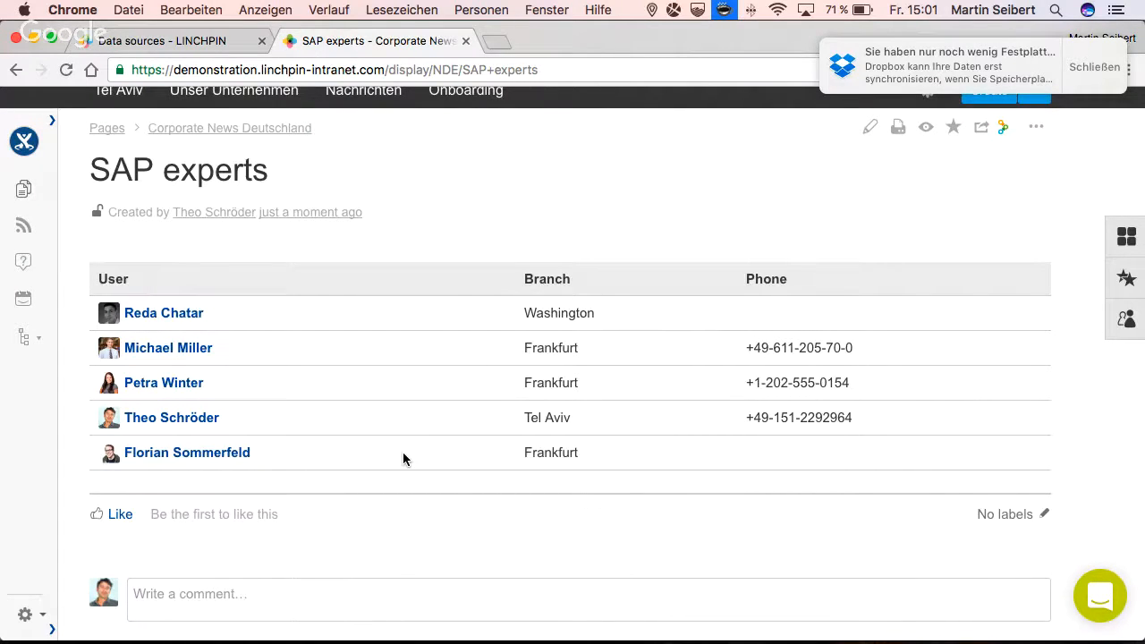
- Edit the page, add a Custom User Search macro below the user list and save the page
{"action": "left_click", "coordinate": [870, 134]}
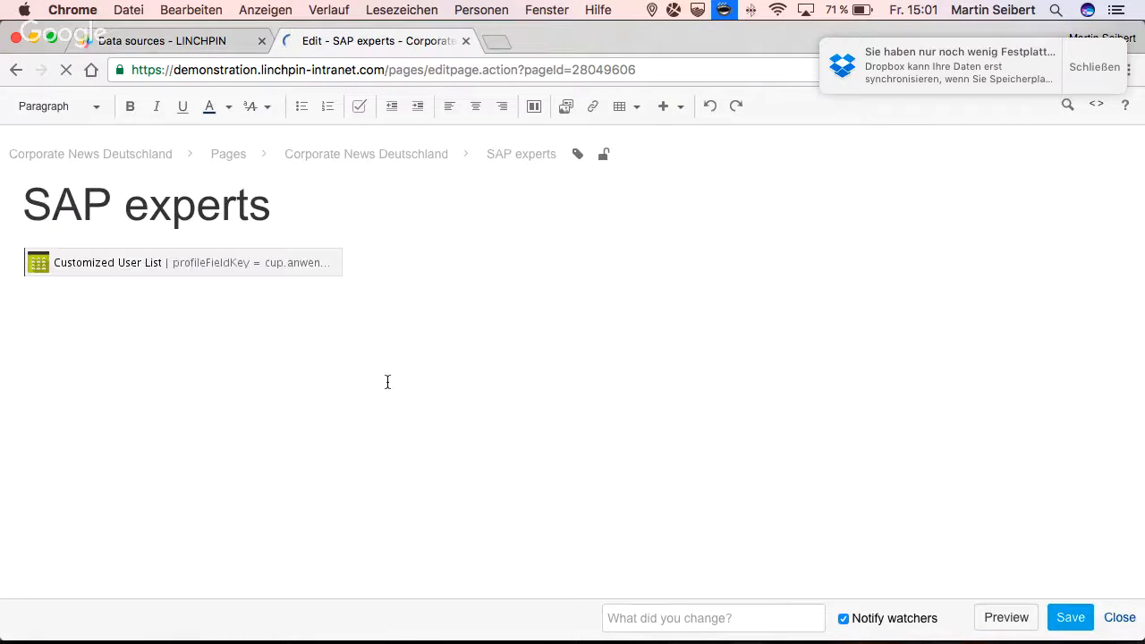
{"action": "left_click", "coordinate": [364, 265]}
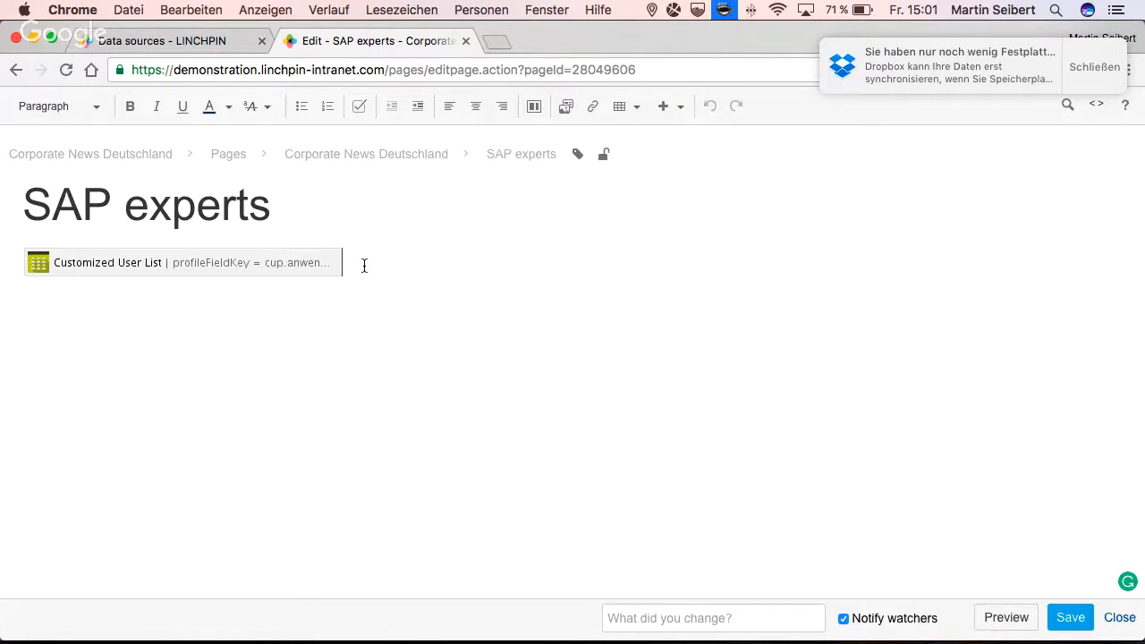
{"action": "key", "text": "Return"}
{"action": "type", "text": "{"}
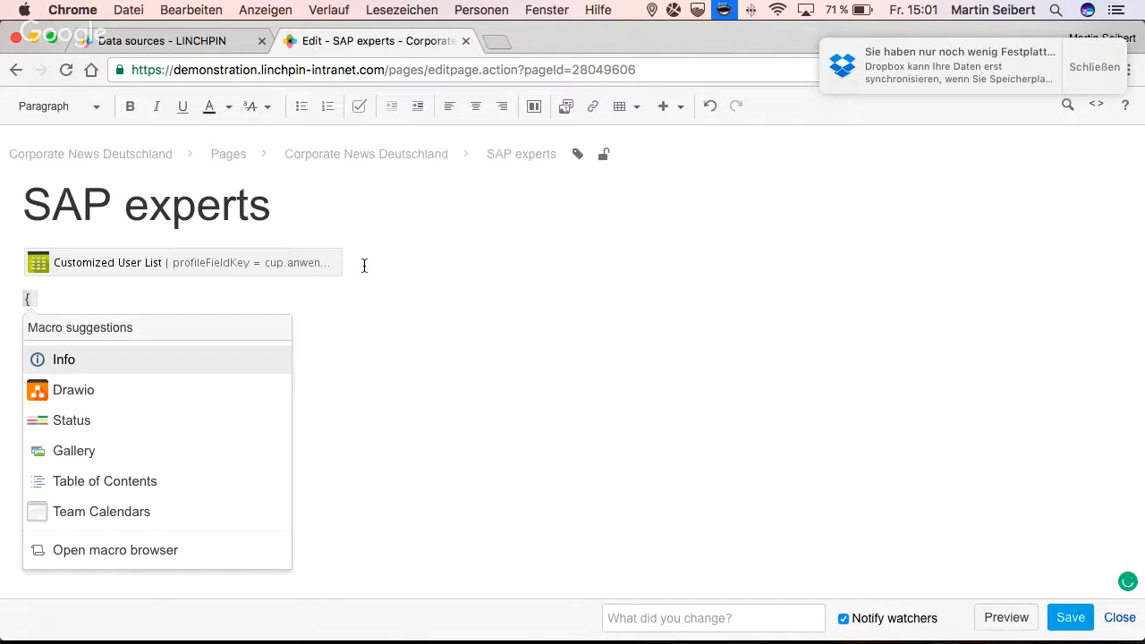
{"action": "type", "text": "user"}
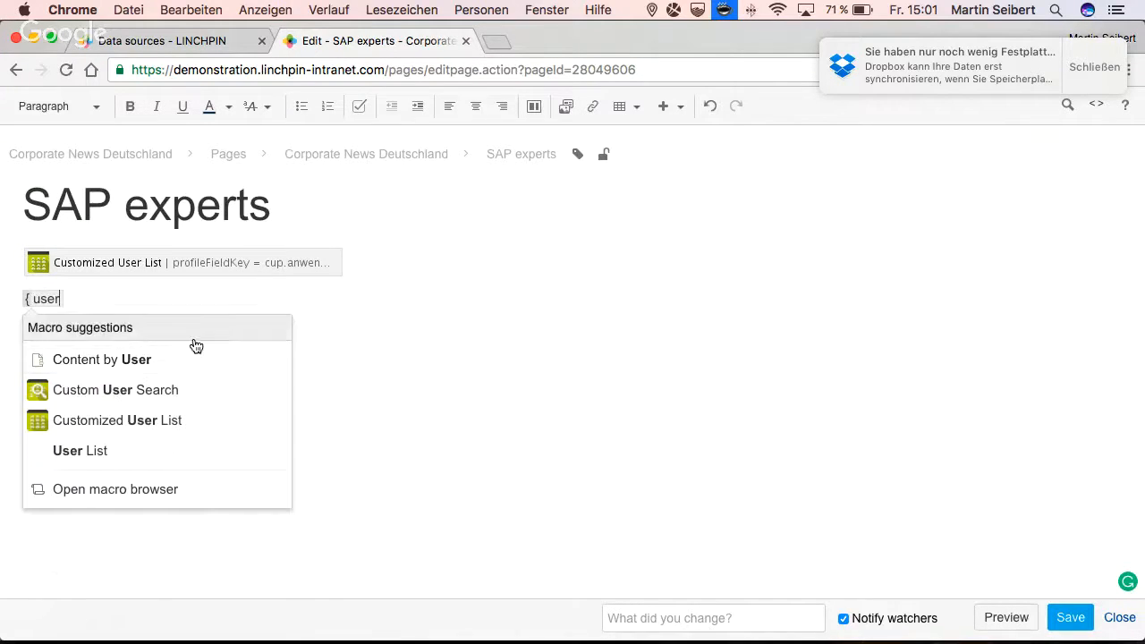
{"action": "left_click", "coordinate": [103, 389]}
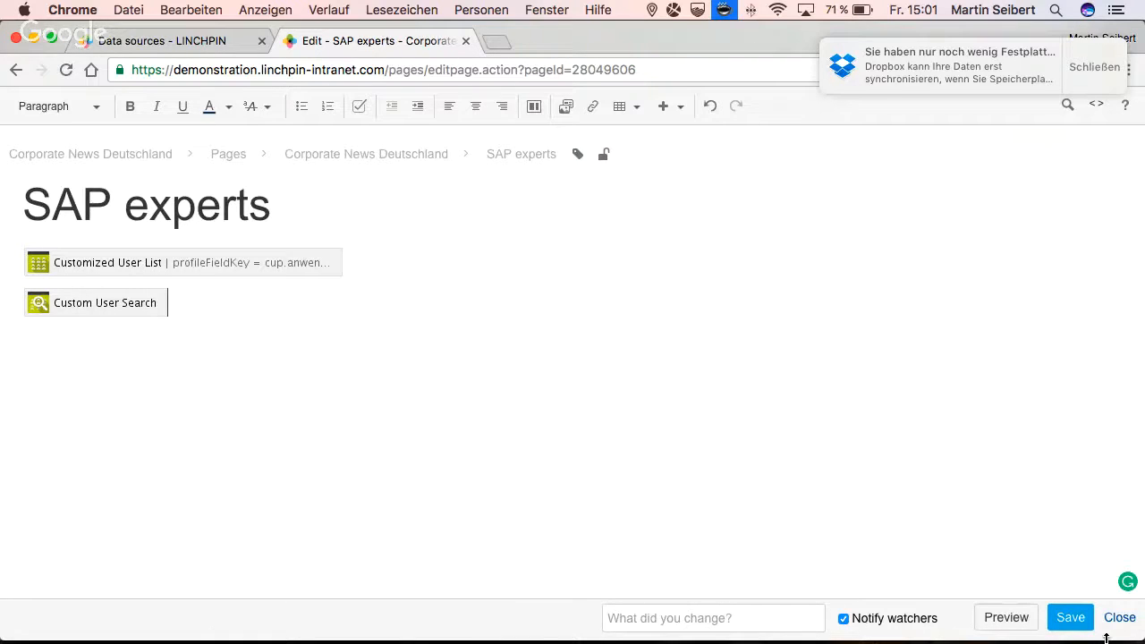
{"action": "left_click", "coordinate": [1071, 617]}
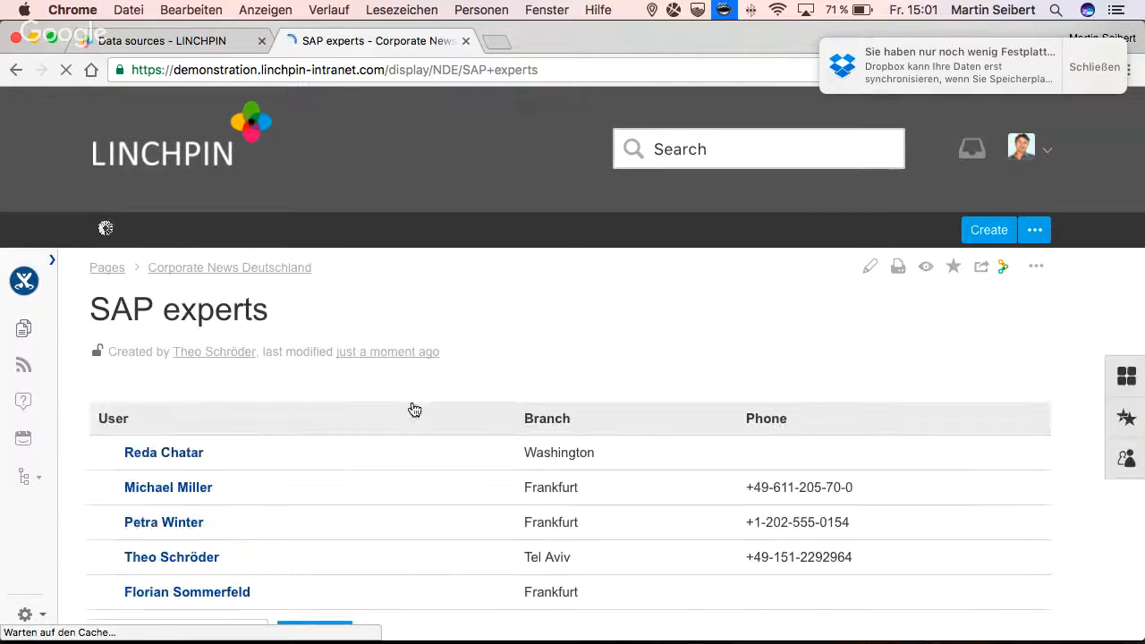
- Reopen the page for editing, open the Custom User Search macro's settings and review its user group, search, display and filtering options
{"action": "left_click", "coordinate": [870, 267]}
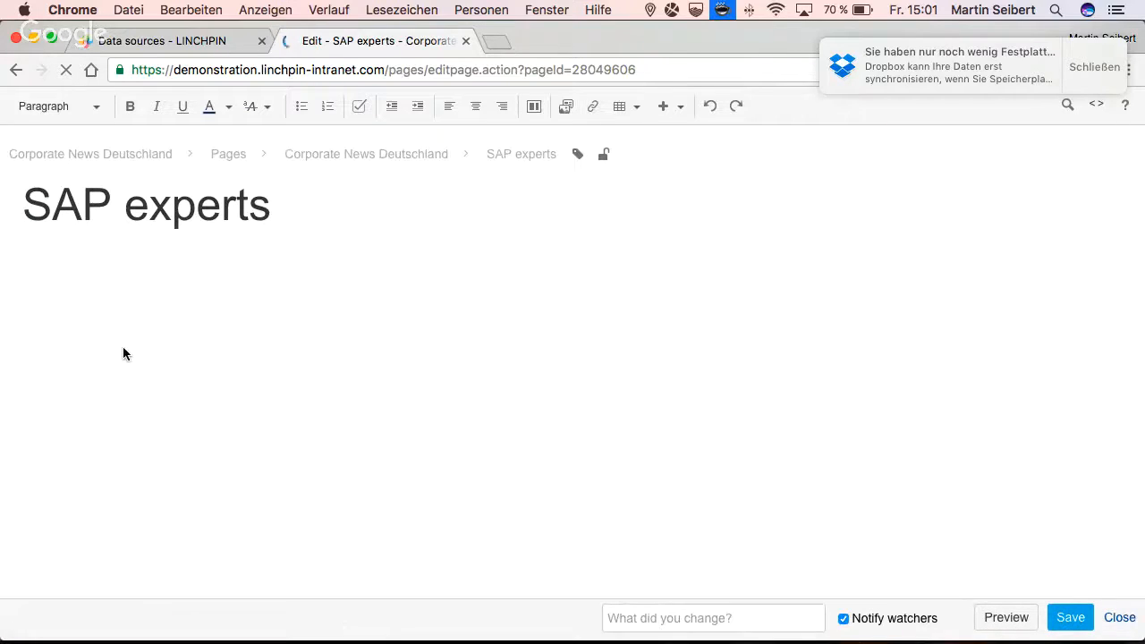
{"action": "left_click", "coordinate": [75, 304]}
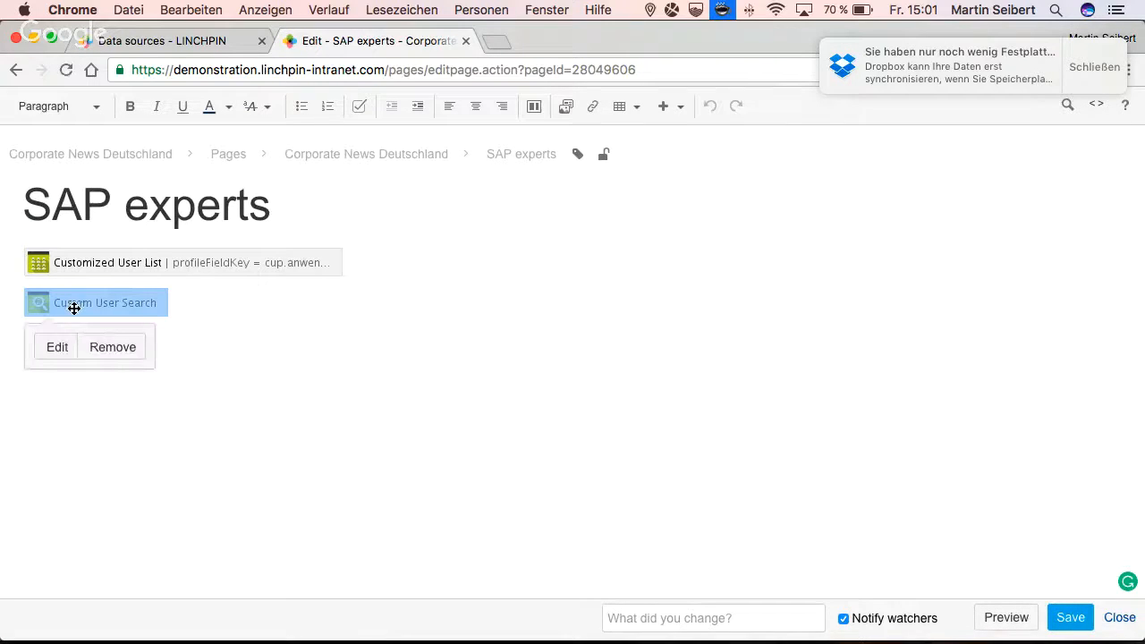
{"action": "left_click", "coordinate": [60, 345]}
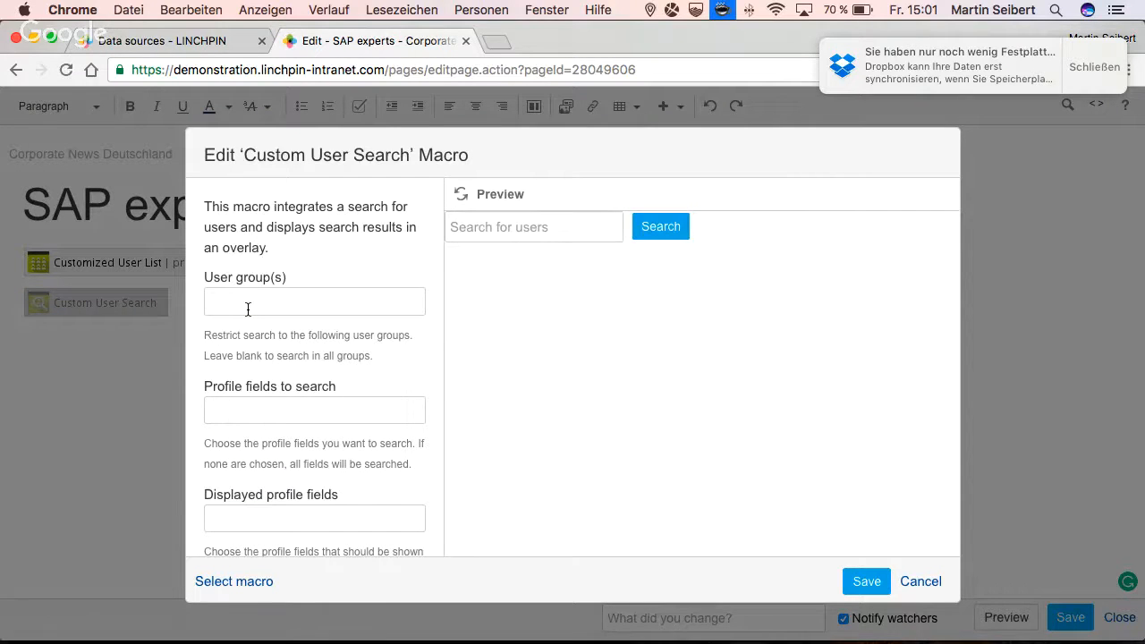
{"action": "scroll", "coordinate": [248, 309], "scroll_direction": "down", "scroll_amount": 1}
{"action": "scroll", "coordinate": [248, 310], "scroll_direction": "up", "scroll_amount": 1}
{"action": "scroll", "coordinate": [254, 352], "scroll_direction": "down", "scroll_amount": 2}
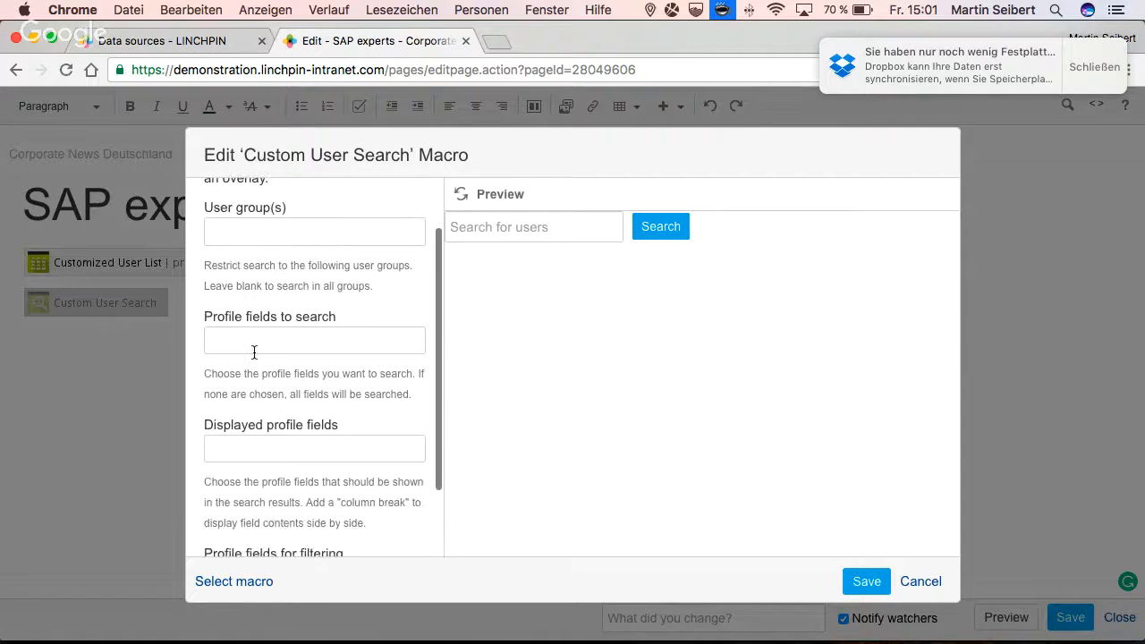
{"action": "scroll", "coordinate": [254, 351], "scroll_direction": "up", "scroll_amount": 1}
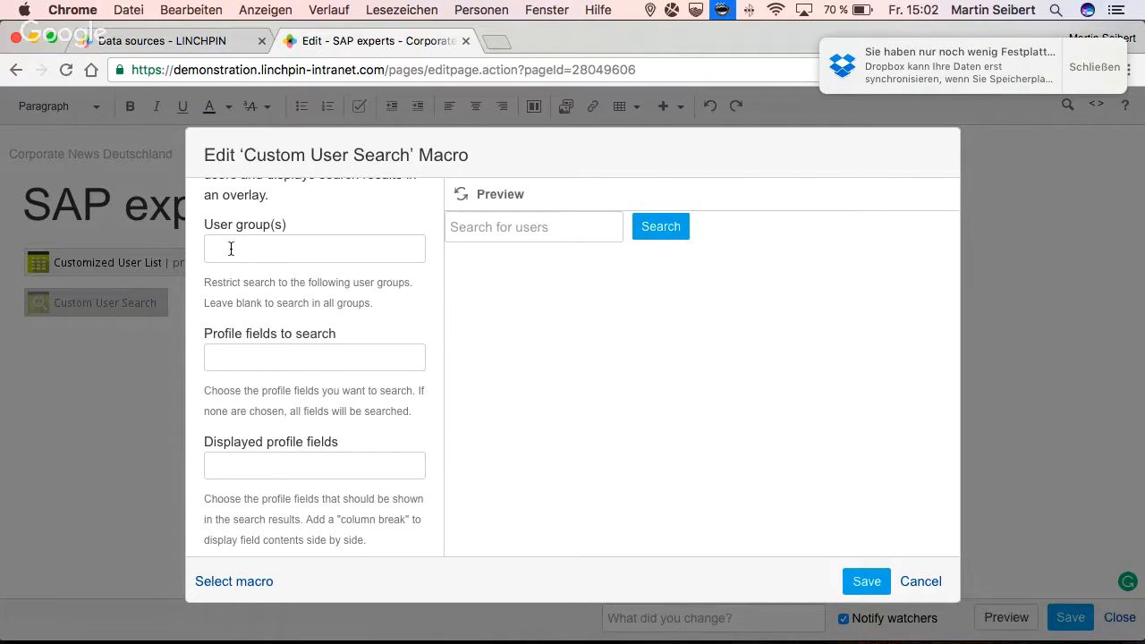
{"action": "scroll", "coordinate": [280, 378], "scroll_direction": "down", "scroll_amount": 1}
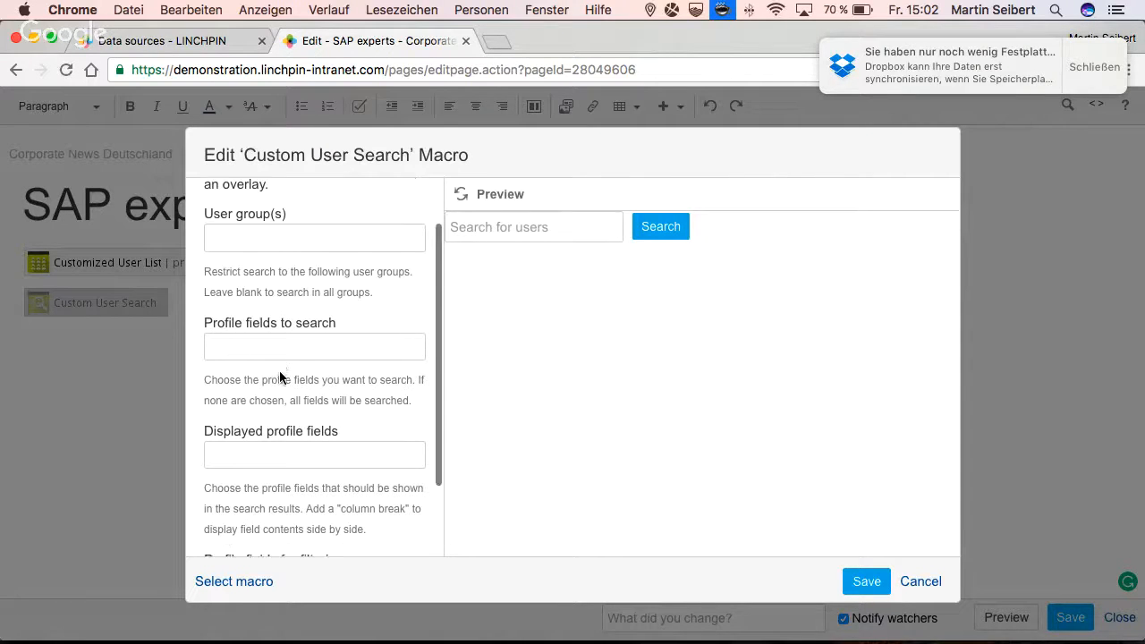
{"action": "scroll", "coordinate": [280, 377], "scroll_direction": "down", "scroll_amount": 3}
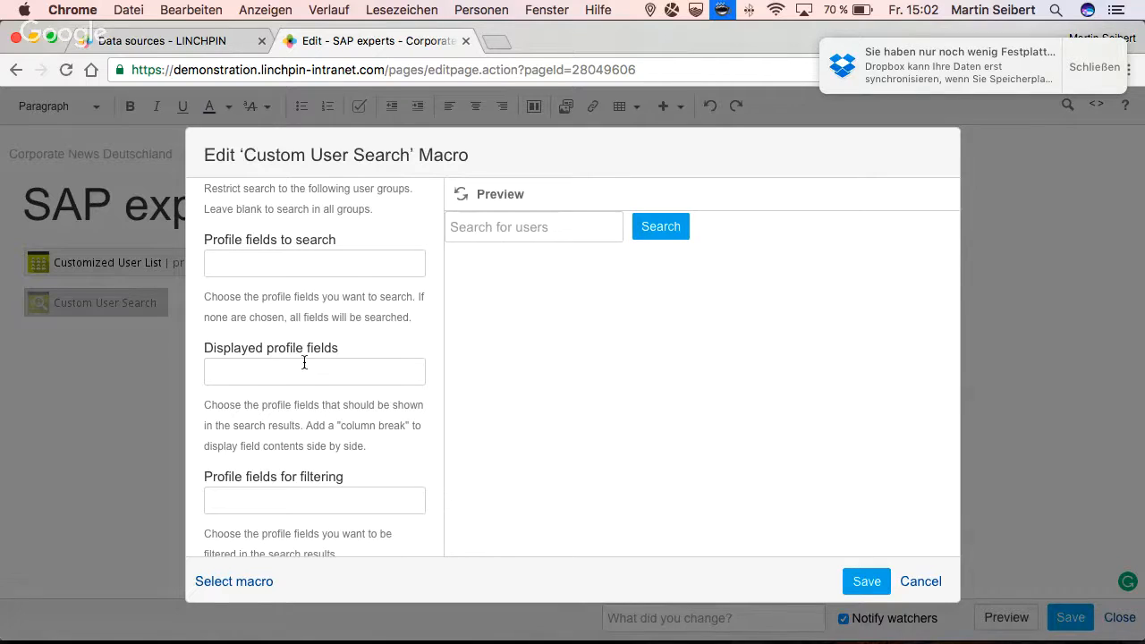
{"action": "scroll", "coordinate": [305, 363], "scroll_direction": "down", "scroll_amount": 1}
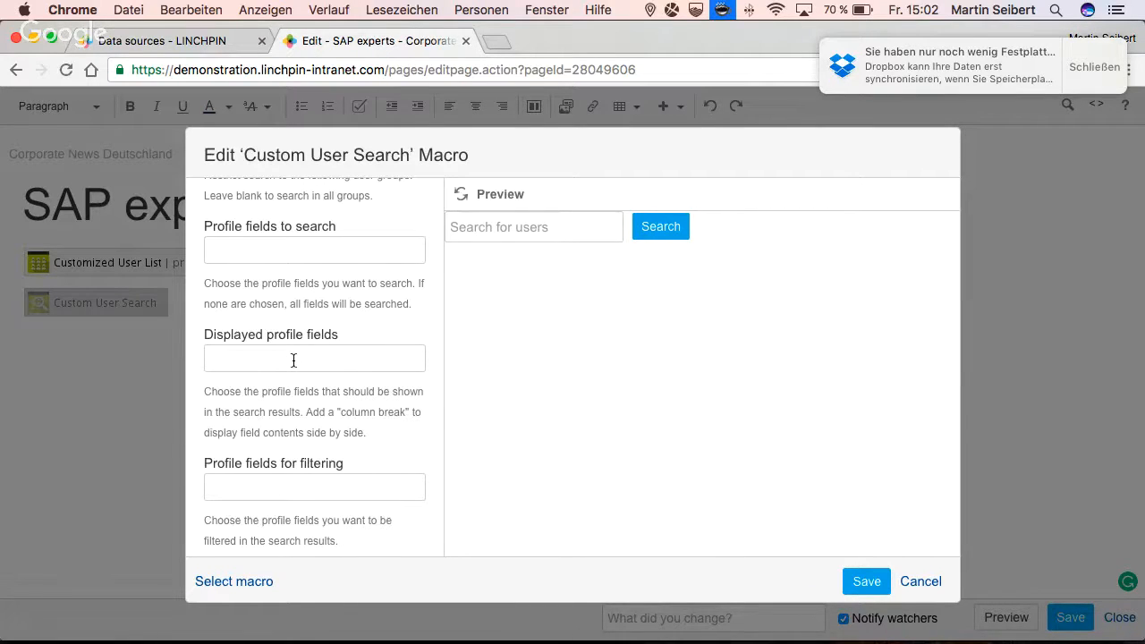
- Set the user search's profile fields for filtering to Branch (Location) and Applications (Expertise)
{"action": "left_click", "coordinate": [261, 487]}
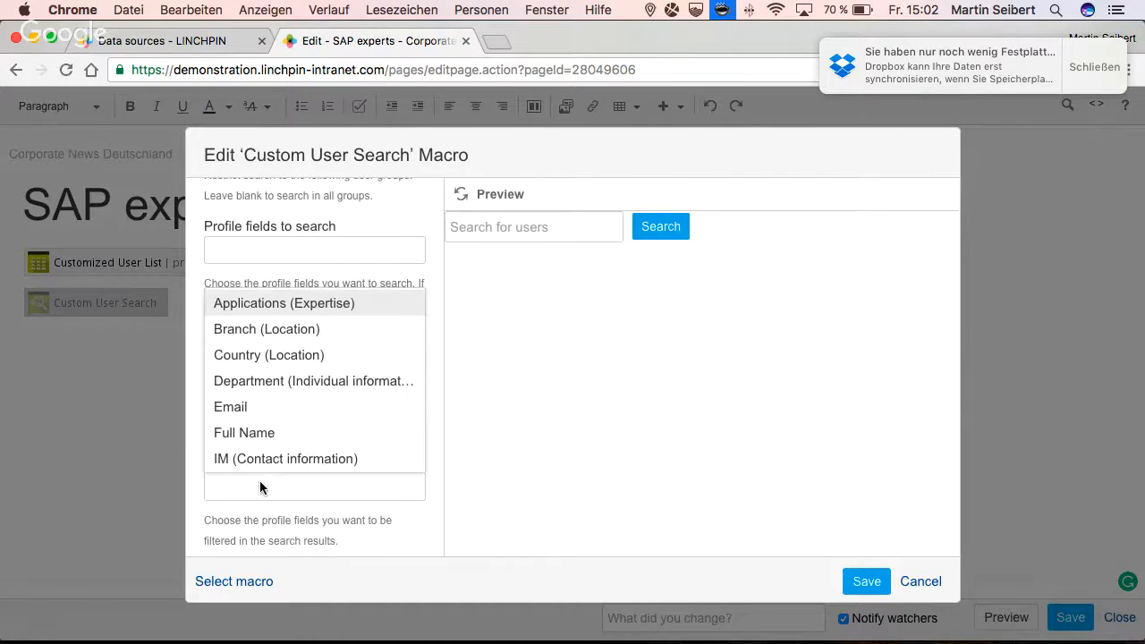
{"action": "left_click", "coordinate": [247, 333]}
{"action": "left_click", "coordinate": [353, 481]}
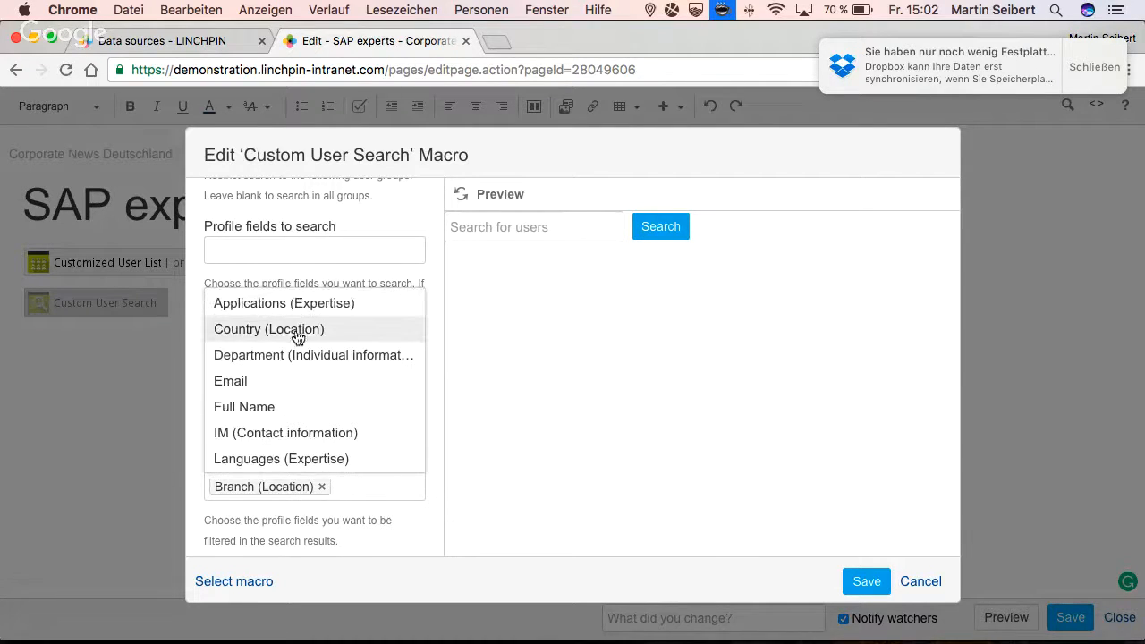
{"action": "left_click", "coordinate": [295, 305]}
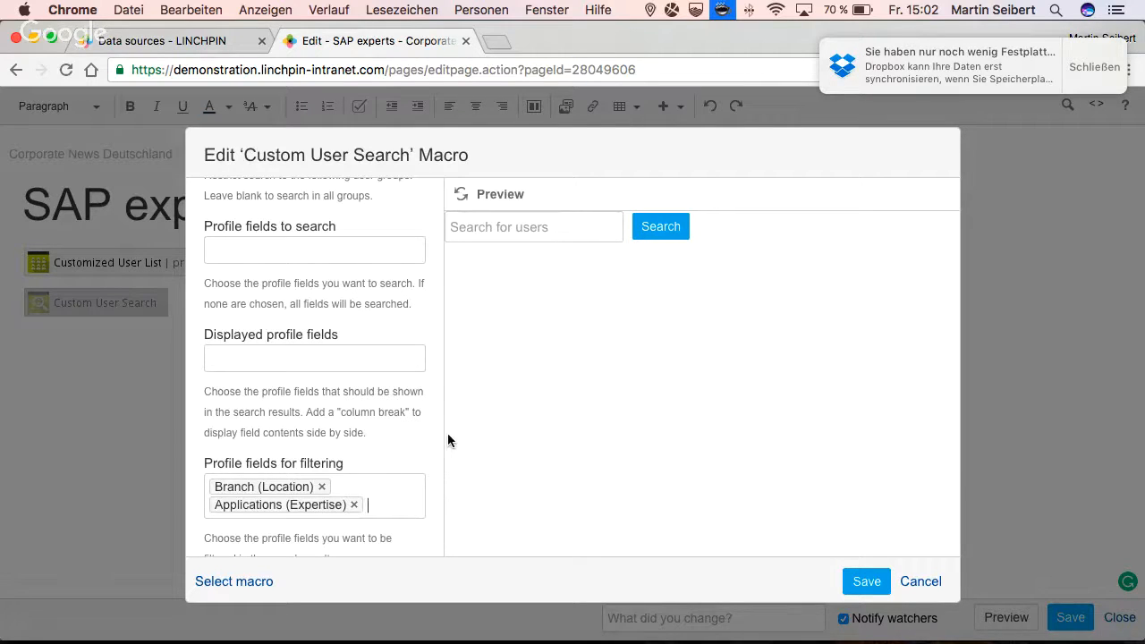
- Set the user search's displayed profile fields to Branch (Location) and Applications (Expertise), and refresh the preview
{"action": "left_click", "coordinate": [239, 361]}
{"action": "type", "text": "bran"}
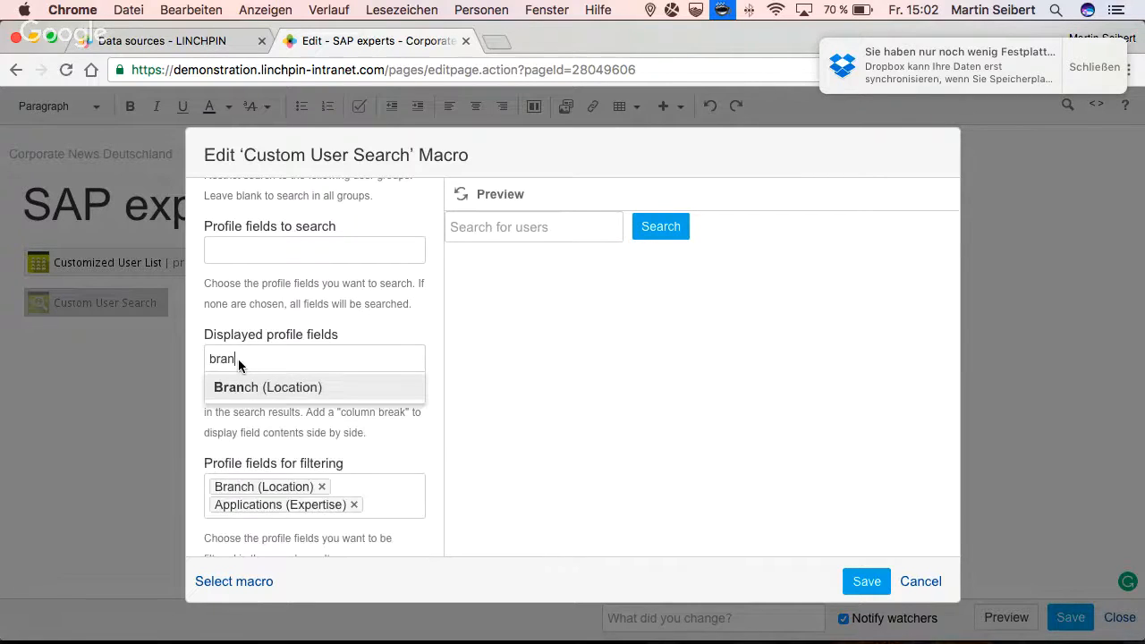
{"action": "key", "text": "Return"}
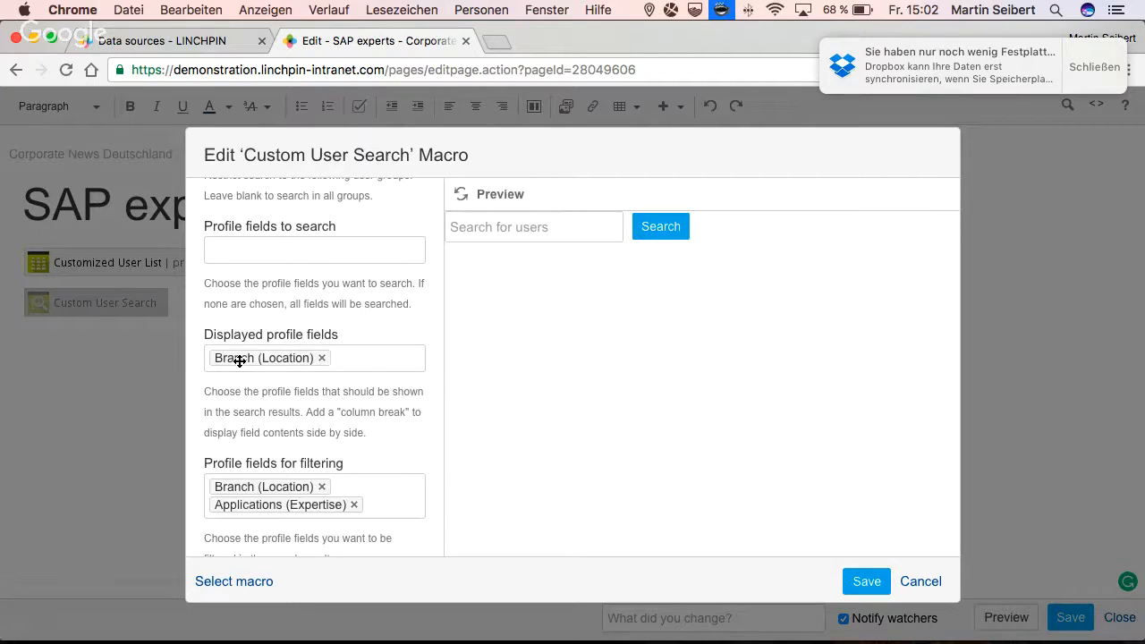
{"action": "type", "text": "app"}
{"action": "key", "text": "Return"}
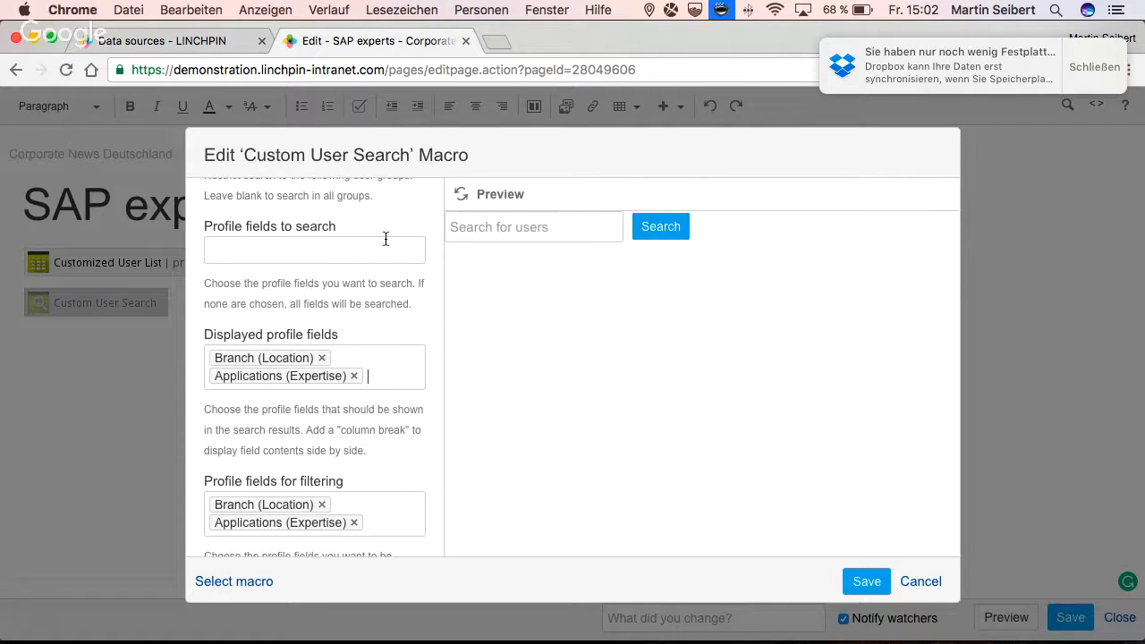
{"action": "left_click", "coordinate": [460, 195]}
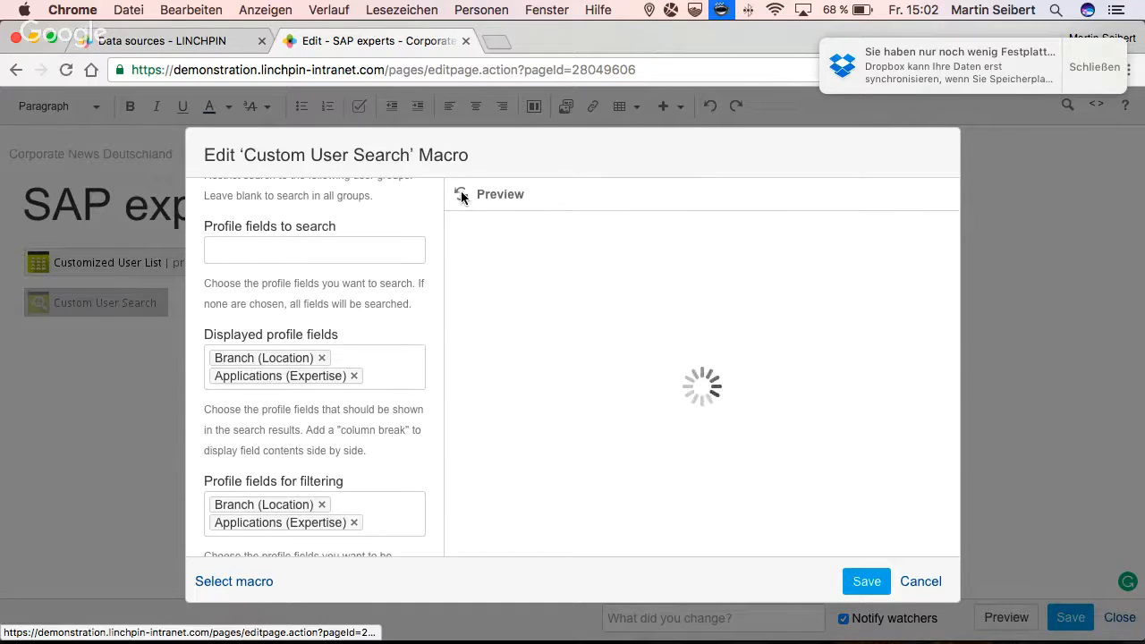
{"action": "left_click", "coordinate": [344, 357]}
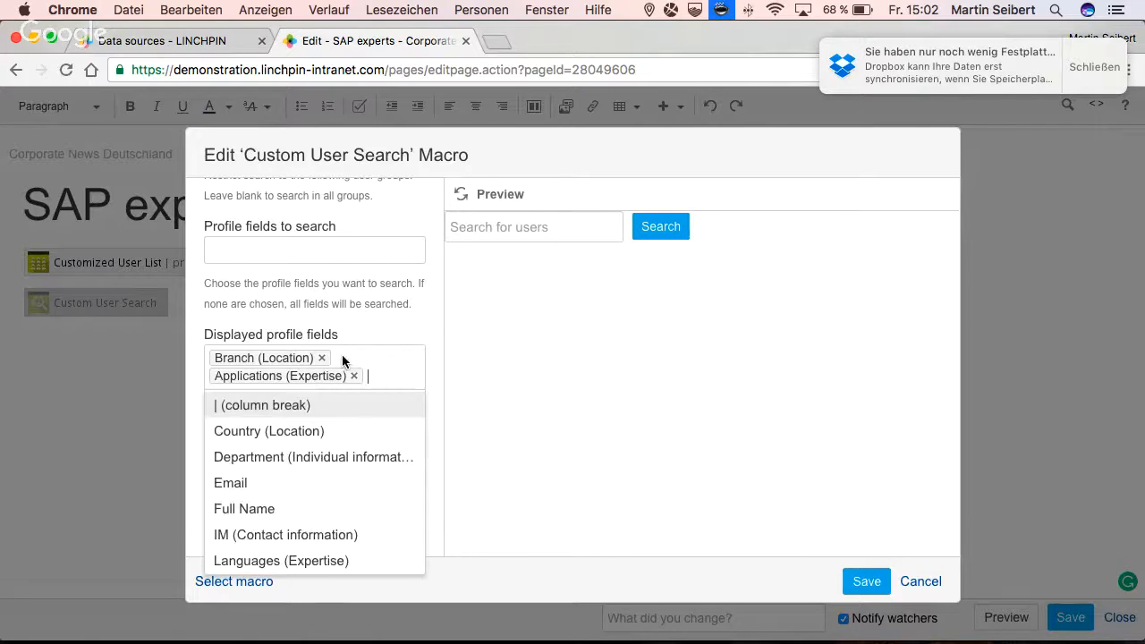
{"action": "left_click", "coordinate": [338, 349]}
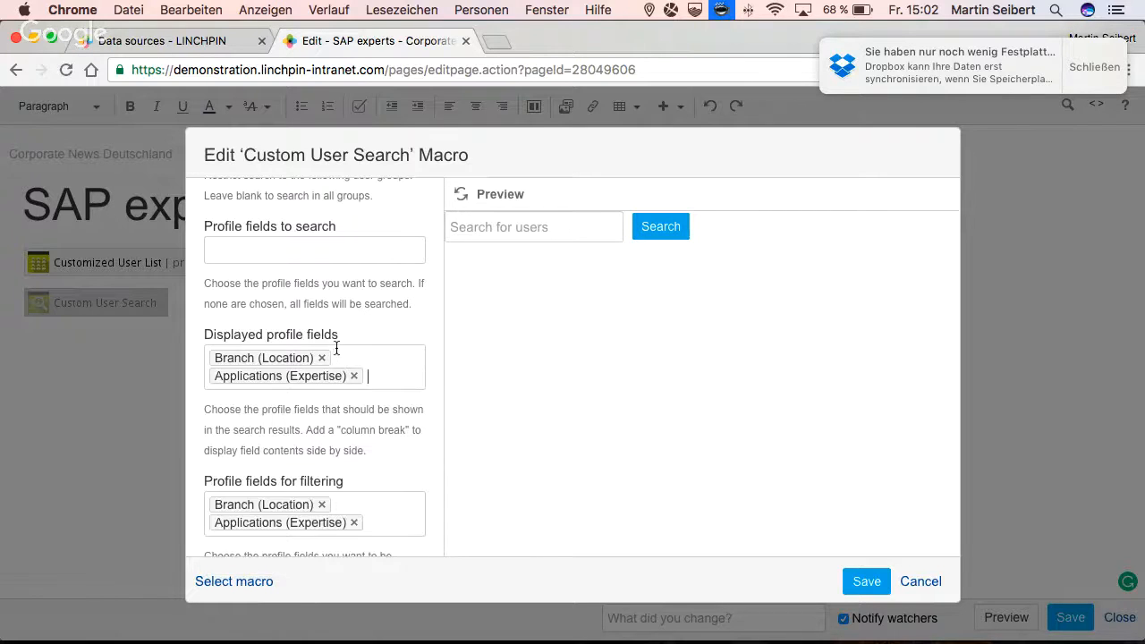
{"action": "left_click", "coordinate": [345, 496]}
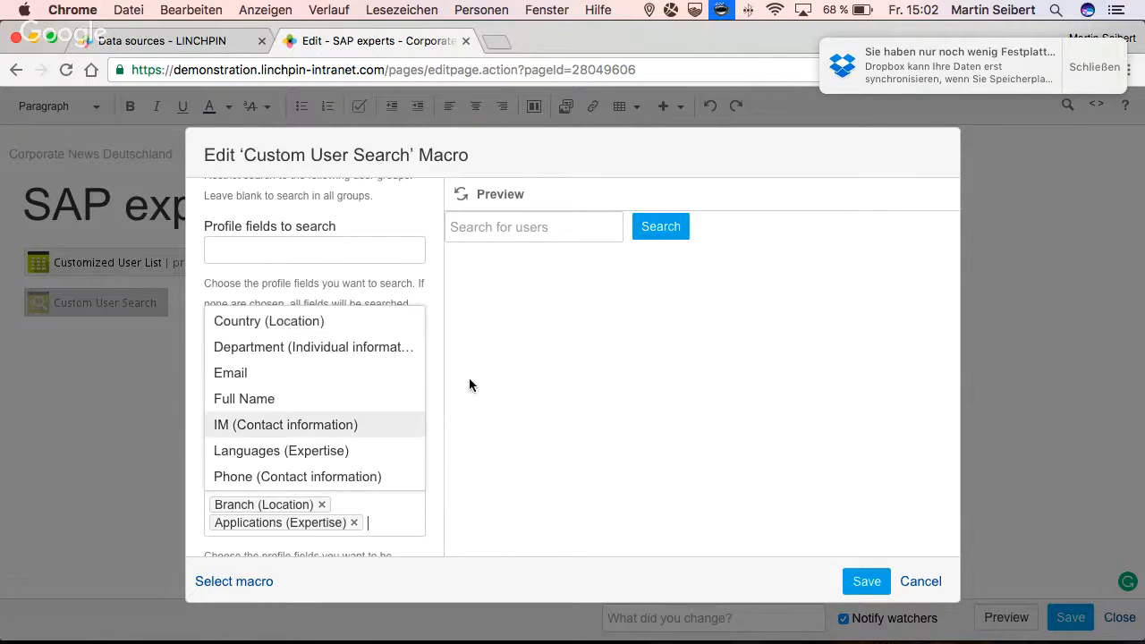
{"action": "left_click", "coordinate": [475, 445]}
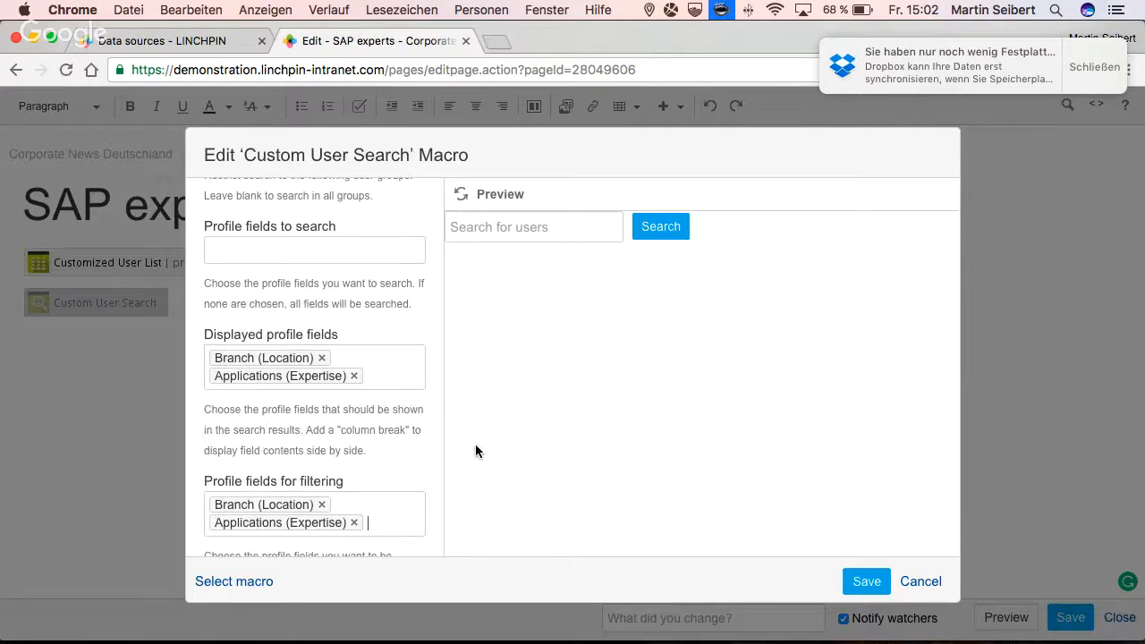
- Insert a column break between Branch (Location) and Applications (Expertise) in the user search's displayed profile fields
{"action": "left_click", "coordinate": [365, 362]}
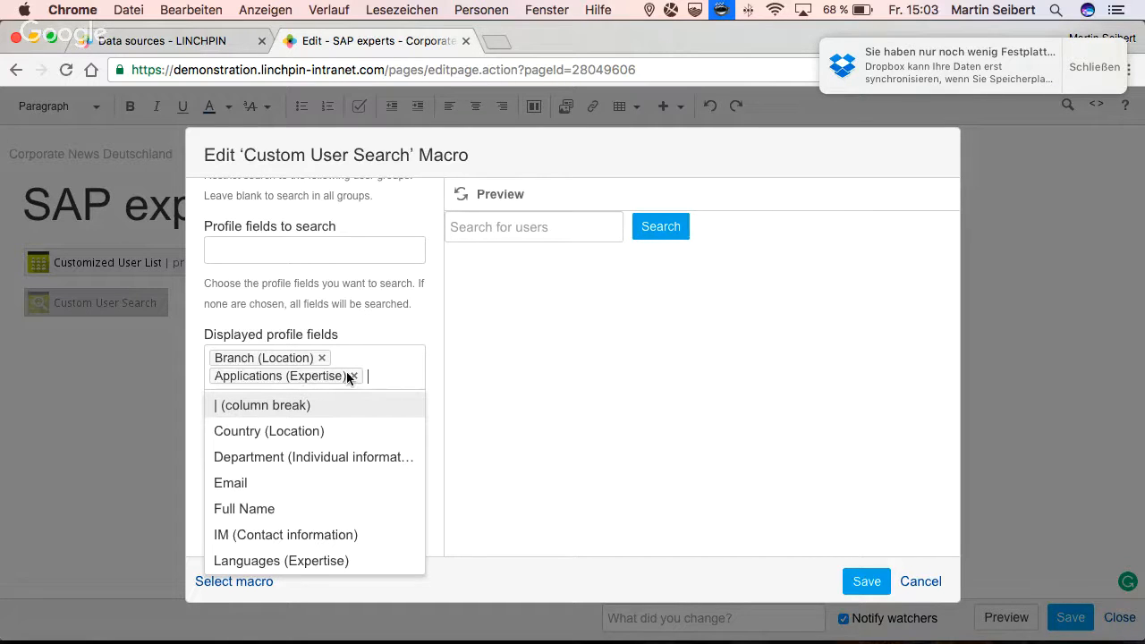
{"action": "left_click", "coordinate": [355, 375]}
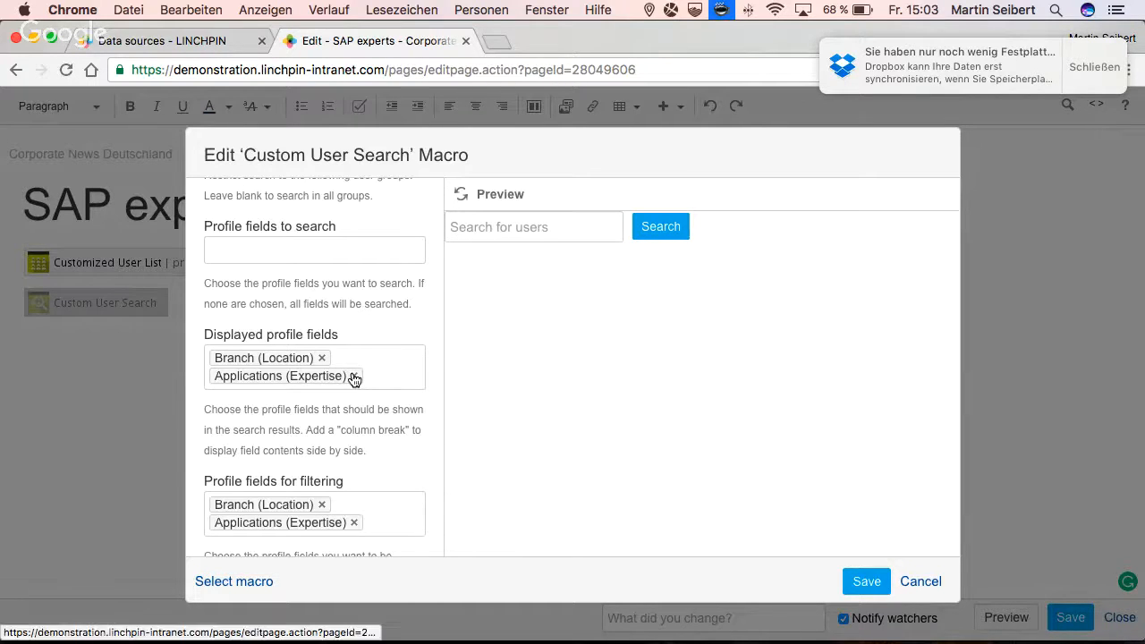
{"action": "left_click", "coordinate": [354, 375]}
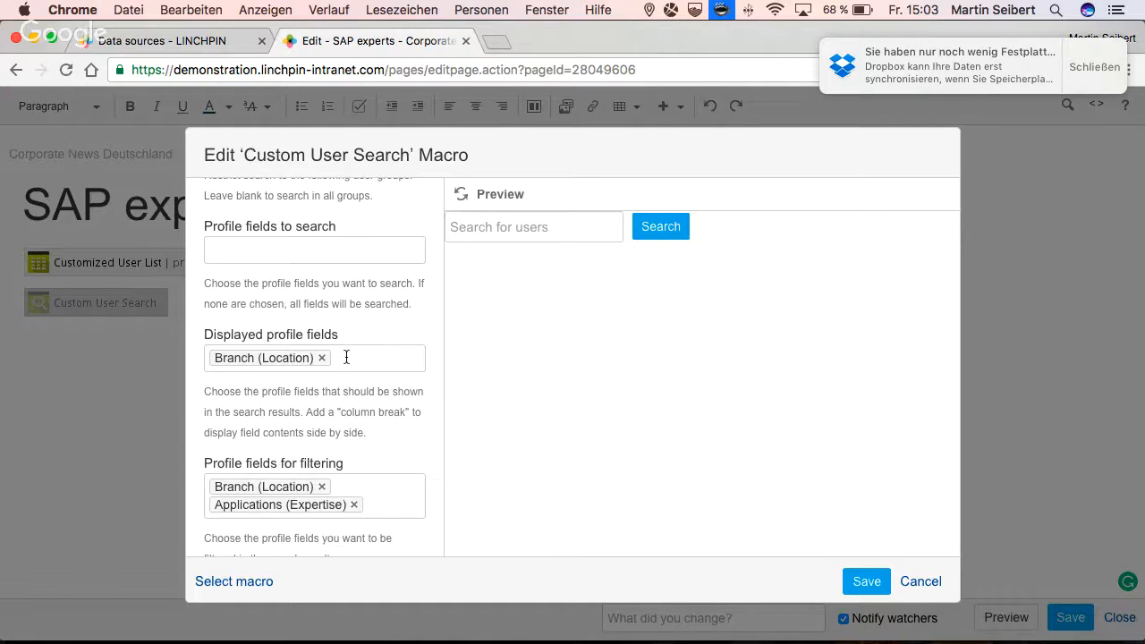
{"action": "left_click", "coordinate": [346, 359]}
{"action": "left_click", "coordinate": [330, 386]}
{"action": "type", "text": "app"}
{"action": "key", "text": "Return"}
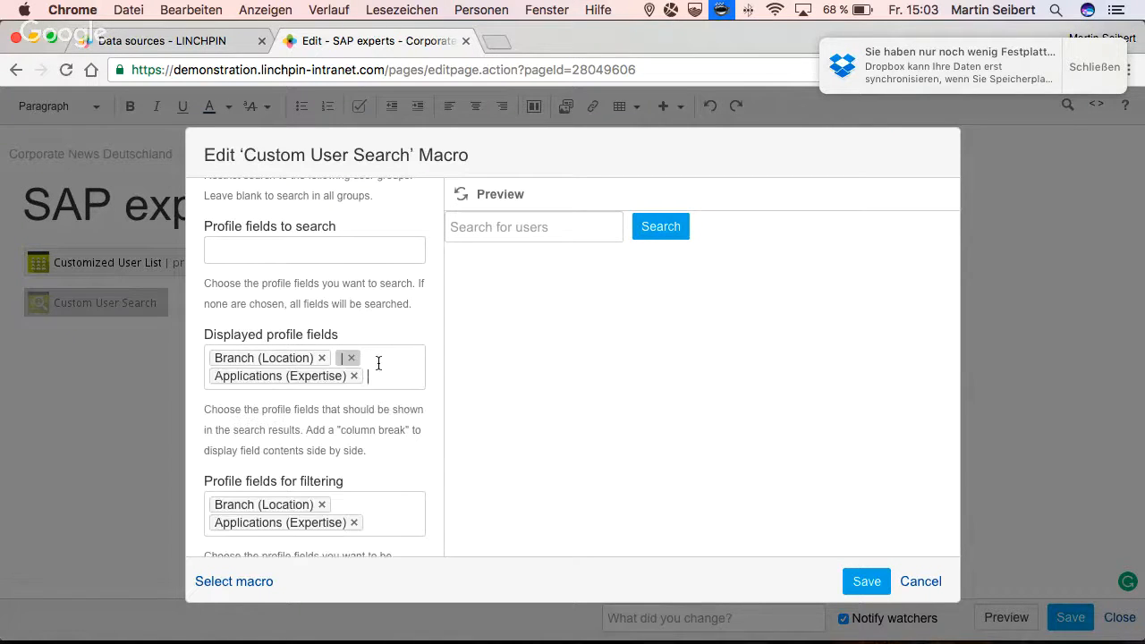
- Try adding a second column break to the displayed profile fields, move it beside the first one and remove it
{"action": "left_click", "coordinate": [375, 379]}
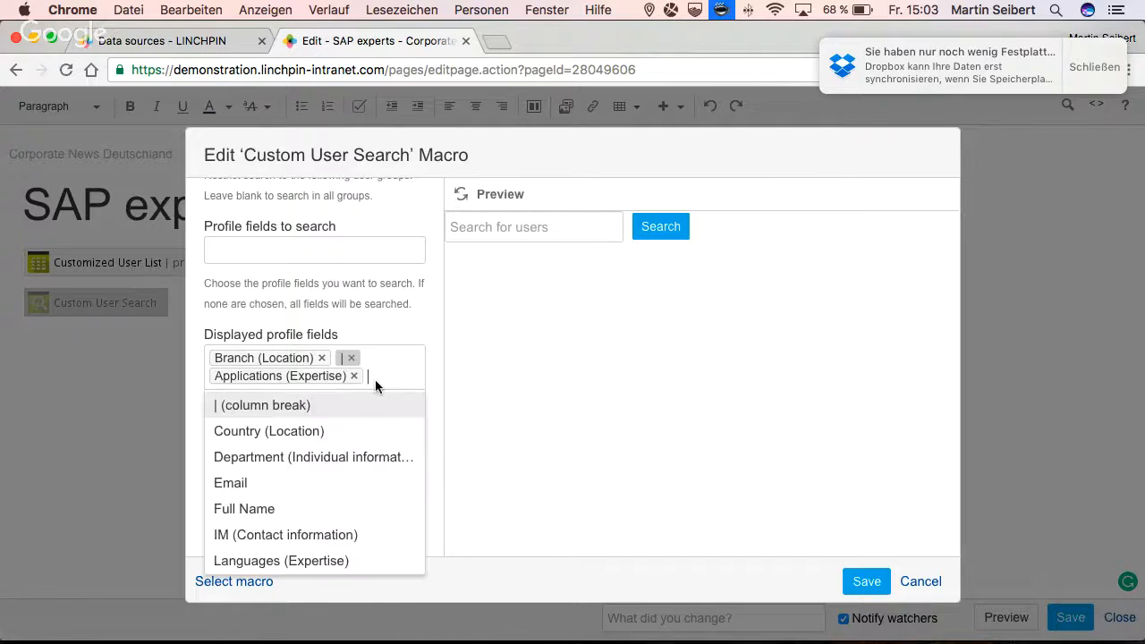
{"action": "left_click", "coordinate": [342, 409]}
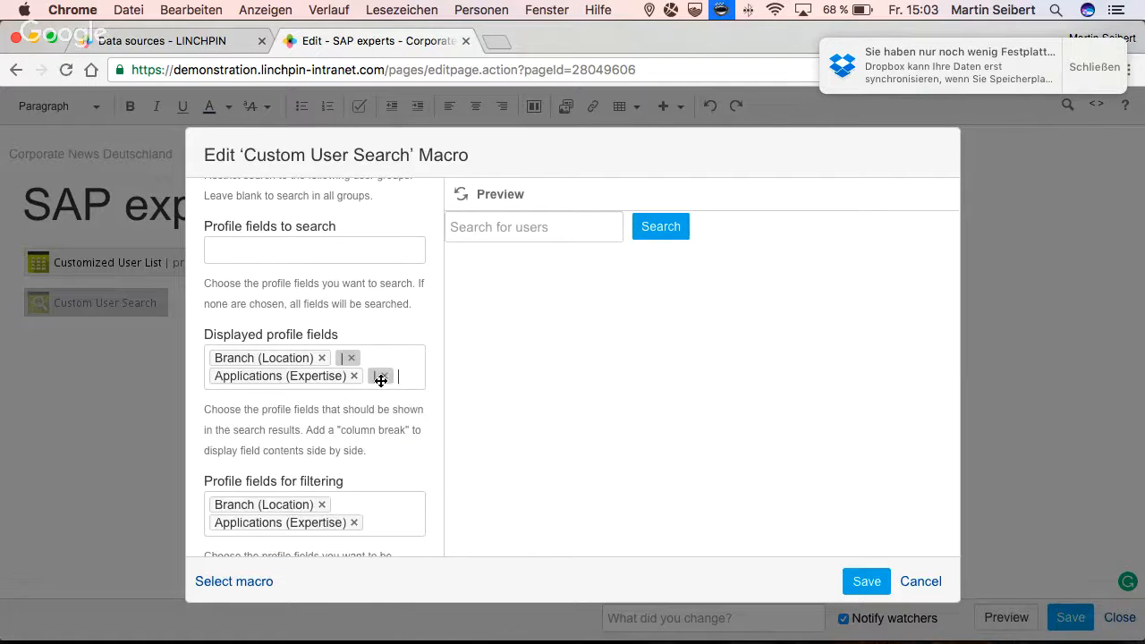
{"action": "left_click_drag", "start_coordinate": [379, 376], "coordinate": [349, 361]}
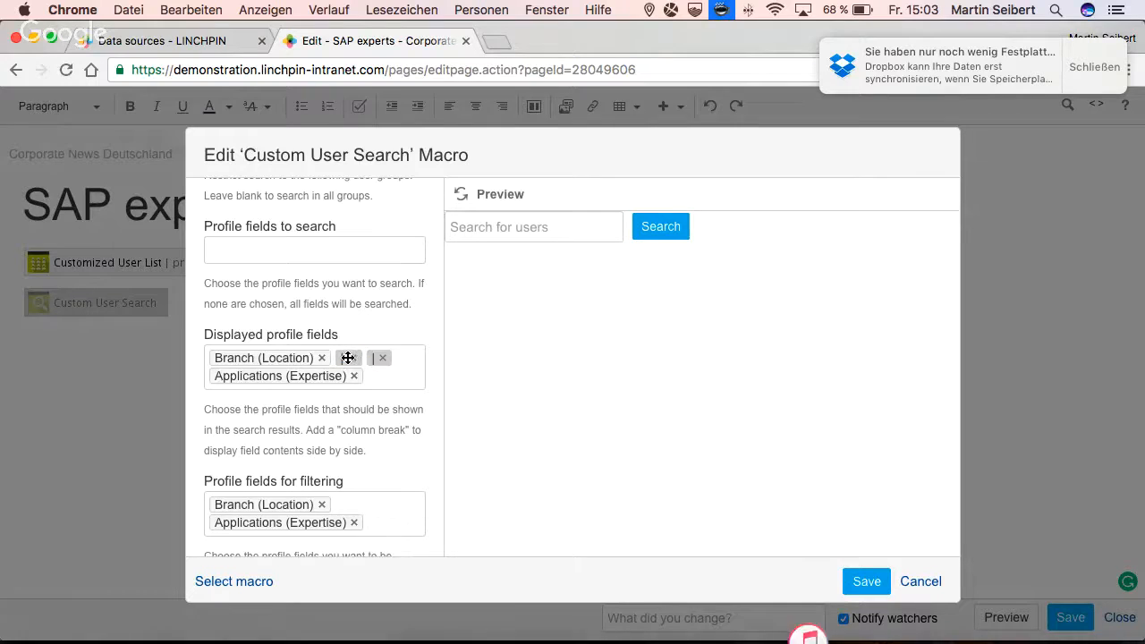
{"action": "left_click", "coordinate": [352, 359]}
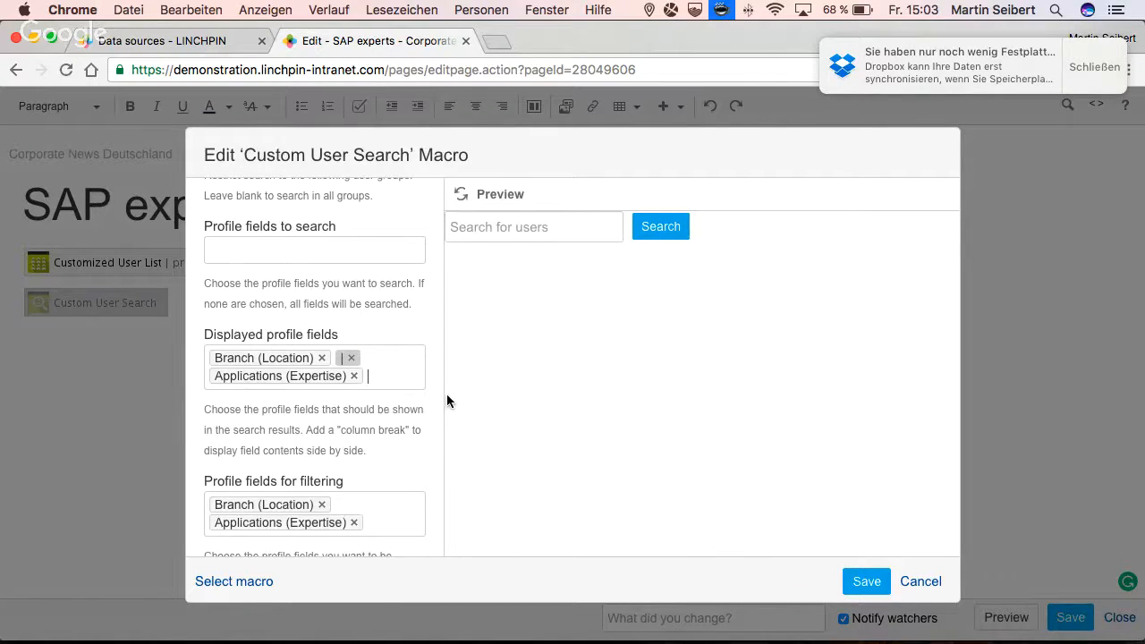
- Refresh the macro preview, then save the Custom User Search macro and the SAP experts page
{"action": "left_click", "coordinate": [504, 235]}
{"action": "left_click", "coordinate": [463, 196]}
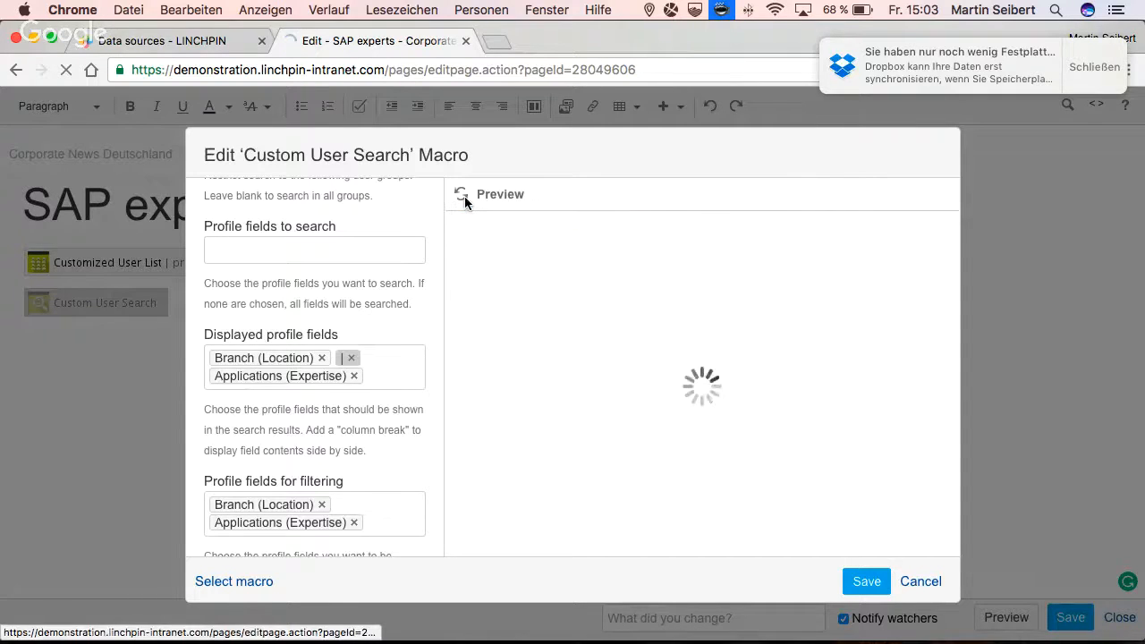
{"action": "left_click", "coordinate": [864, 581]}
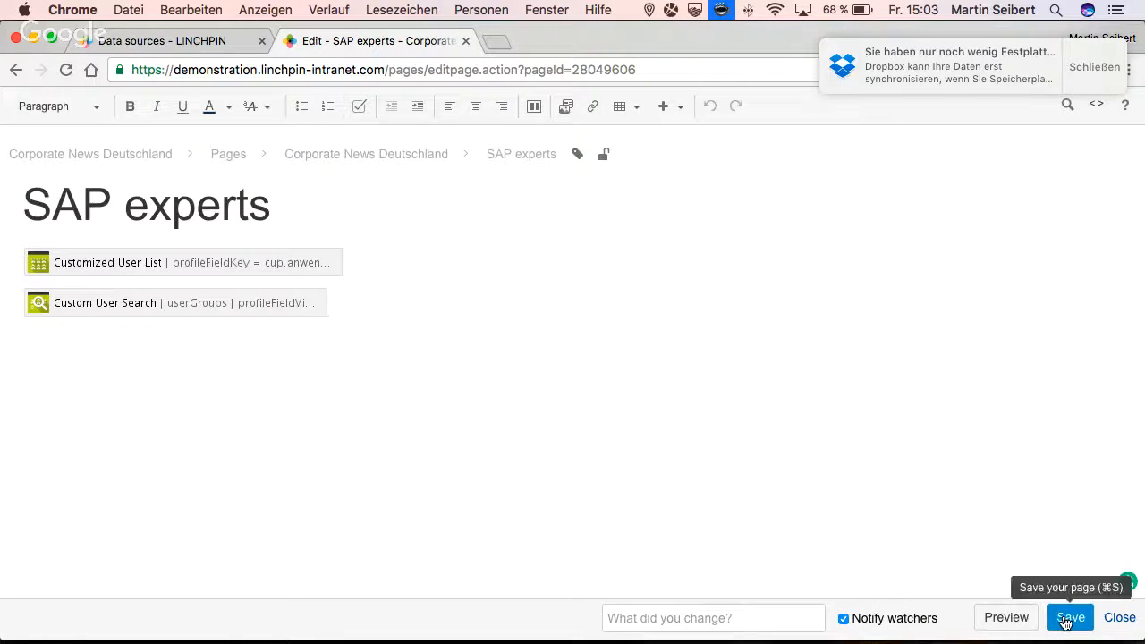
{"action": "left_click", "coordinate": [1064, 617]}
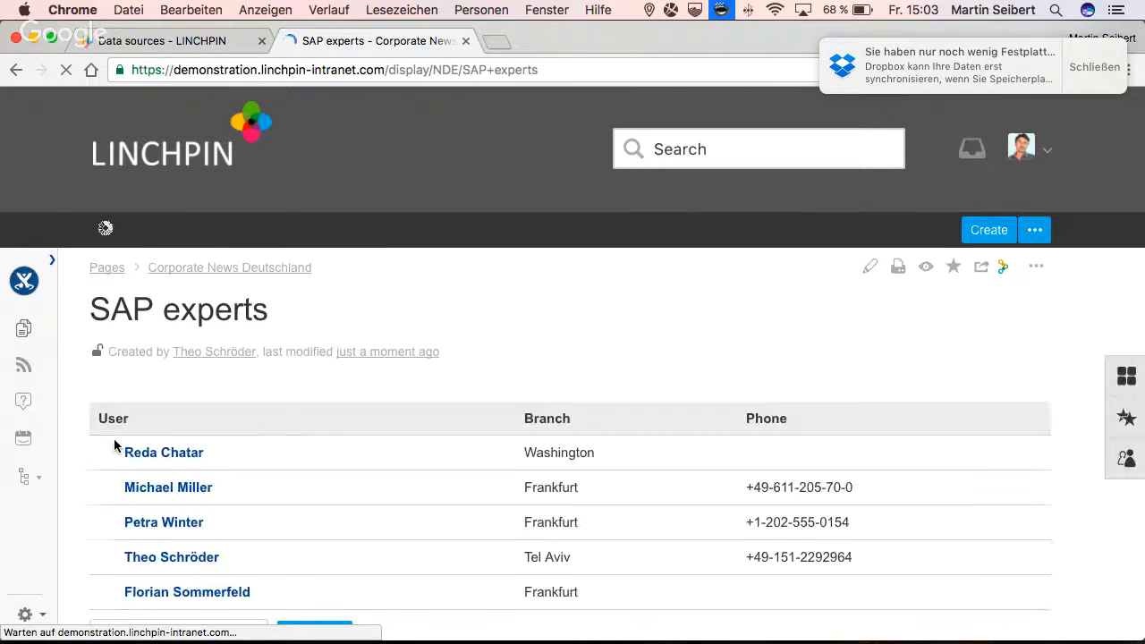
- Run a user search for "frankfurt" from the search macro below the user list and review the branch and applications shown for each match
{"action": "scroll", "coordinate": [115, 446], "scroll_direction": "down", "scroll_amount": 5}
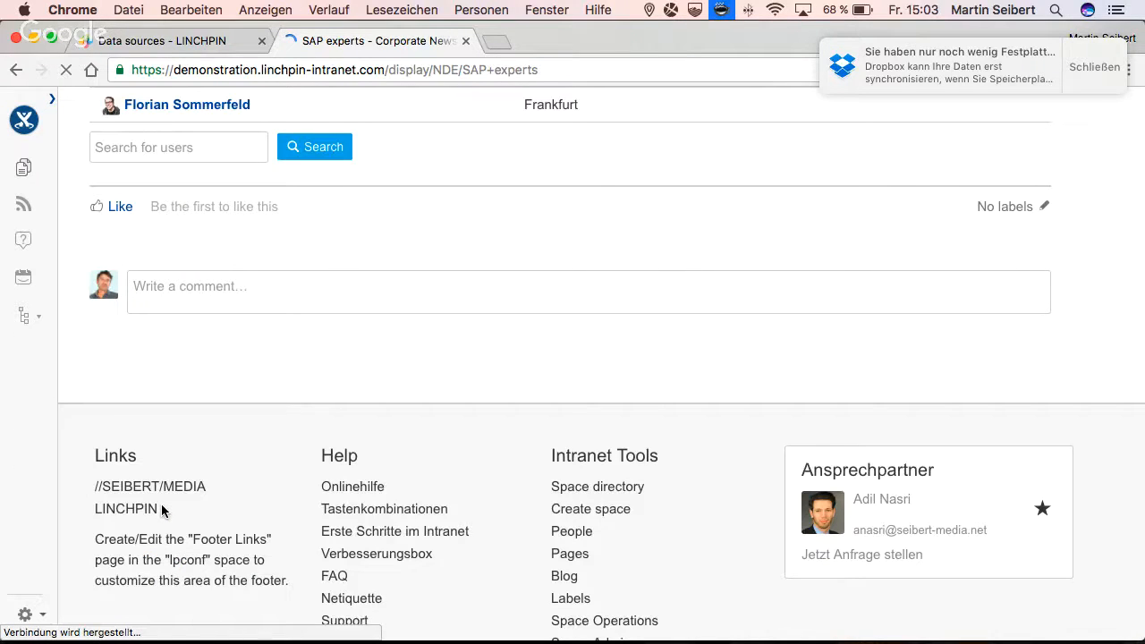
{"action": "scroll", "coordinate": [161, 509], "scroll_direction": "up", "scroll_amount": 2}
{"action": "left_click", "coordinate": [130, 320]}
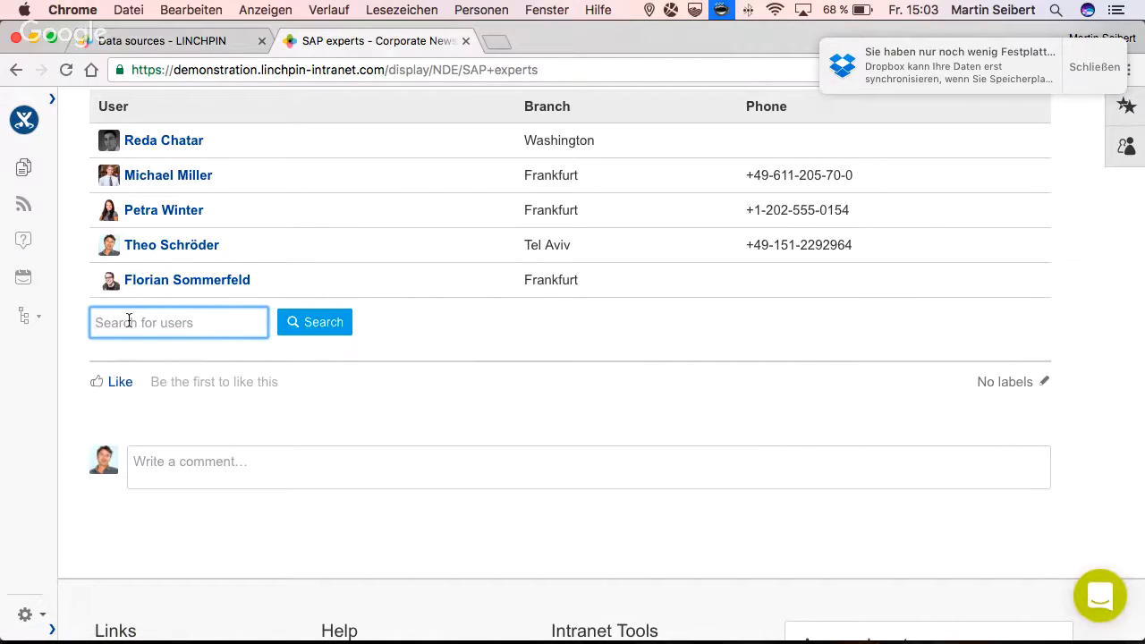
{"action": "type", "text": "frankfurt"}
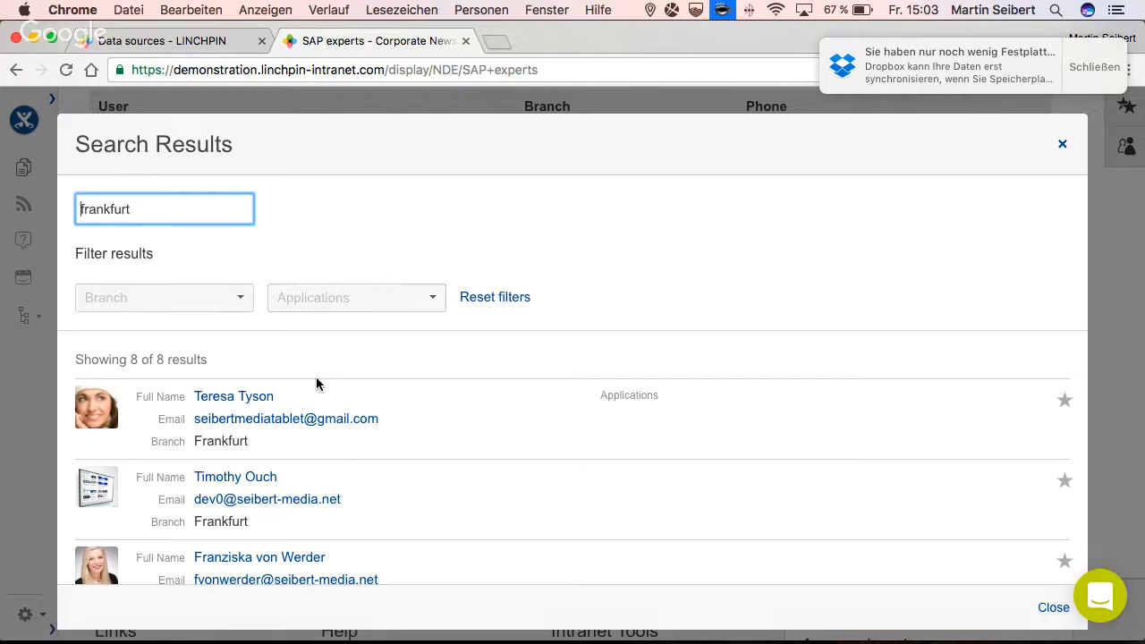
{"action": "scroll", "coordinate": [450, 449], "scroll_direction": "down", "scroll_amount": 10}
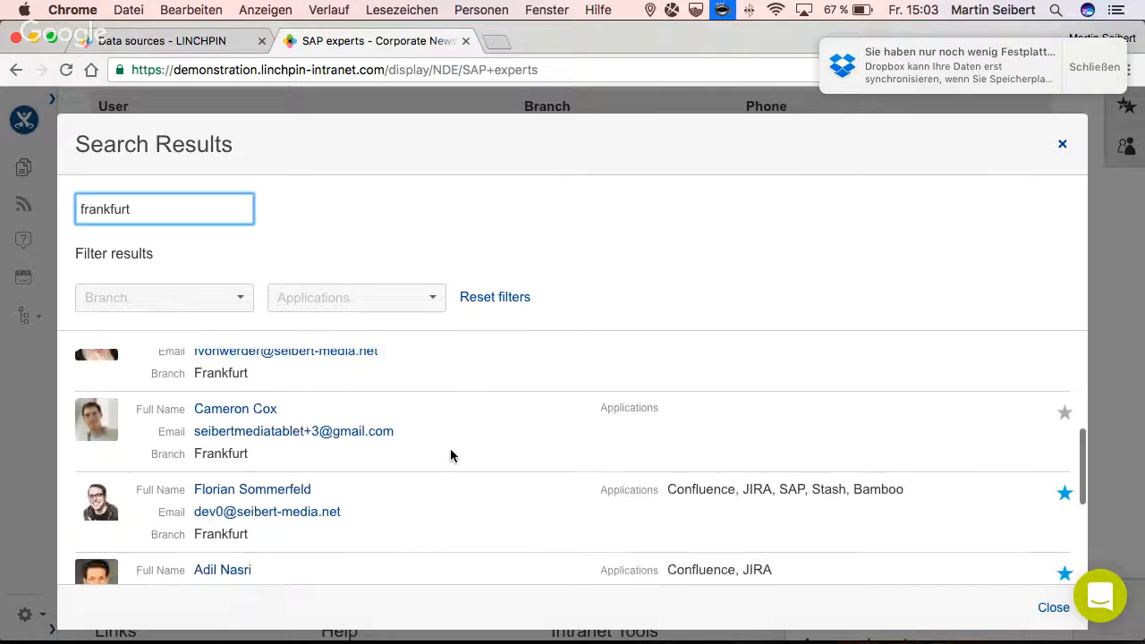
{"action": "scroll", "coordinate": [450, 455], "scroll_direction": "up", "scroll_amount": 1}
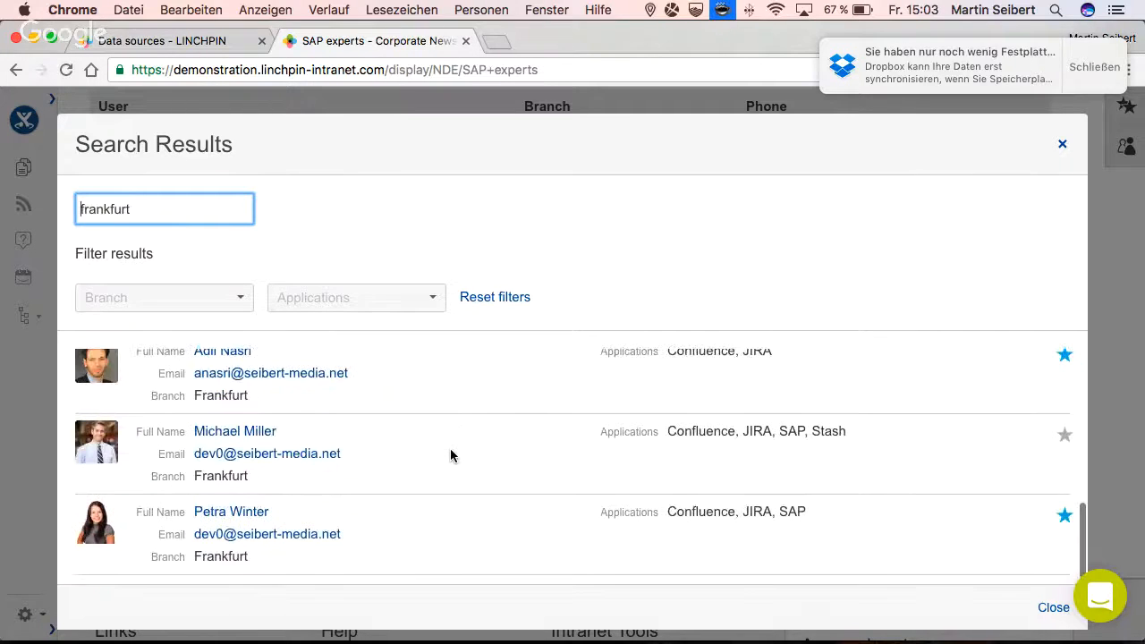
{"action": "scroll", "coordinate": [451, 456], "scroll_direction": "down", "scroll_amount": 1}
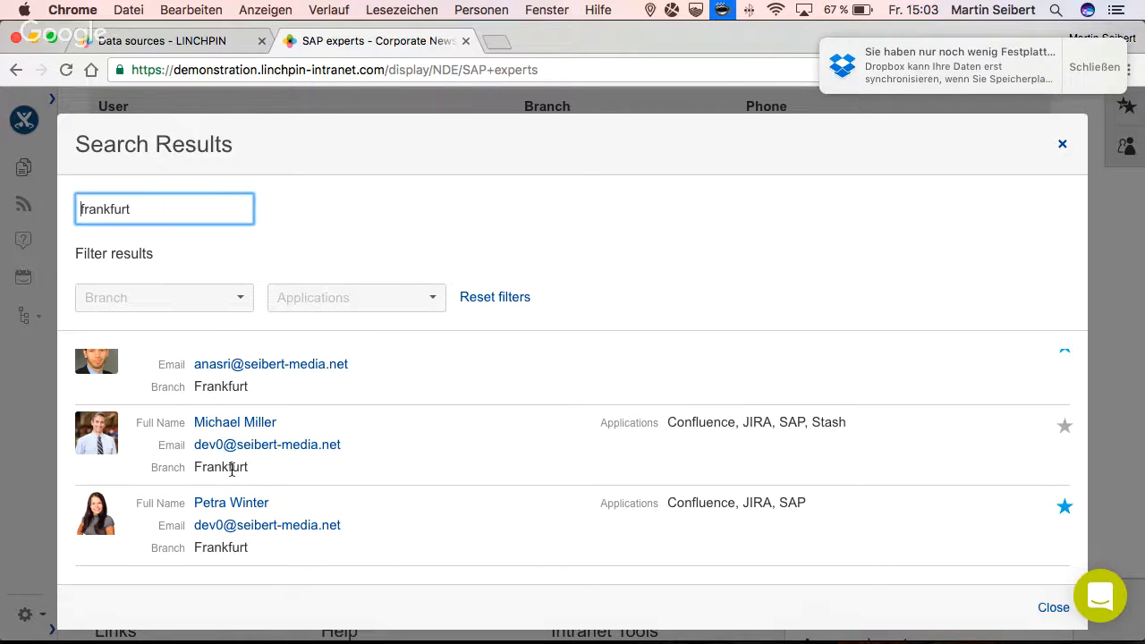
{"action": "scroll", "coordinate": [232, 469], "scroll_direction": "up", "scroll_amount": 2}
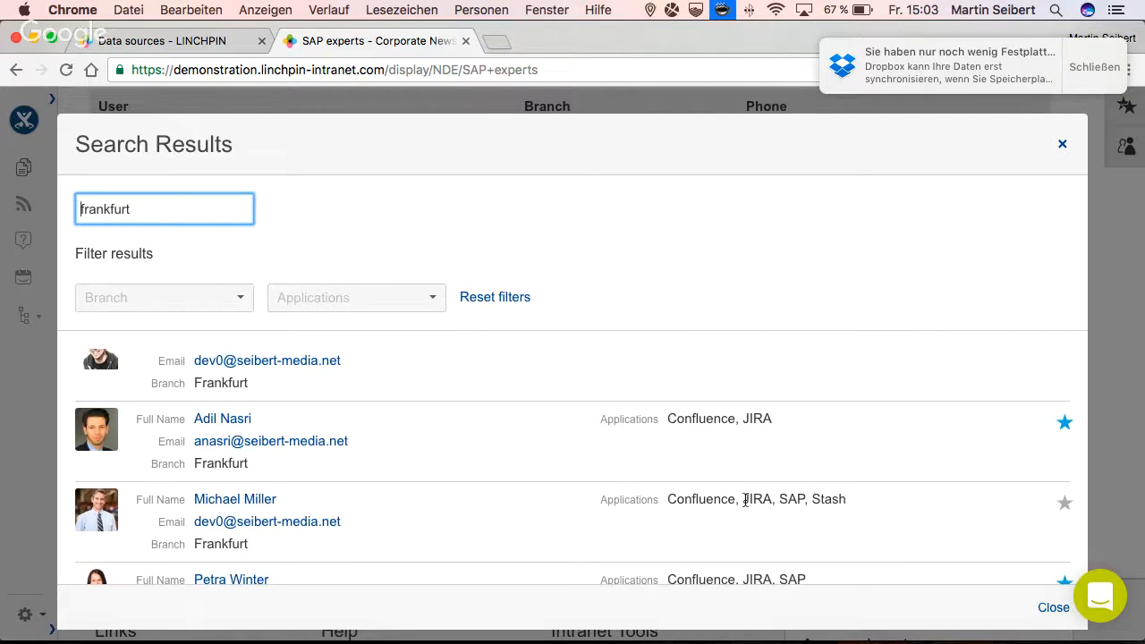
{"action": "scroll", "coordinate": [630, 481], "scroll_direction": "up", "scroll_amount": 5}
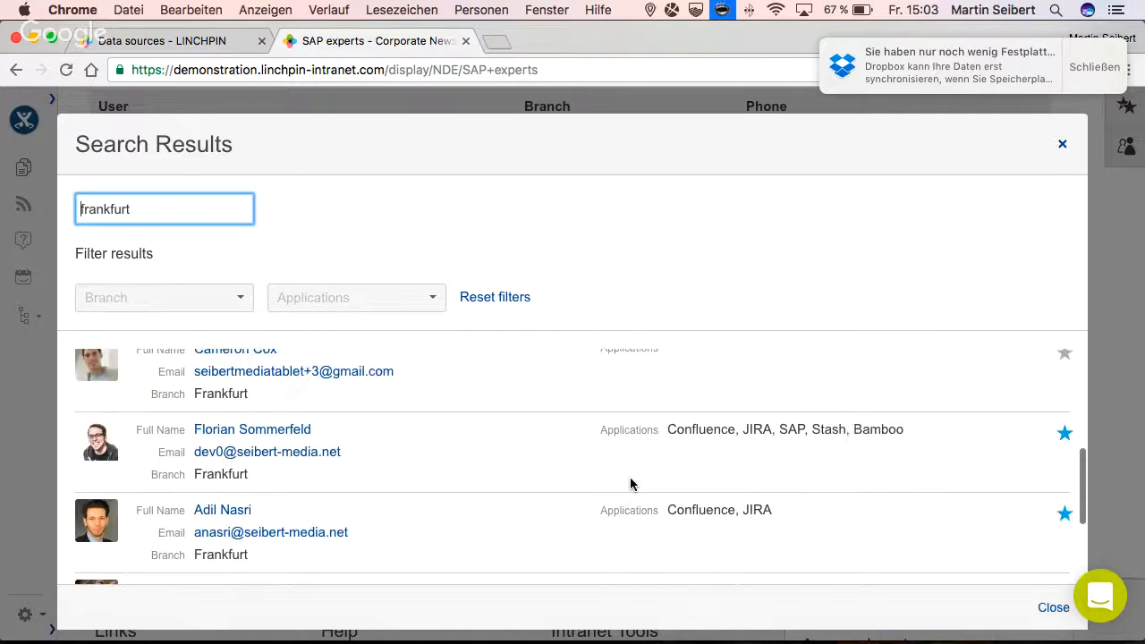
- Filter the search results by branch Frankfurt and application SAP, review the remaining users and close the results
{"action": "left_click", "coordinate": [234, 297]}
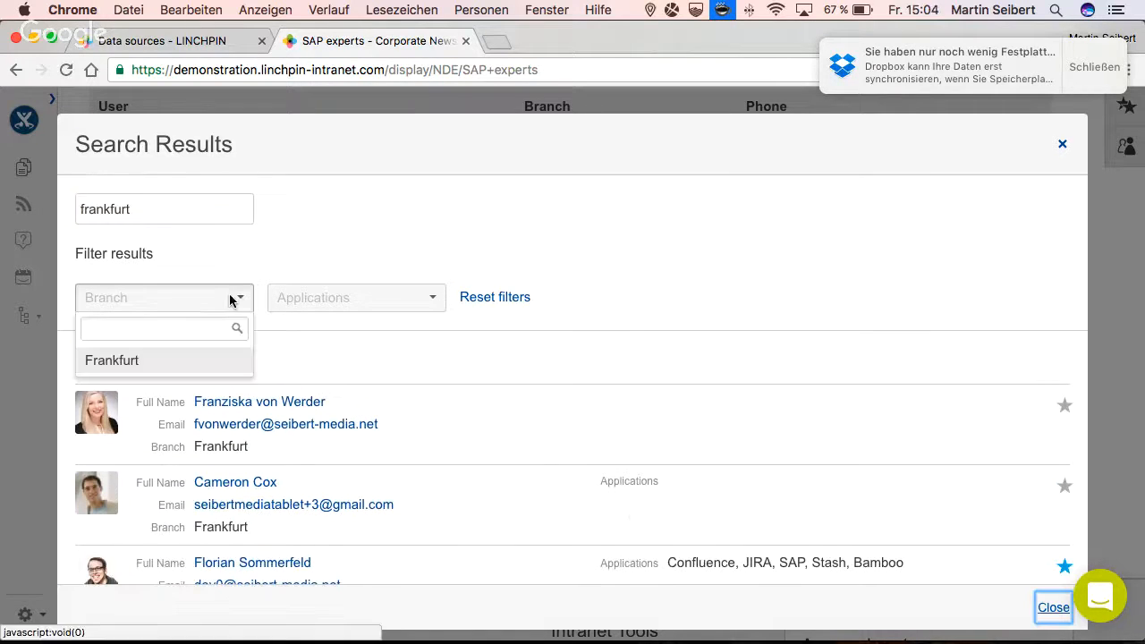
{"action": "left_click", "coordinate": [156, 363]}
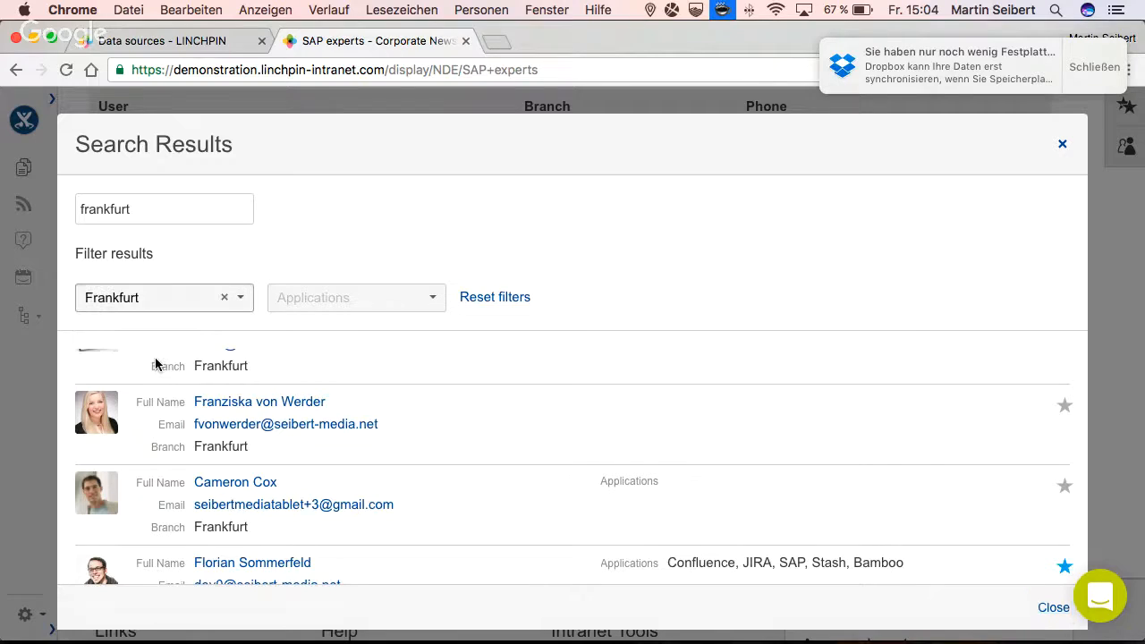
{"action": "left_click", "coordinate": [292, 295]}
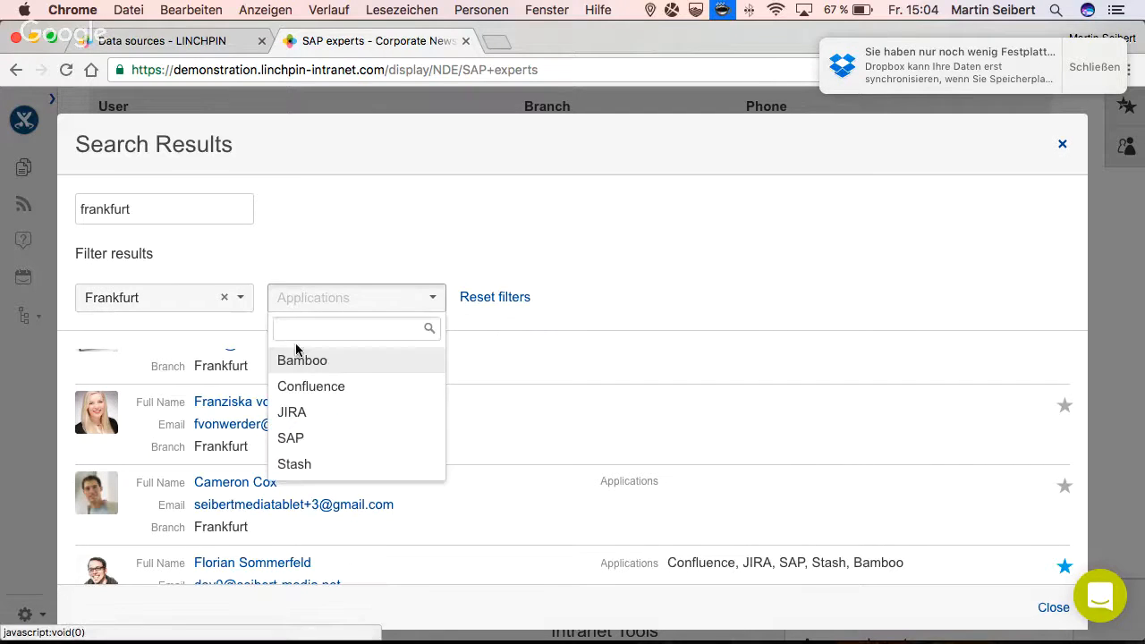
{"action": "left_click", "coordinate": [294, 438]}
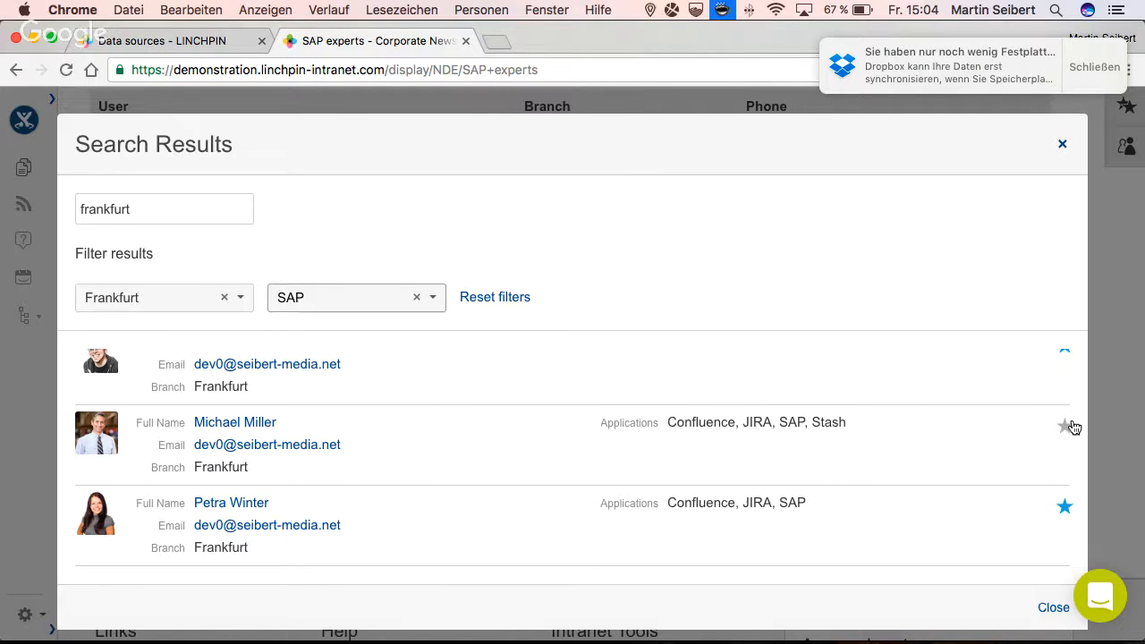
{"action": "scroll", "coordinate": [1027, 380], "scroll_direction": "up", "scroll_amount": 2}
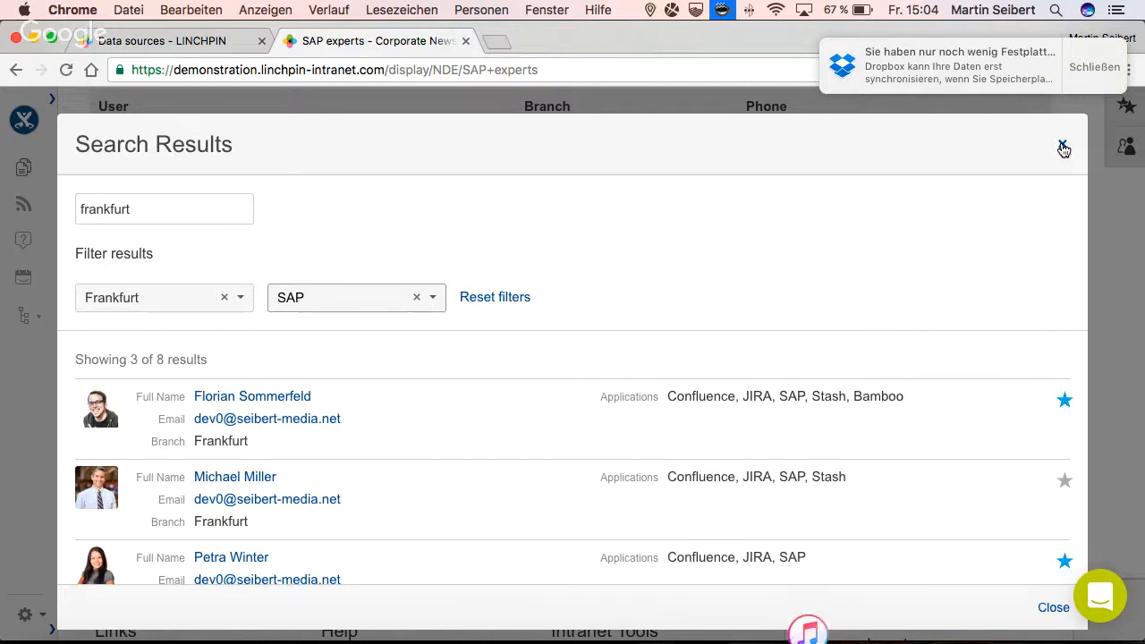
{"action": "left_click", "coordinate": [1063, 147]}
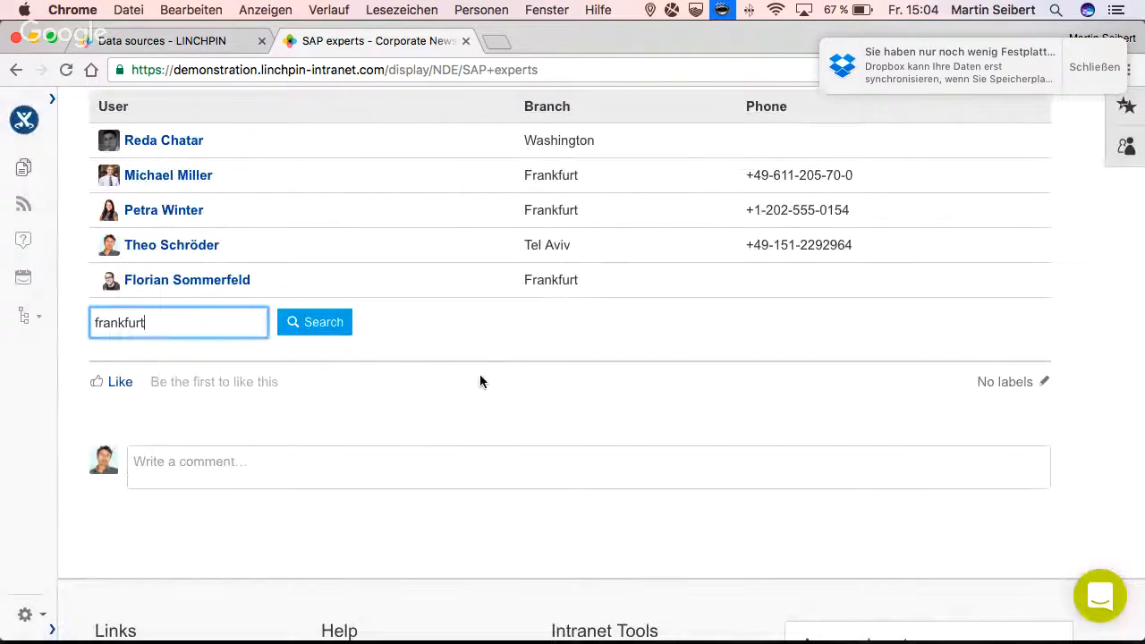
- Reopen the SAP experts page for editing and look up a macro matching "fav" below the Custom User Search macro
{"action": "type", "text": "e"}
{"action": "left_click", "coordinate": [979, 315]}
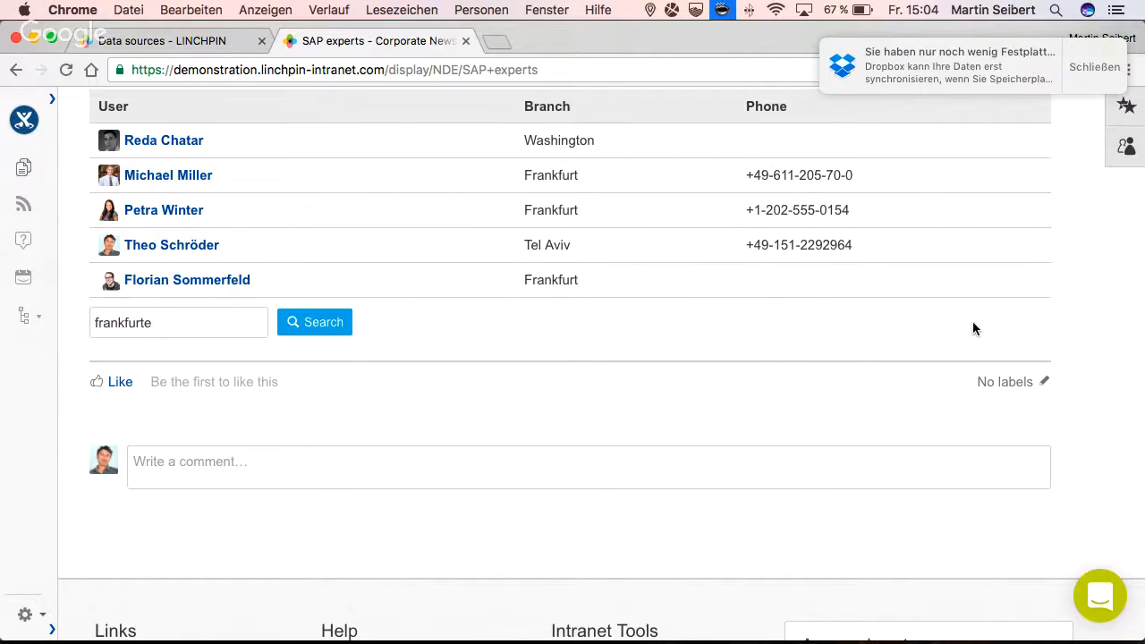
{"action": "key", "text": "e"}
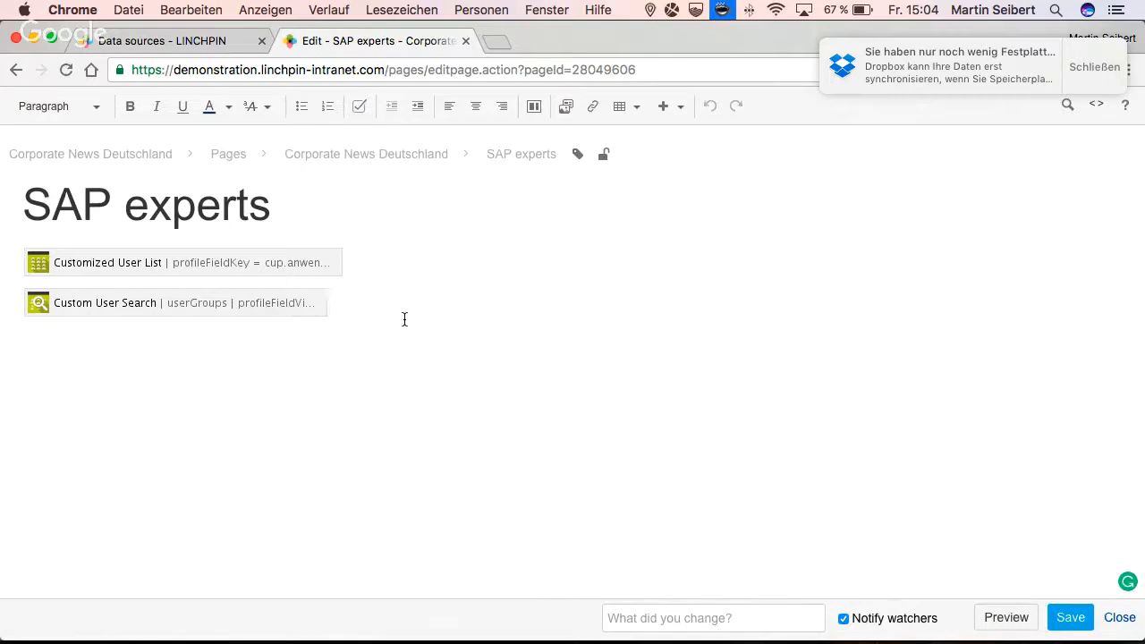
{"action": "type", "text": "{"}
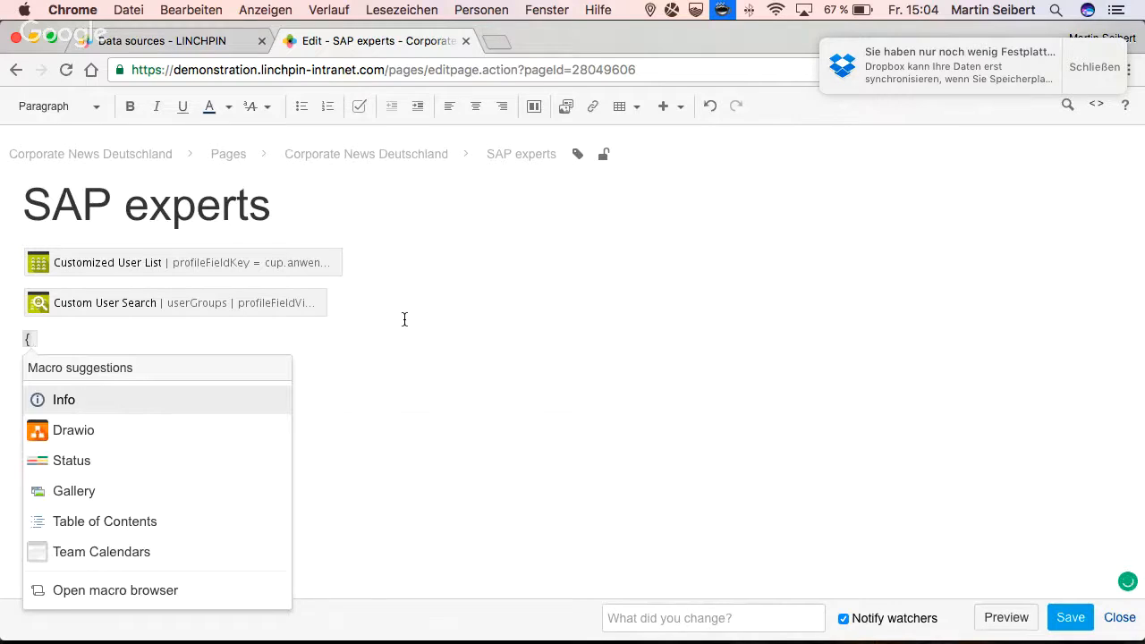
{"action": "type", "text": "fav"}
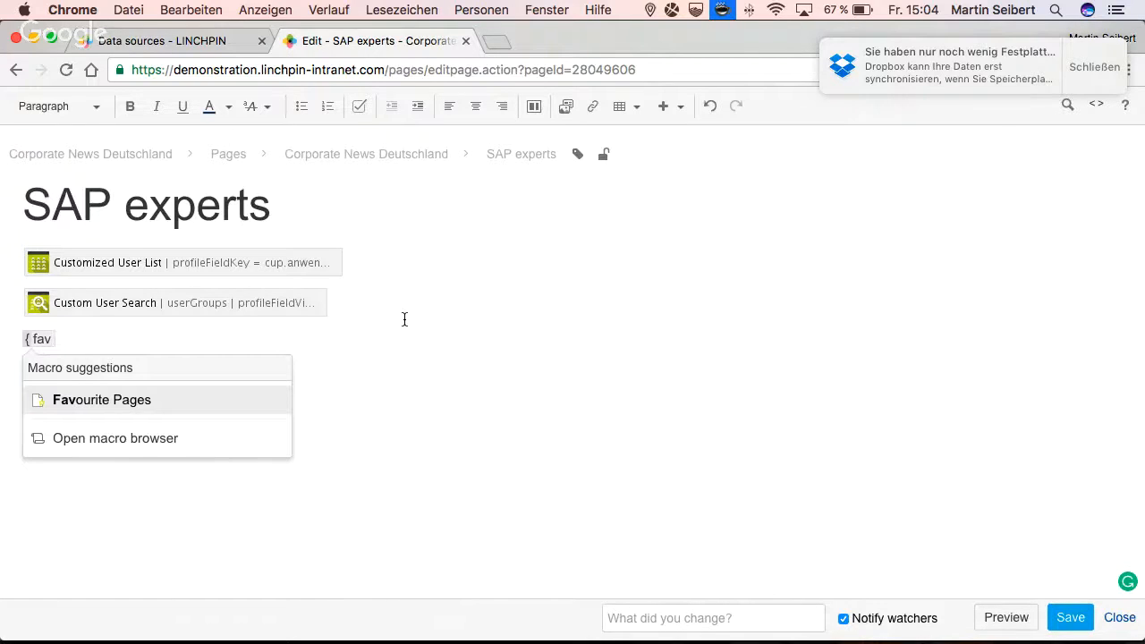
- Try looking up the macro with "bud" as the search term instead
{"action": "key", "text": "BackSpace"}
{"action": "key", "text": "BackSpace"}
{"action": "key", "text": "BackSpace"}
{"action": "type", "text": "bud"}
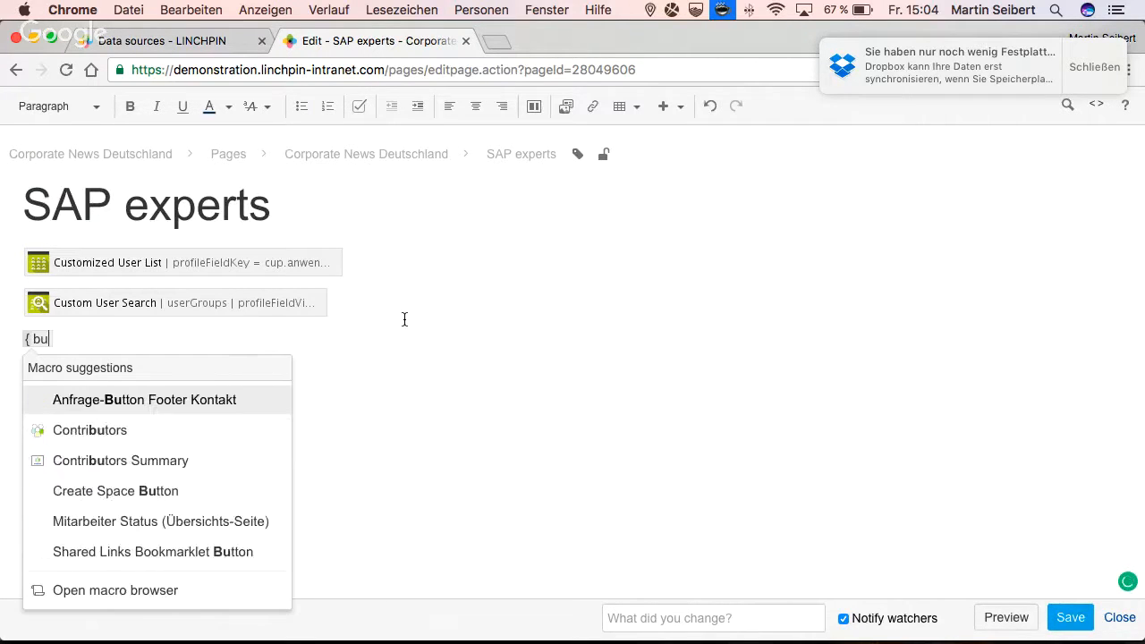
- Try looking up the macro with "fa" as the search term instead
{"action": "key", "text": "BackSpace"}
{"action": "key", "text": "BackSpace"}
{"action": "key", "text": "BackSpace"}
{"action": "type", "text": "fa"}
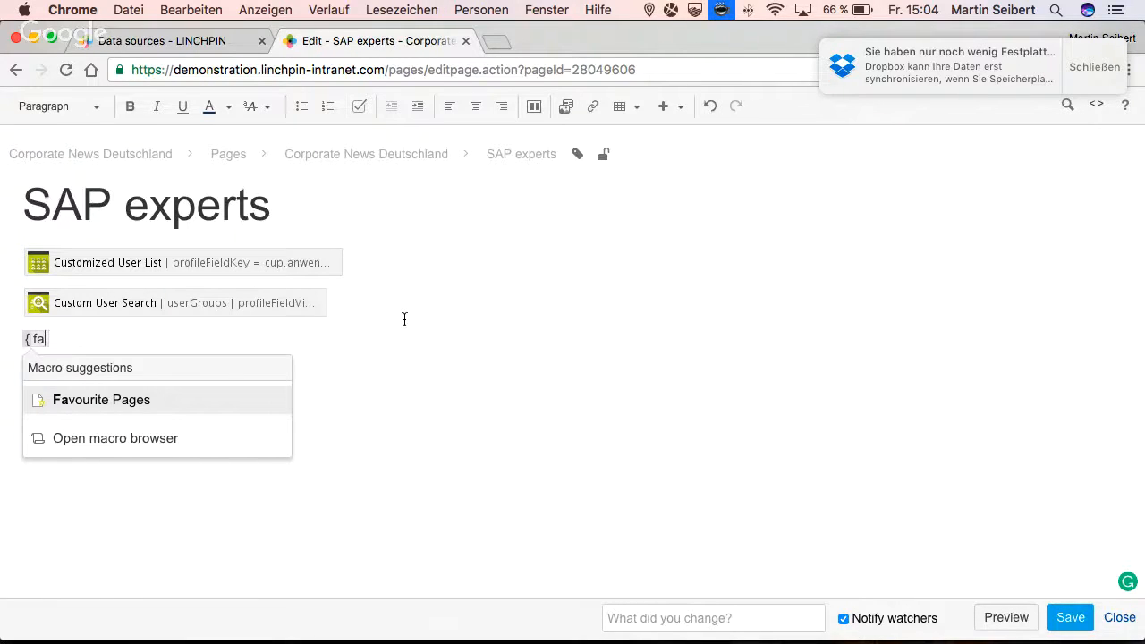
- Look up macros matching "user", open the User List macro's settings, cancel them and clear the leftover text
{"action": "key", "text": "BackSpace"}
{"action": "key", "text": "BackSpace"}
{"action": "type", "text": "user"}
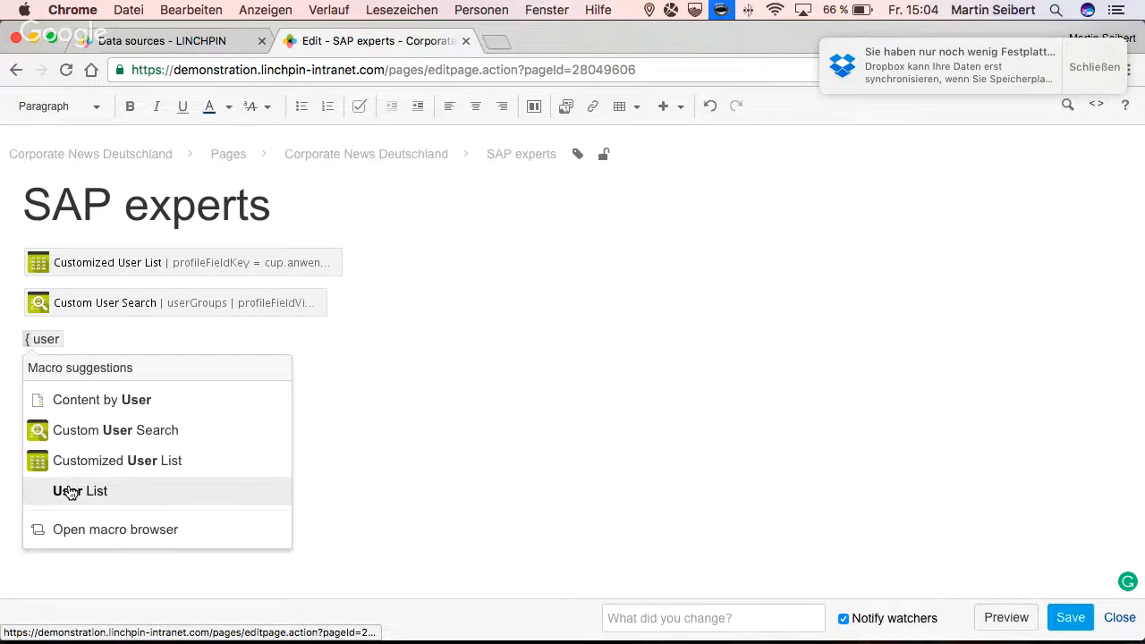
{"action": "left_click", "coordinate": [64, 487]}
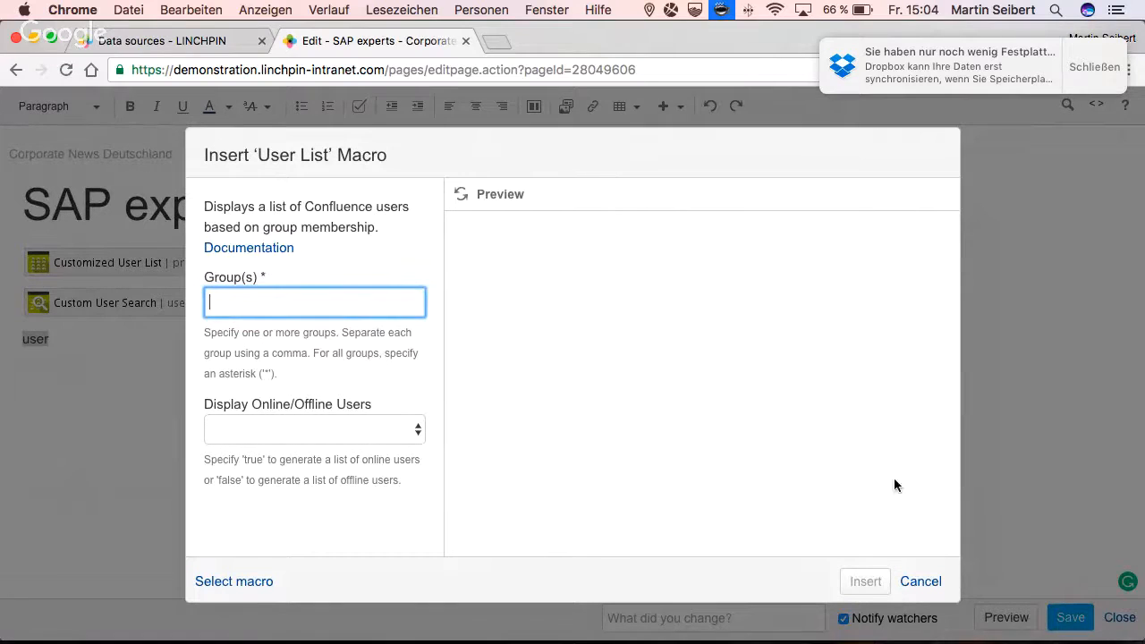
{"action": "left_click", "coordinate": [905, 583]}
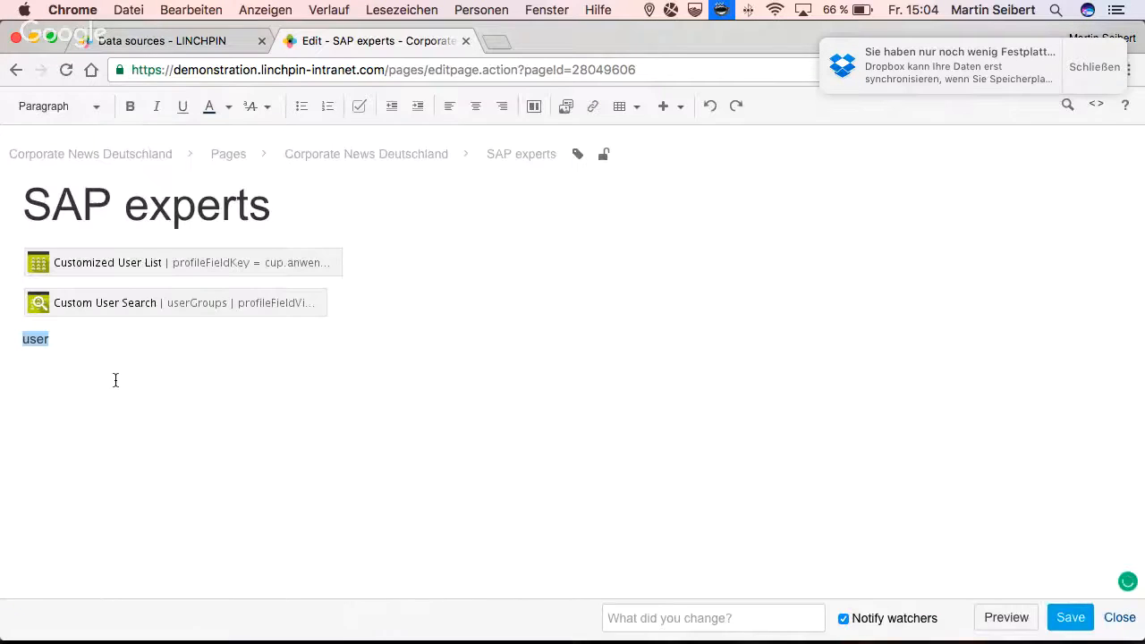
{"action": "key", "text": "BackSpace"}
- Look up "prof", choose the Profile macro, set its user to the person matching "the" and refresh the preview
{"action": "type", "text": "{prof"}
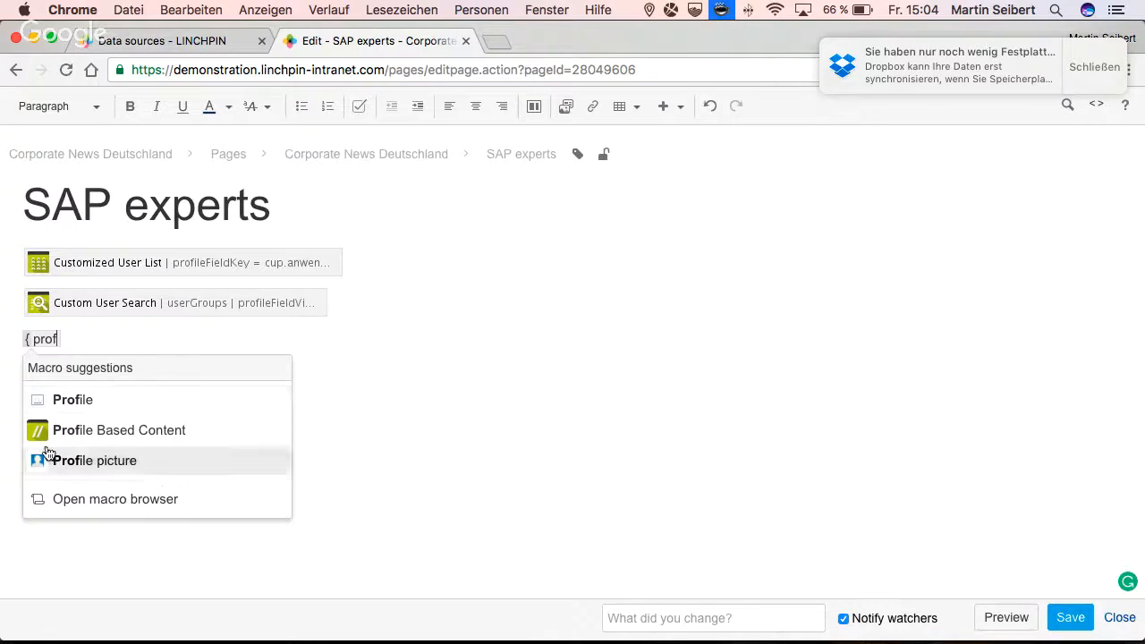
{"action": "left_click", "coordinate": [58, 404]}
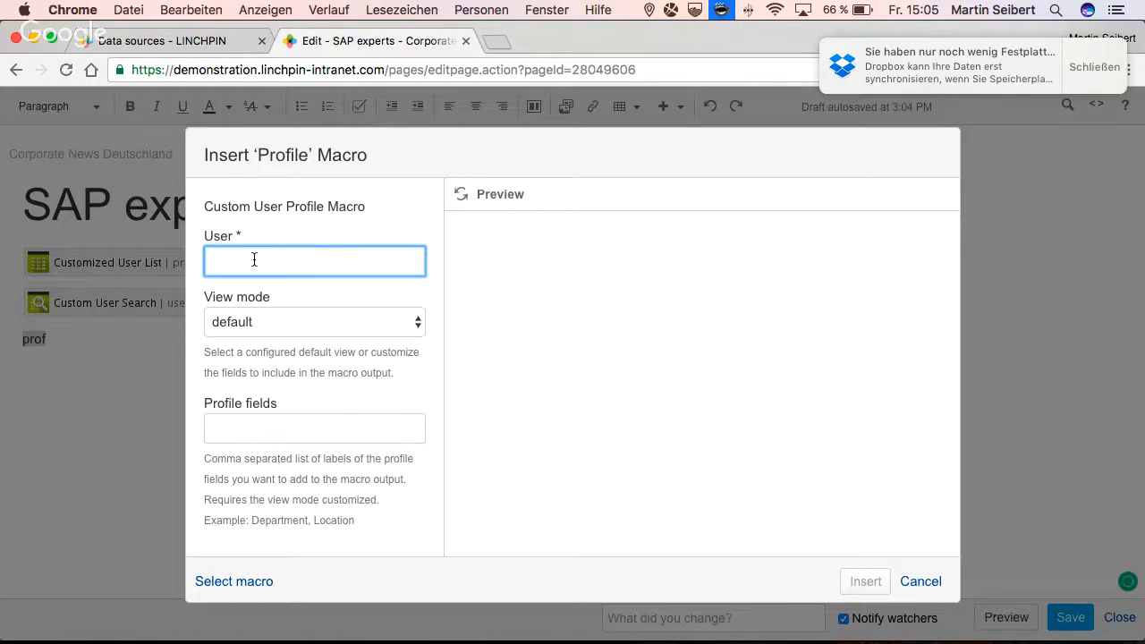
{"action": "type", "text": "the"}
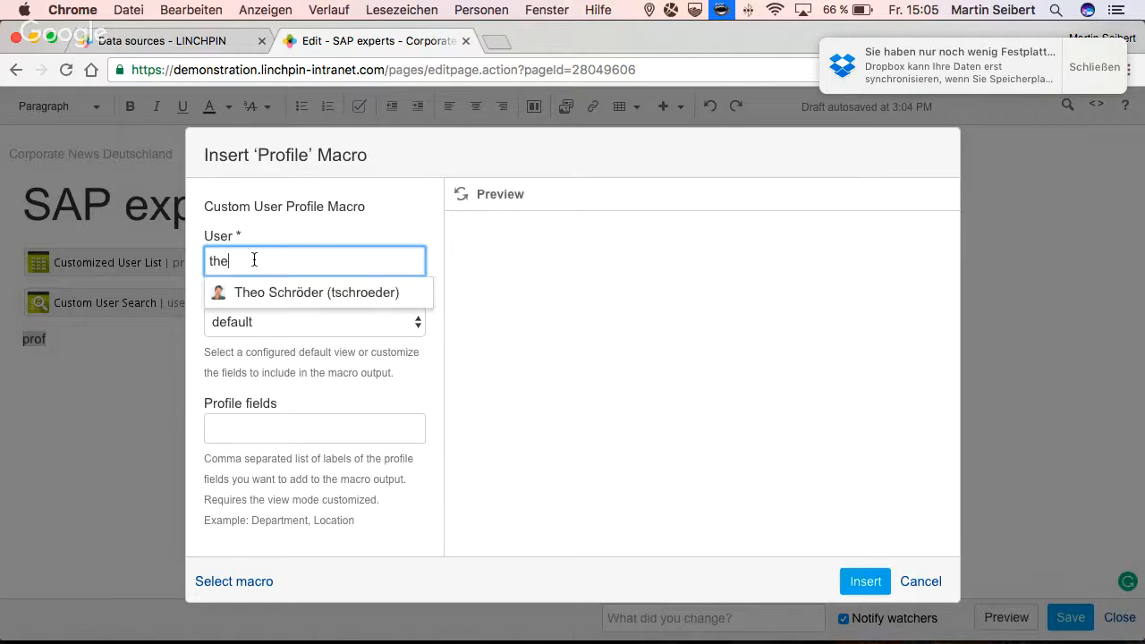
{"action": "left_click", "coordinate": [254, 293]}
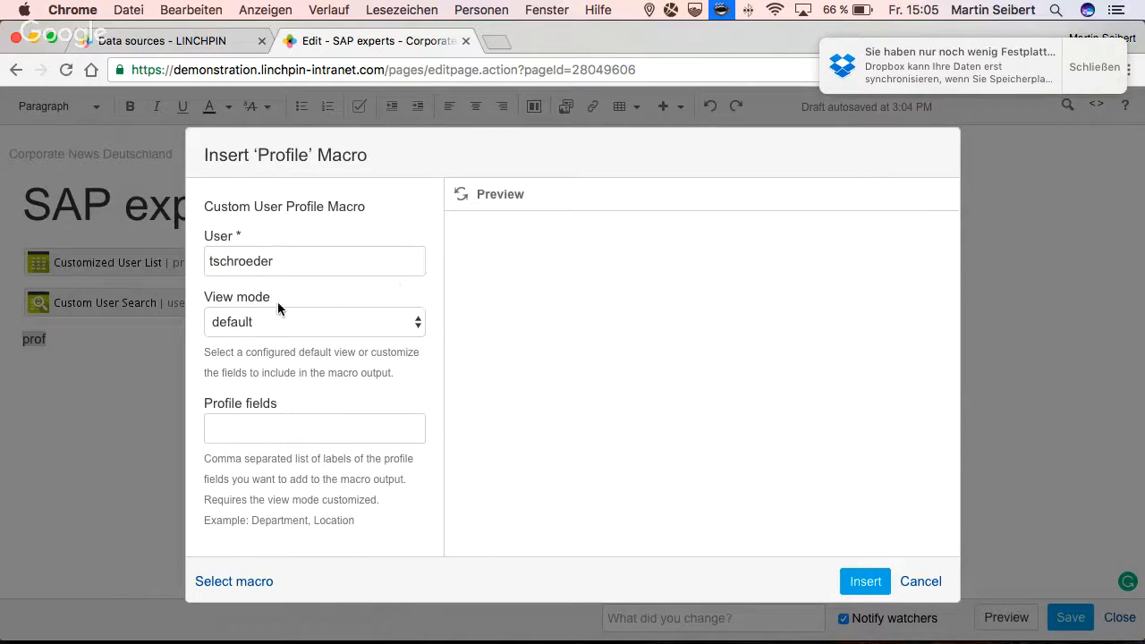
{"action": "left_click", "coordinate": [460, 195]}
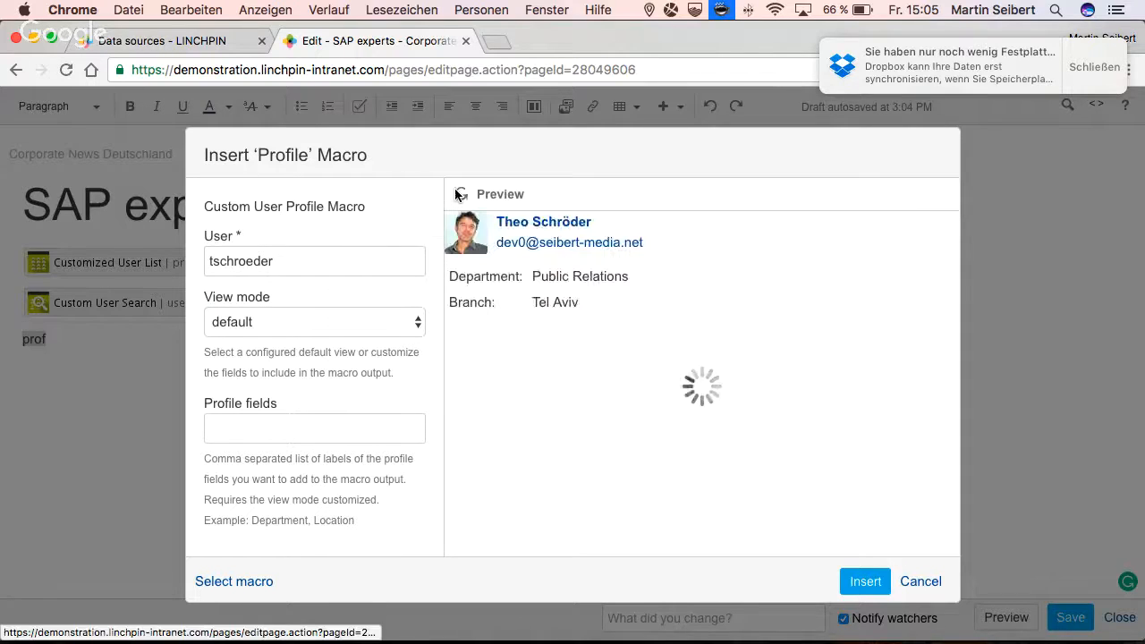
- Preview the Profile macro in customized view mode, try "app" as a profile field, and return the view mode to default
{"action": "left_click", "coordinate": [312, 319]}
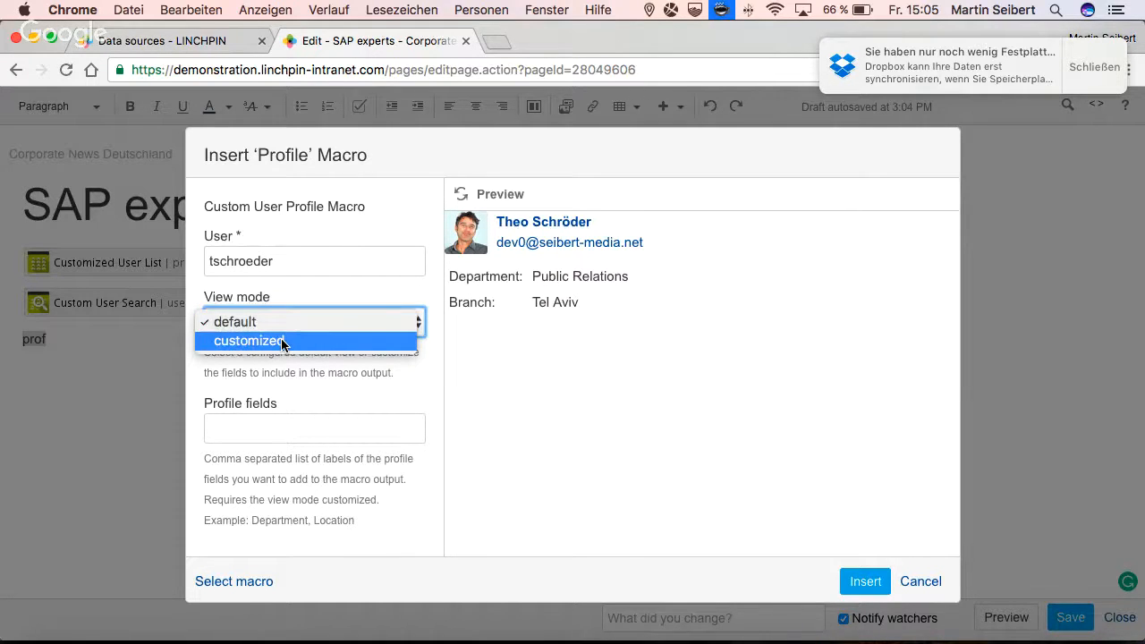
{"action": "left_click", "coordinate": [283, 342]}
{"action": "left_click", "coordinate": [461, 196]}
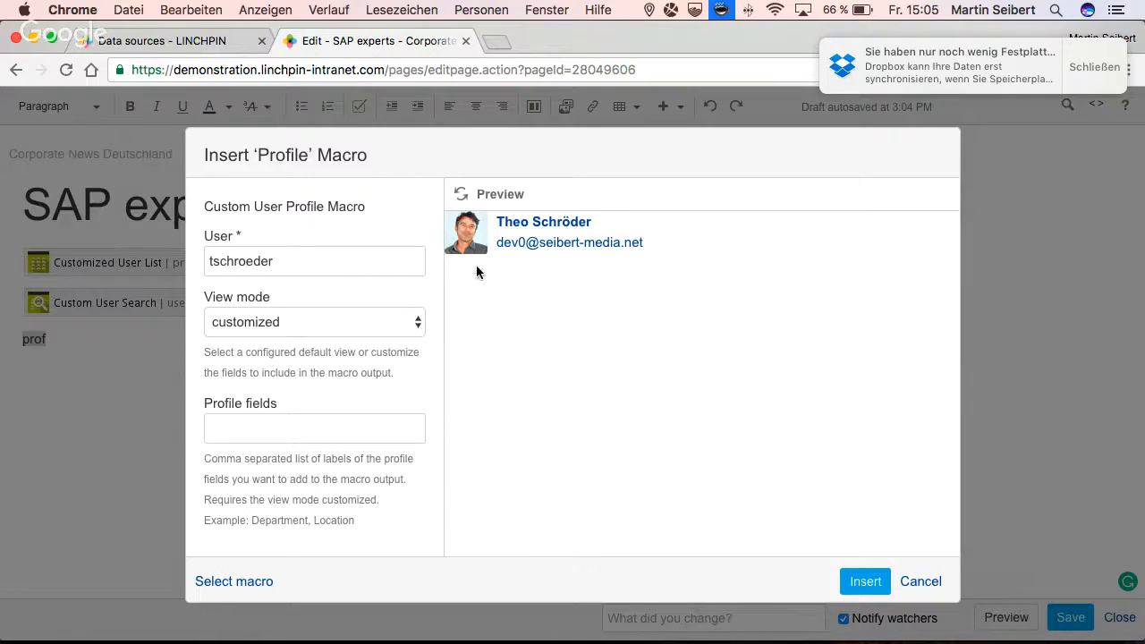
{"action": "left_click", "coordinate": [319, 329]}
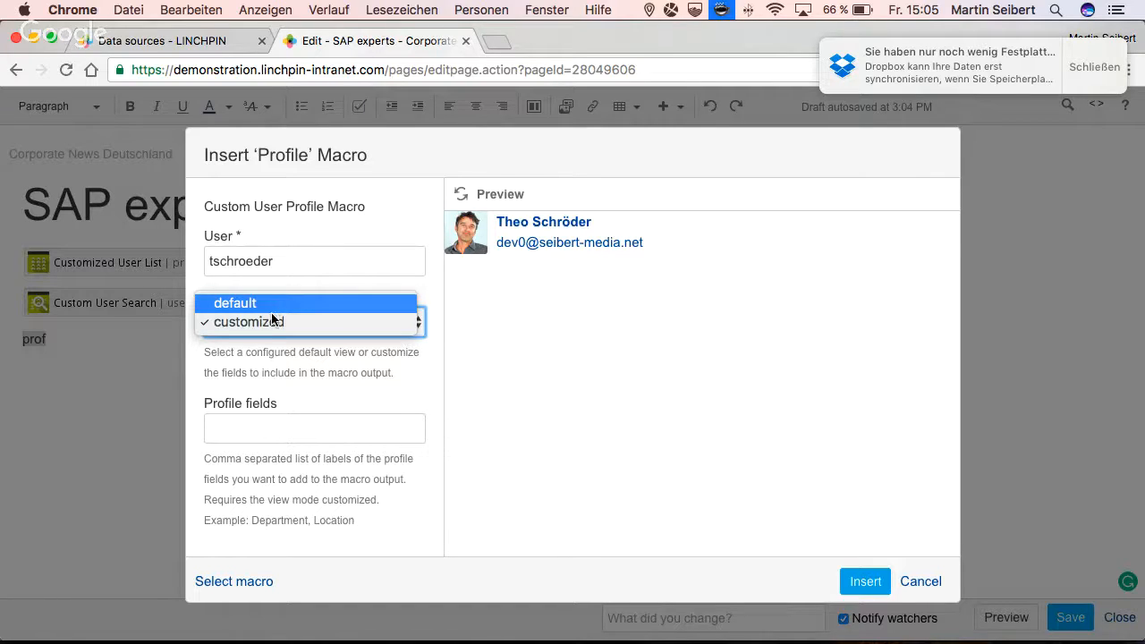
{"action": "left_click", "coordinate": [263, 424]}
{"action": "left_click", "coordinate": [261, 432]}
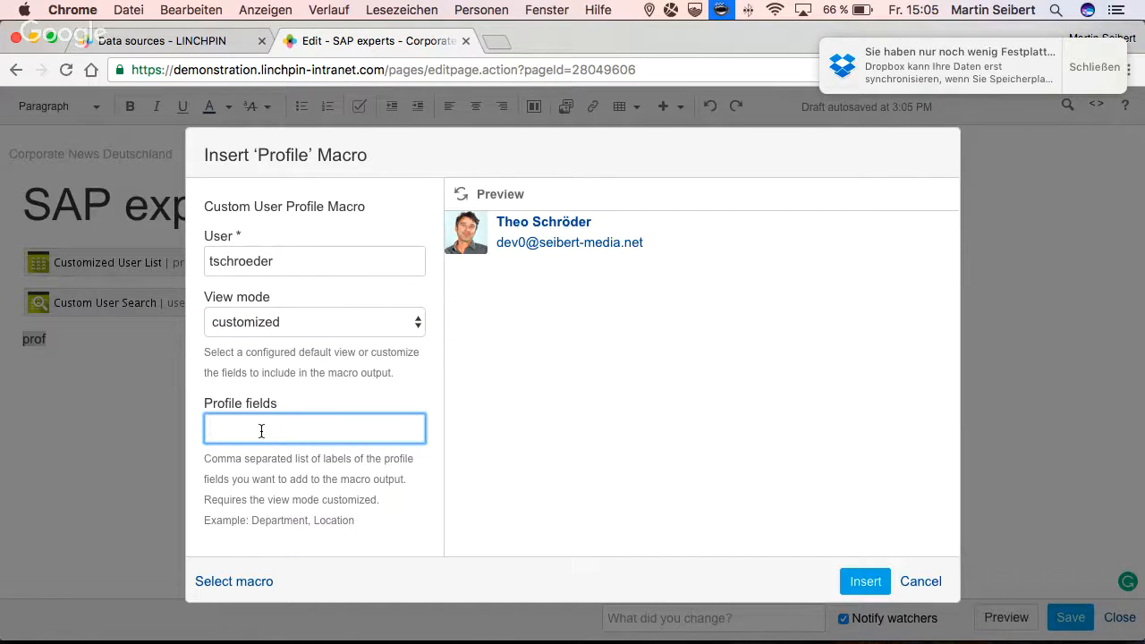
{"action": "type", "text": "app"}
{"action": "left_click", "coordinate": [236, 329]}
{"action": "left_click", "coordinate": [232, 304]}
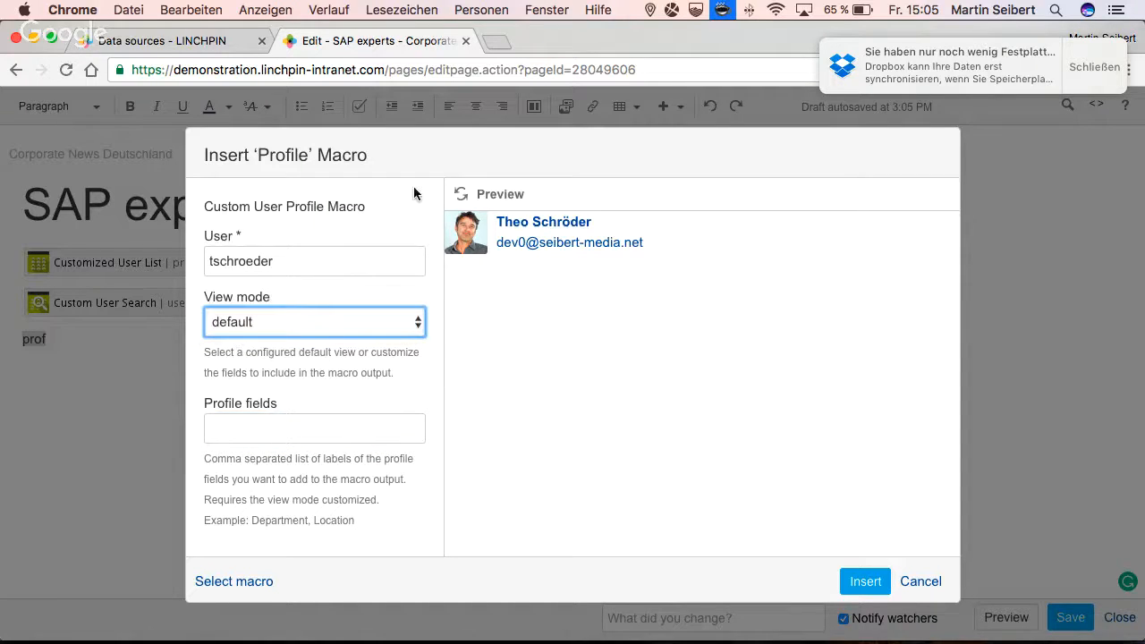
- Insert the Profile macro below the Custom User Search macro and save the SAP experts page
{"action": "left_click", "coordinate": [863, 582]}
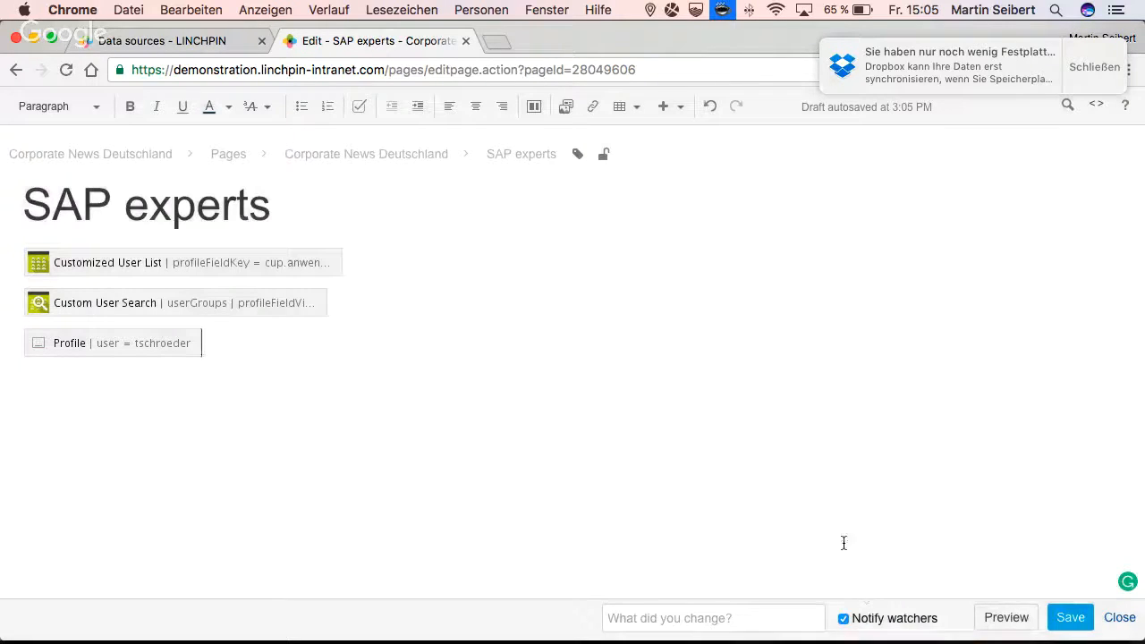
{"action": "left_click", "coordinate": [1064, 616]}
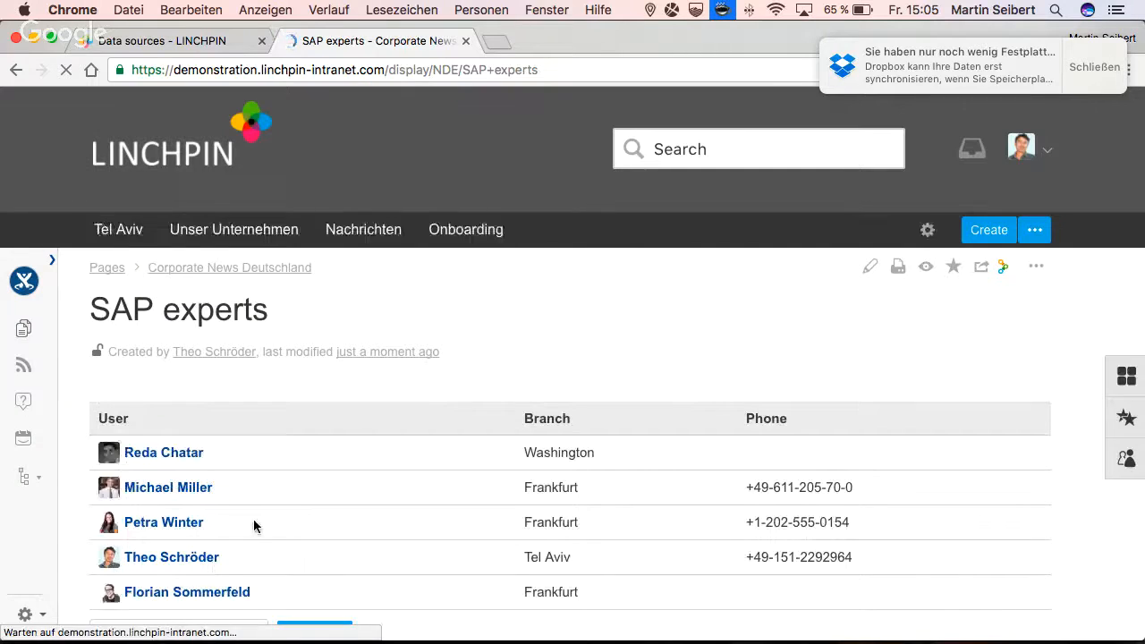
{"action": "scroll", "coordinate": [255, 524], "scroll_direction": "down", "scroll_amount": 5}
{"action": "scroll", "coordinate": [253, 524], "scroll_direction": "up", "scroll_amount": 5}
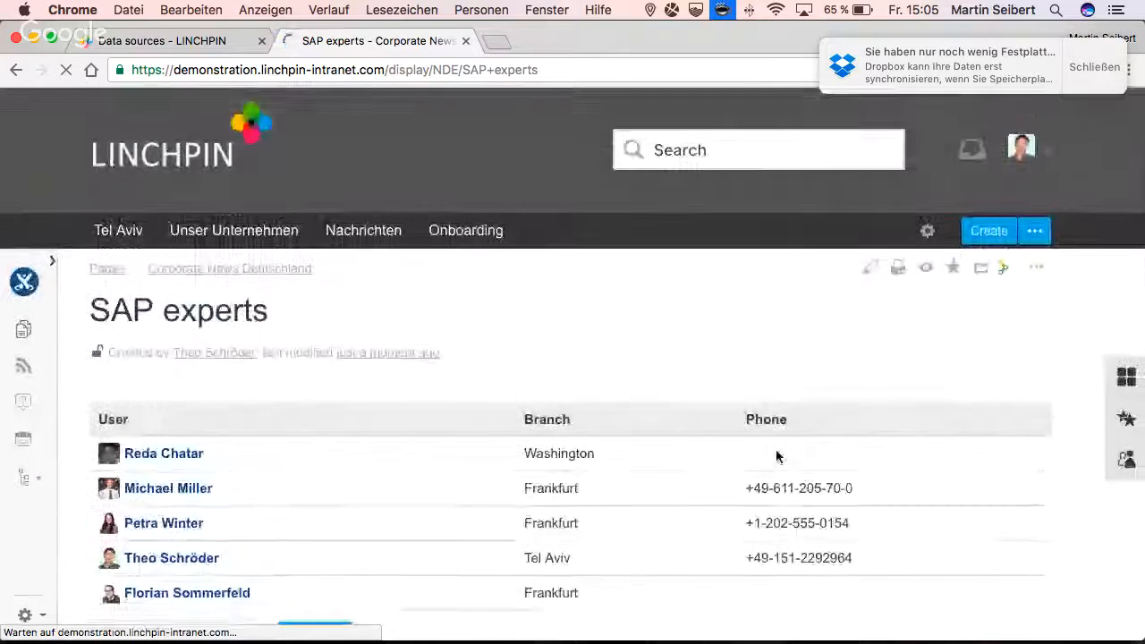
- Open the contacts sidebar and review the favourite contacts alongside the profile on the page
{"action": "left_click", "coordinate": [1126, 457]}
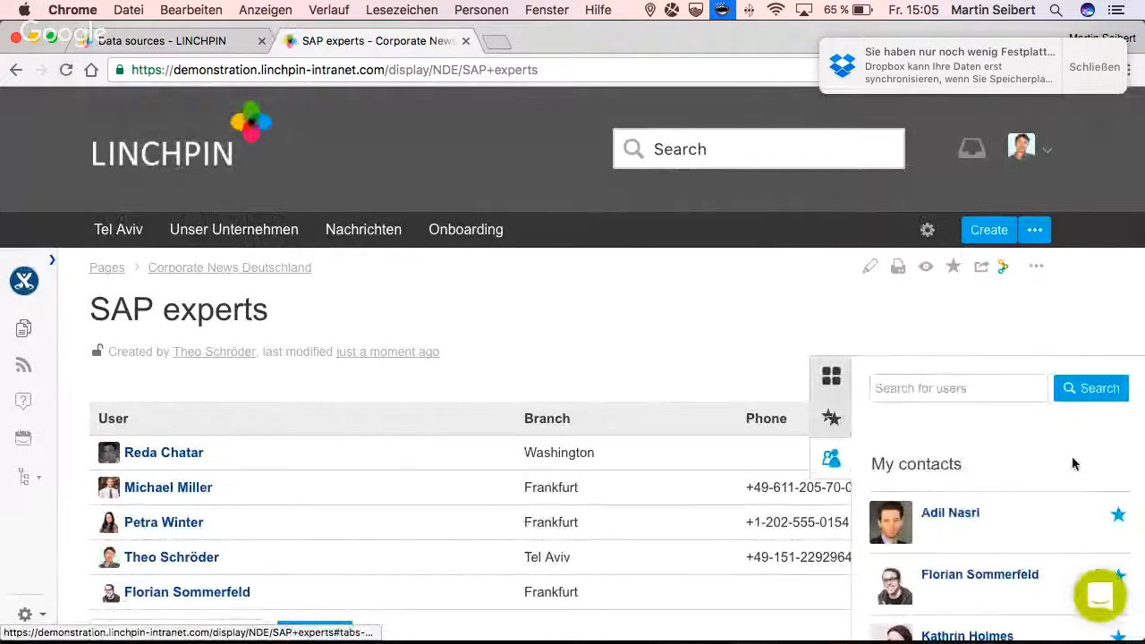
{"action": "scroll", "coordinate": [958, 458], "scroll_direction": "down", "scroll_amount": 5}
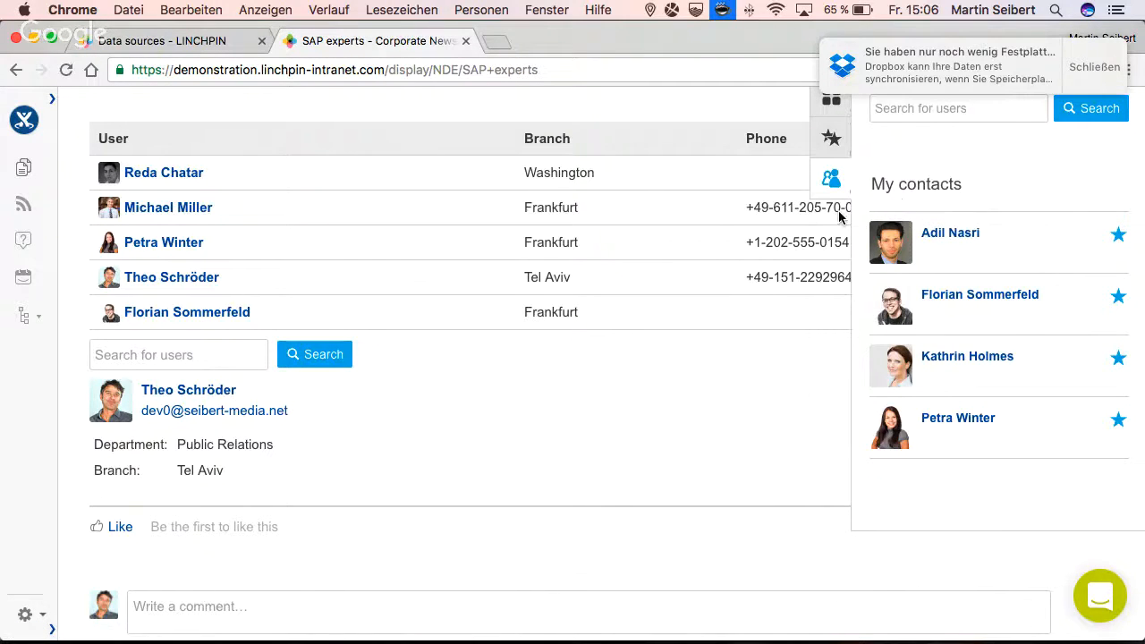
{"action": "scroll", "coordinate": [760, 269], "scroll_direction": "up", "scroll_amount": 5}
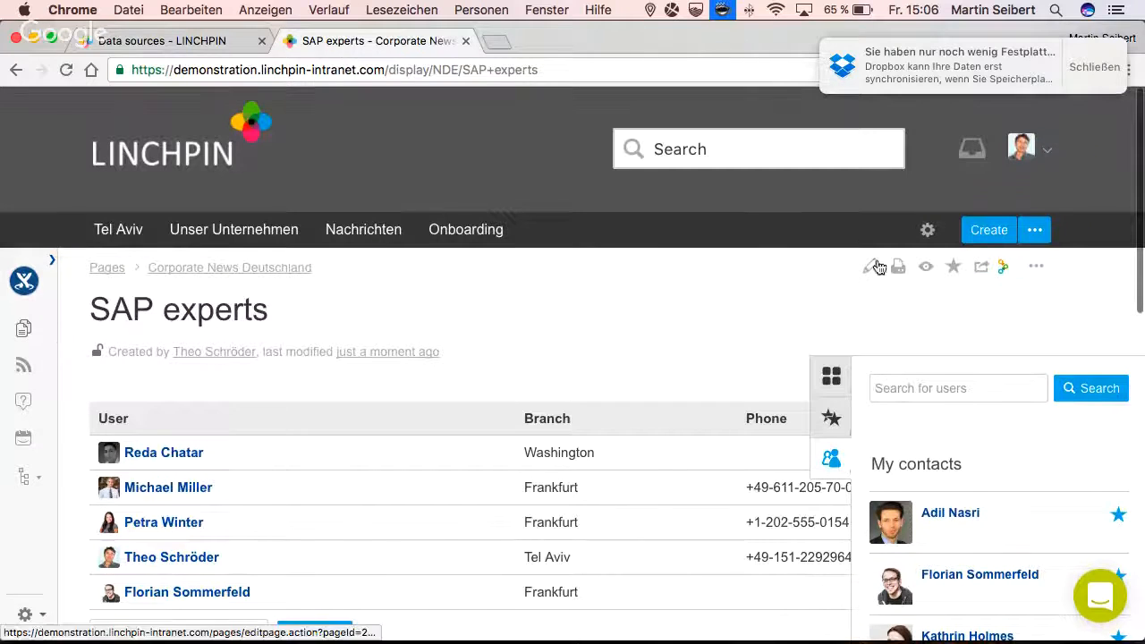
- Reopen the SAP experts page for editing, find macros matching "contac" and insert the My contacts macro without user groups
{"action": "left_click", "coordinate": [869, 267]}
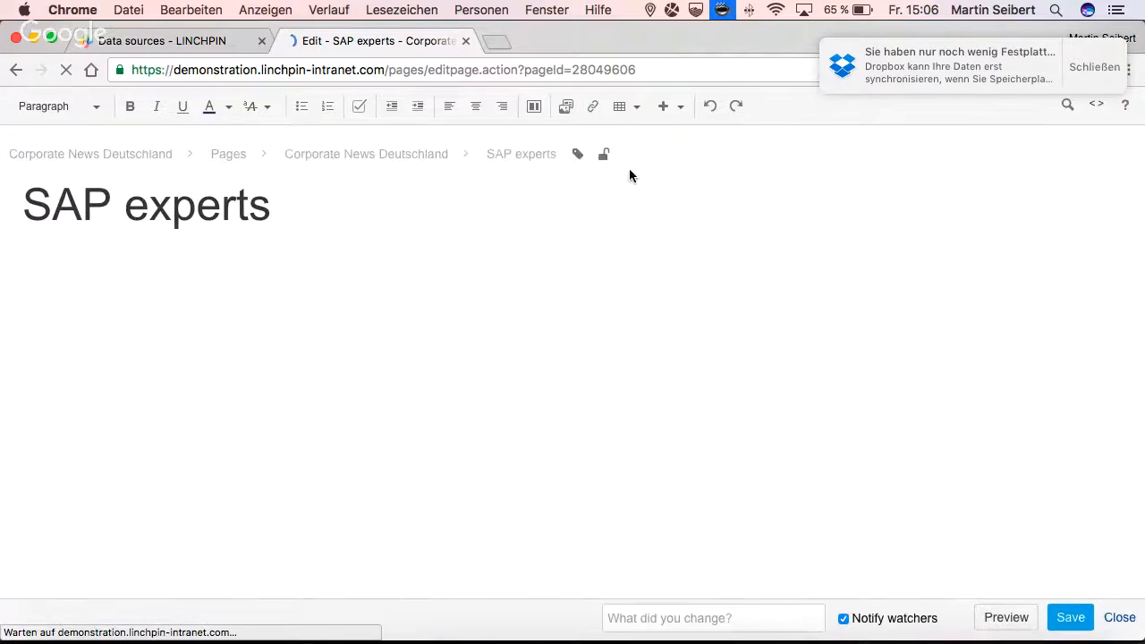
{"action": "left_click", "coordinate": [679, 107]}
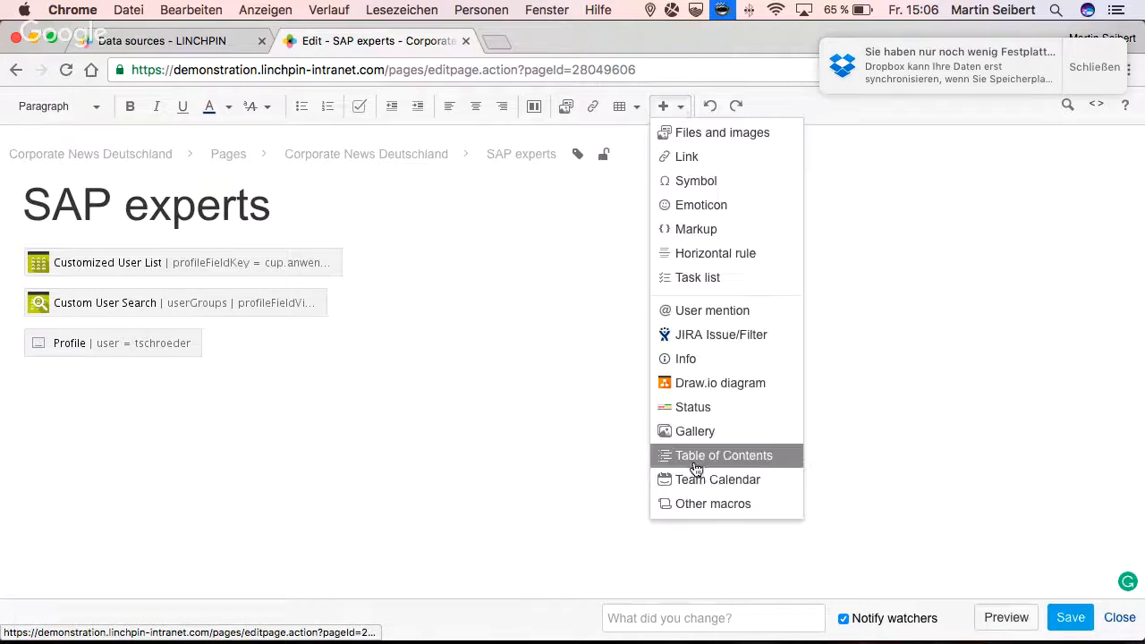
{"action": "left_click", "coordinate": [680, 505]}
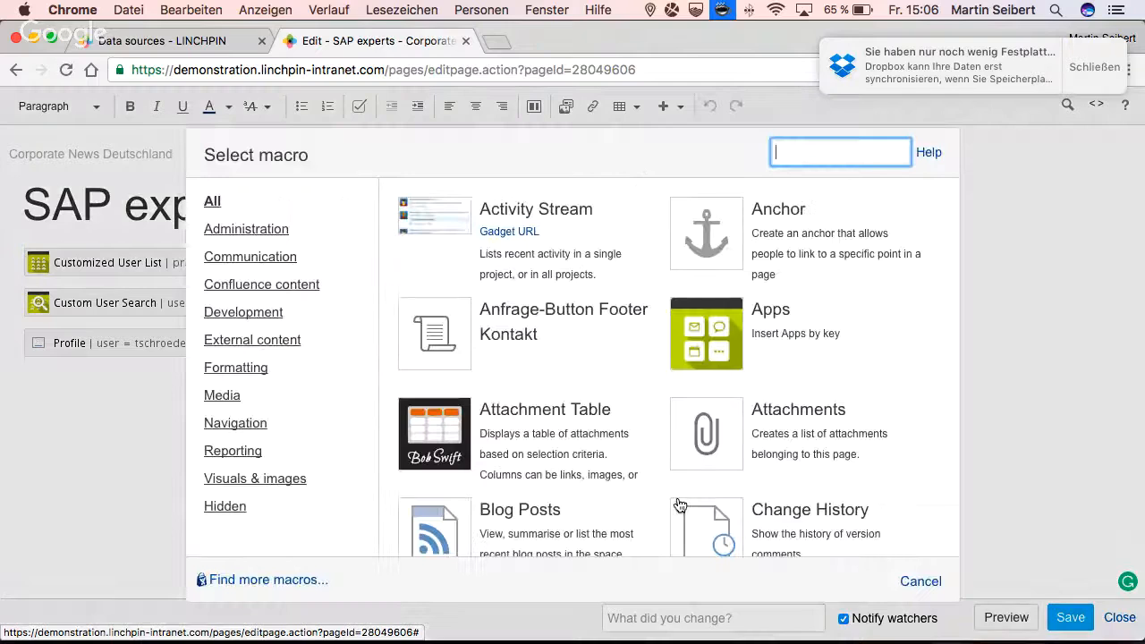
{"action": "type", "text": "contac"}
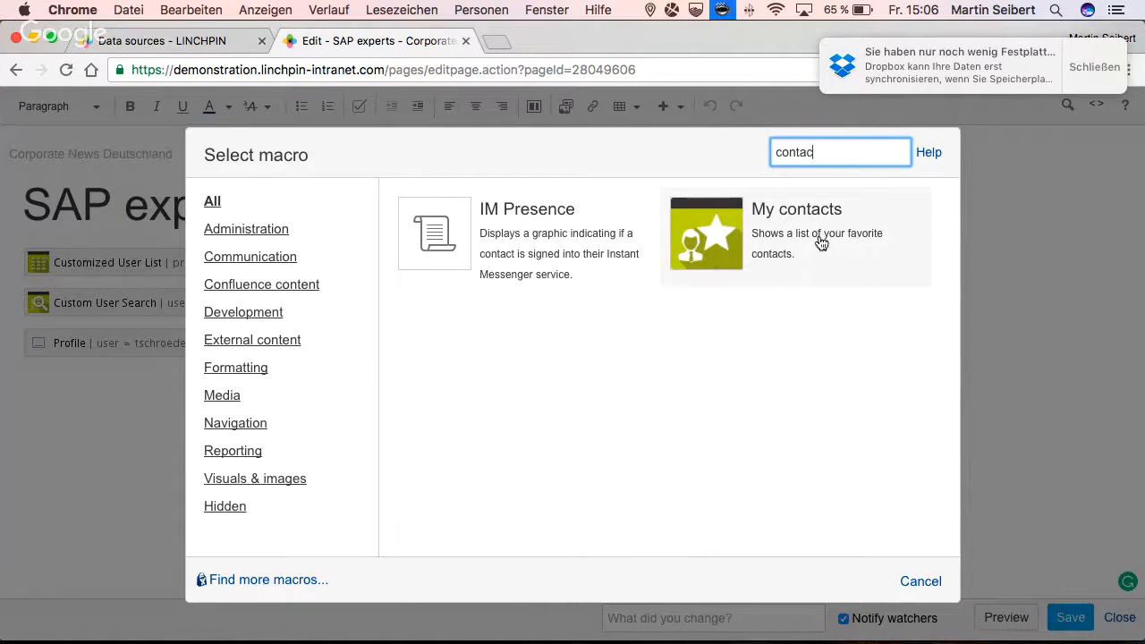
{"action": "left_click", "coordinate": [716, 237]}
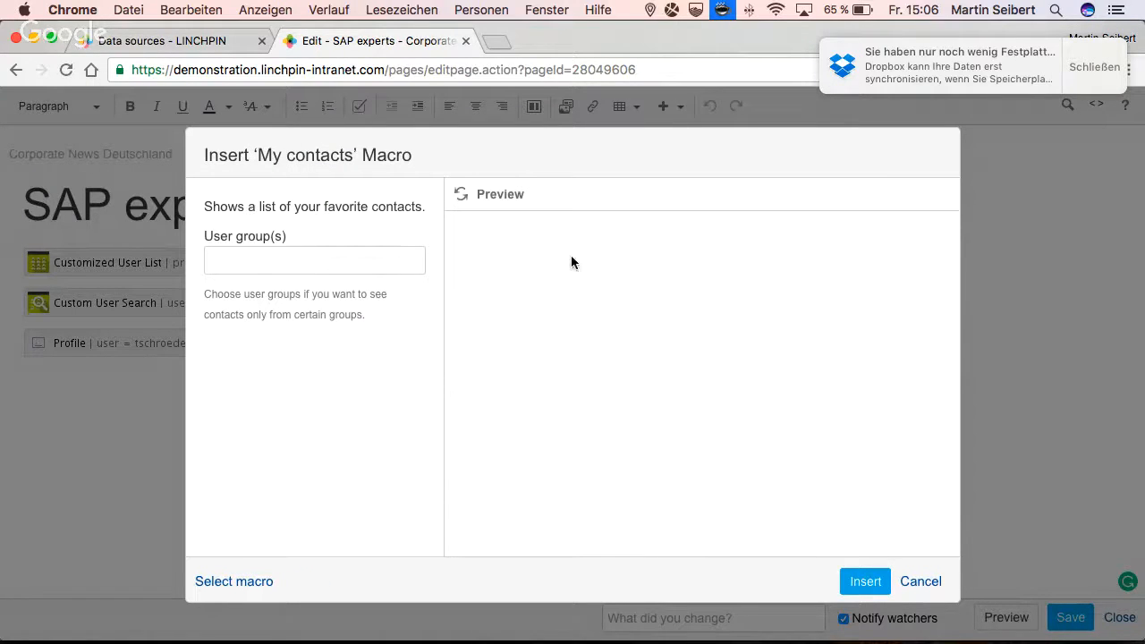
{"action": "left_click", "coordinate": [459, 196]}
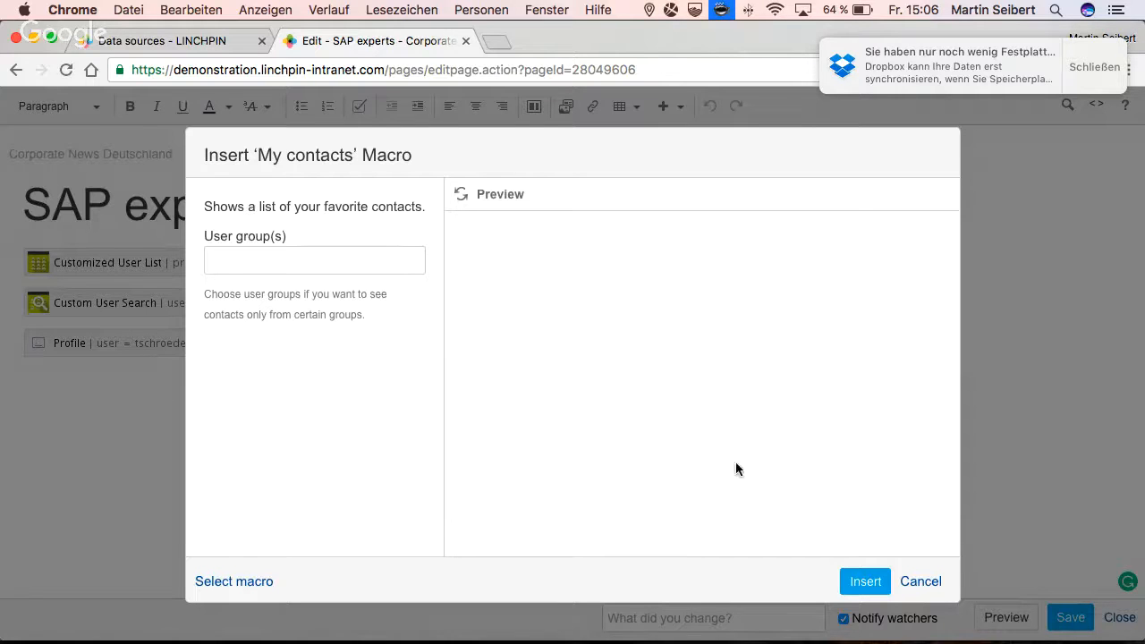
{"action": "left_click", "coordinate": [859, 581]}
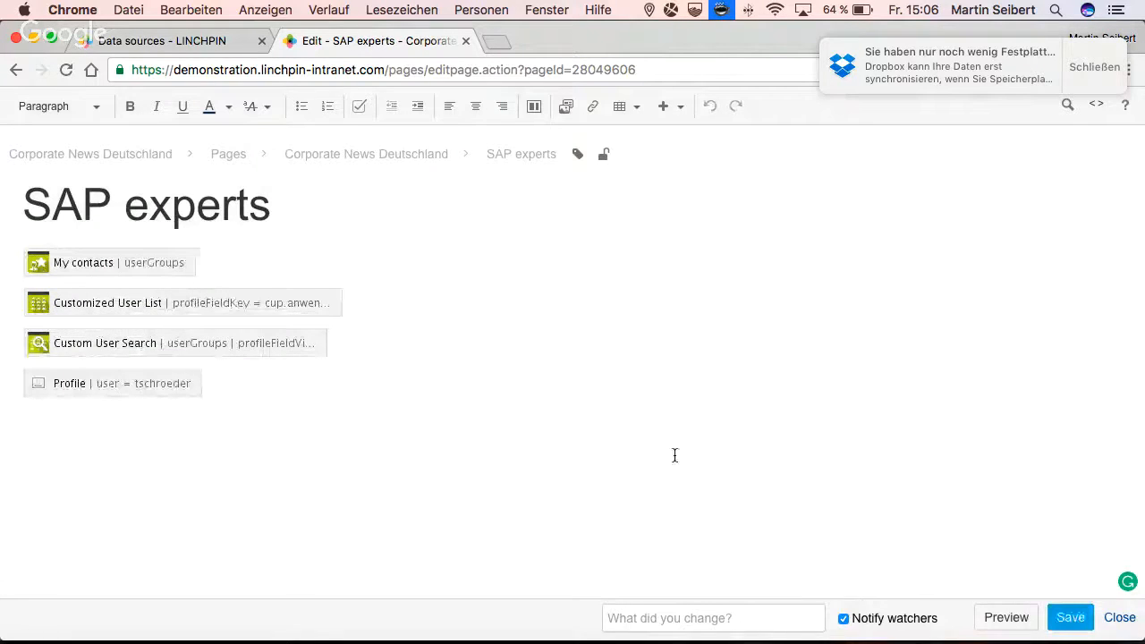
- Delete the Customized User List, Custom User Search and Profile macros together, and undo the deletion
{"action": "left_click", "coordinate": [107, 307]}
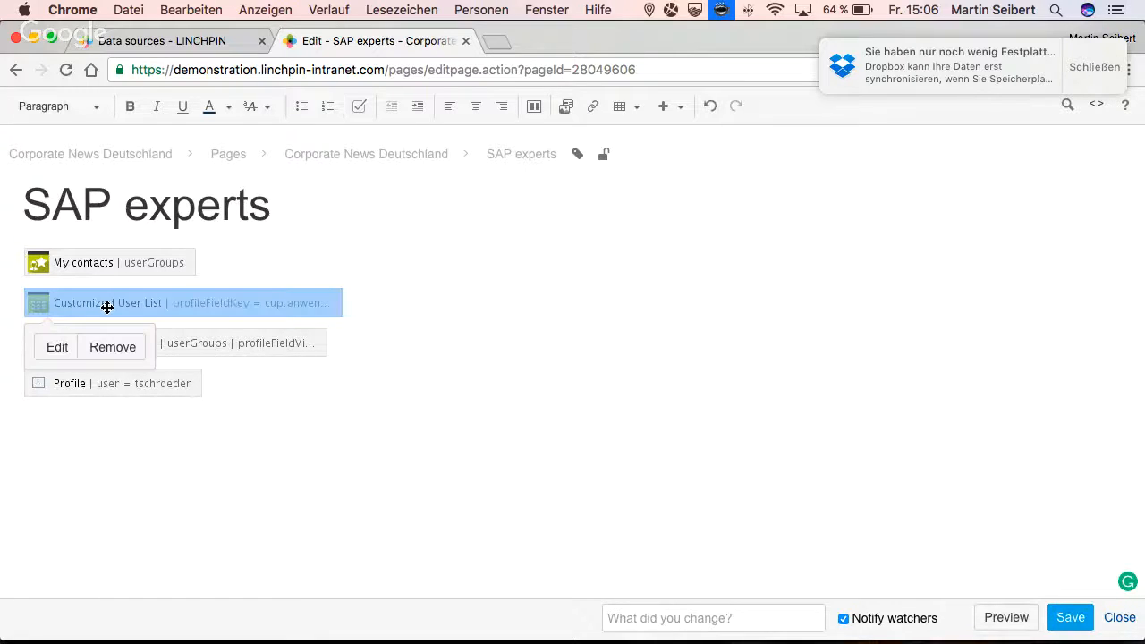
{"action": "key", "text": "shift+Down"}
{"action": "key", "text": "shift+Down"}
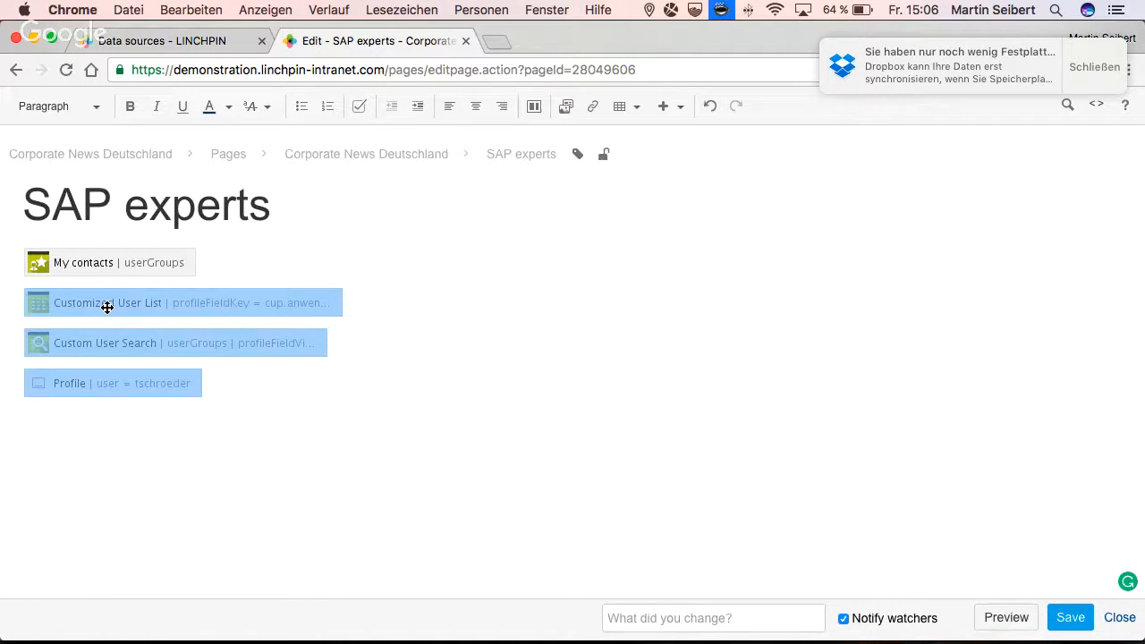
{"action": "key", "text": "Delete"}
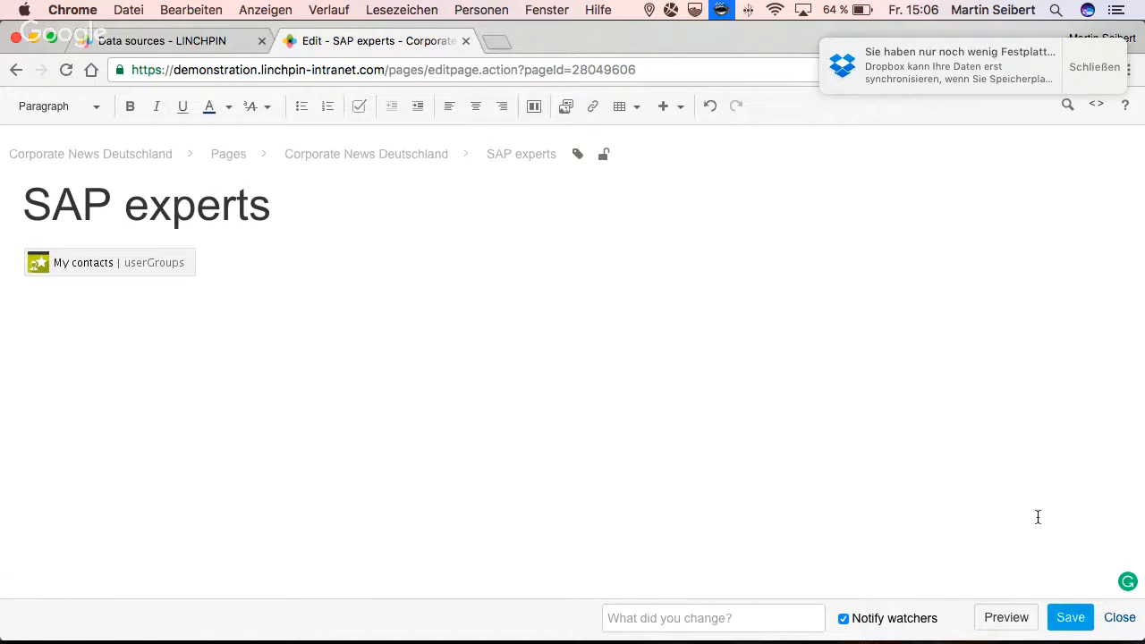
{"action": "key", "text": "super+z"}
- Save the page, collapse the My Apps sidebar and review the contacts list, user table, search and profile
{"action": "left_click", "coordinate": [1064, 620]}
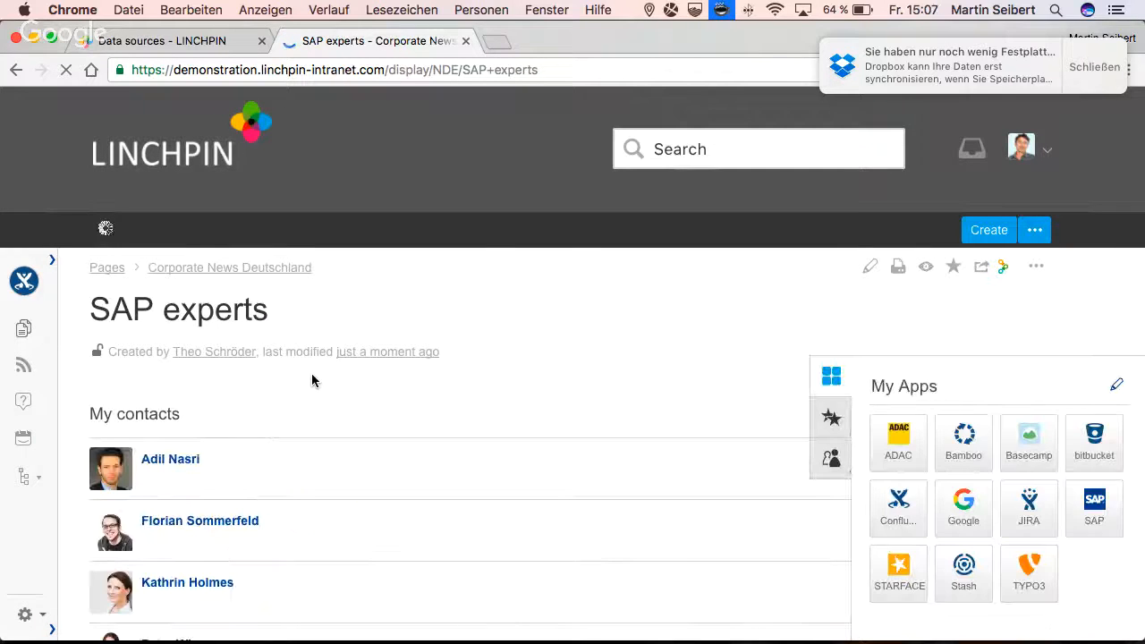
{"action": "left_click", "coordinate": [830, 378]}
{"action": "scroll", "coordinate": [684, 398], "scroll_direction": "down", "scroll_amount": 4}
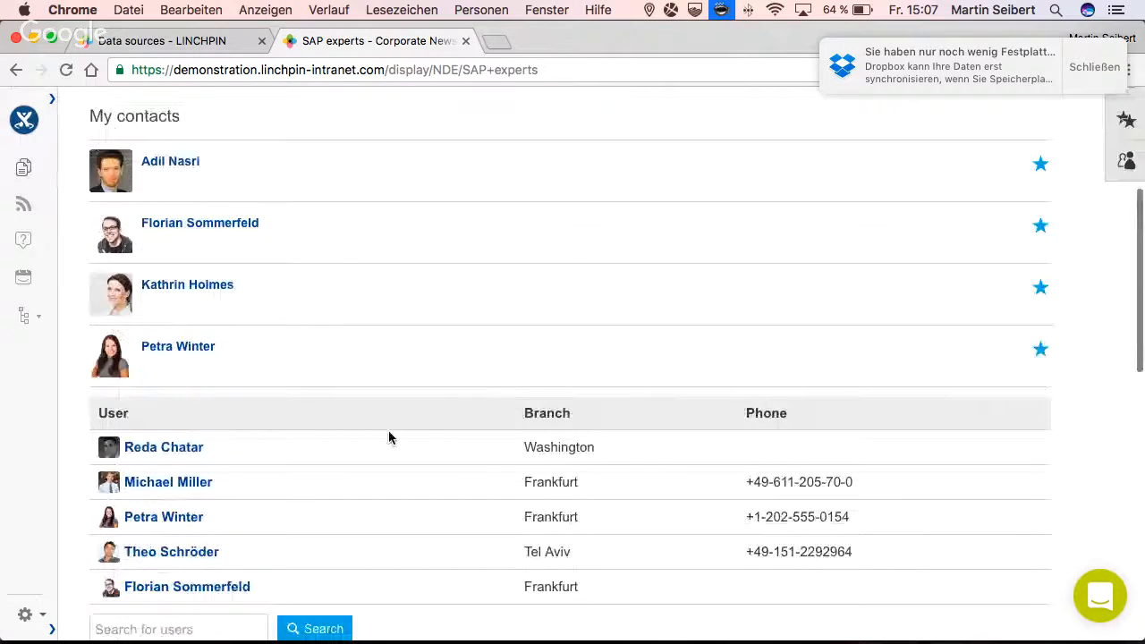
{"action": "scroll", "coordinate": [388, 438], "scroll_direction": "down", "scroll_amount": 2}
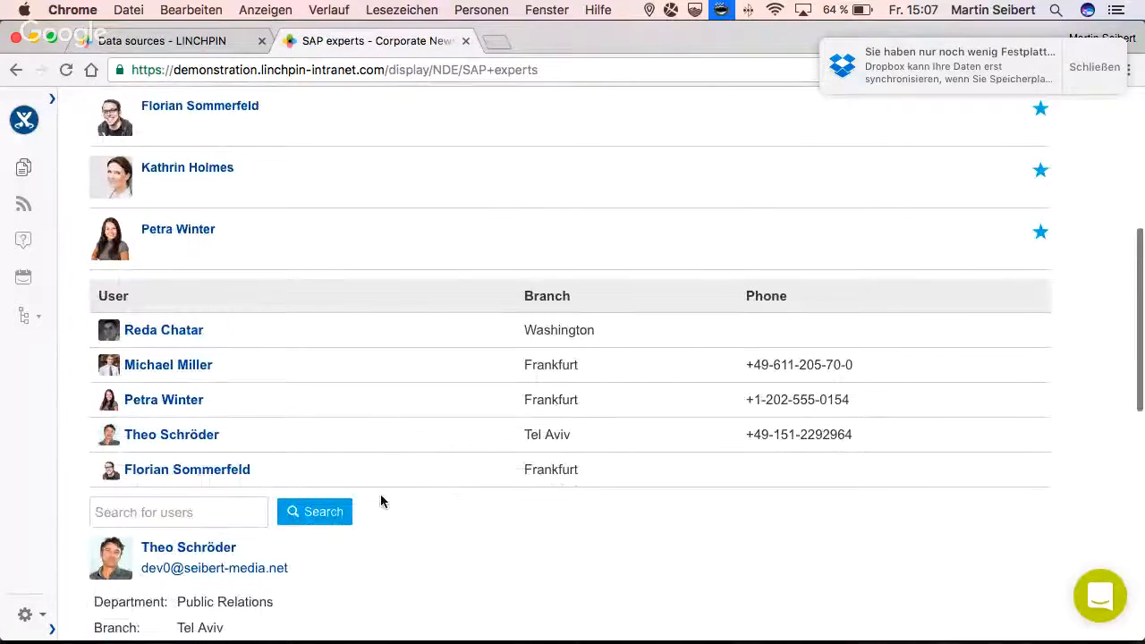
{"action": "scroll", "coordinate": [386, 498], "scroll_direction": "down", "scroll_amount": 1}
{"action": "scroll", "coordinate": [385, 499], "scroll_direction": "down", "scroll_amount": 2}
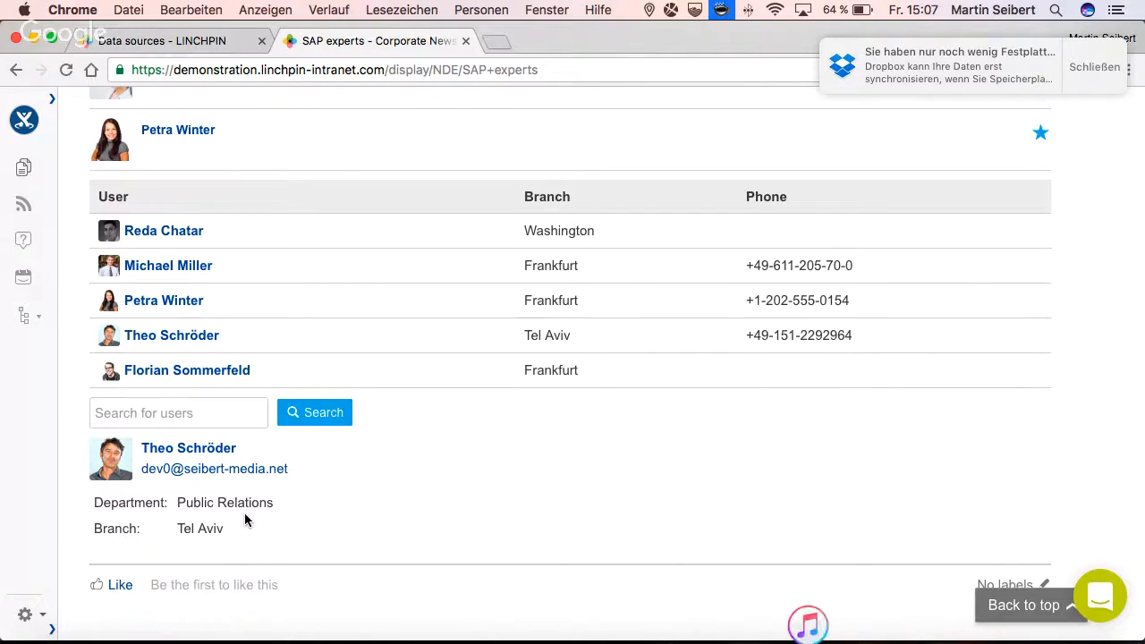
{"action": "scroll", "coordinate": [245, 520], "scroll_direction": "up", "scroll_amount": 5}
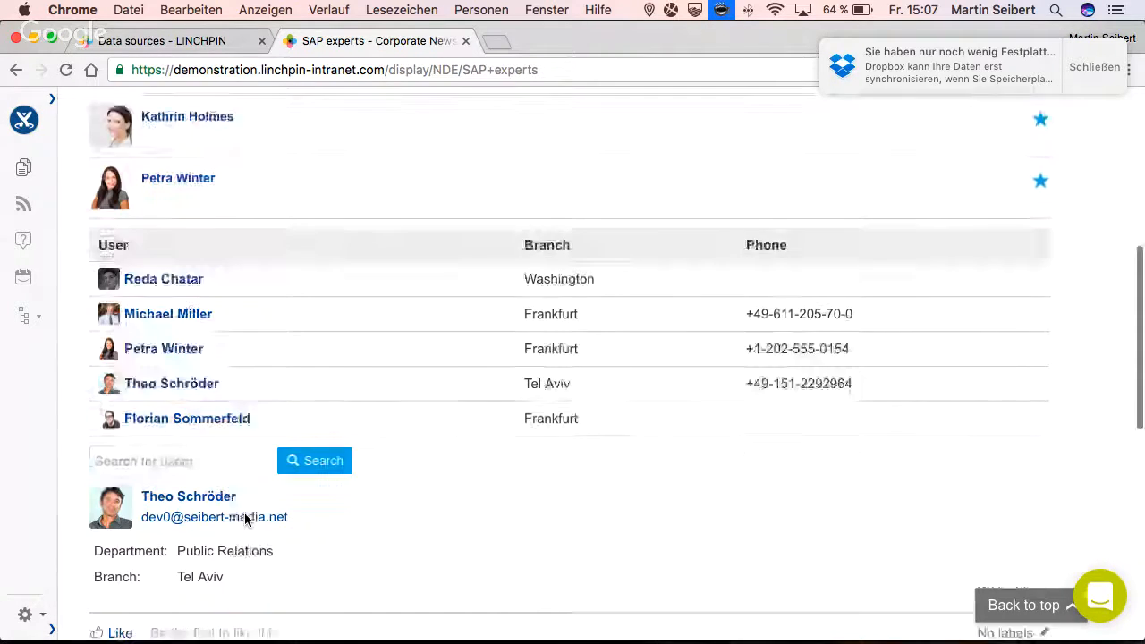
{"action": "scroll", "coordinate": [245, 520], "scroll_direction": "down", "scroll_amount": 4}
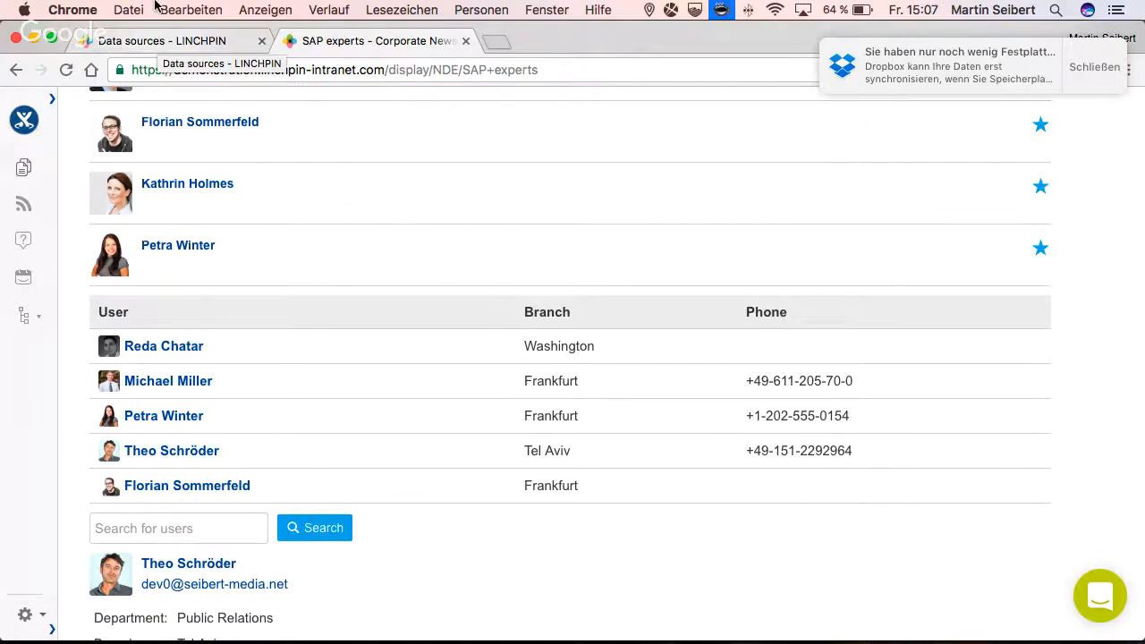
- Switch to the Google Hangouts broadcast window
{"action": "key", "text": "super+grave"}
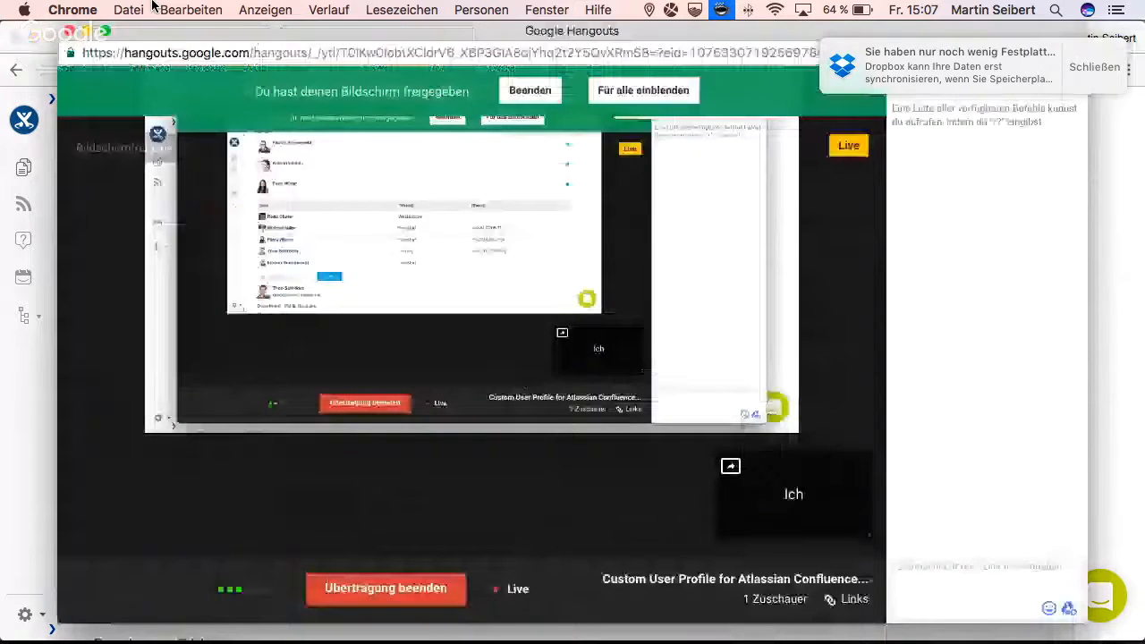